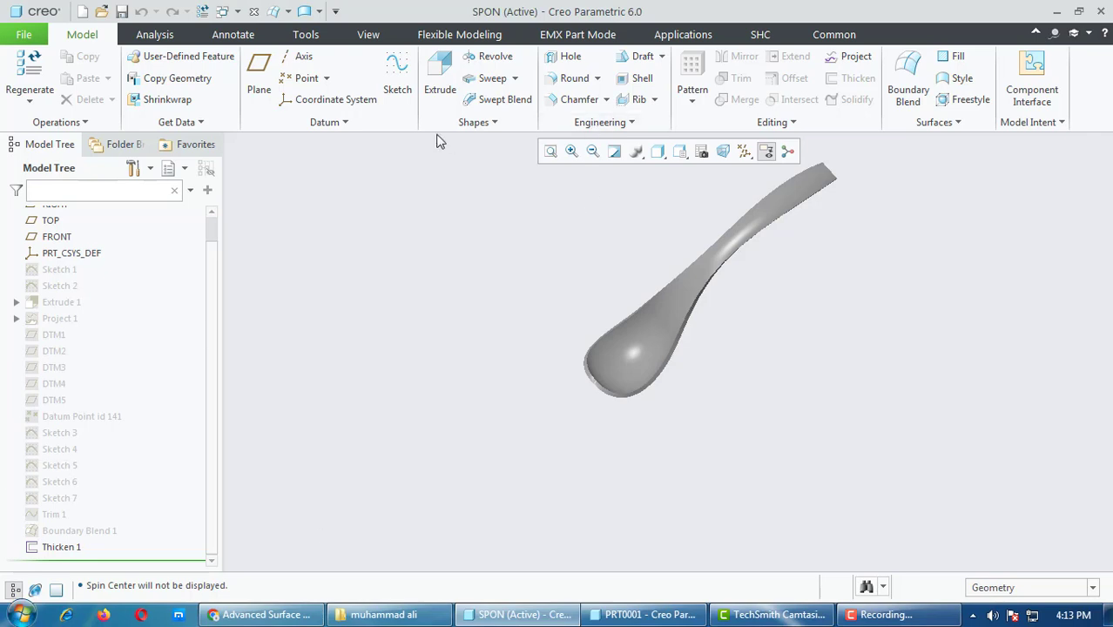
mouse_move(691, 405)
middle_mouse_down()
mouse_move(658, 351)
mouse_move(631, 365)
mouse_move(667, 390)
mouse_move(633, 367)
mouse_move(633, 333)
mouse_move(656, 313)
mouse_move(672, 378)
mouse_move(622, 357)
mouse_move(628, 381)
middle_mouse_up()
scroll(645, 382, "up", 2)
scroll(646, 376, "down", 1)
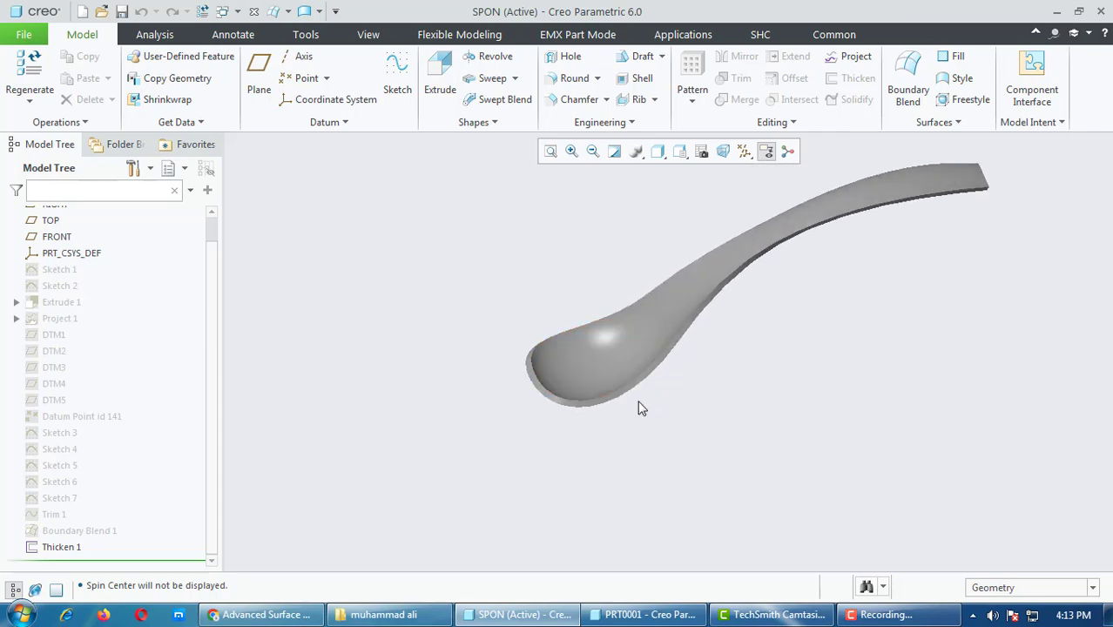
Step: In the PRT0001 part window, turn on display of all datum features and show the hidden RIGHT, TOP and FRONT planes
left_click(646, 616)
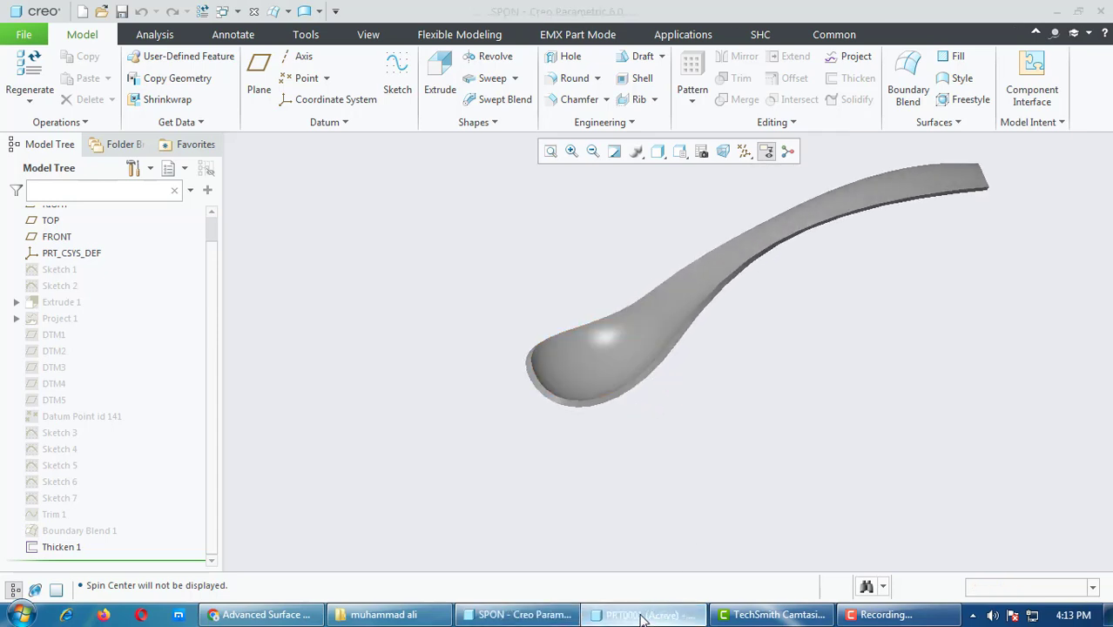
left_click(745, 151)
left_click(744, 173)
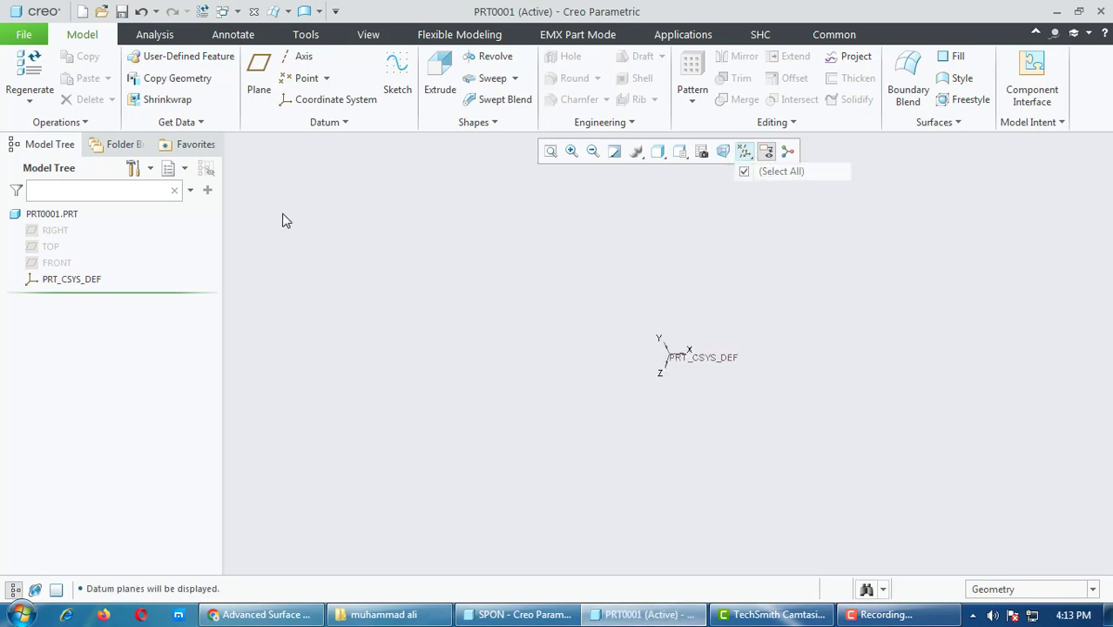
left_click(37, 228)
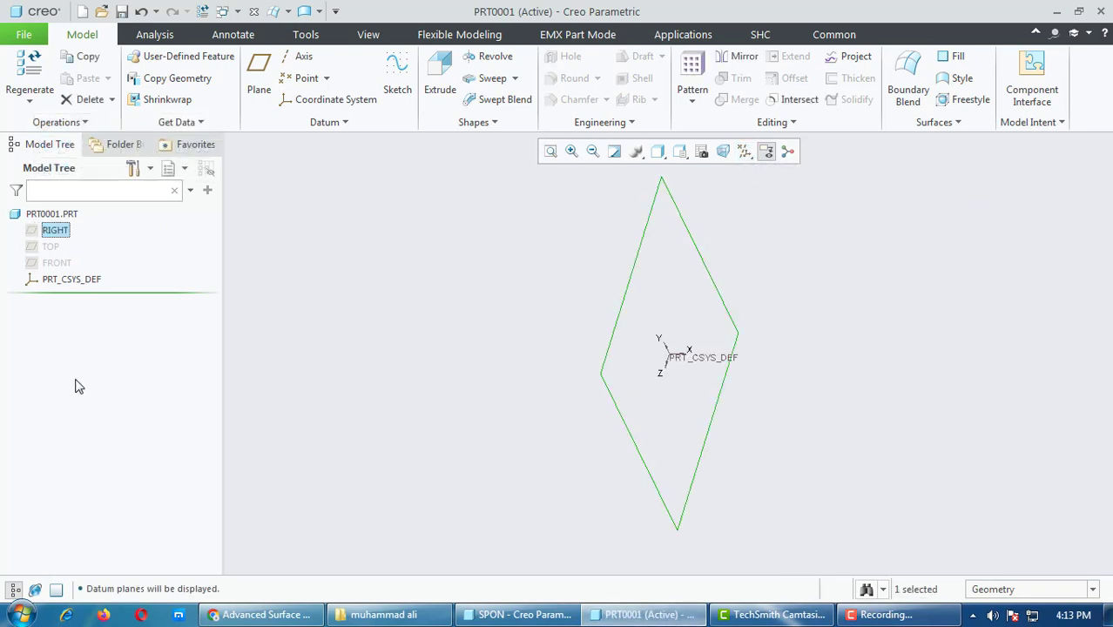
left_click(49, 268, "shift")
right_click(50, 266)
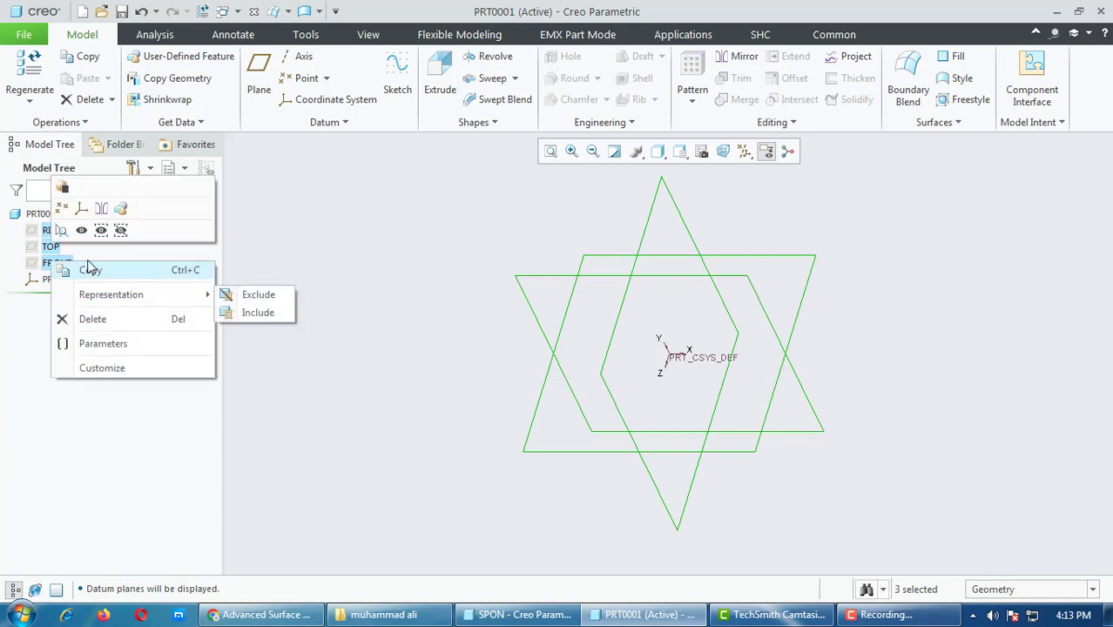
left_click(476, 353)
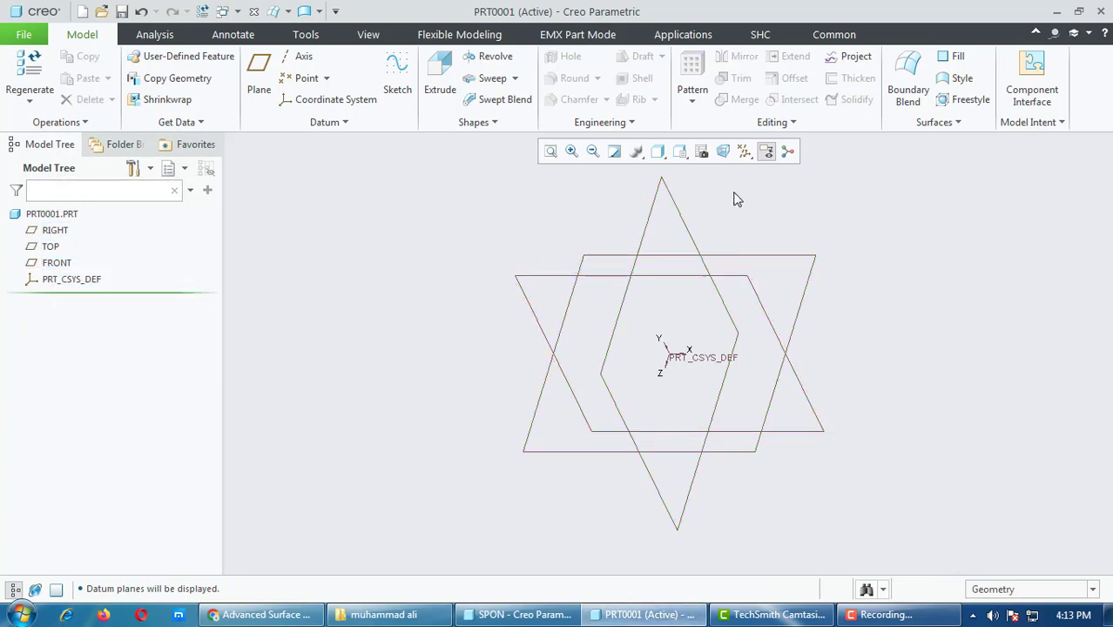
Step: Start a new sketch on the FRONT plane with the TOP plane as the orientation reference
left_click(397, 69)
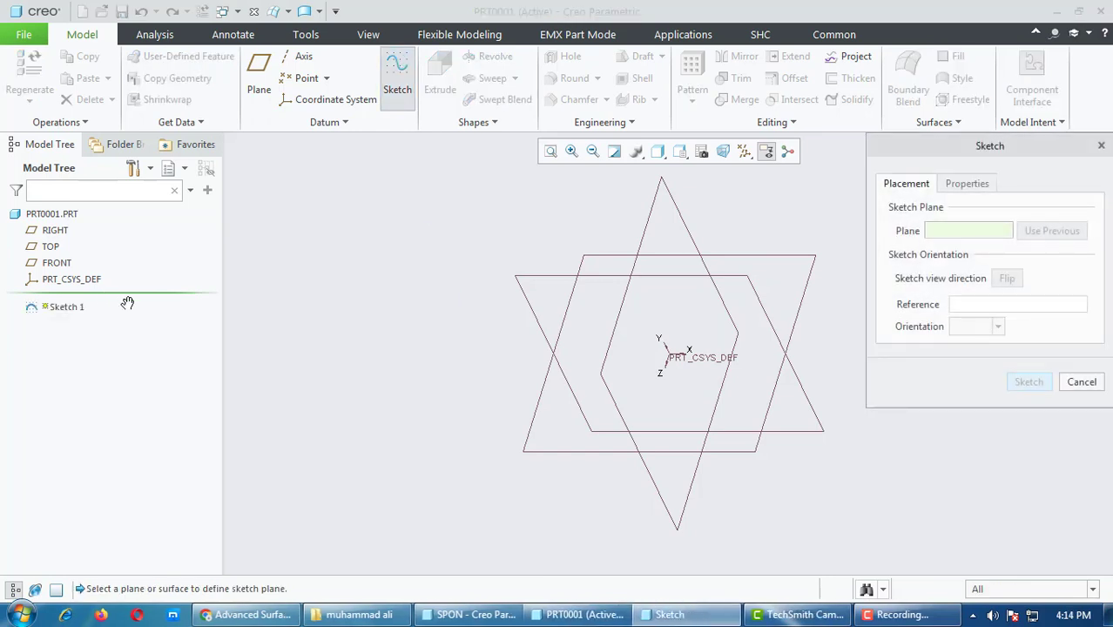
left_click(57, 263)
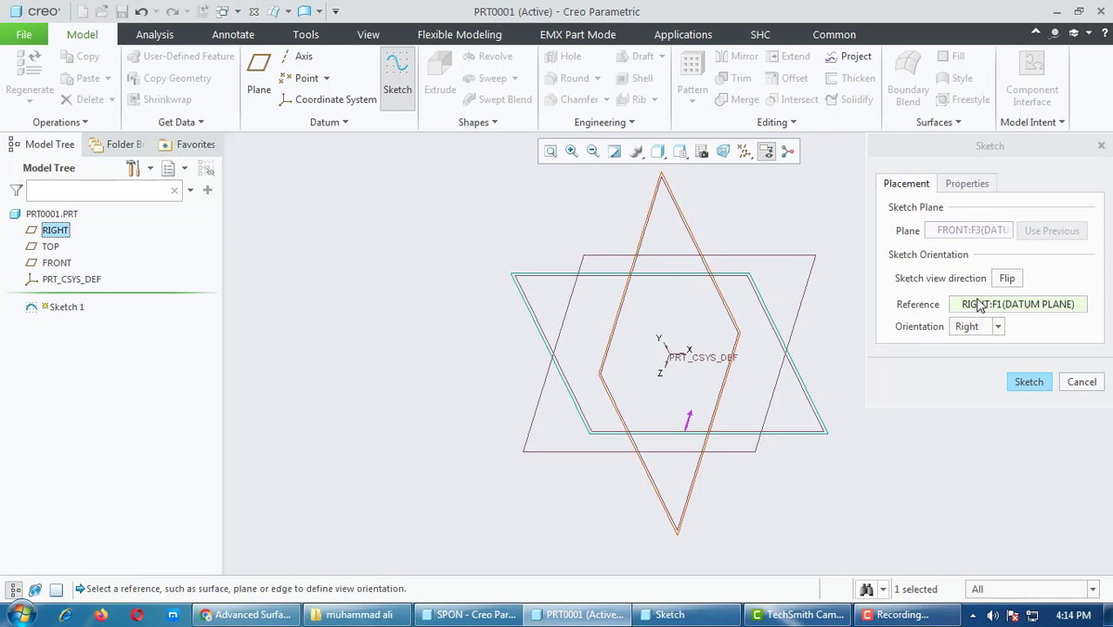
left_click(50, 246)
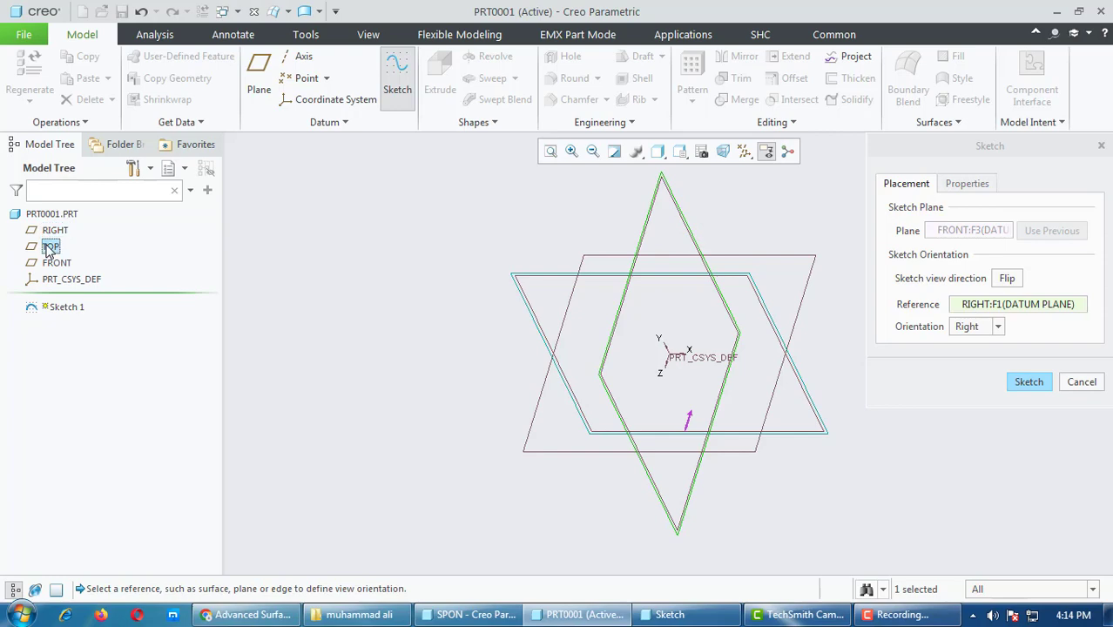
left_click(984, 336)
left_click(981, 342)
left_click(1028, 383)
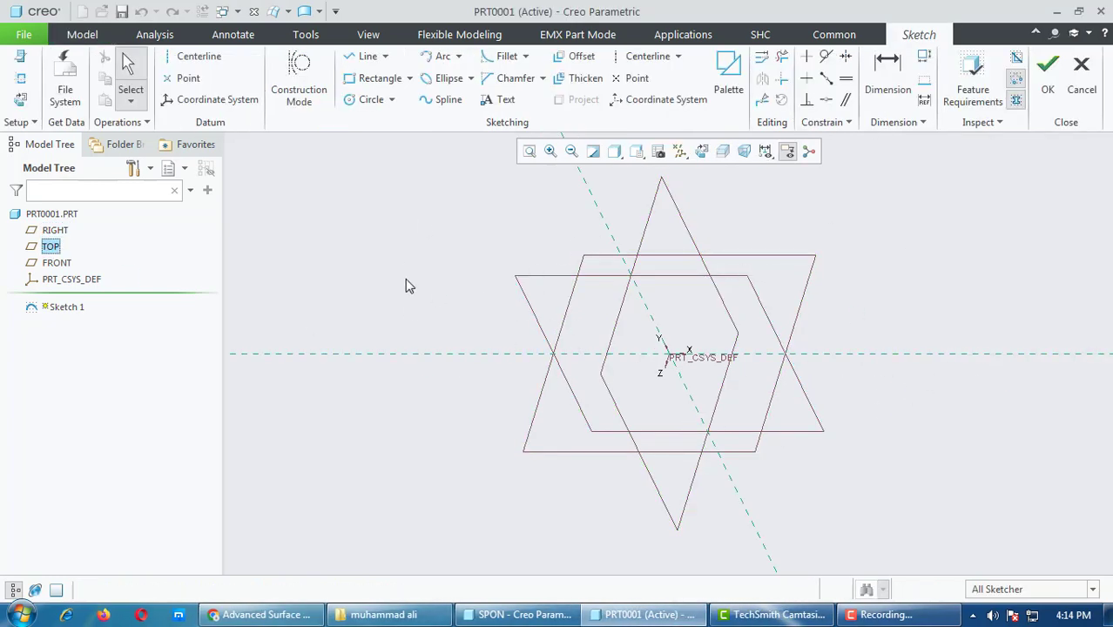
Step: Orient the view parallel to the sketch plane and hide all datum features
left_click(18, 99)
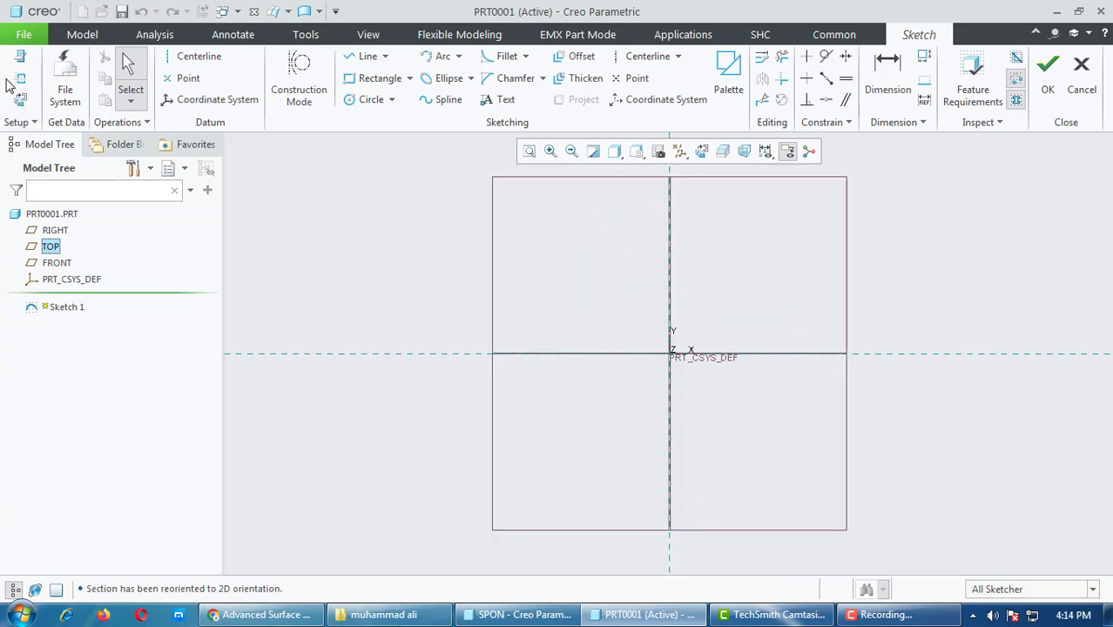
left_click(681, 152)
left_click(681, 172)
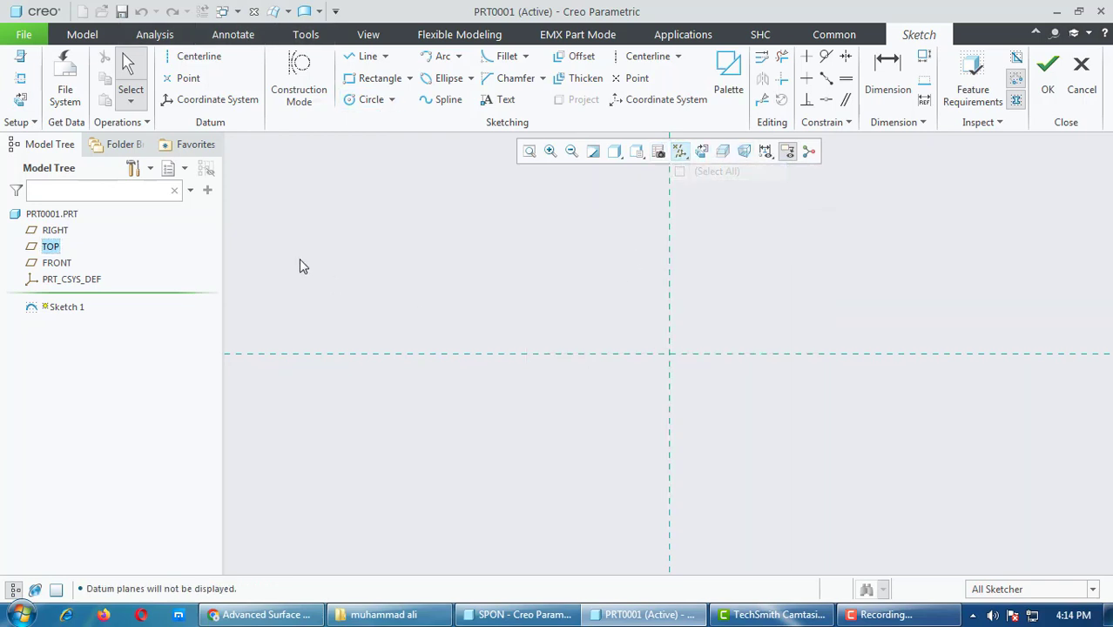
Step: Sketch two connected lines along the horizontal reference, about 137 long left of the vertical reference and about 330 long right of it
left_click(364, 56)
left_click(575, 354)
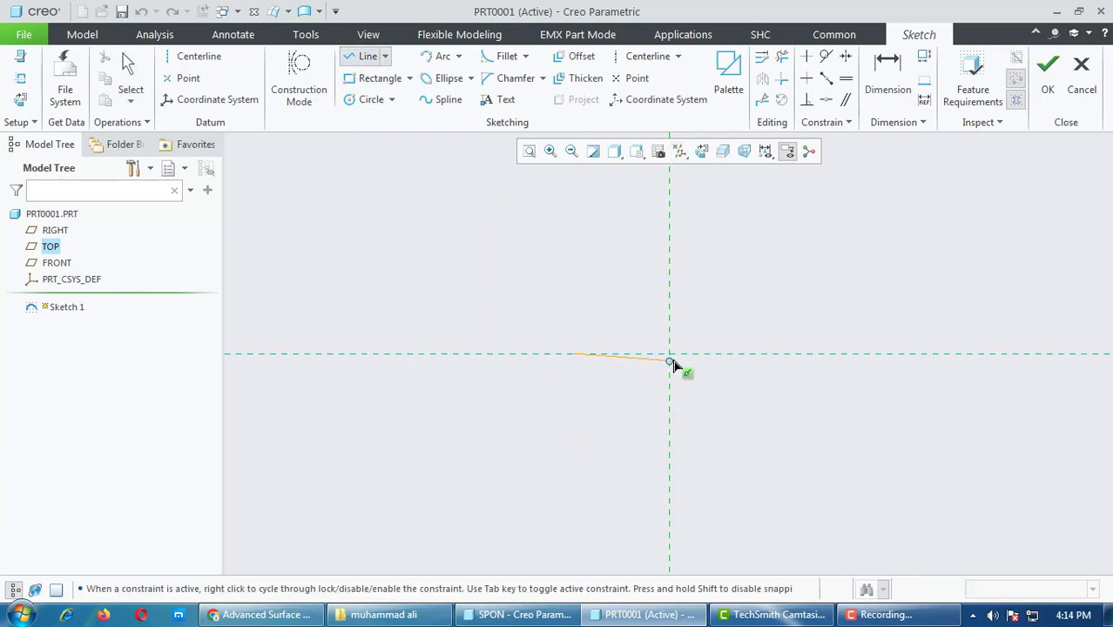
left_click(900, 354)
middle_click(733, 428)
middle_click(730, 425)
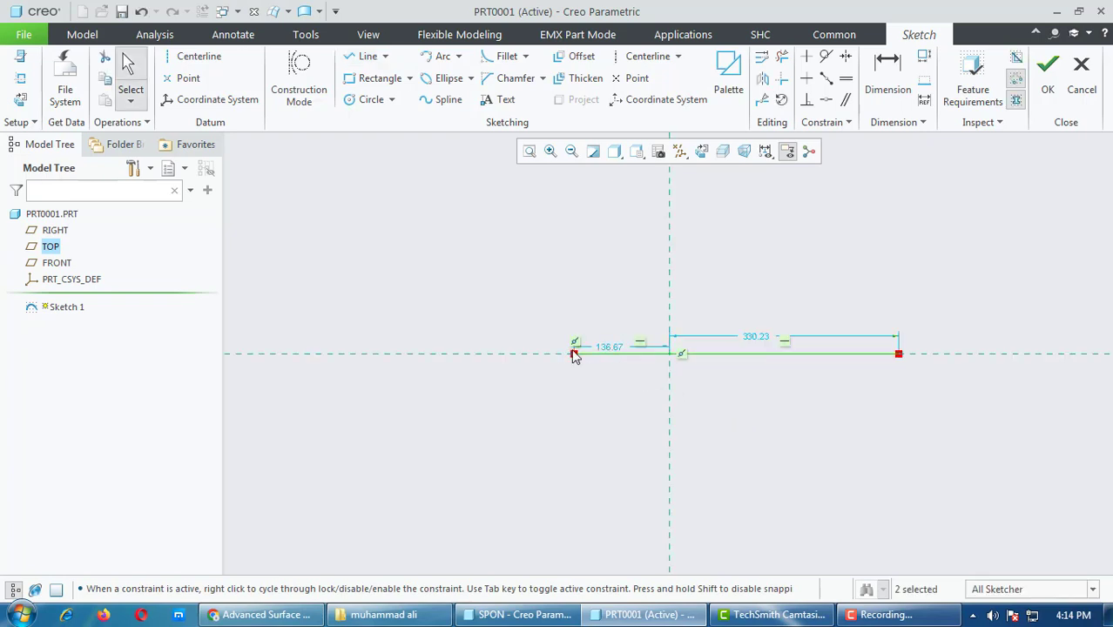
Step: Set the line left of the vertical reference to 45 and the line right of it to 105
double_click(607, 348)
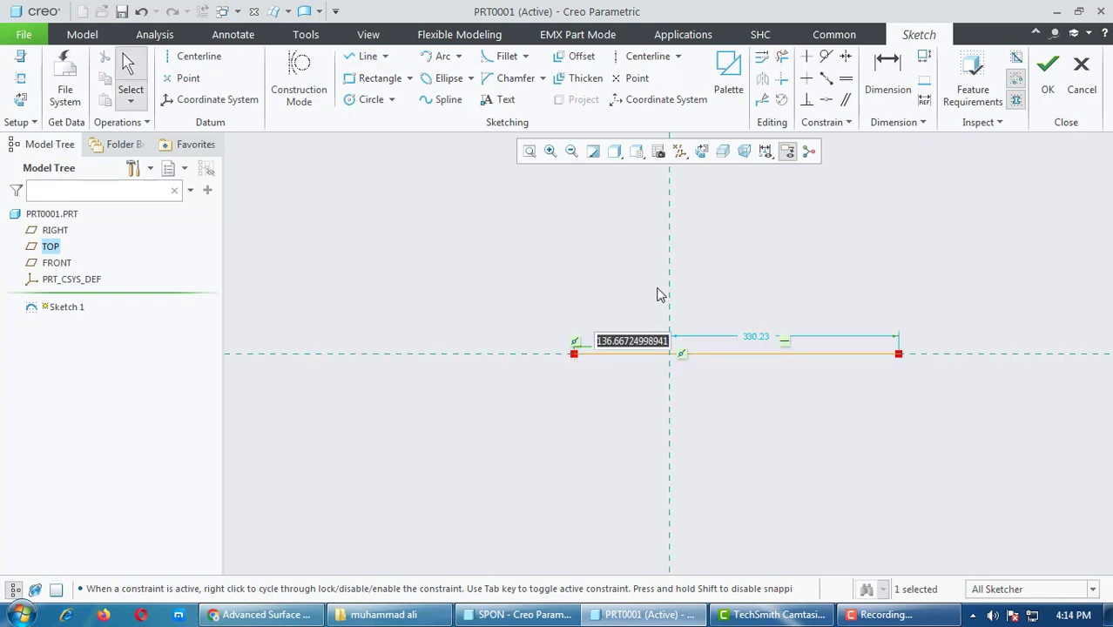
type("45")
key("Return")
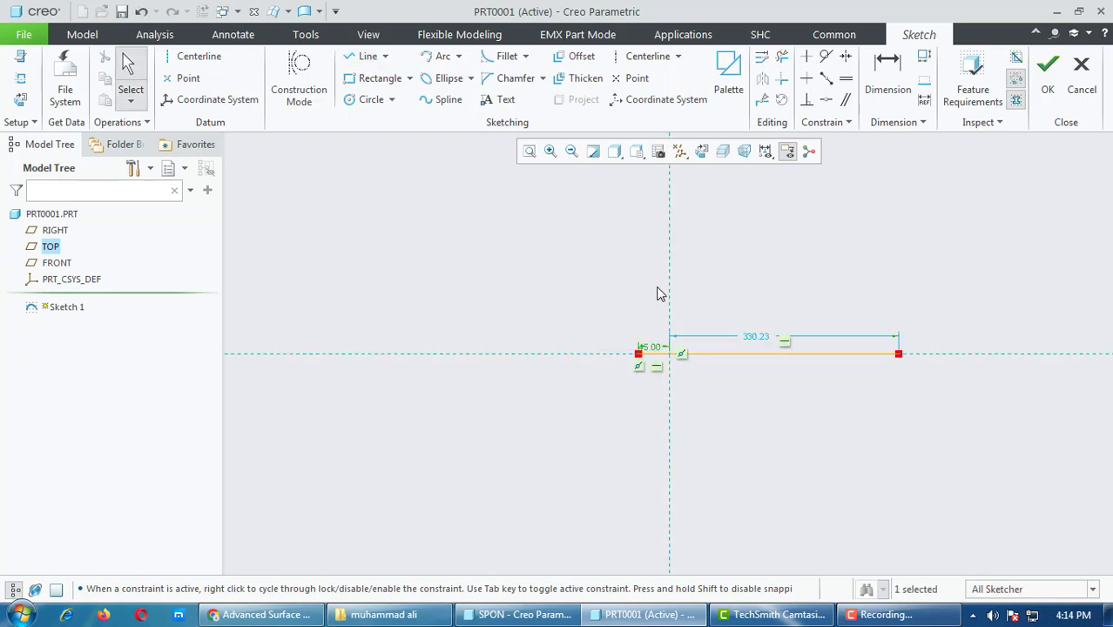
double_click(759, 345)
type("105")
key("Return")
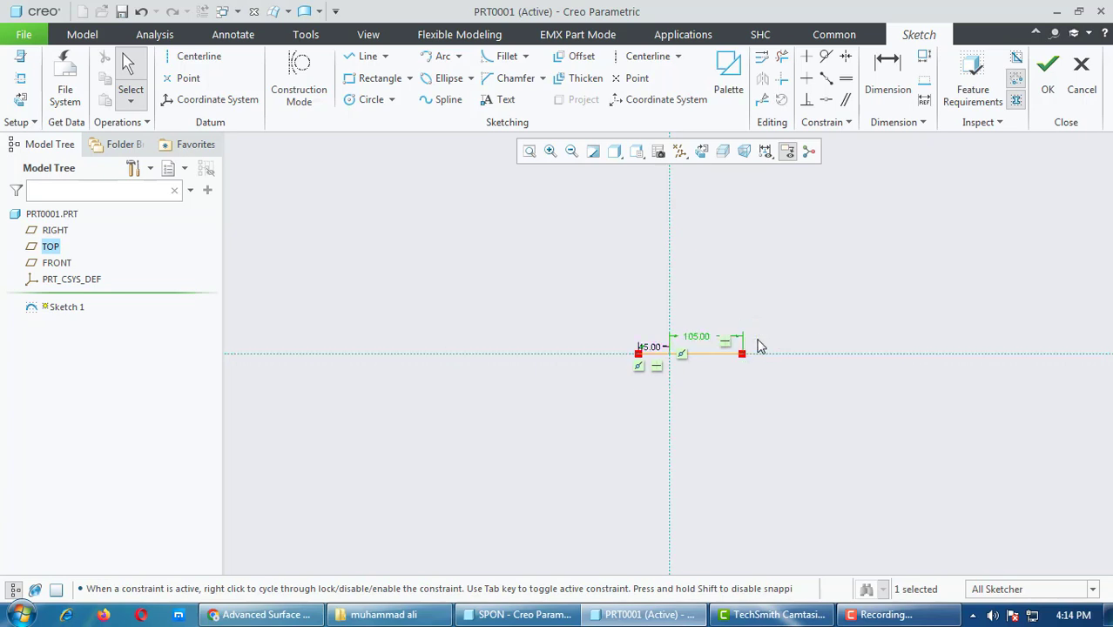
scroll(667, 348, "down", 5)
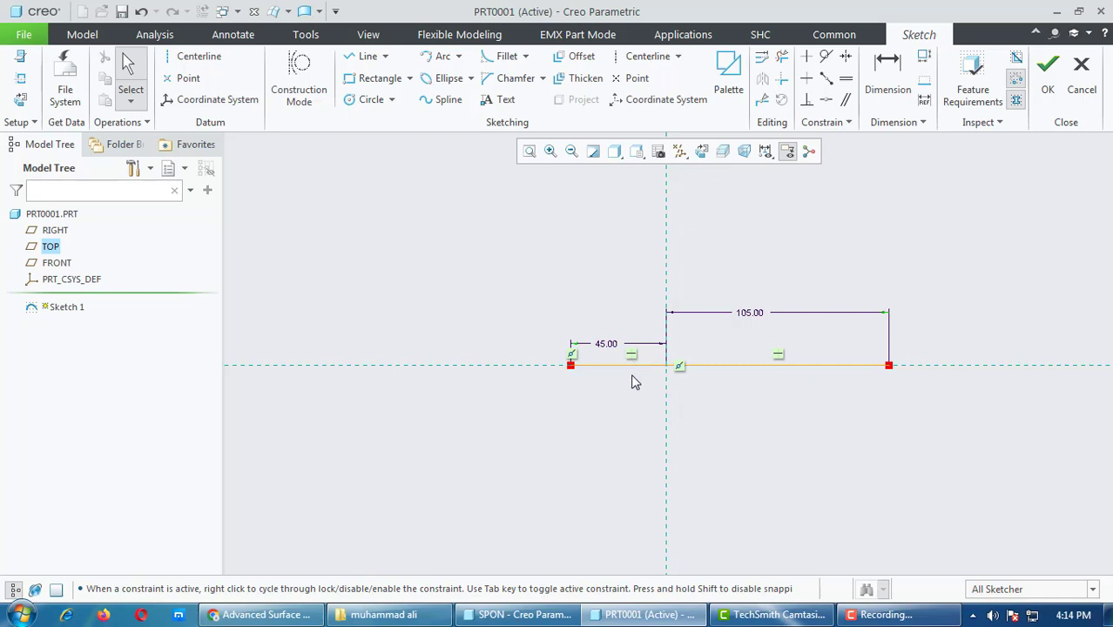
left_click(435, 55)
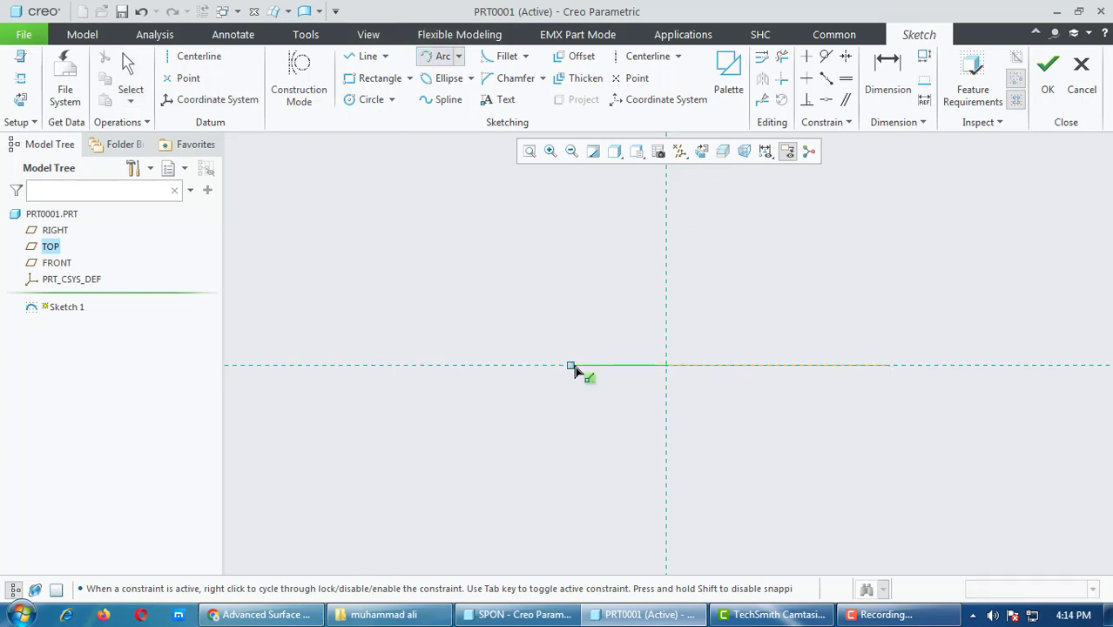
left_click(572, 366)
left_click(571, 367)
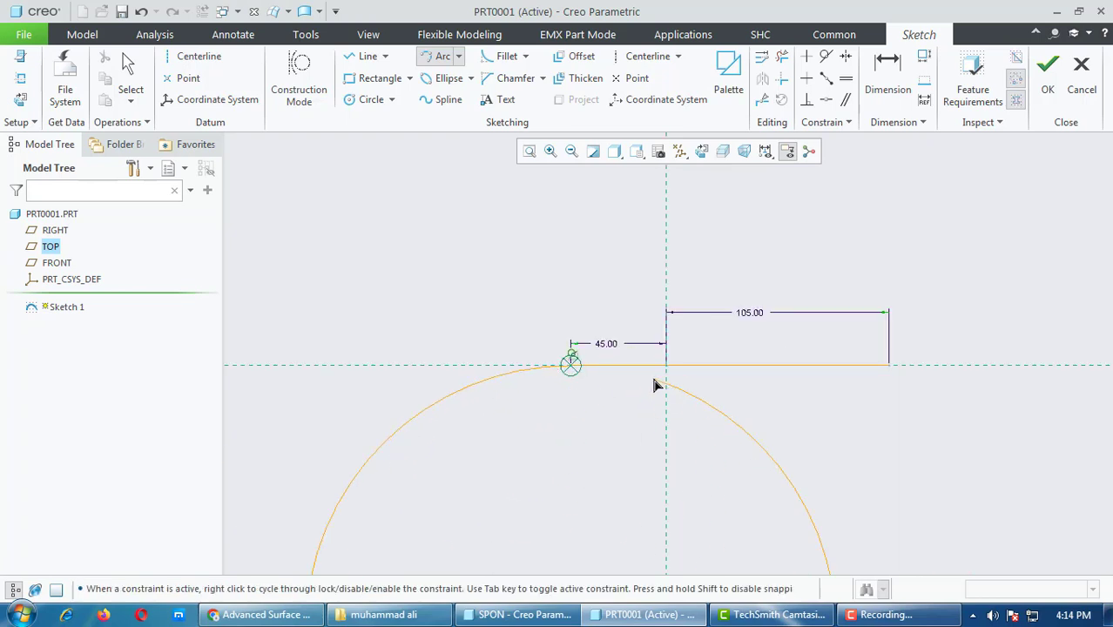
middle_click(606, 386)
left_click(571, 369)
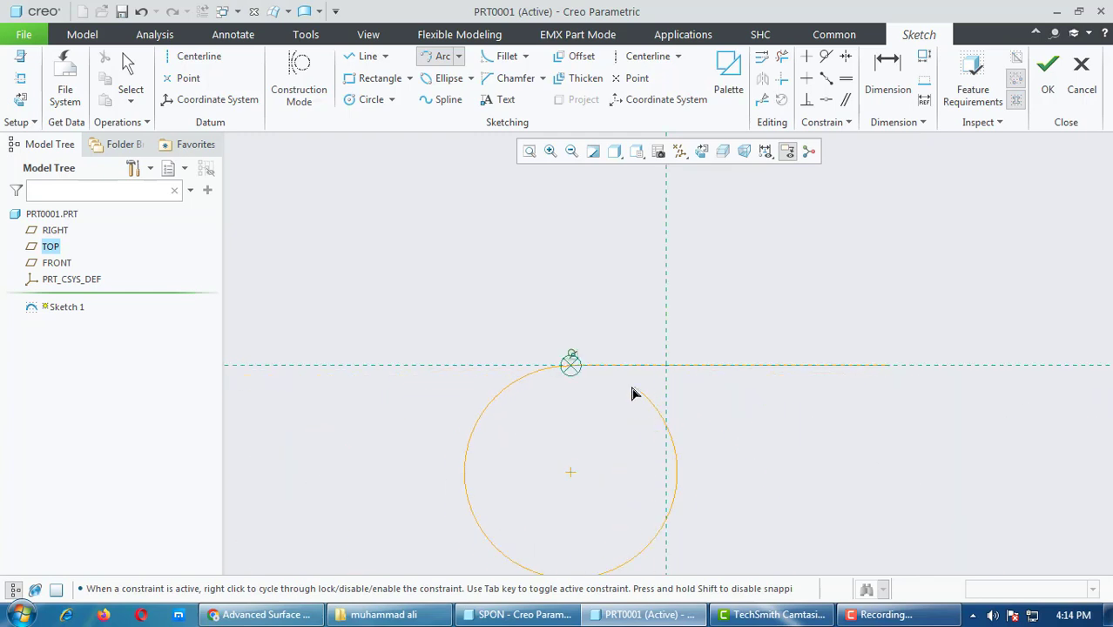
middle_click(586, 391)
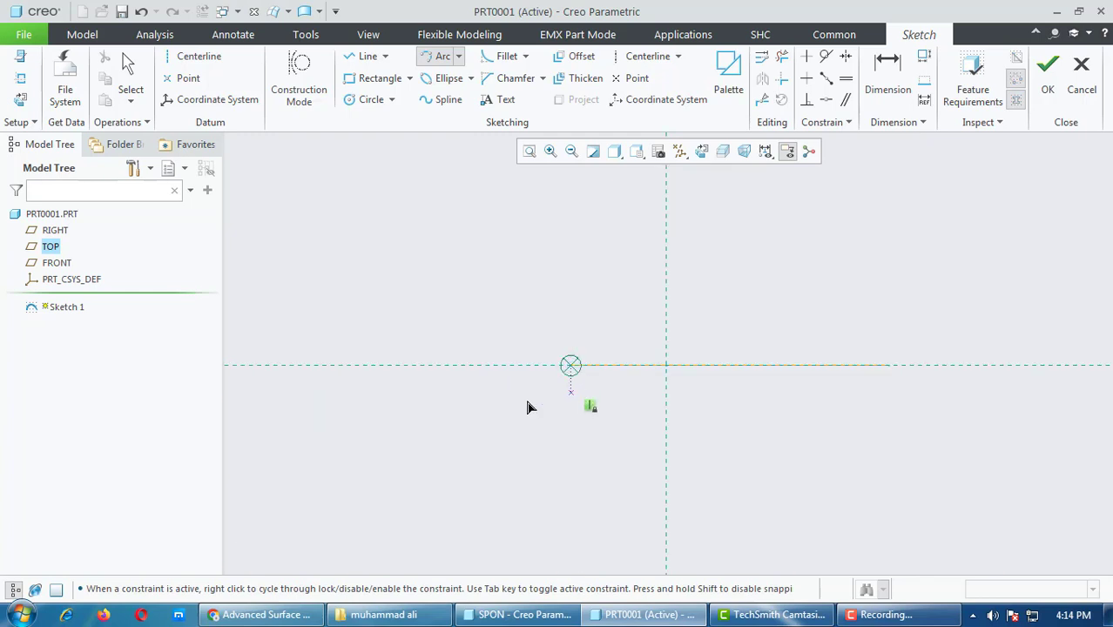
Step: Draw an arc bulging below the 45 line between its two endpoints and set its radius to 45
left_click(570, 367)
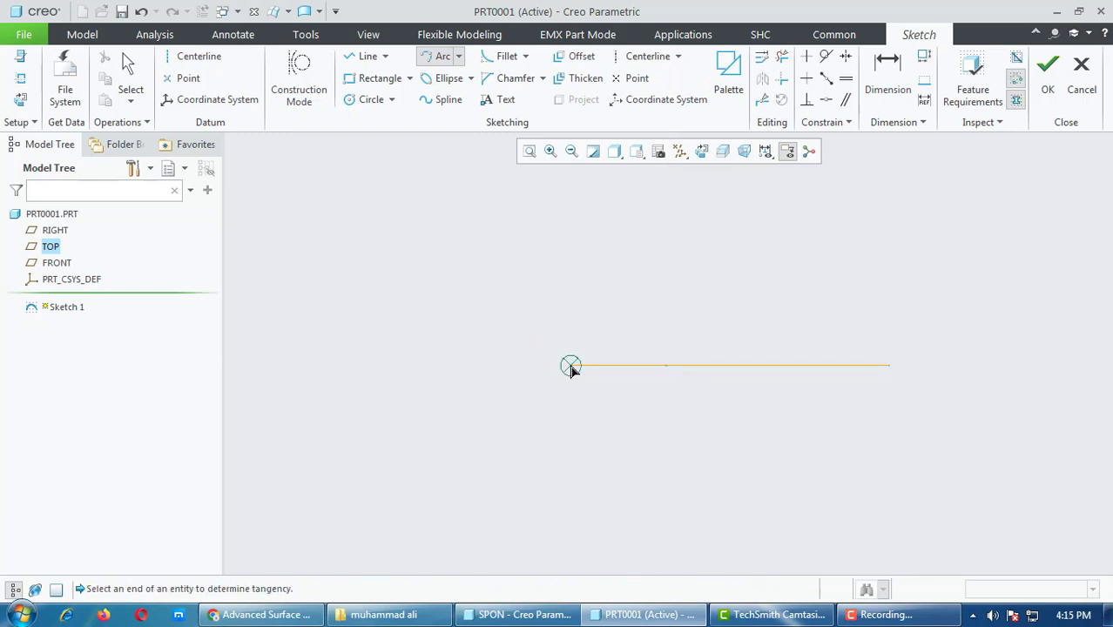
left_click(666, 367)
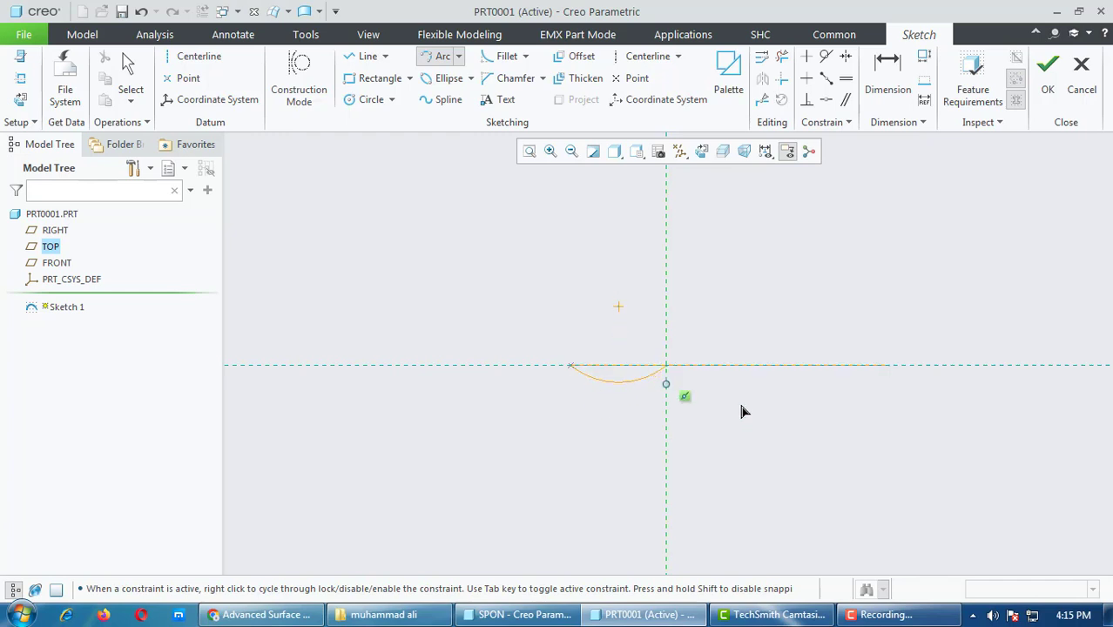
middle_click(633, 411)
double_click(589, 402)
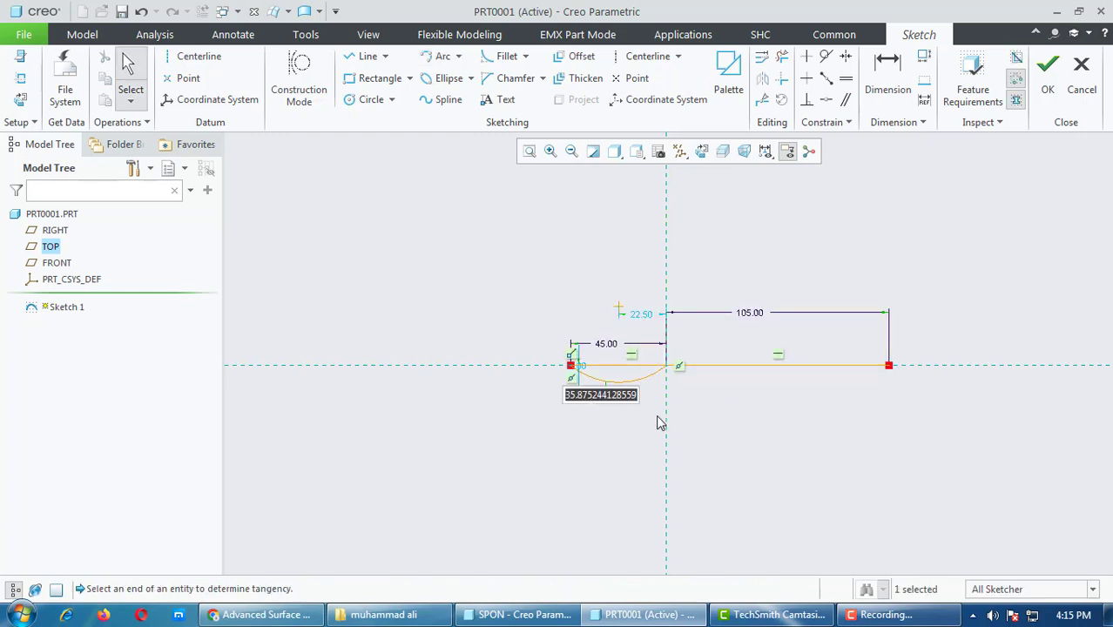
type("45")
key("Return")
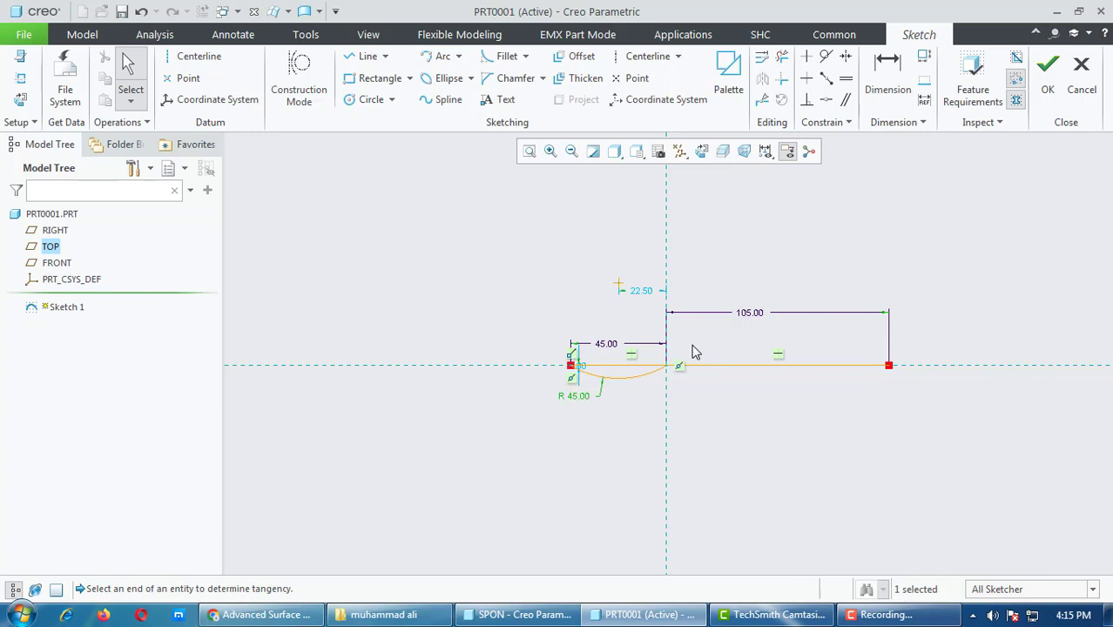
left_click(440, 56)
left_click(564, 386)
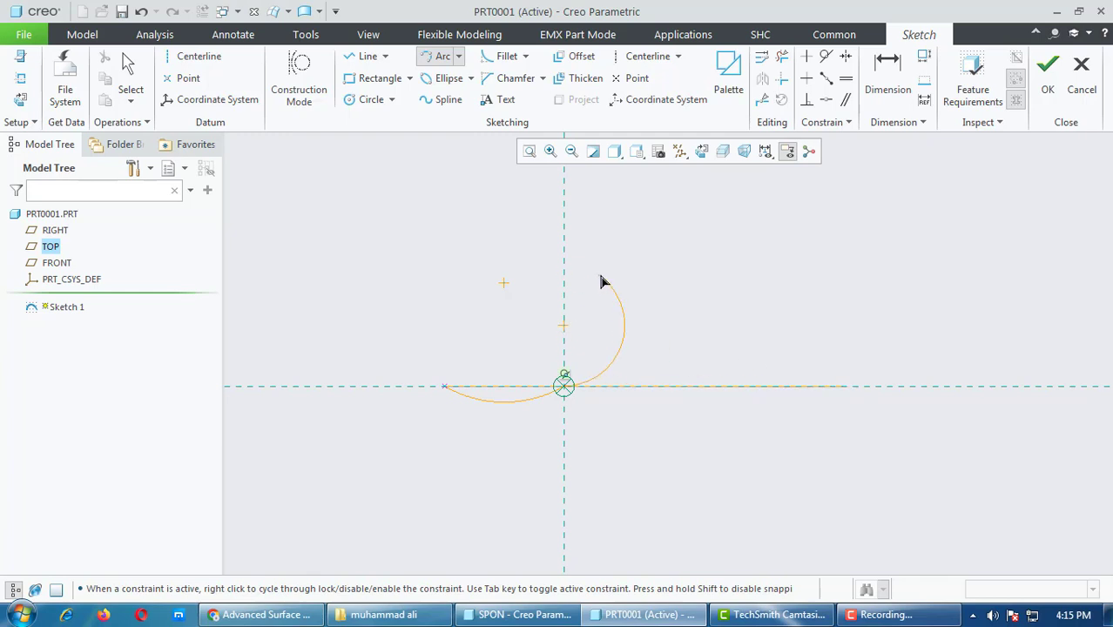
middle_click(698, 332)
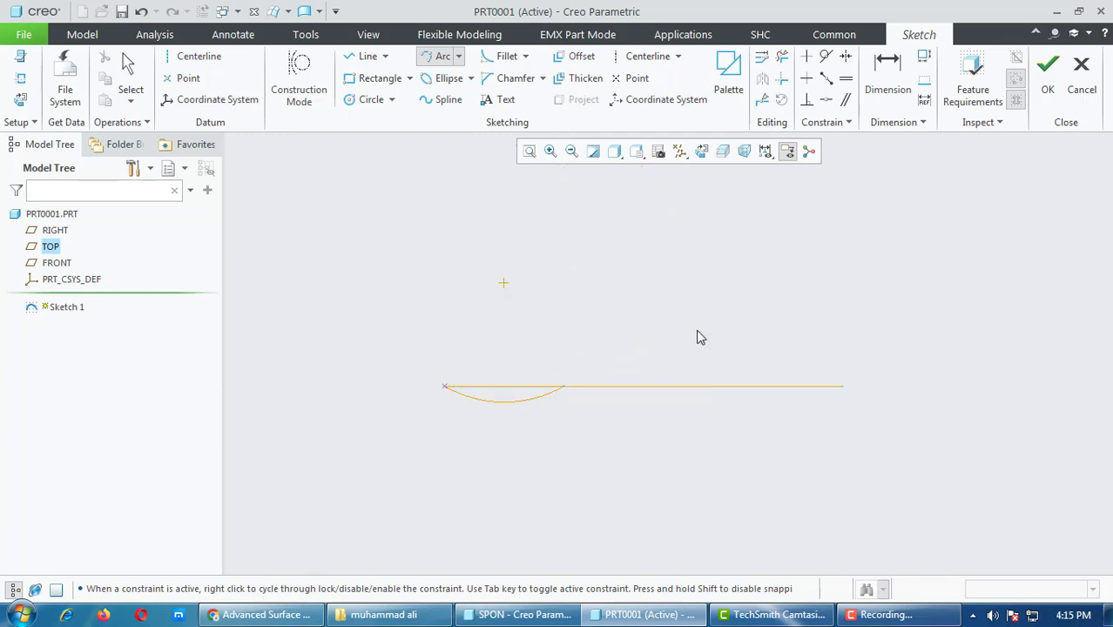
left_click(564, 388)
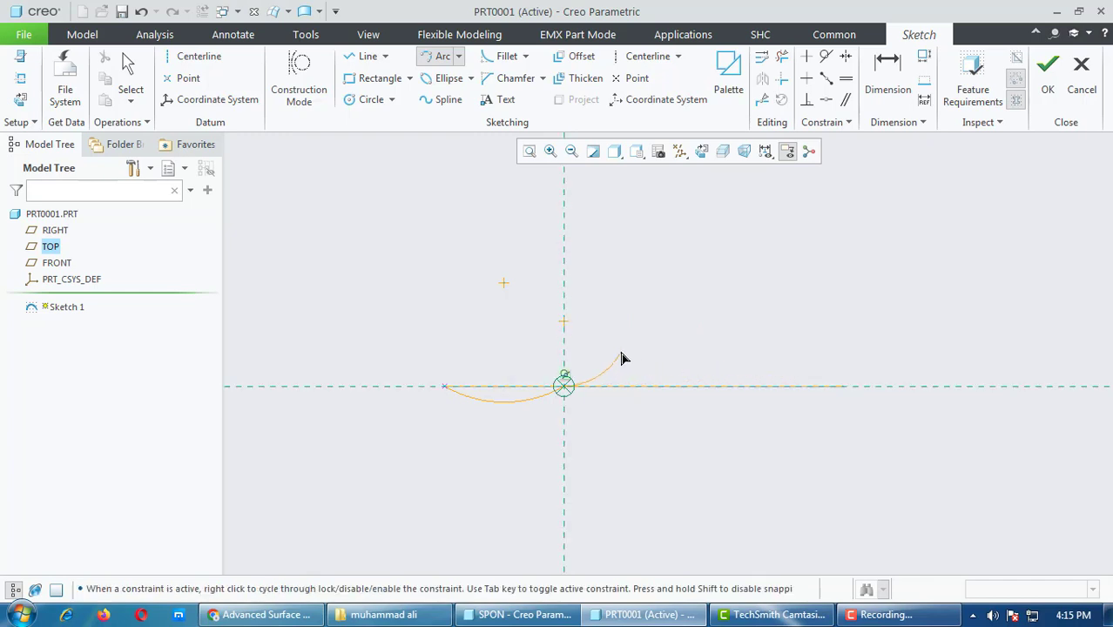
middle_click(572, 388)
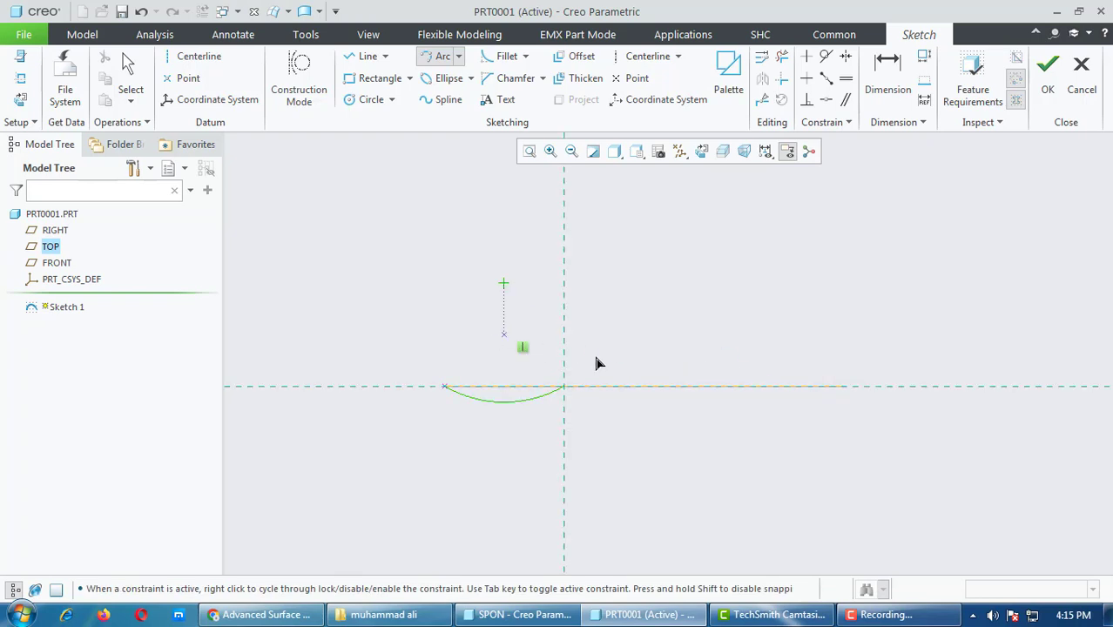
left_click(843, 388)
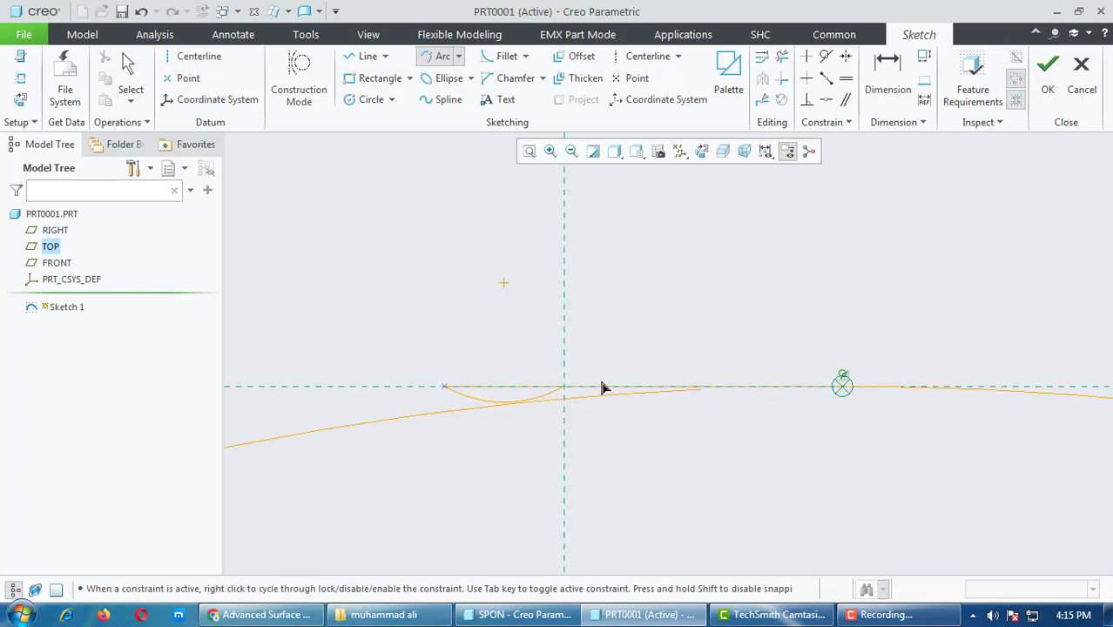
middle_click(822, 413)
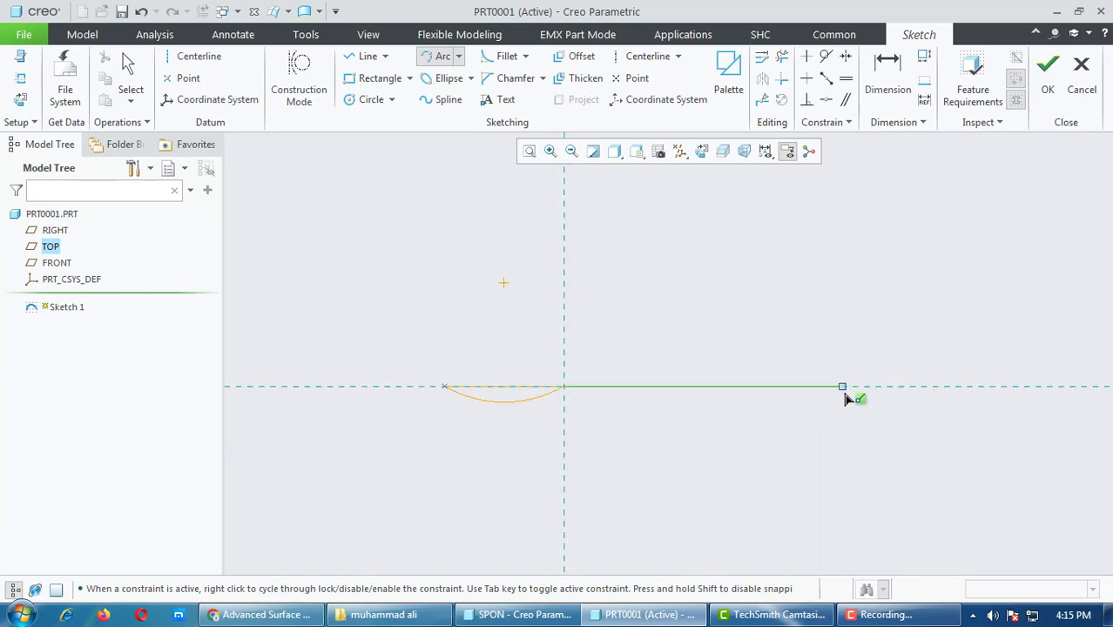
left_click(843, 388)
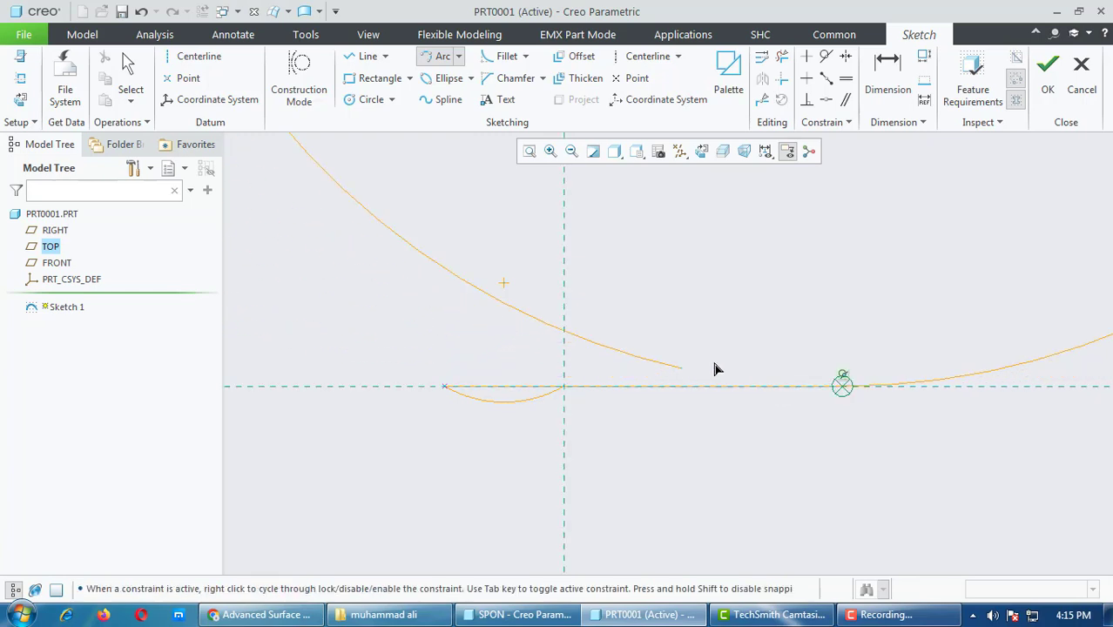
middle_click(829, 384)
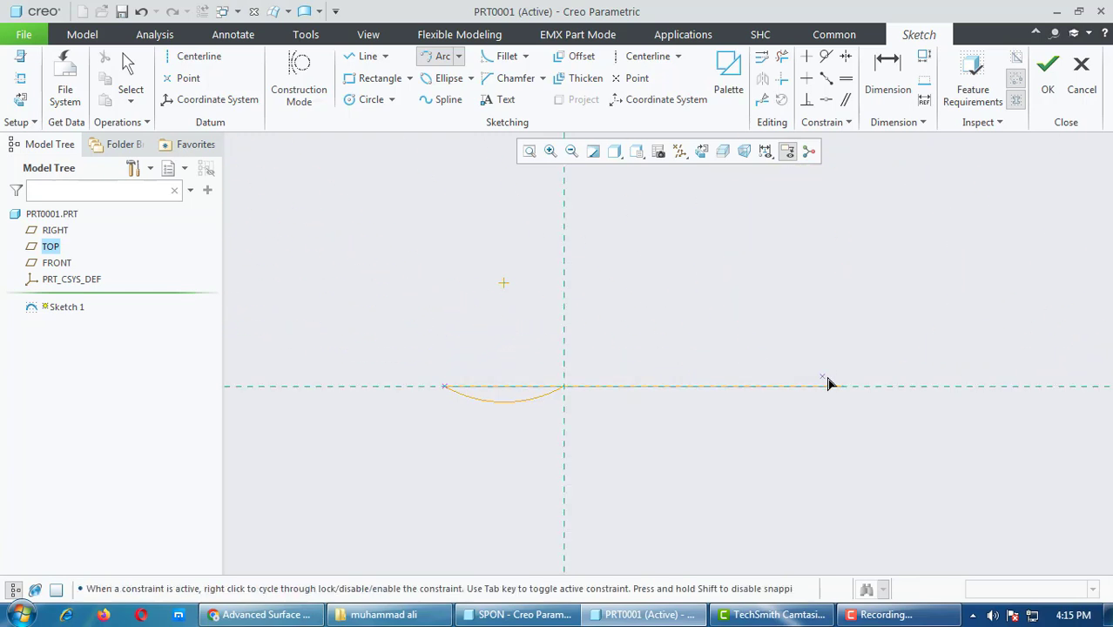
Step: Draw an arc of radius 105 bulging above the 105 line between its endpoints, and delete both straight lines
left_click(565, 387)
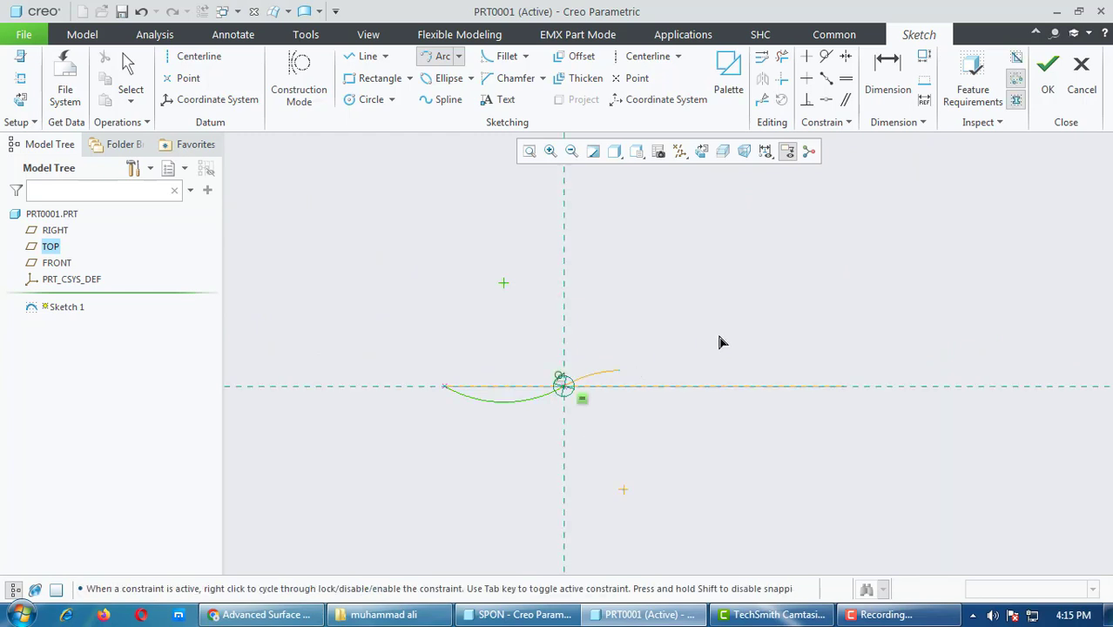
left_click(843, 387)
middle_click(800, 298)
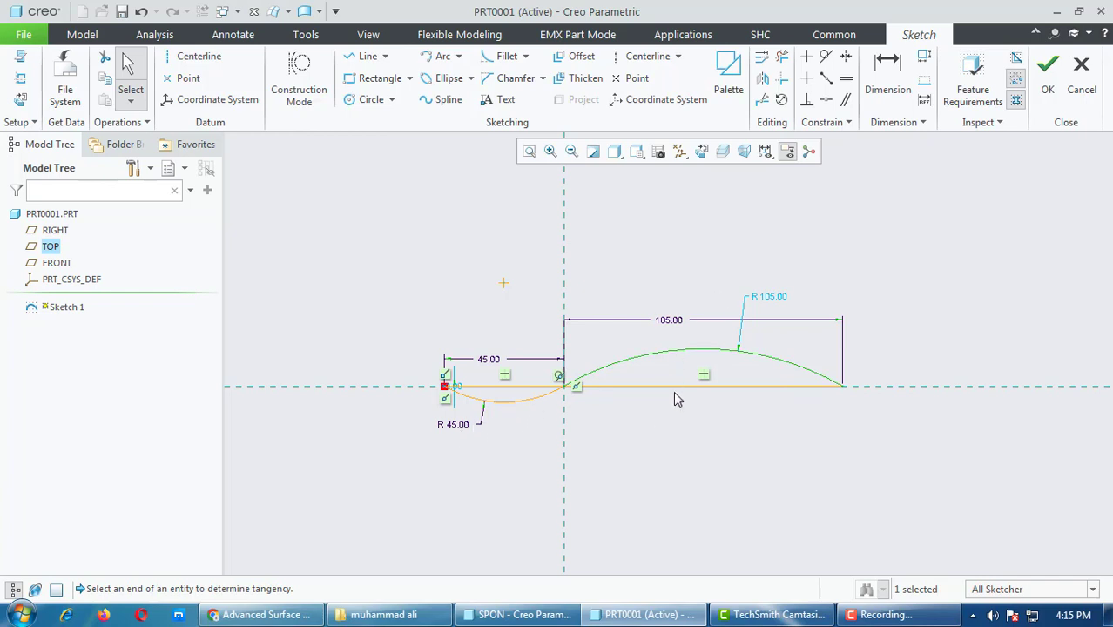
left_click(676, 399)
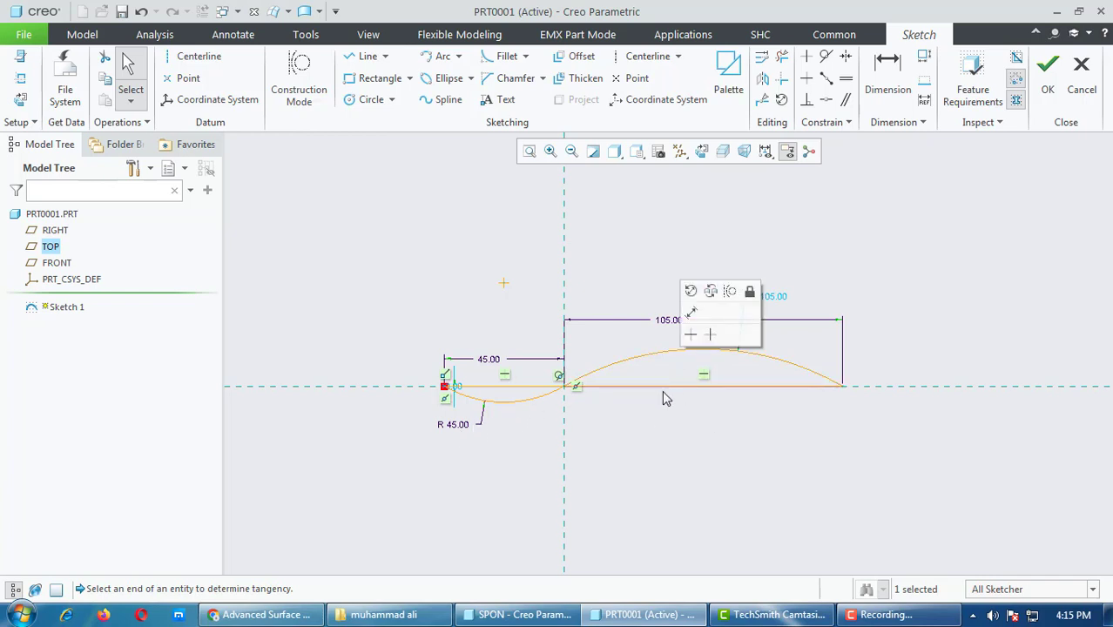
key("Delete")
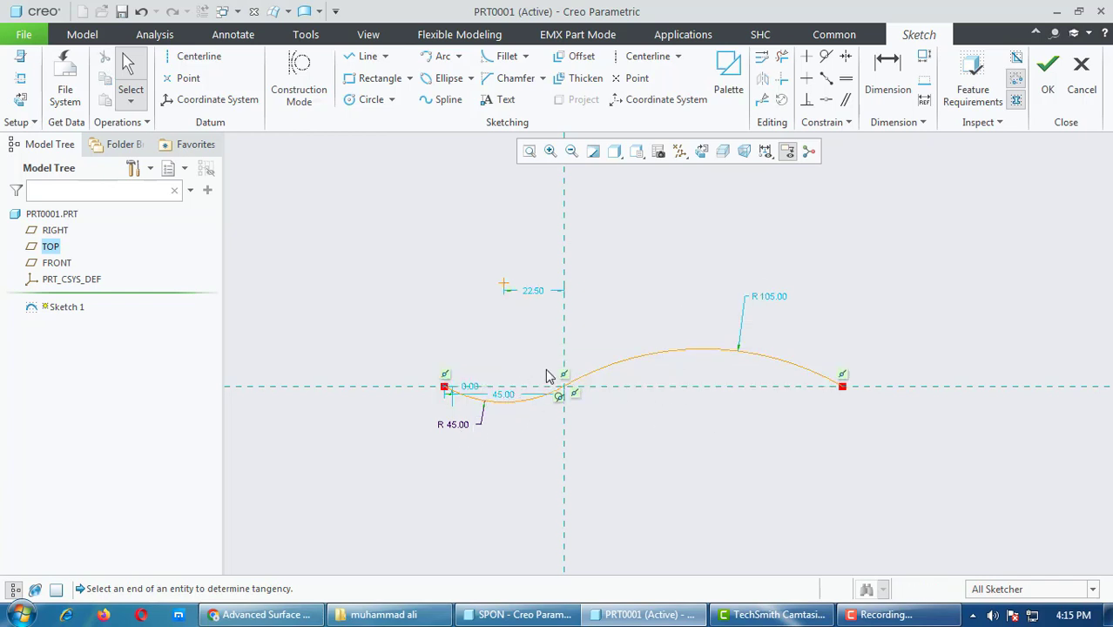
scroll(600, 404, "down", 3)
left_click(580, 359)
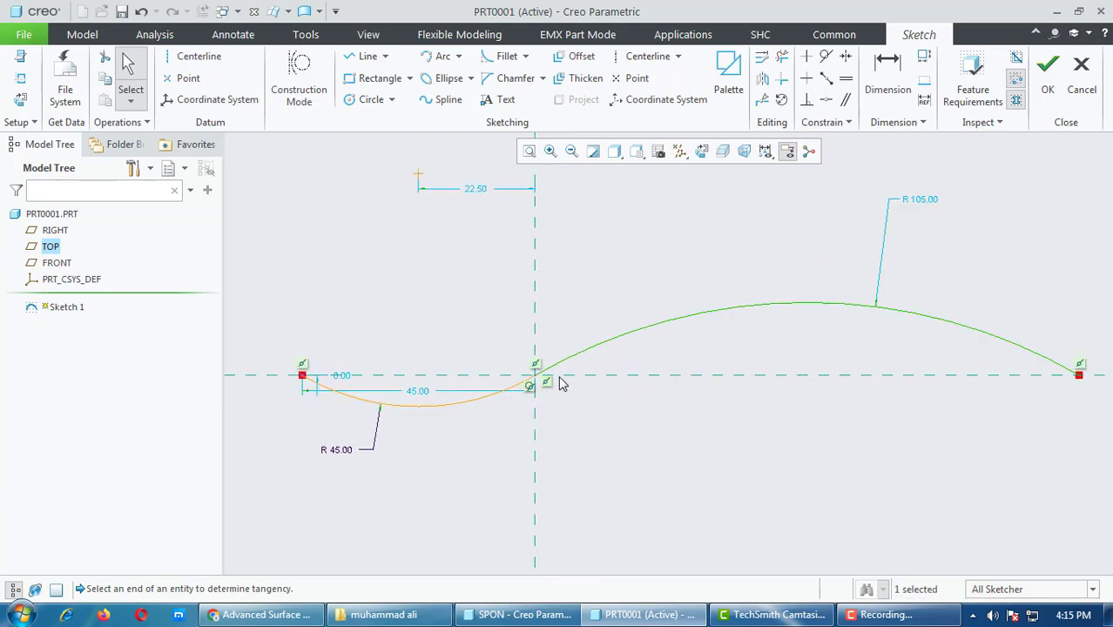
left_click(528, 388)
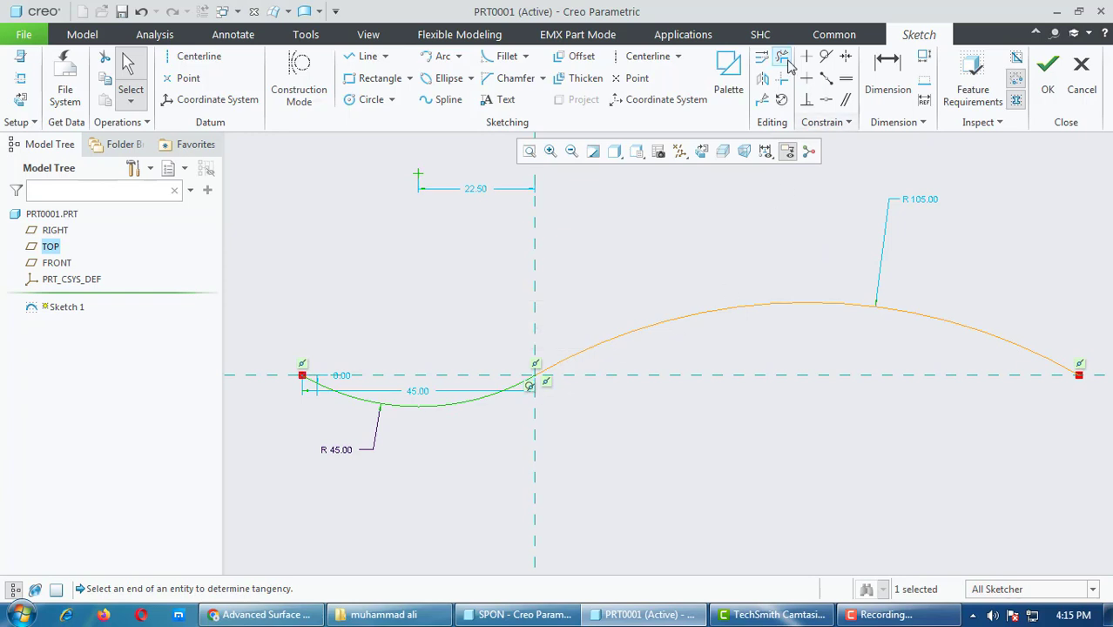
left_click(826, 56)
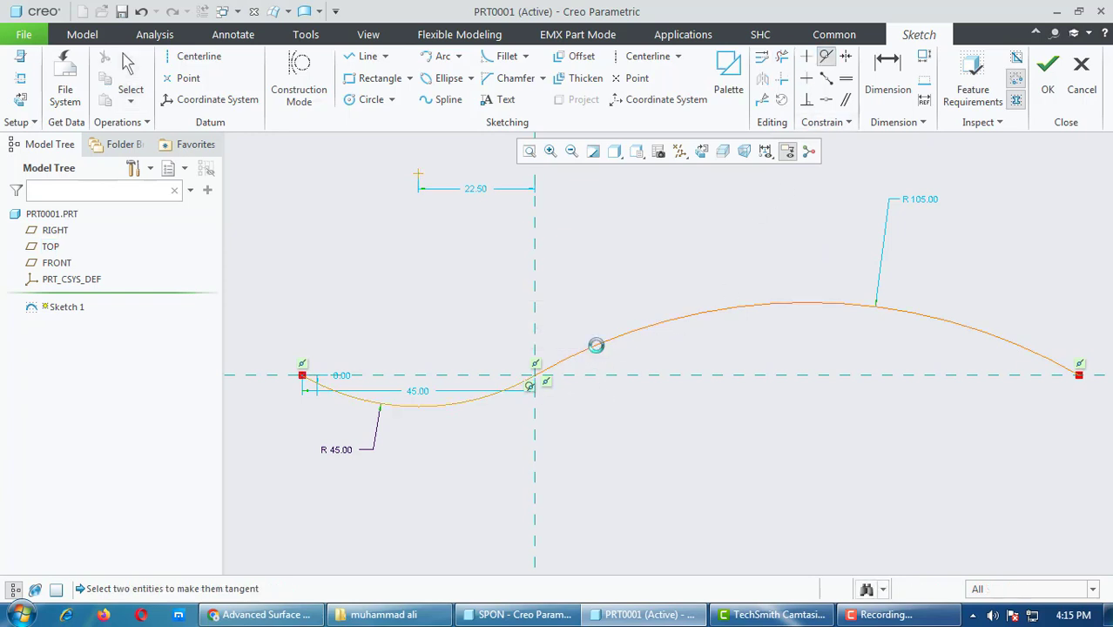
middle_click(662, 451)
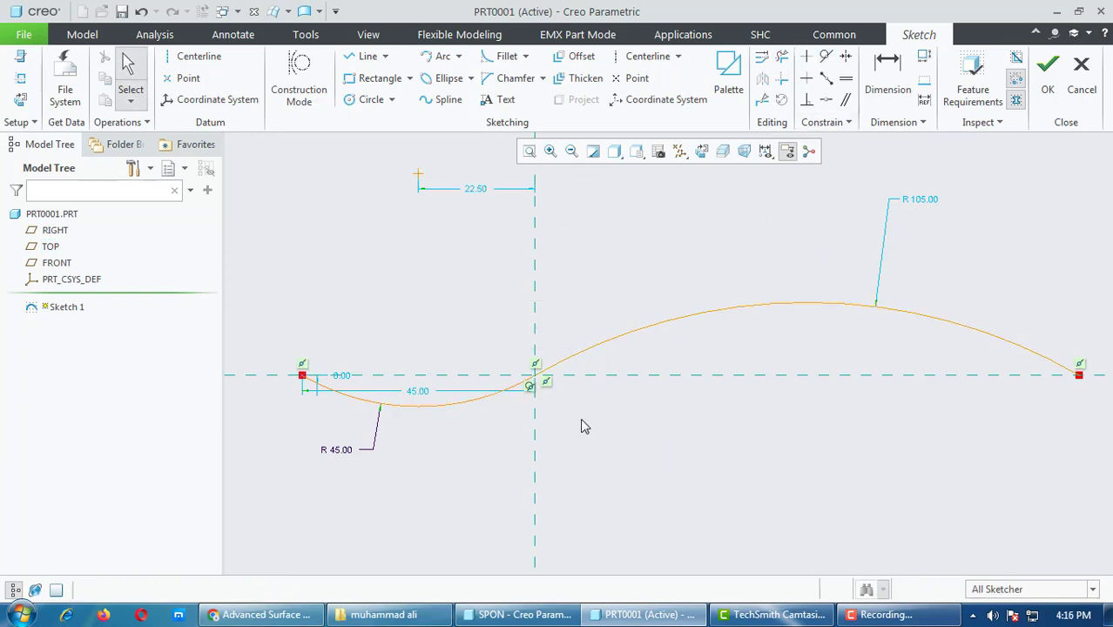
Step: Finish the side-profile sketch and display the datum planes in the default orientation
scroll(584, 425, "up", 4)
left_click(1048, 73)
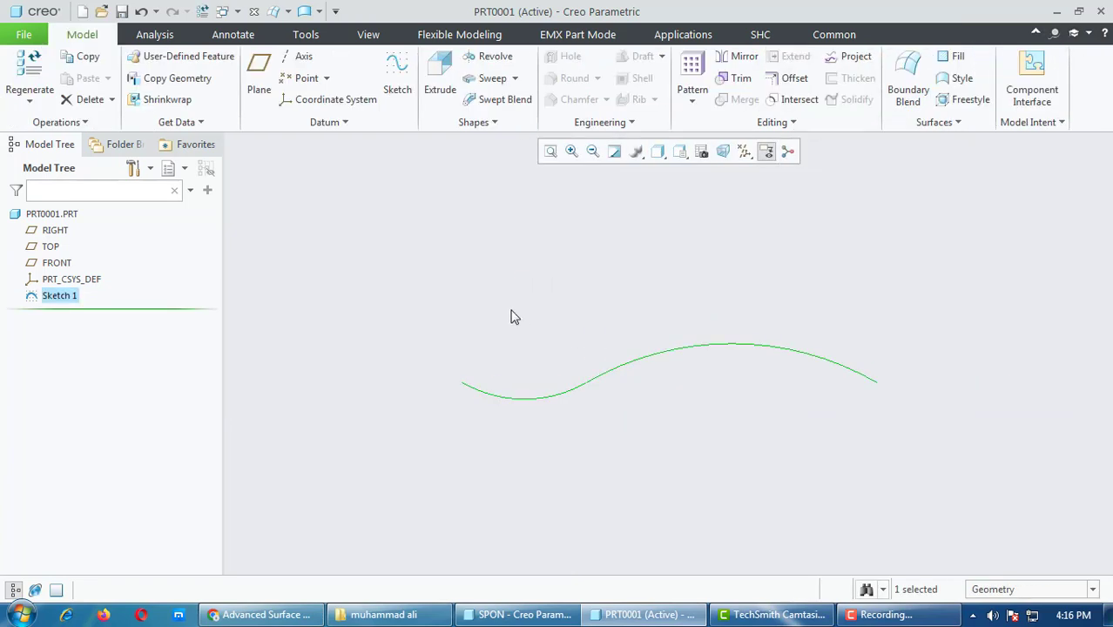
left_click(744, 152)
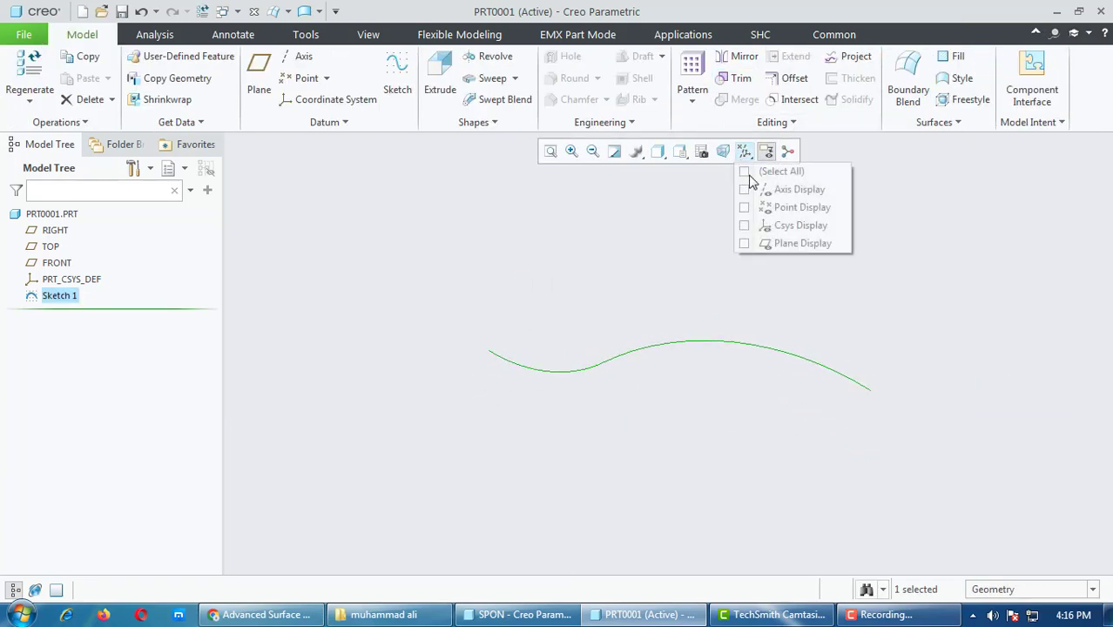
left_click(744, 243)
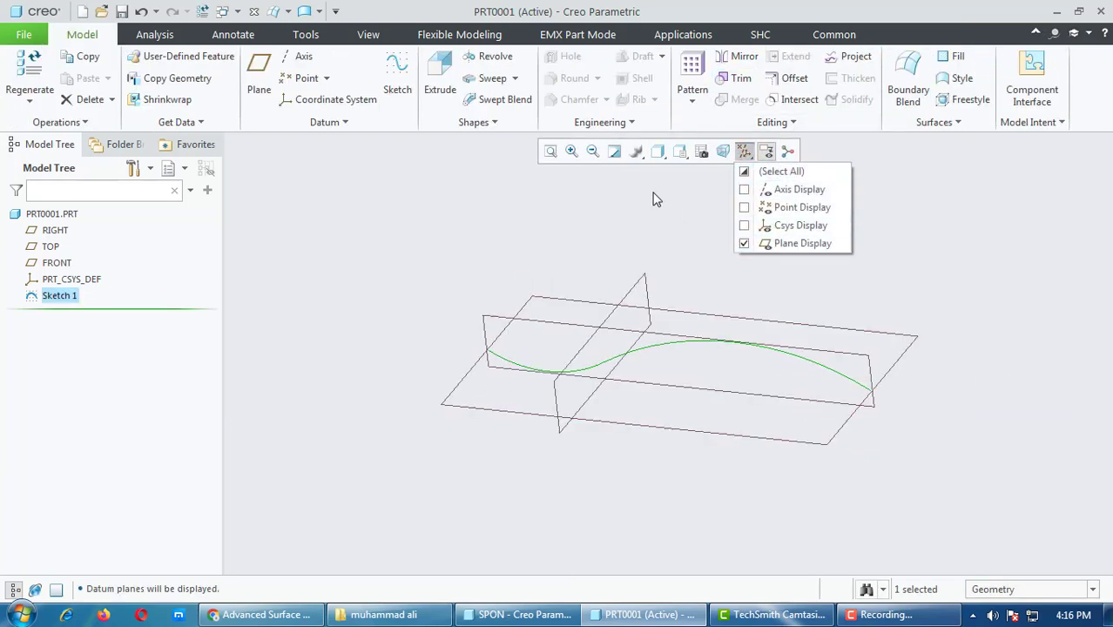
left_click(680, 152)
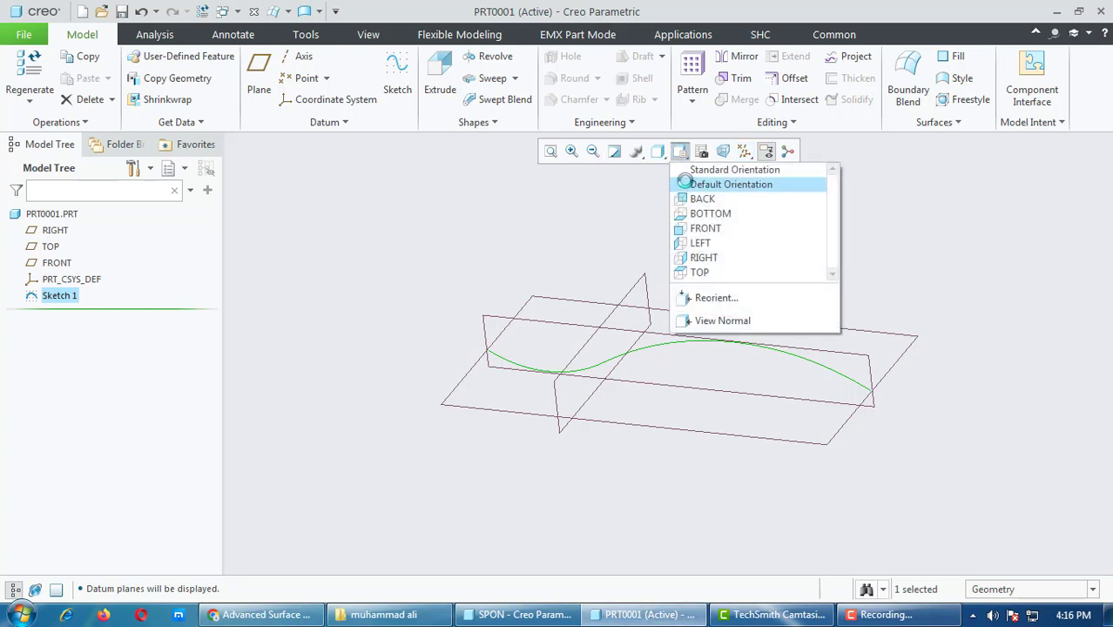
left_click(701, 182)
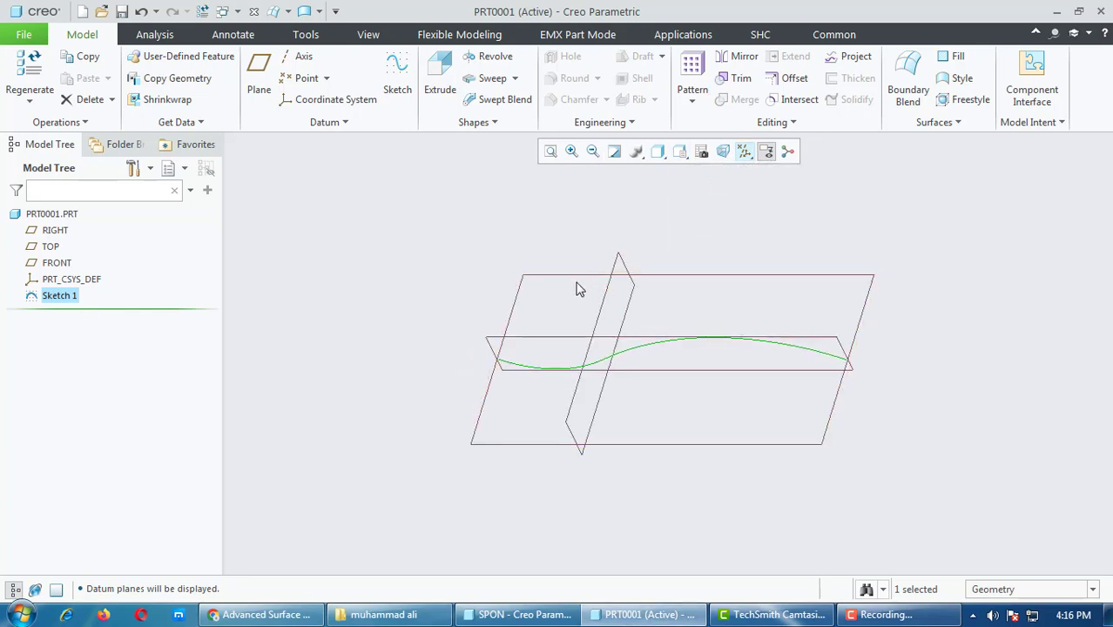
Step: Start a sketch on the TOP plane, viewed parallel to the sketch plane with all datum features hidden
left_click(586, 283)
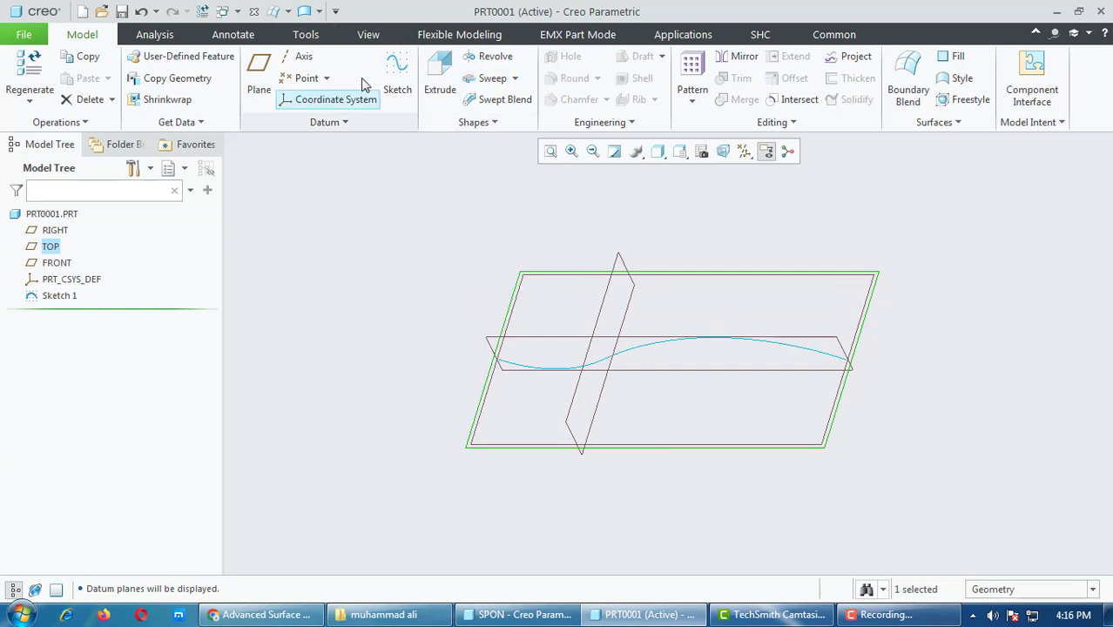
left_click(397, 80)
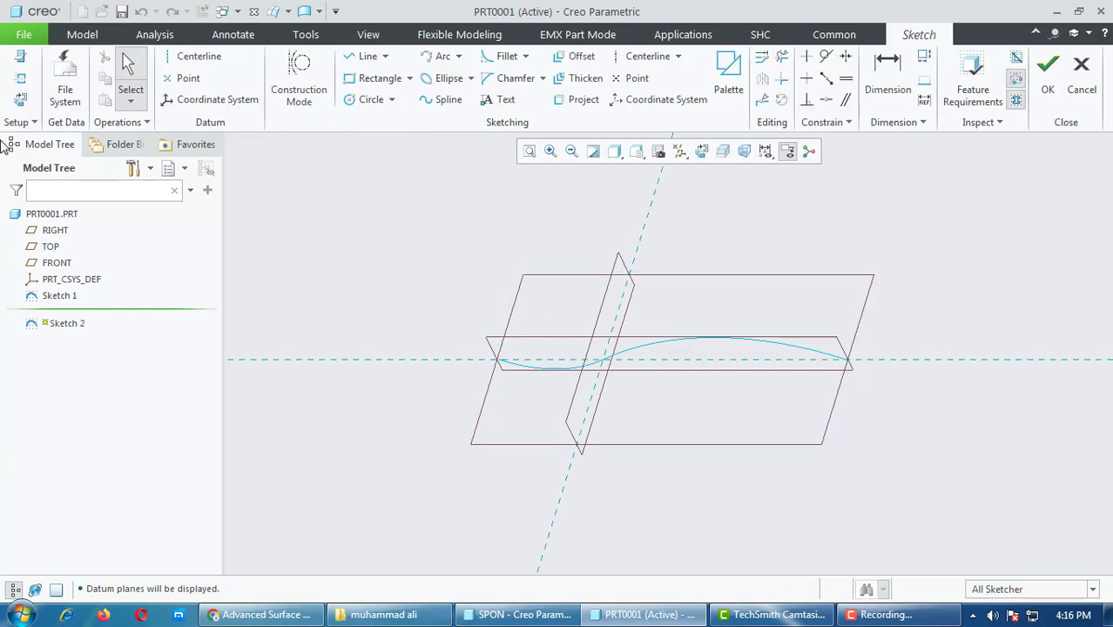
left_click(21, 98)
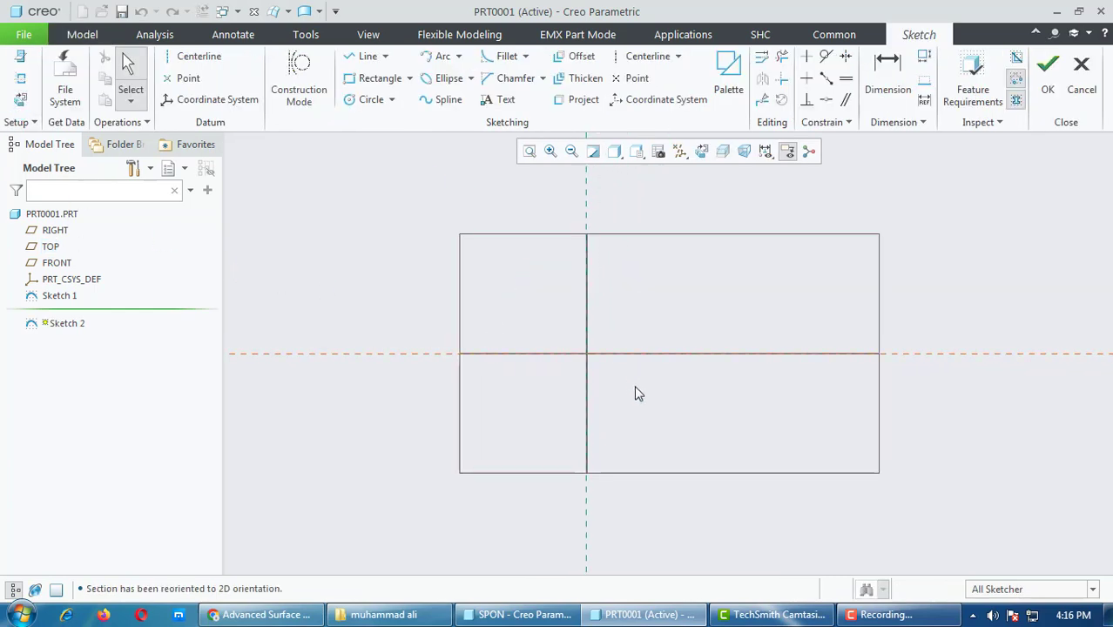
left_click(680, 151)
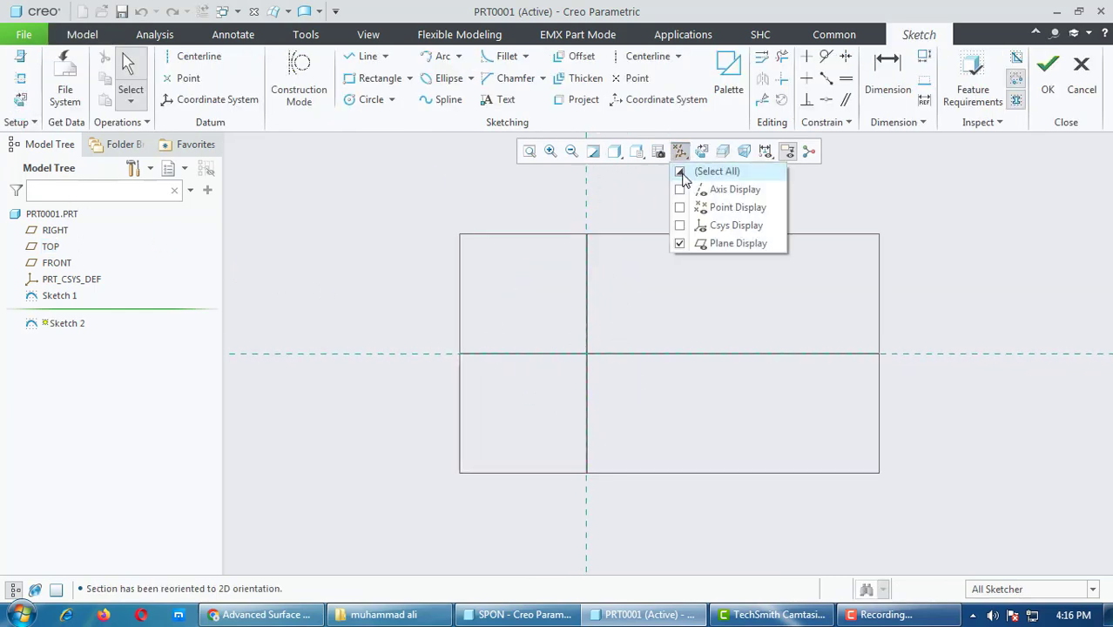
left_click(679, 225)
left_click(681, 172)
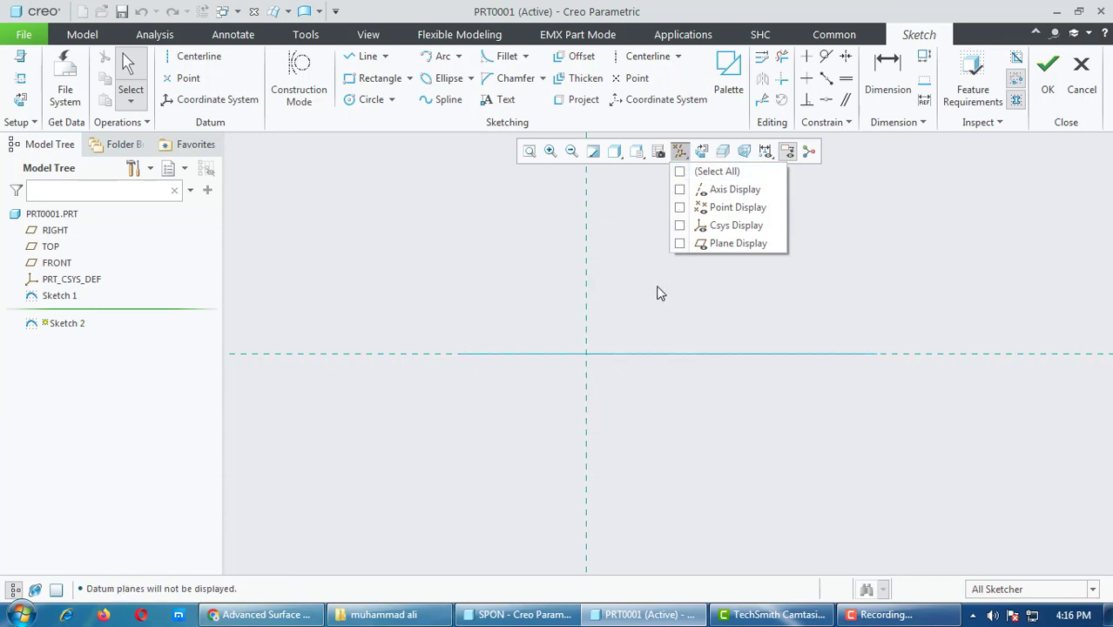
middle_click_drag(550, 312, 535, 329)
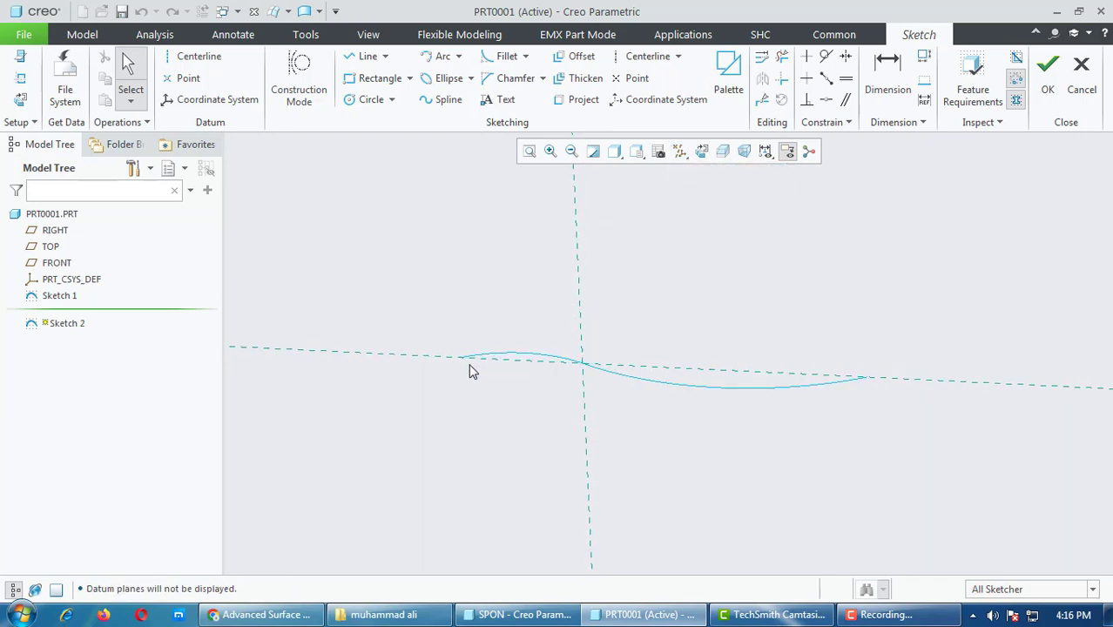
left_click(21, 100)
Step: Add vertical centerlines through both ends of the side-profile curve and keep the view parallel to the sketch plane
left_click(644, 58)
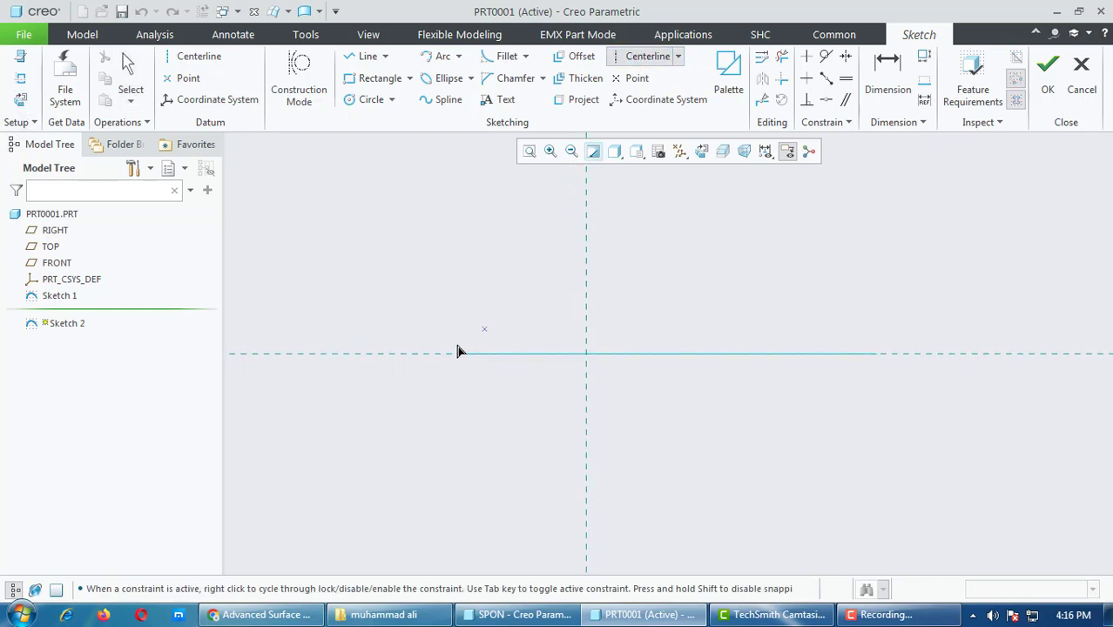
left_click(463, 355)
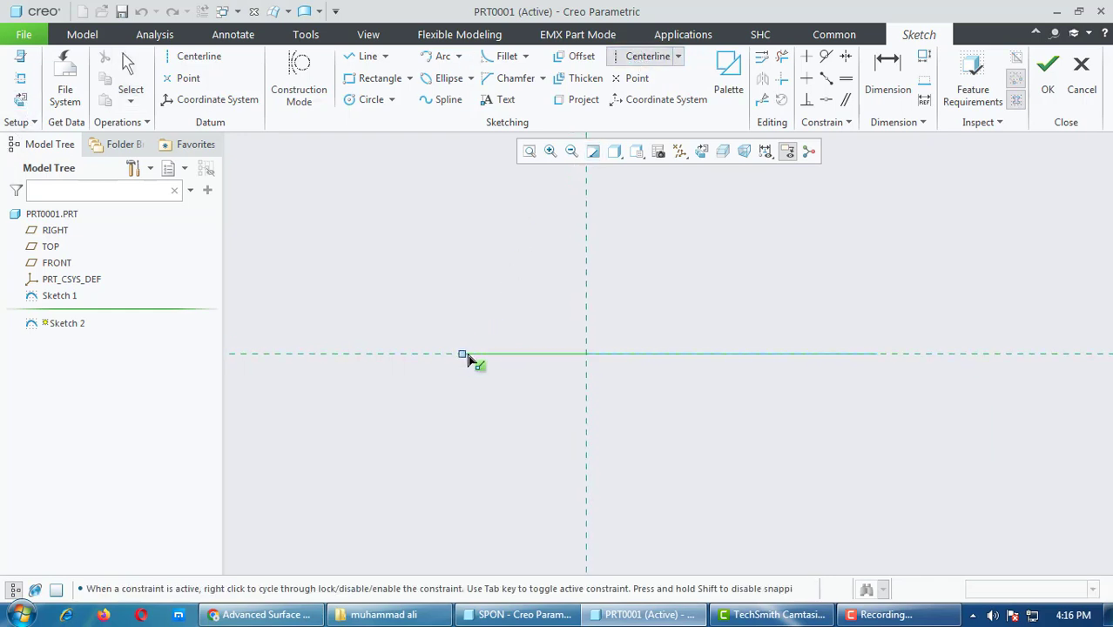
left_click(464, 290)
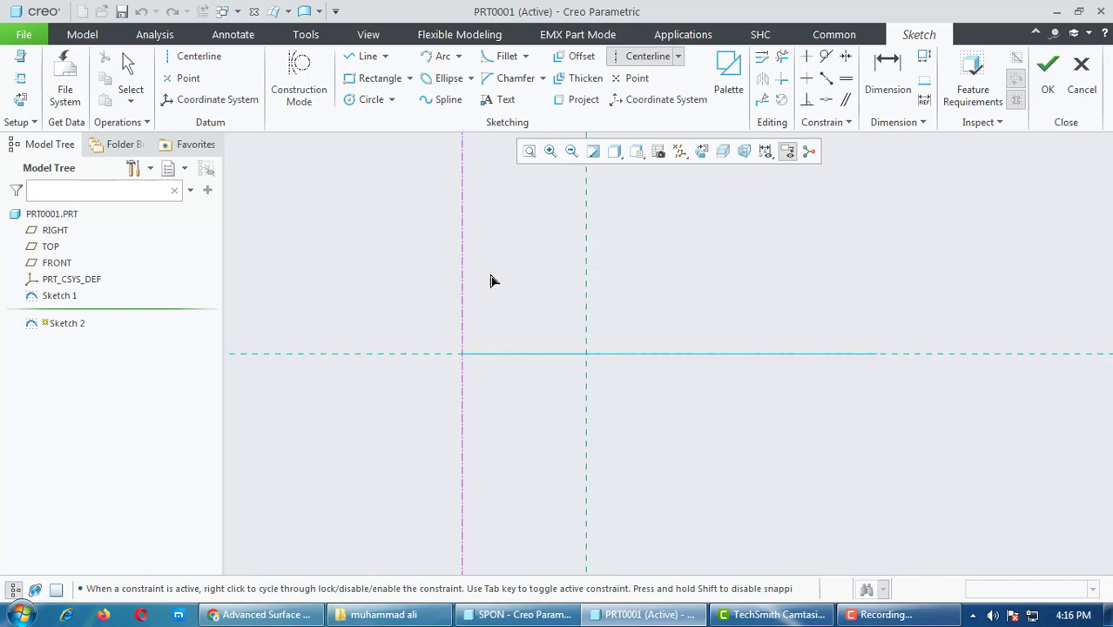
left_click(877, 354)
left_click(877, 284)
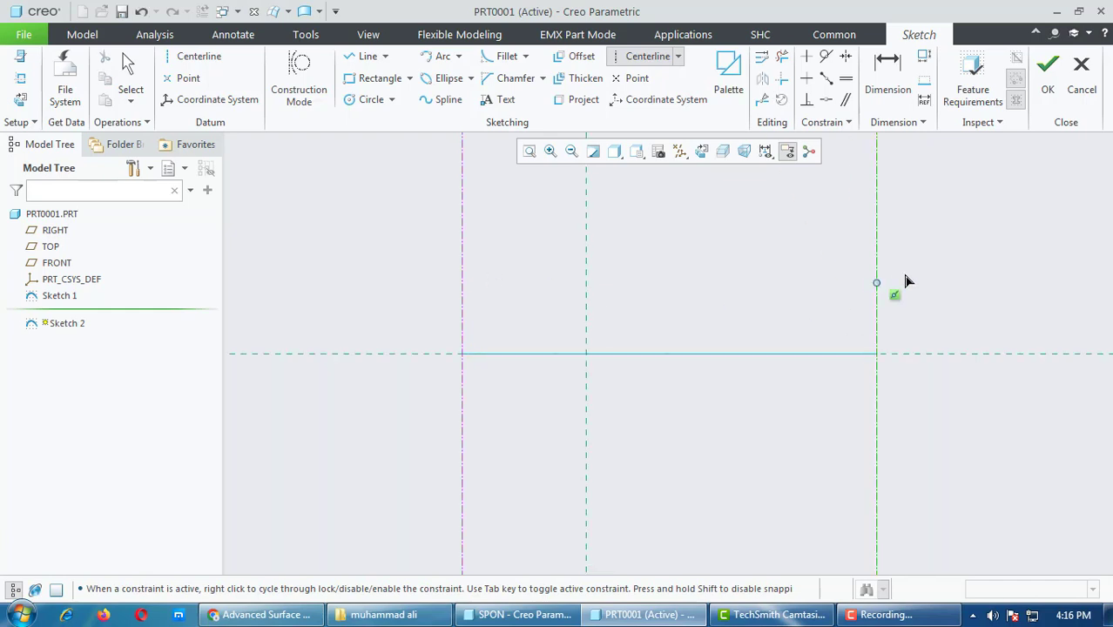
middle_click(956, 269)
mouse_move(716, 353)
middle_mouse_down()
mouse_move(707, 416)
mouse_move(714, 398)
mouse_move(696, 411)
mouse_move(645, 375)
middle_mouse_up()
left_click(19, 98)
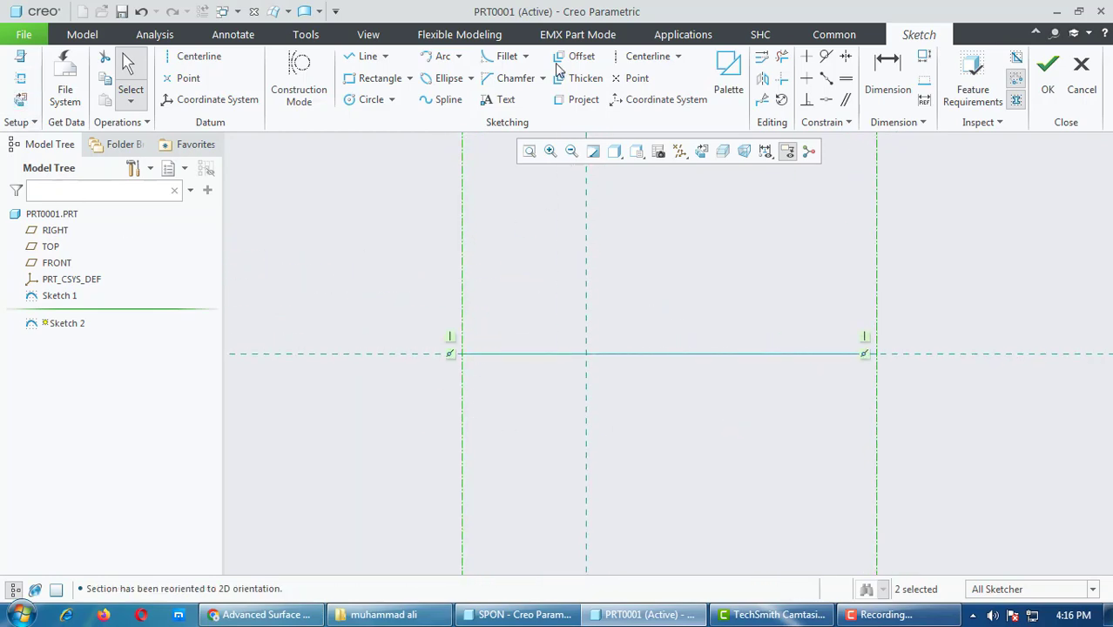
left_click(444, 99)
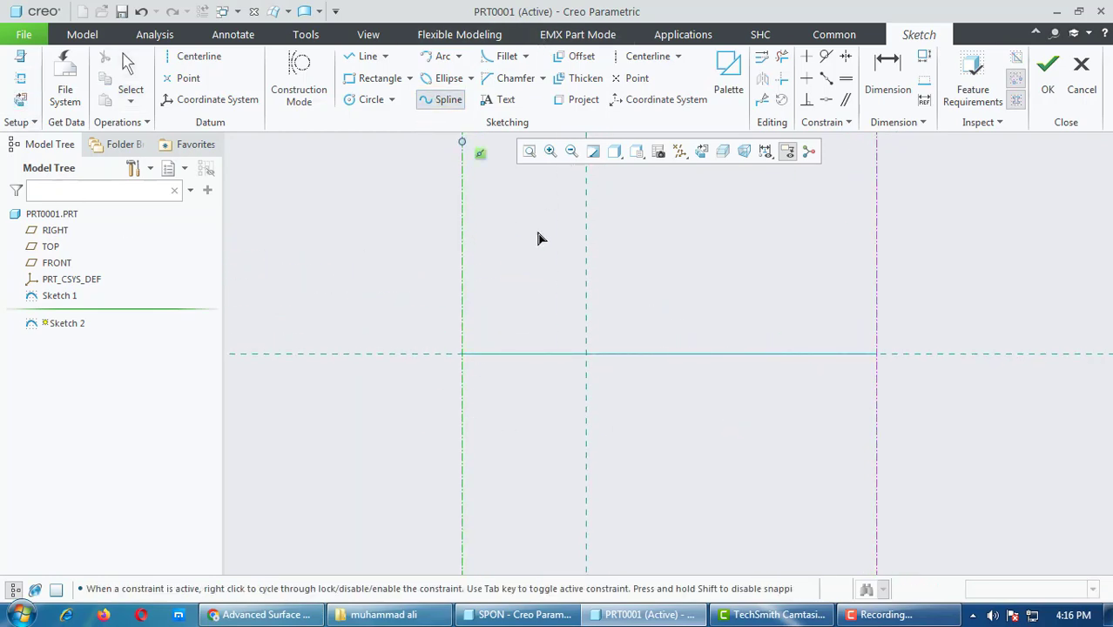
left_click(462, 356)
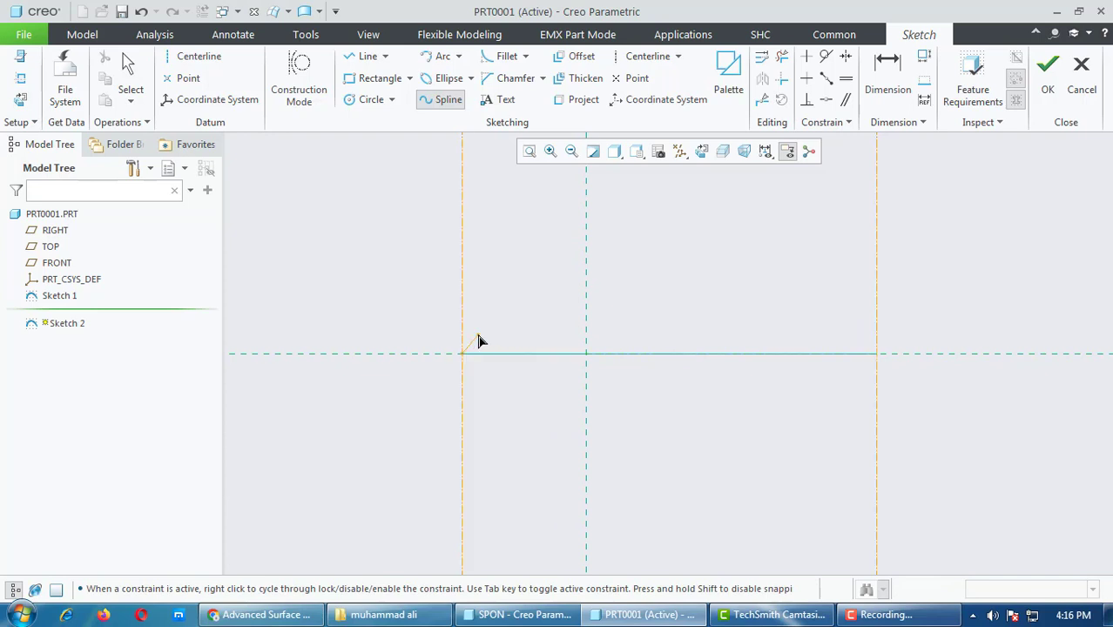
left_click(457, 284)
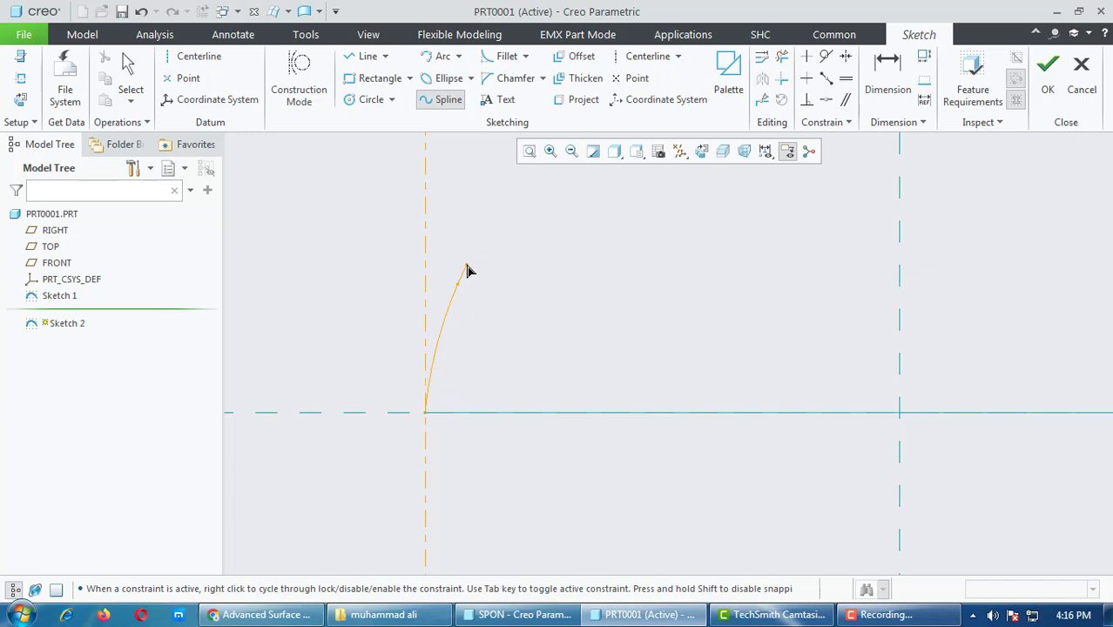
left_click(467, 267)
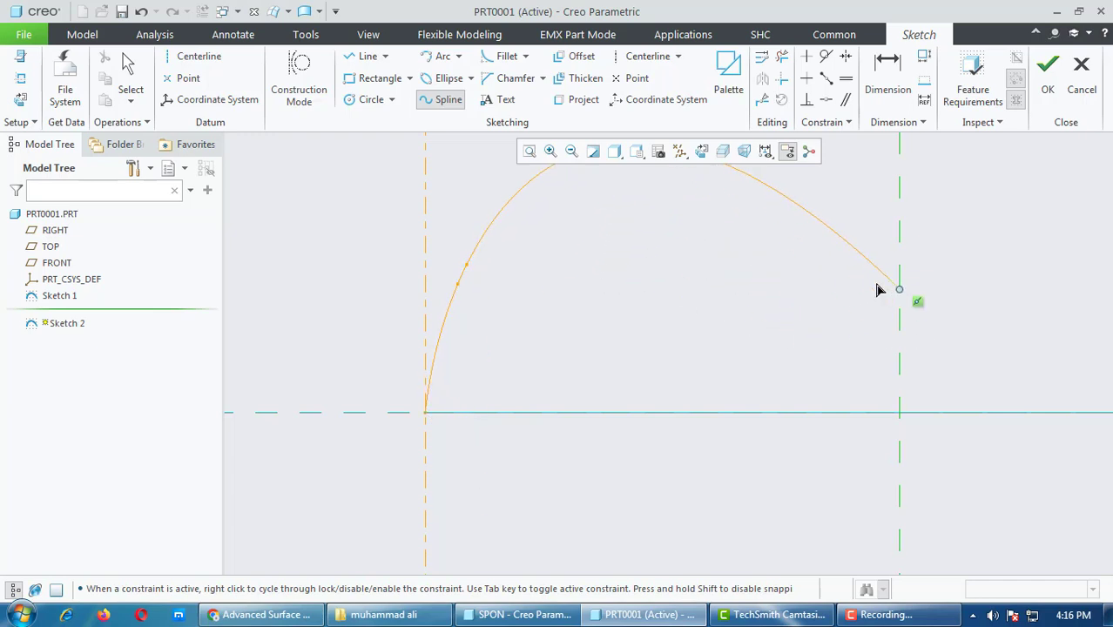
key("ctrl+z")
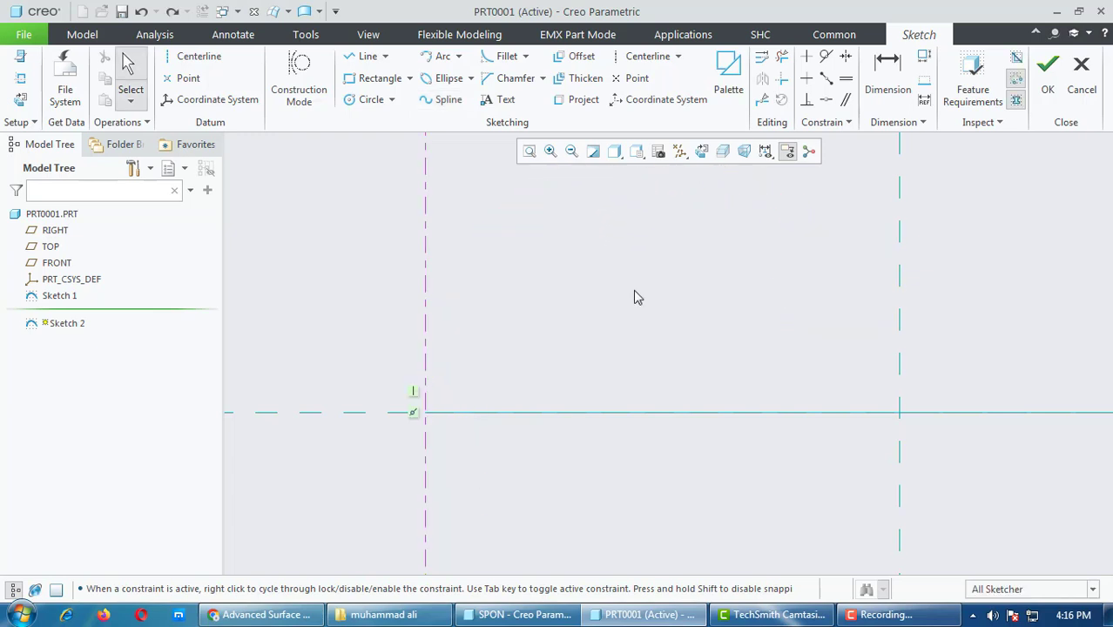
Step: Sketch a spline from the profile's bowl end, arching above the horizontal reference and narrowing along the handle, to the centerline at the handle end
left_click(426, 100)
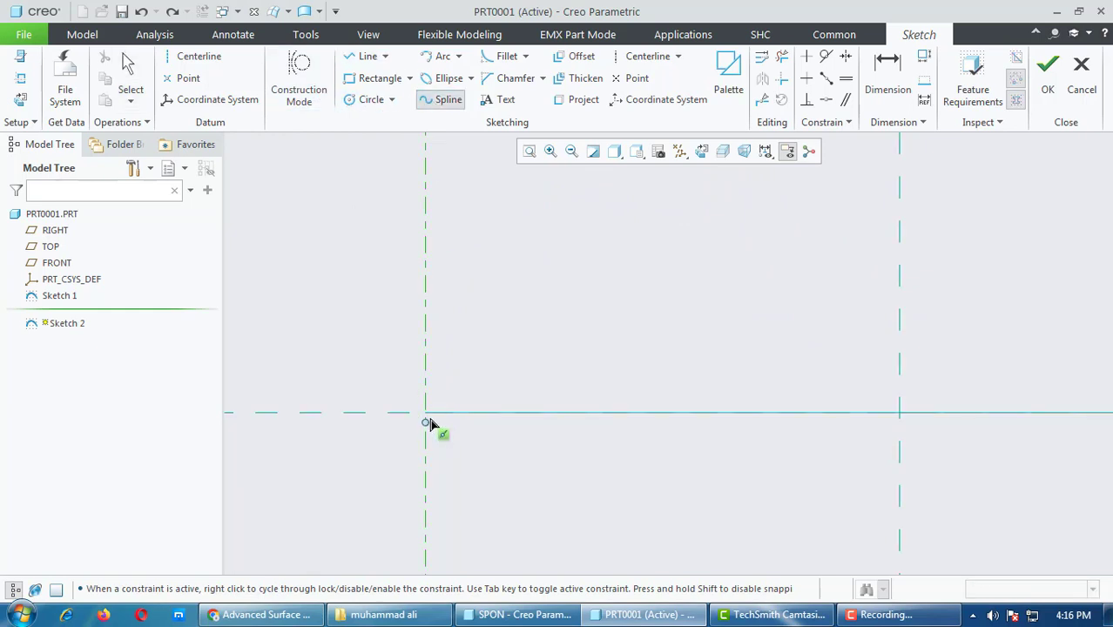
left_click(435, 432)
left_click(513, 252)
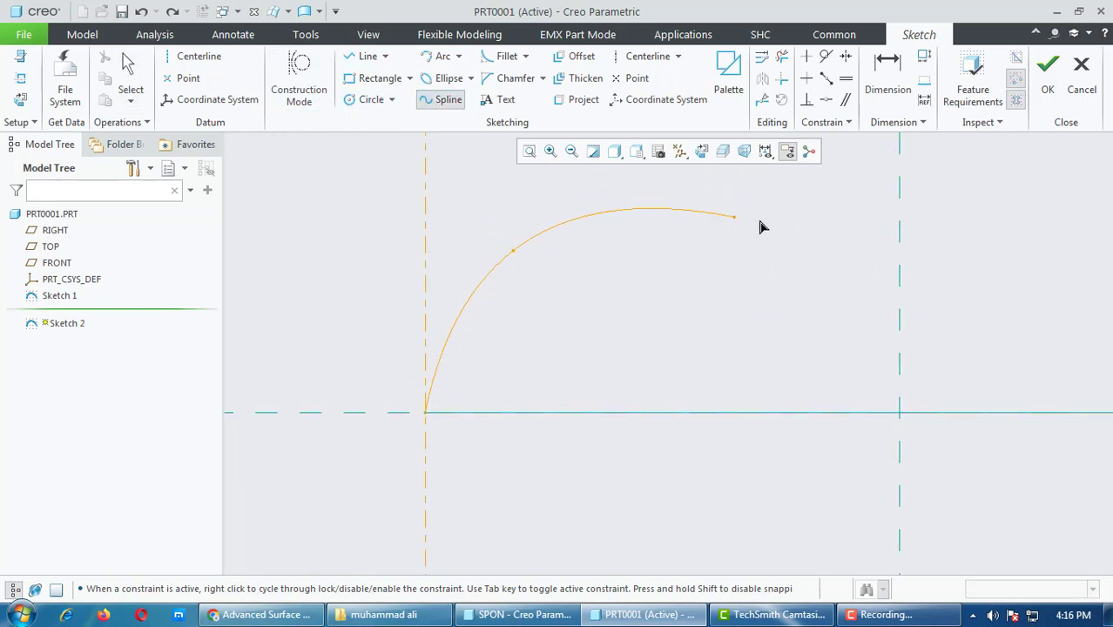
left_click(892, 281)
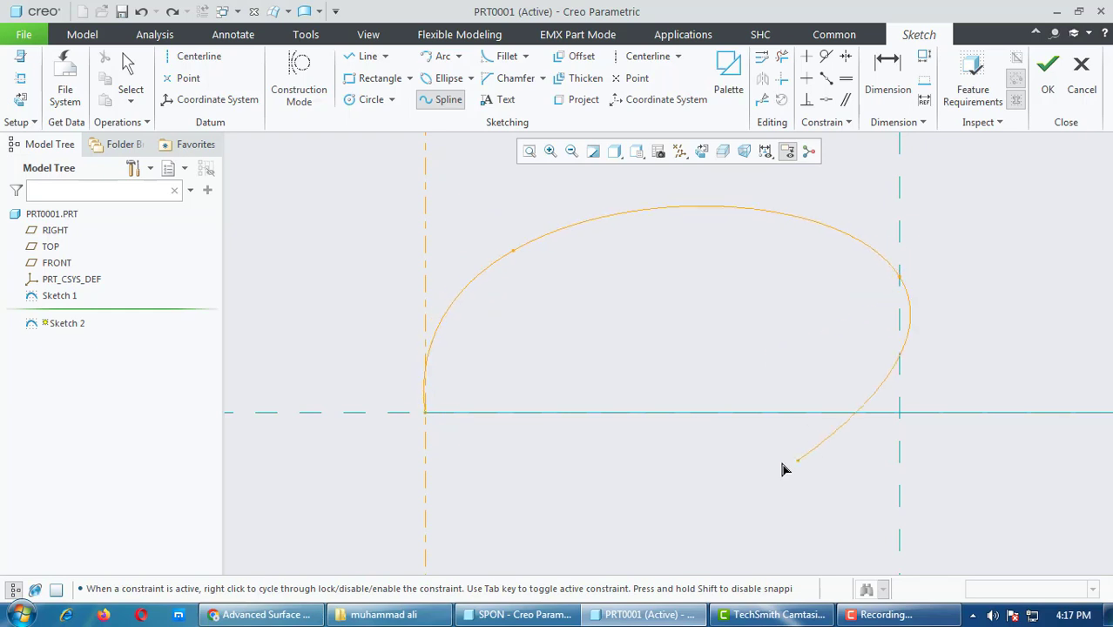
scroll(782, 467, "down", 4)
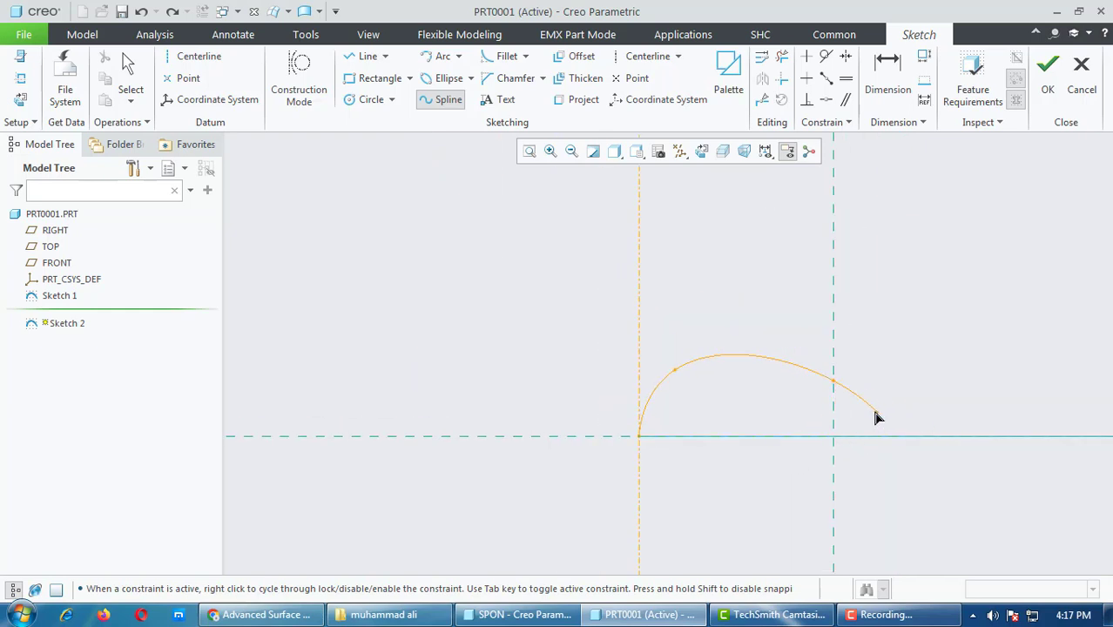
scroll(875, 414, "down", 4)
scroll(810, 440, "up", 6)
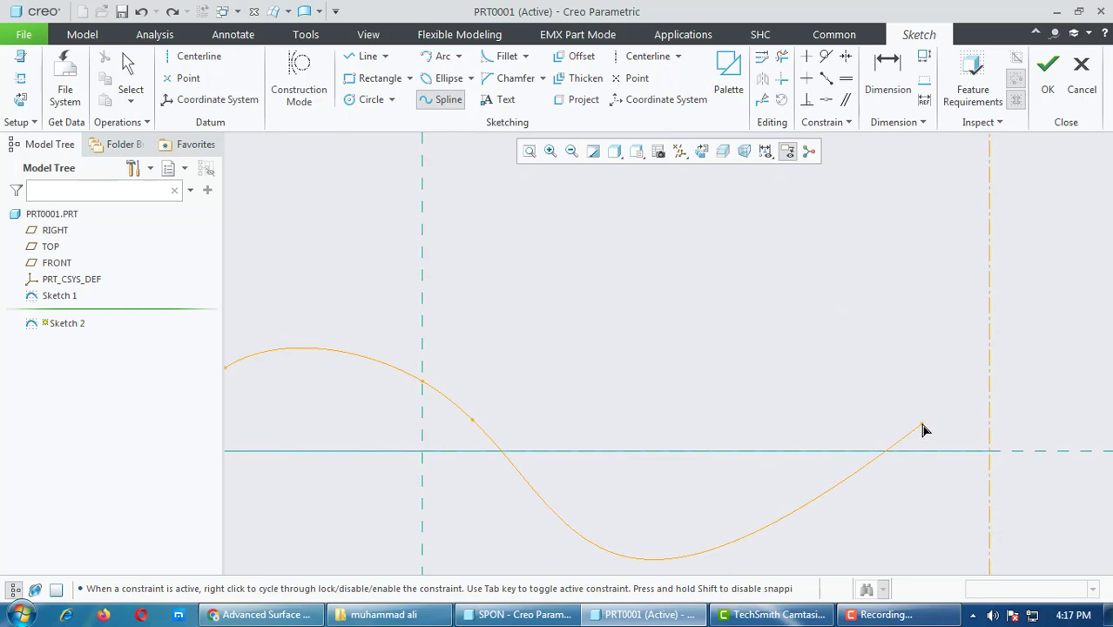
left_click(920, 425)
left_click(990, 436)
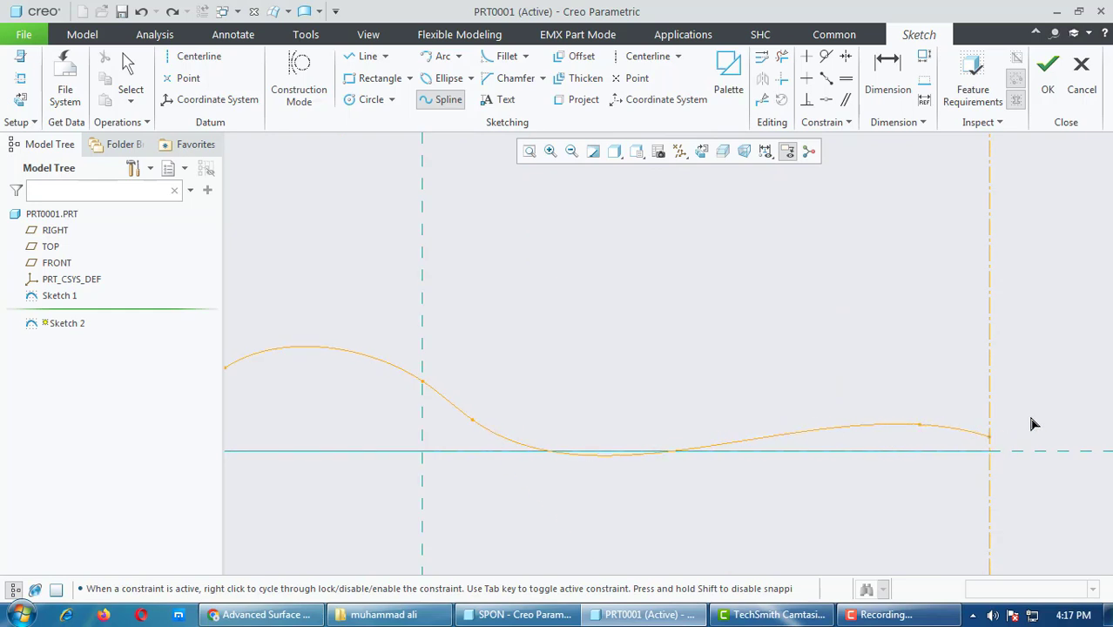
Step: Finish the spline and dimension its first interior bowl point 40 from the vertical reference and 14 above the horizontal reference
middle_click(1052, 408)
middle_click(1056, 413)
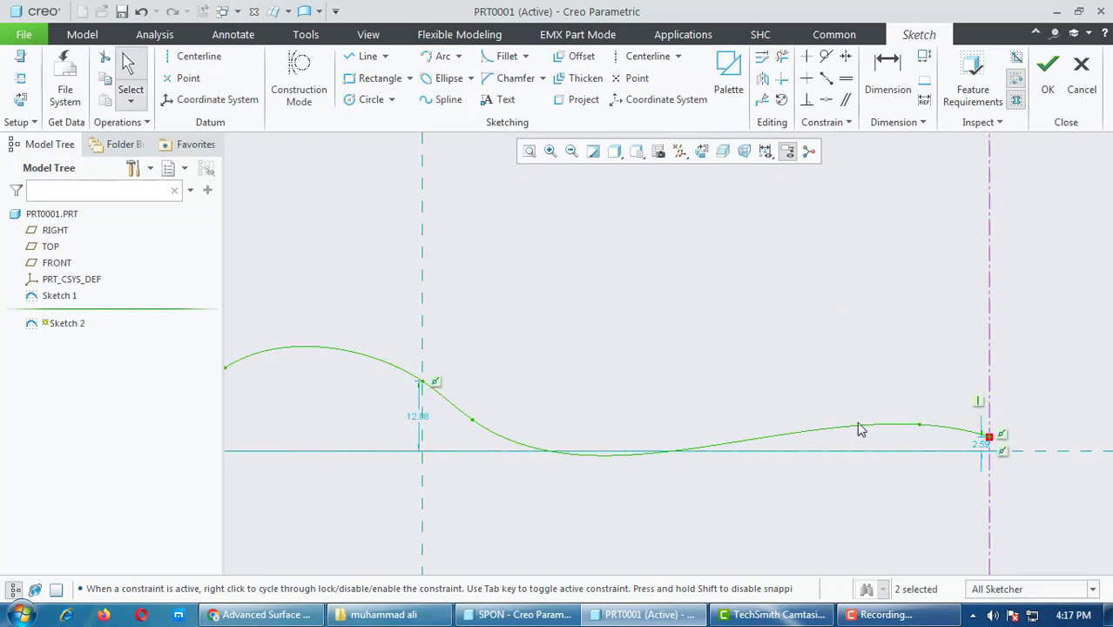
mouse_move(858, 429)
middle_mouse_down()
mouse_move(641, 430)
mouse_move(449, 388)
mouse_move(445, 417)
middle_mouse_up()
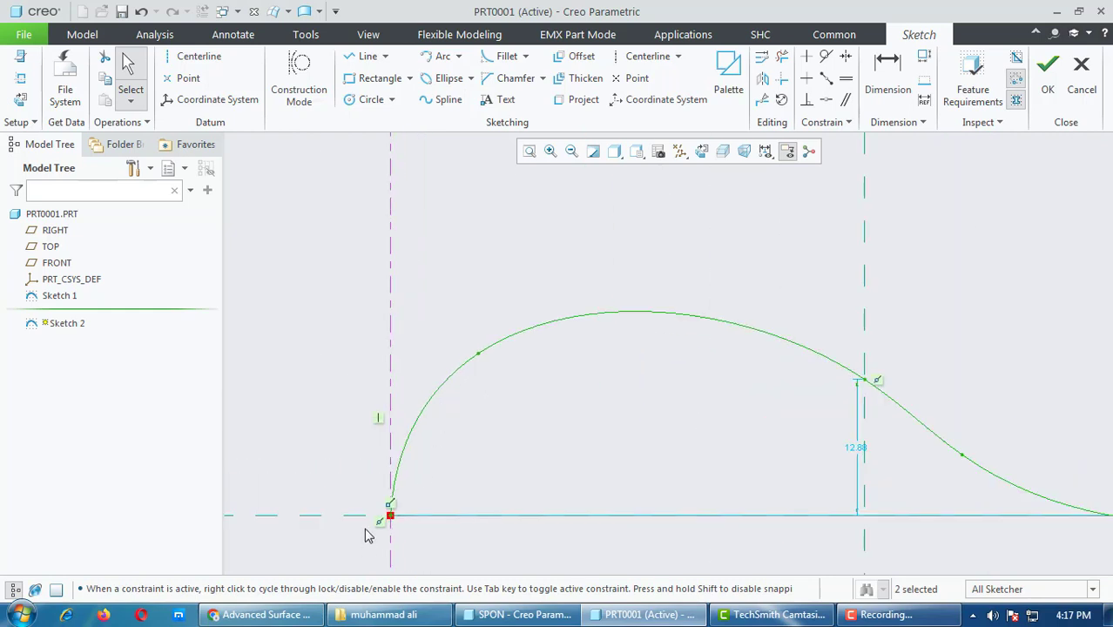
left_click(888, 74)
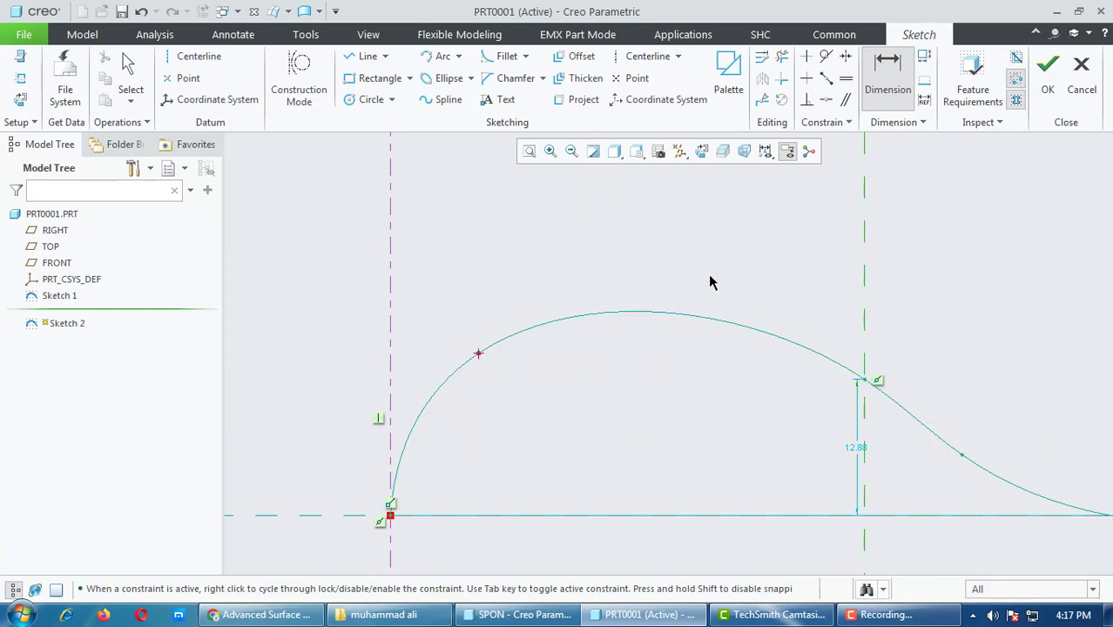
middle_click(641, 286)
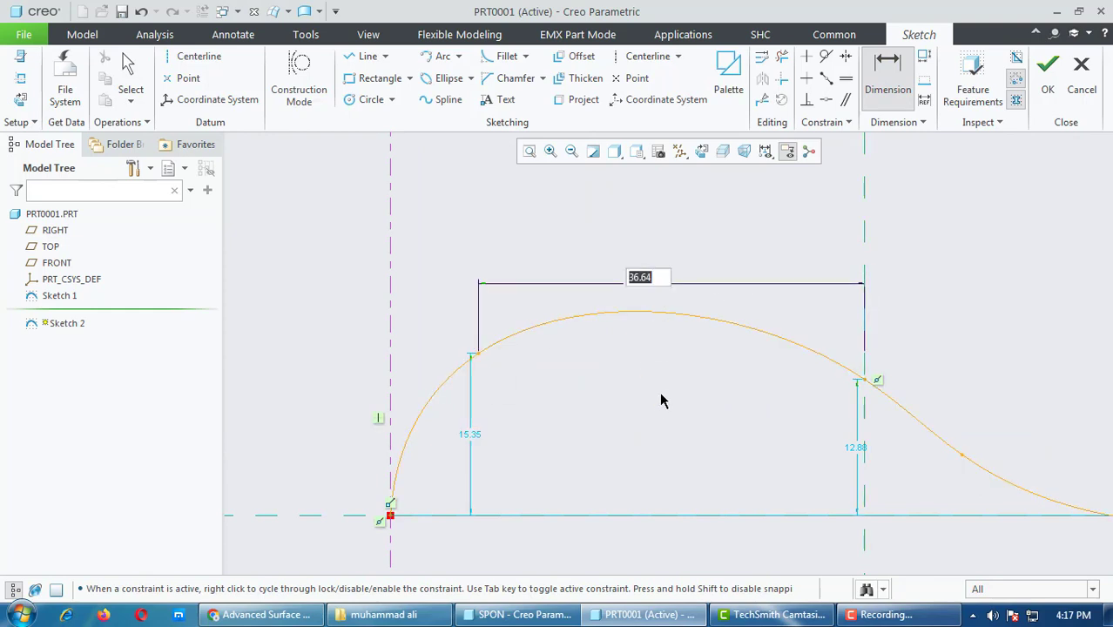
left_click(644, 279)
type("40")
key("Return")
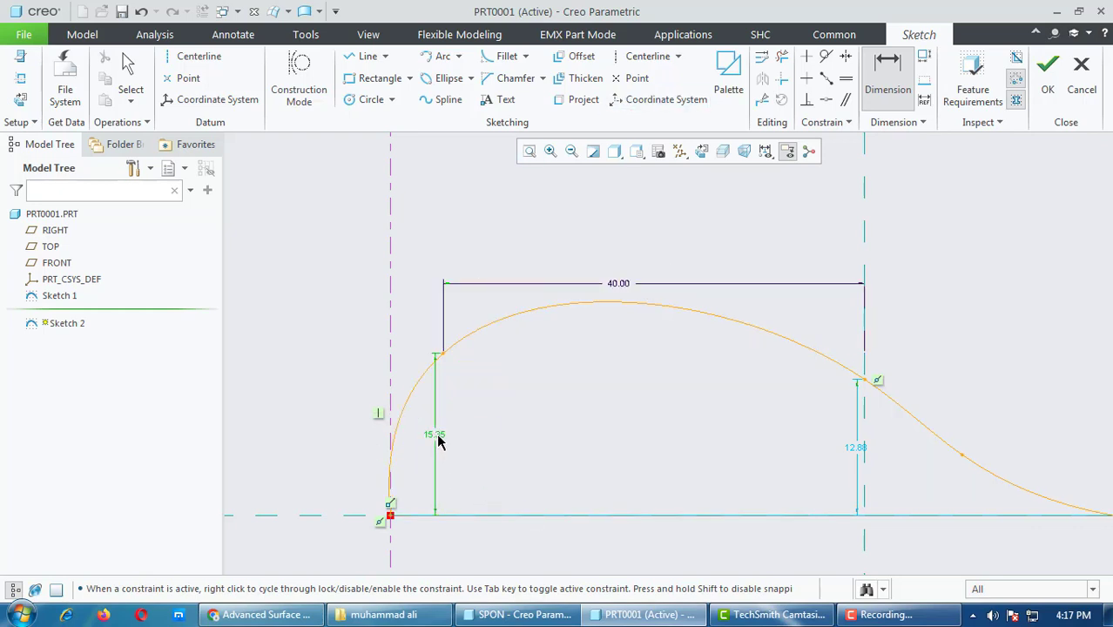
double_click(436, 434)
type("14")
key("Return")
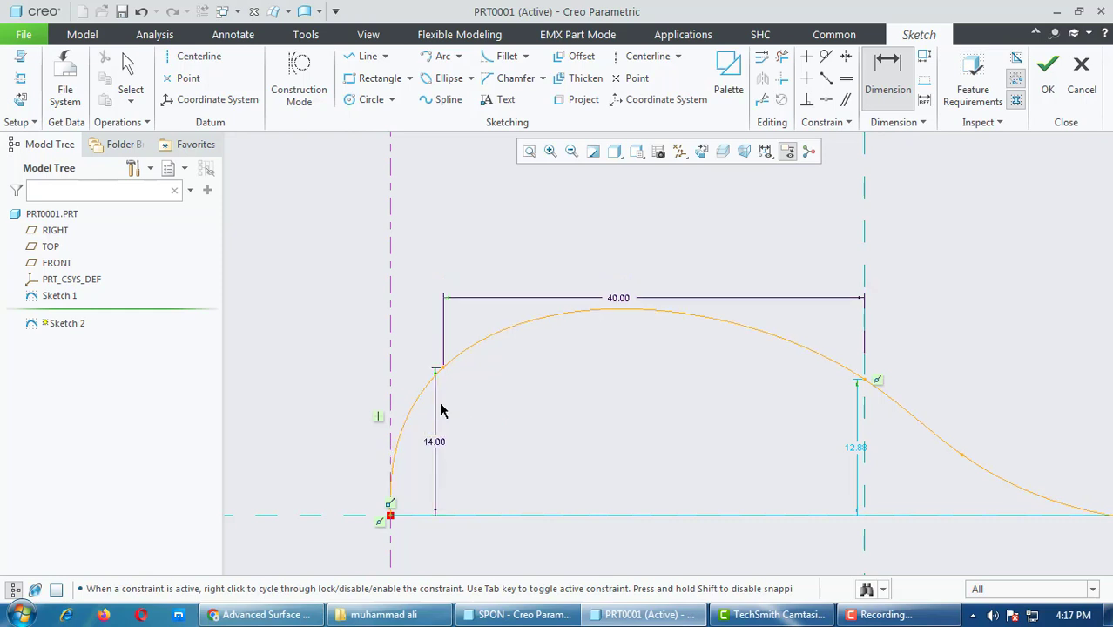
Step: Make the spline tangent to the vertical centerline at the bowl end
scroll(397, 515, "down", 8)
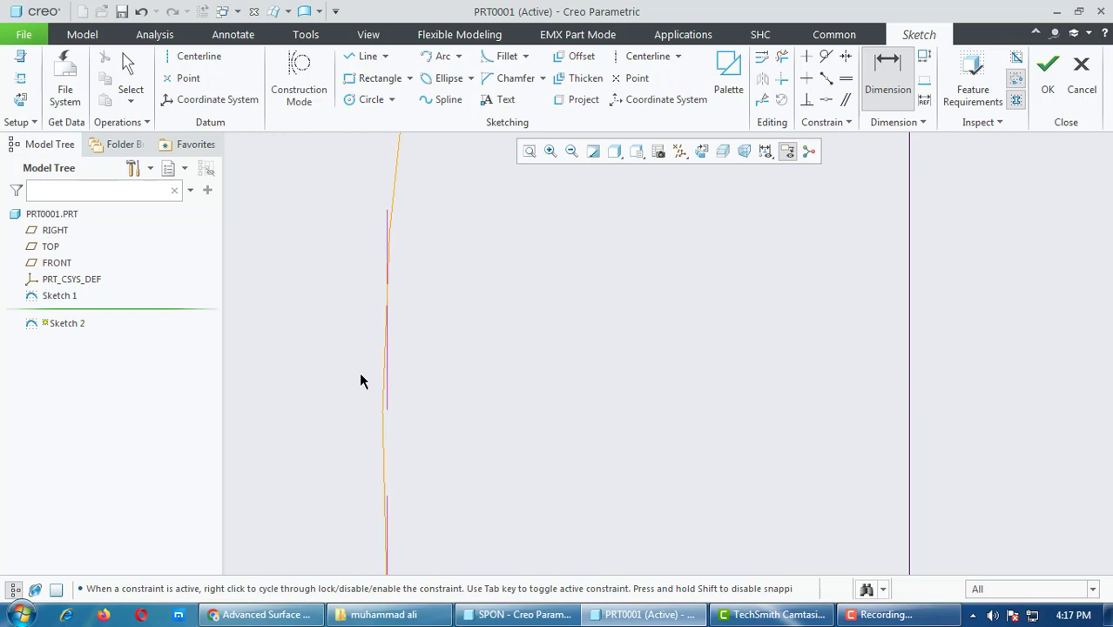
scroll(359, 372, "up", 3)
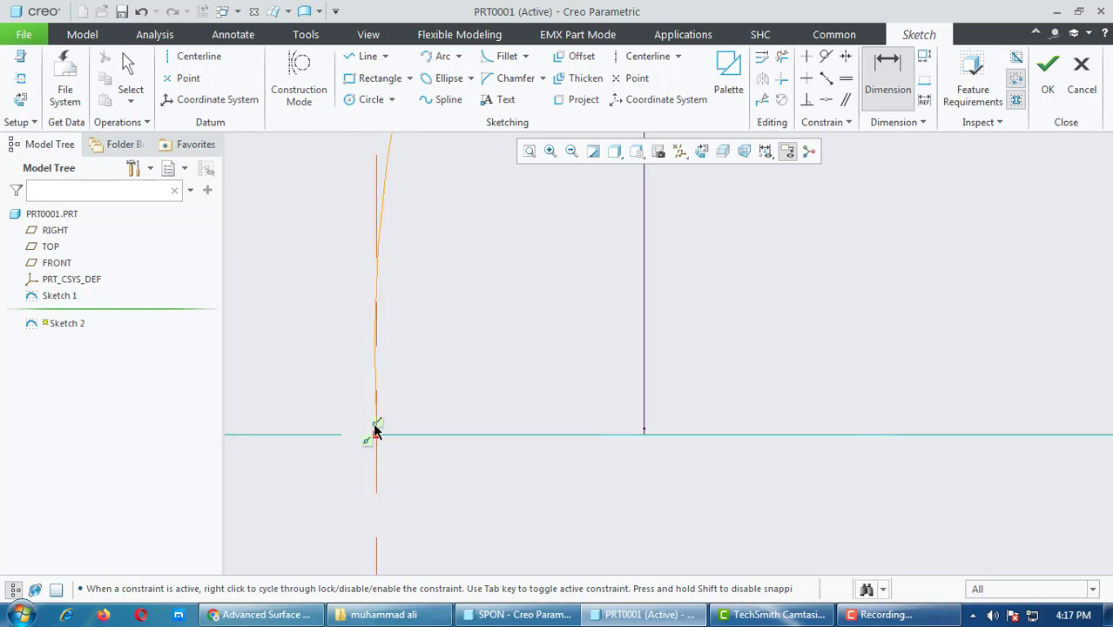
scroll(375, 411, "down", 2)
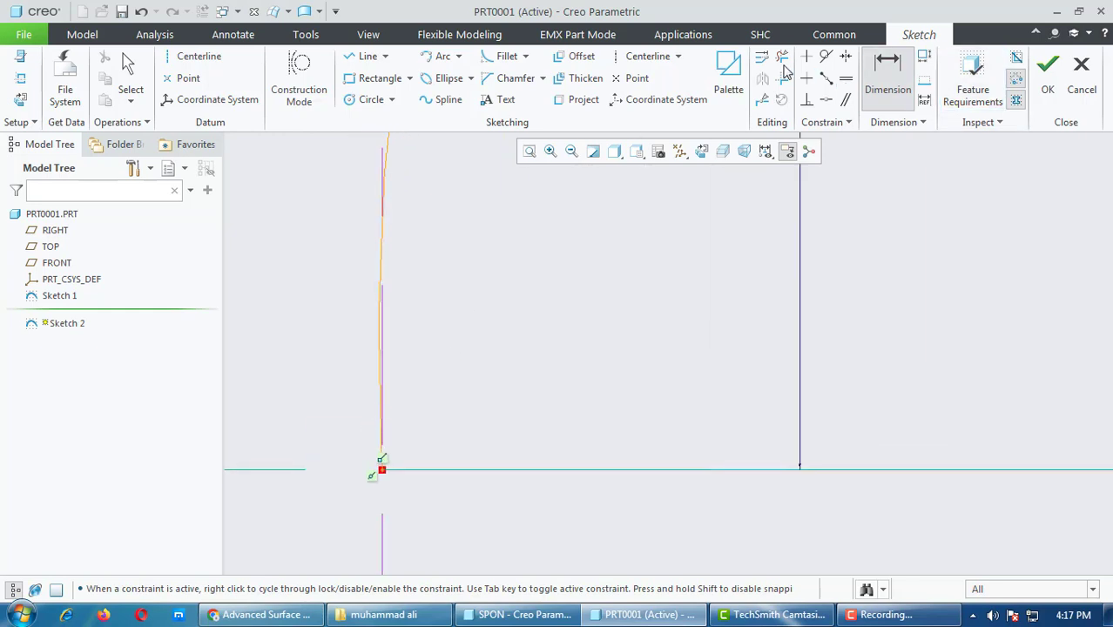
left_click(824, 58)
left_click(387, 149)
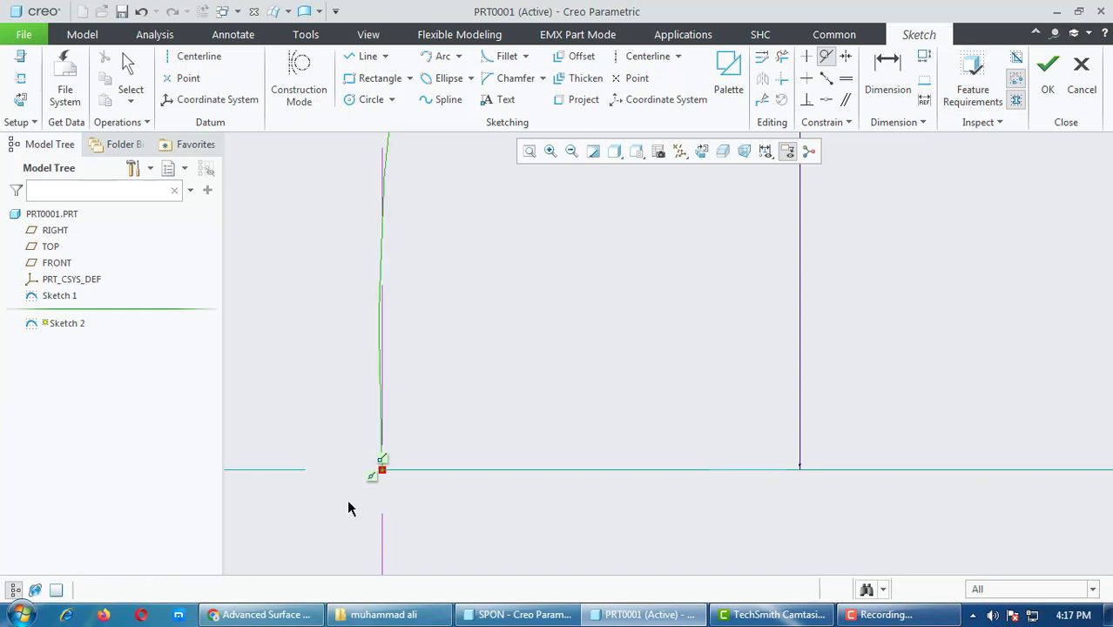
scroll(382, 457, "up", 4)
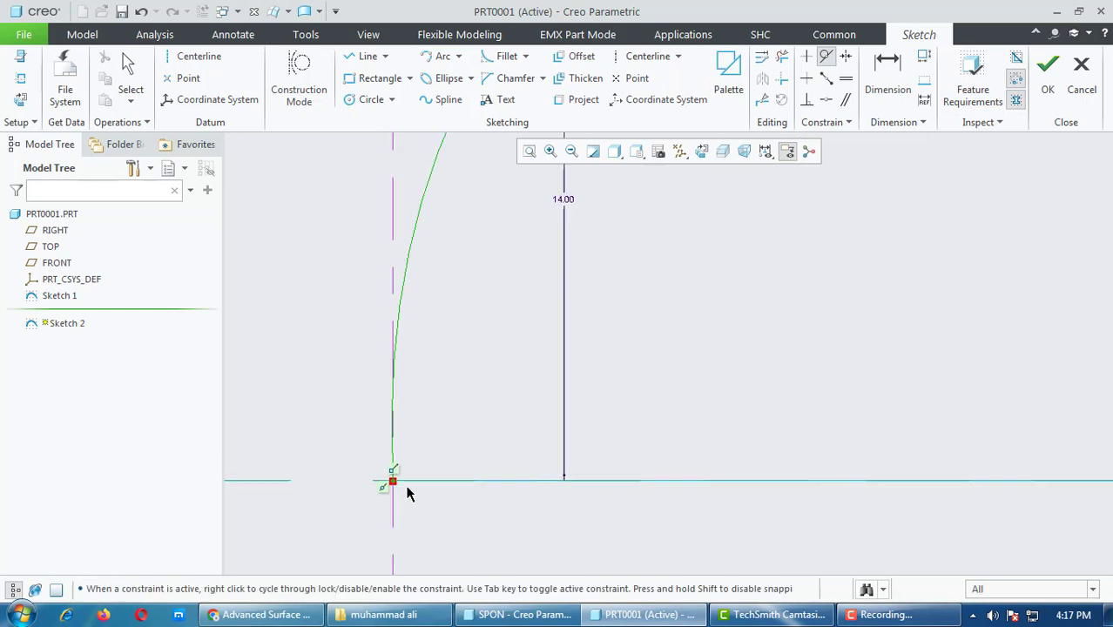
left_click(397, 276)
middle_click(438, 355)
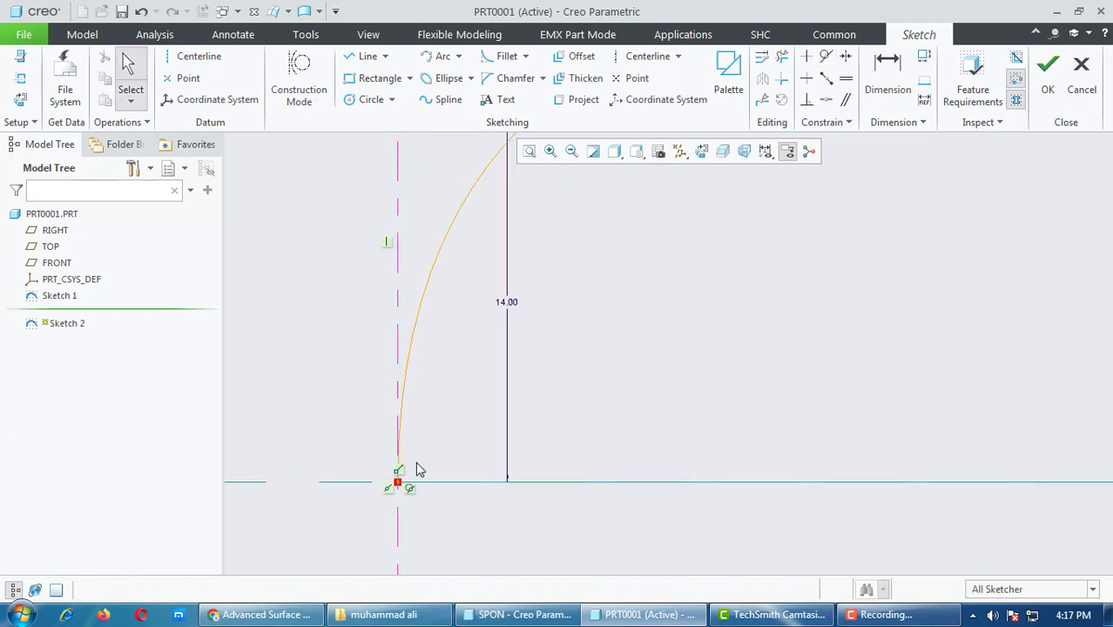
scroll(416, 470, "down", 4)
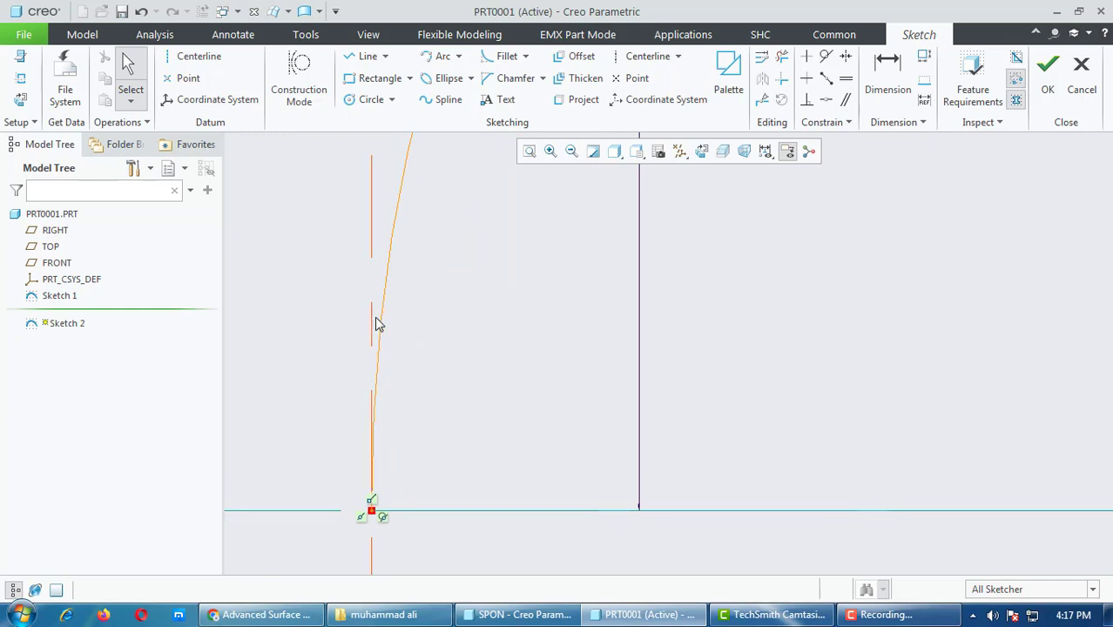
scroll(368, 499, "up", 3)
scroll(369, 498, "up", 3)
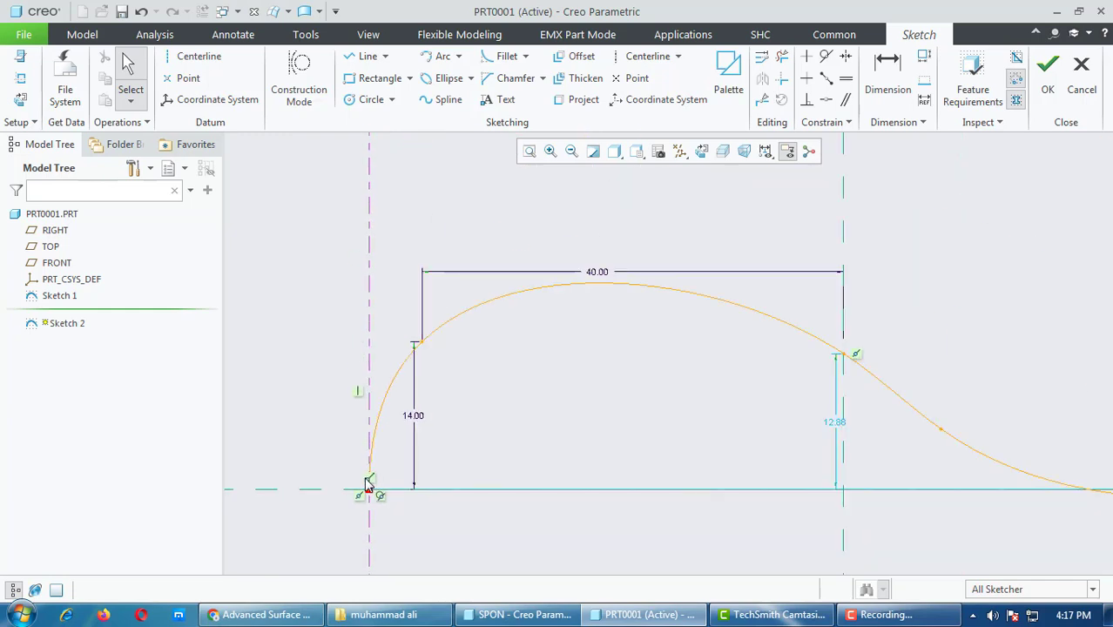
Step: Set the height of the spline point on the vertical reference to 13
scroll(623, 453, "up", 3)
scroll(752, 445, "down", 2)
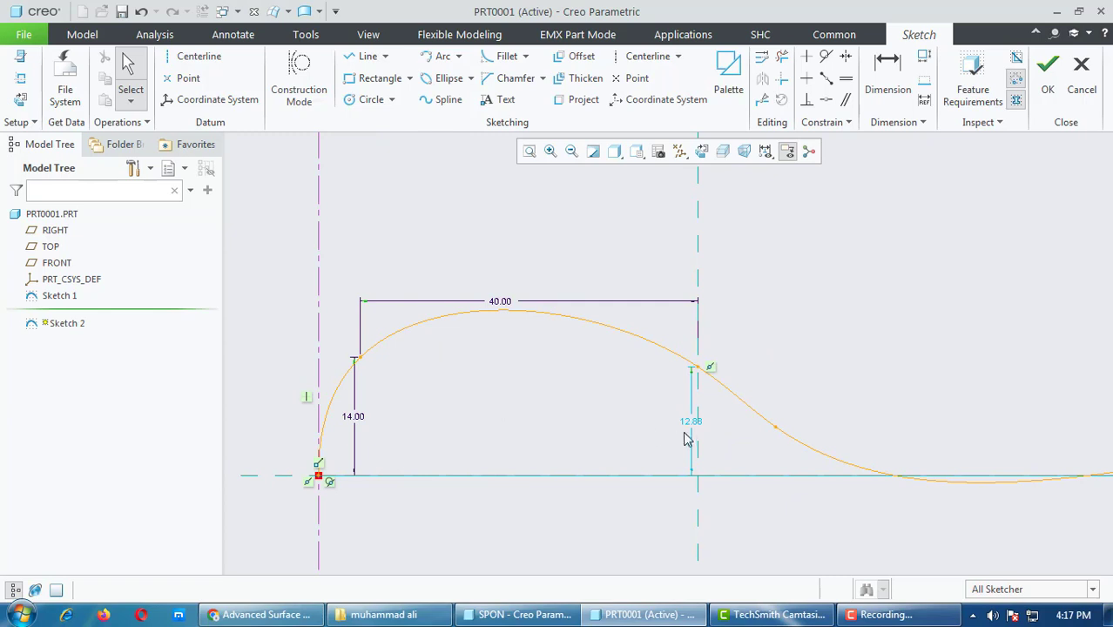
scroll(691, 424, "down", 3)
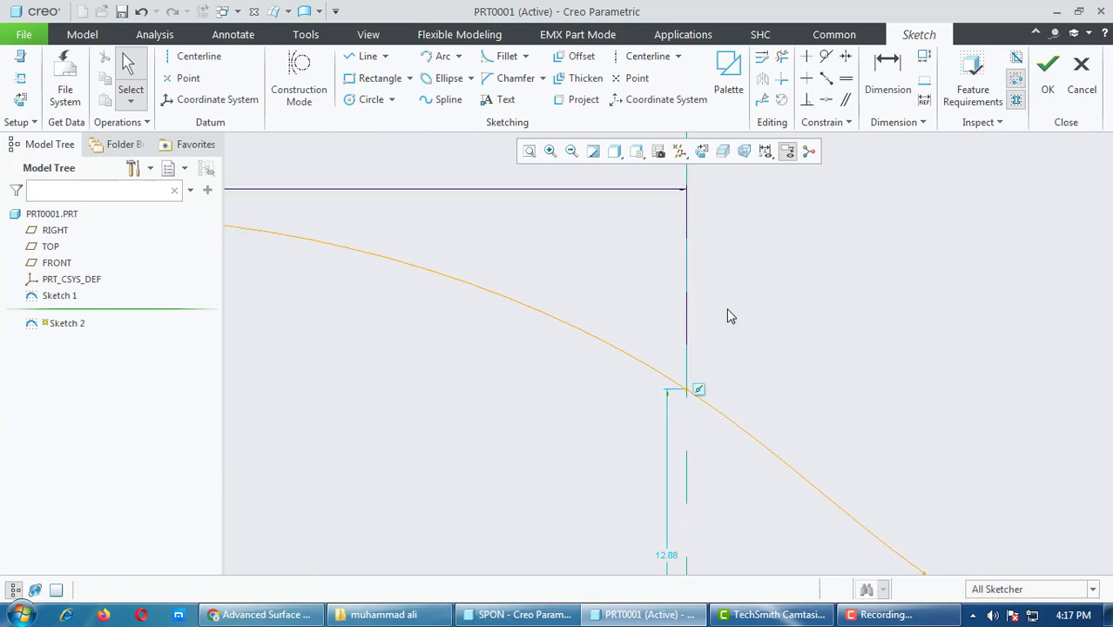
scroll(728, 316, "up", 3)
double_click(708, 410)
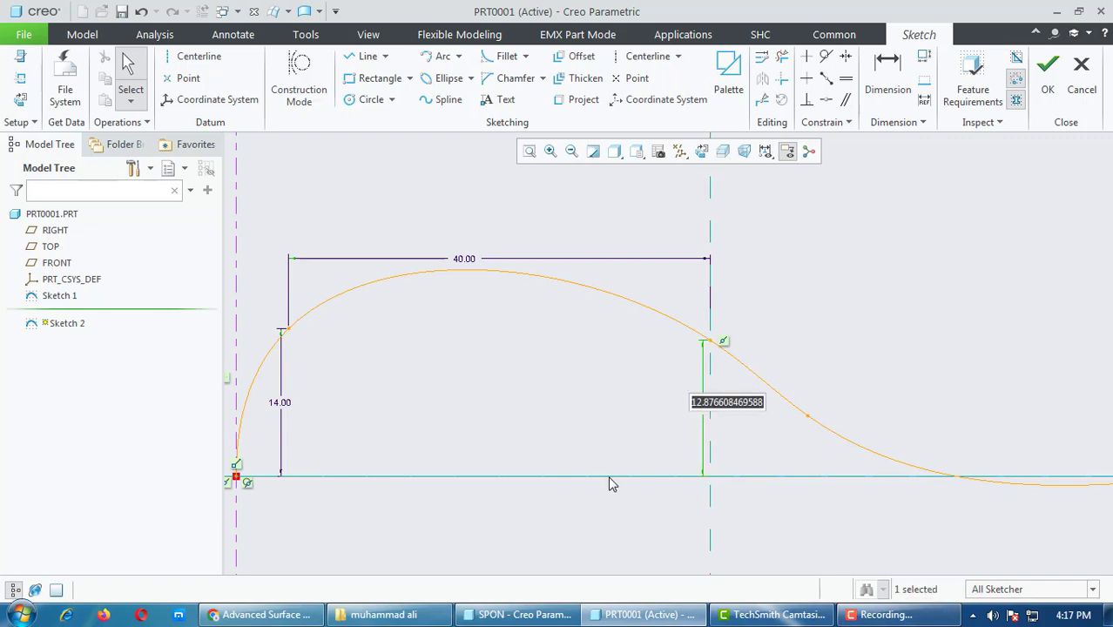
type("13")
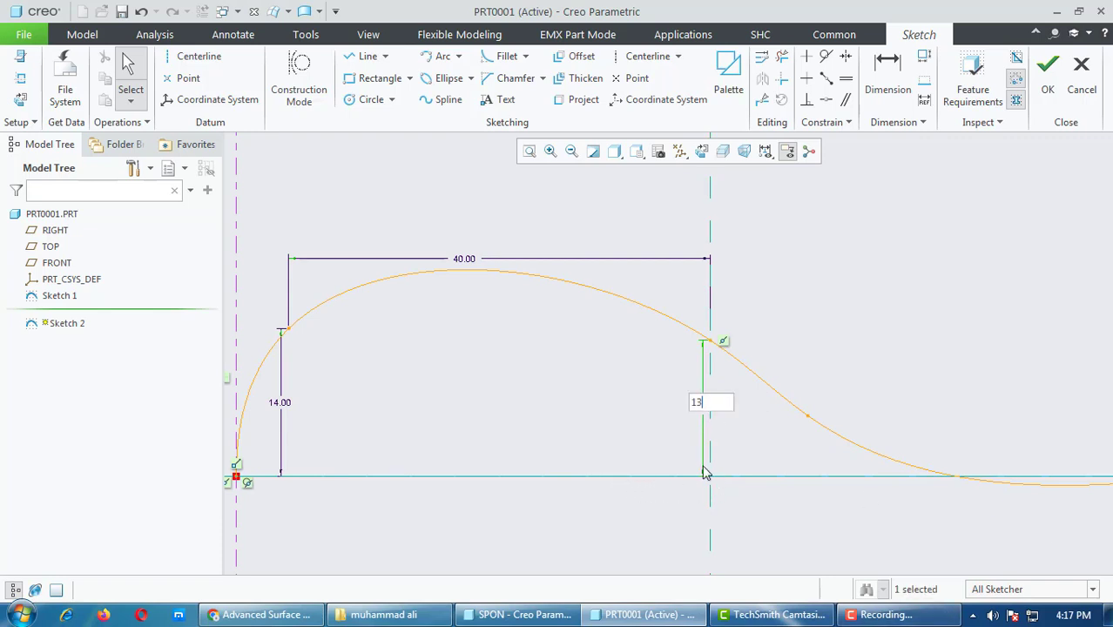
key("Return")
scroll(540, 432, "down", 3)
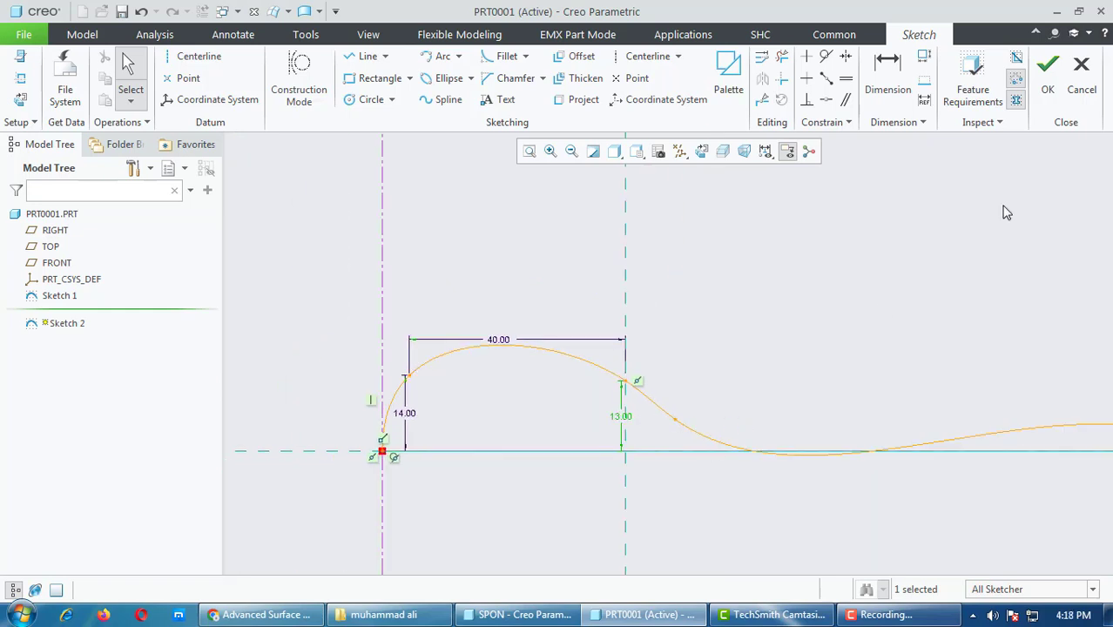
Step: Dimension the spline point at the start of the handle 8 from the vertical reference
left_click(887, 87)
scroll(676, 440, "up", 2)
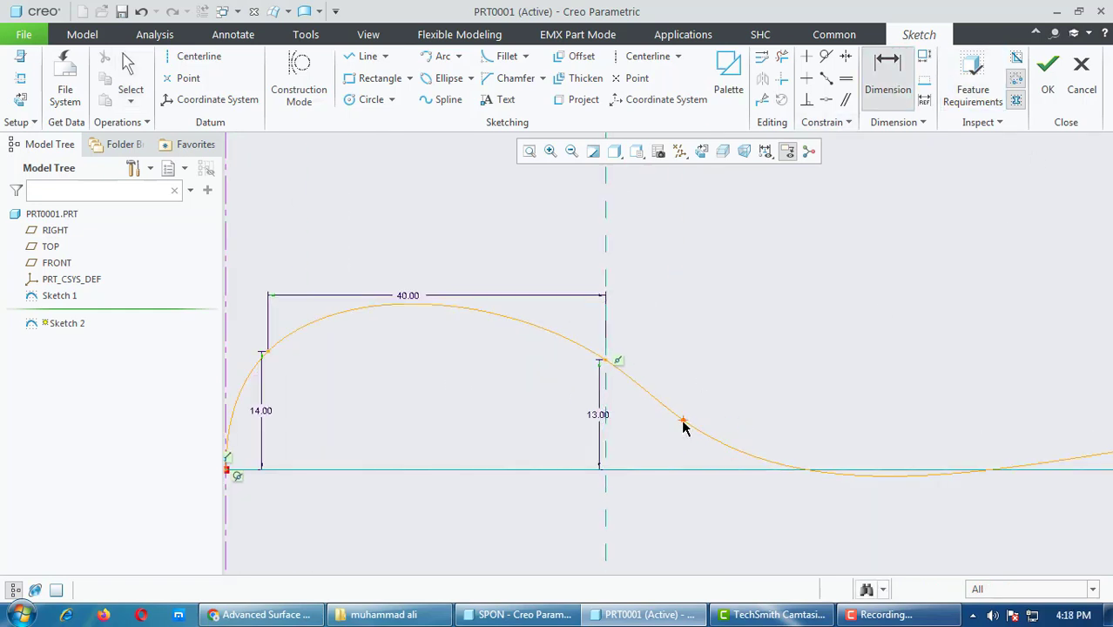
left_click(683, 421)
left_click(607, 322)
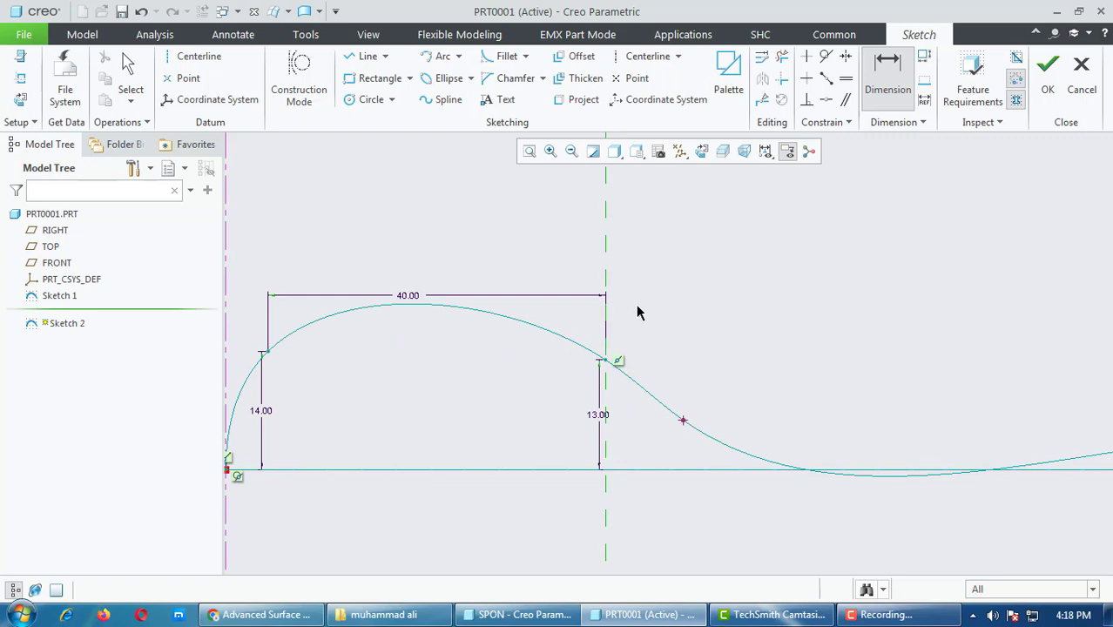
middle_click(654, 318)
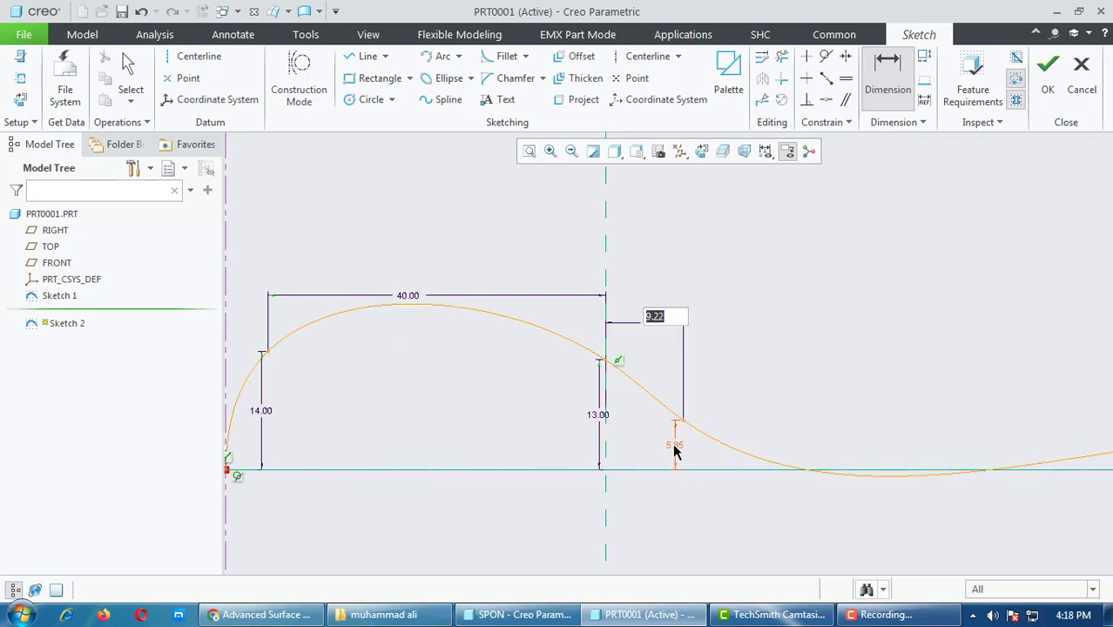
double_click(664, 316)
type("8")
key("Return")
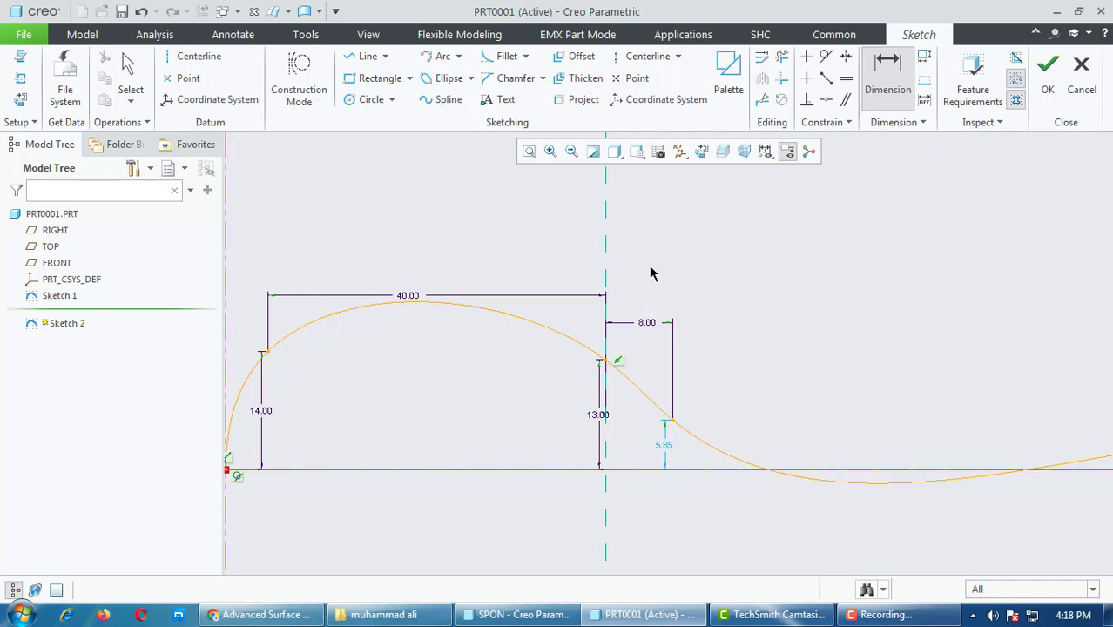
Step: Set the height of the spline point at the start of the handle to 7
double_click(666, 447)
type("7")
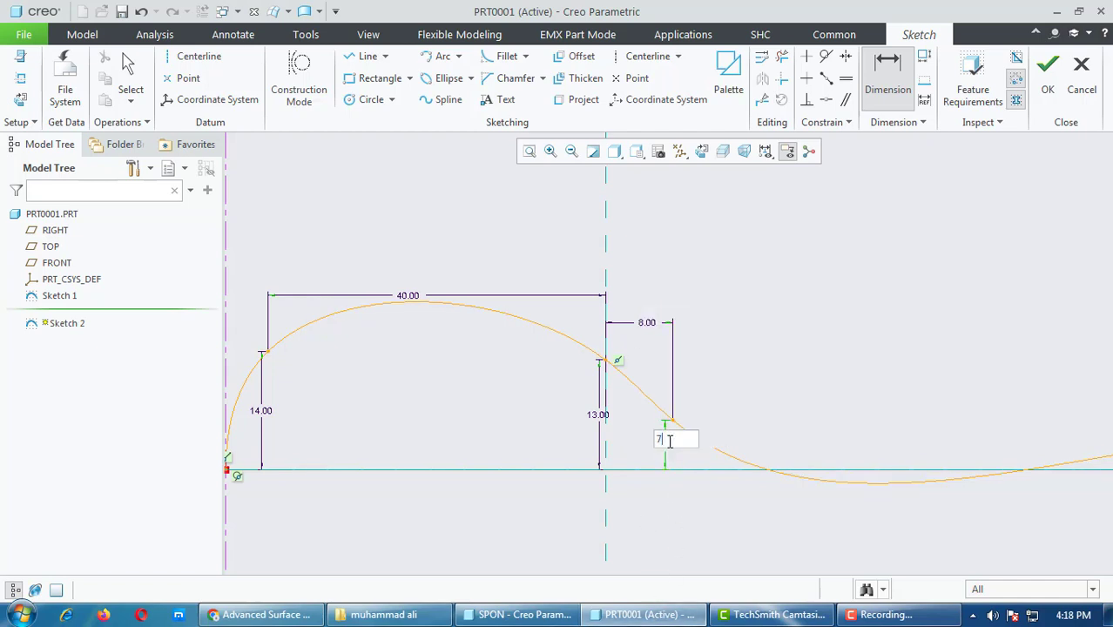
key("Return")
scroll(605, 447, "down", 4)
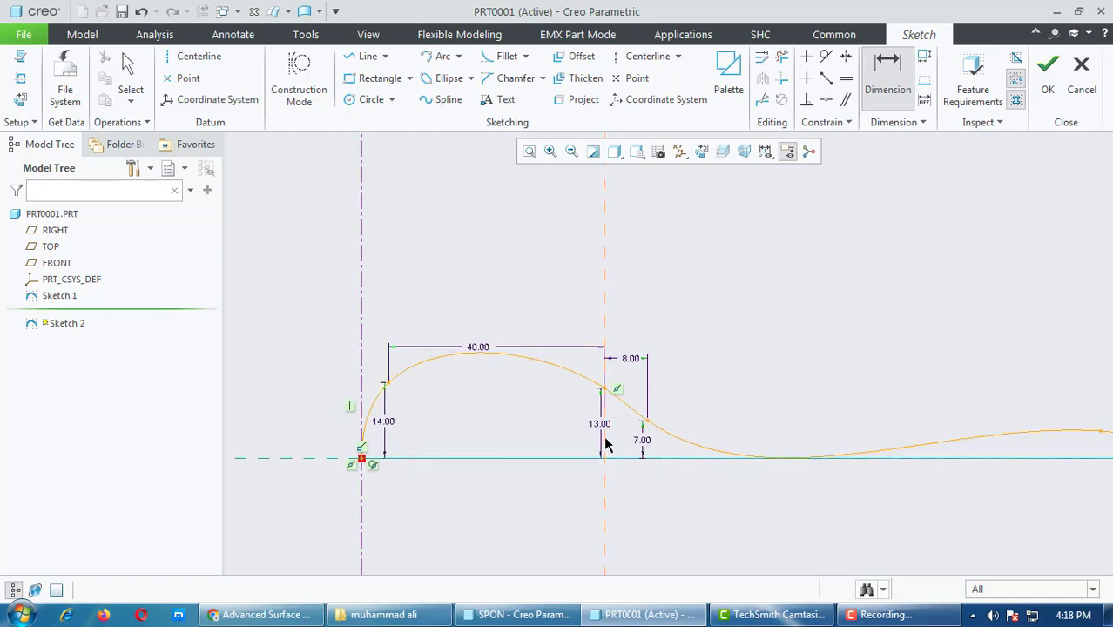
scroll(871, 433, "up", 2)
key("Escape")
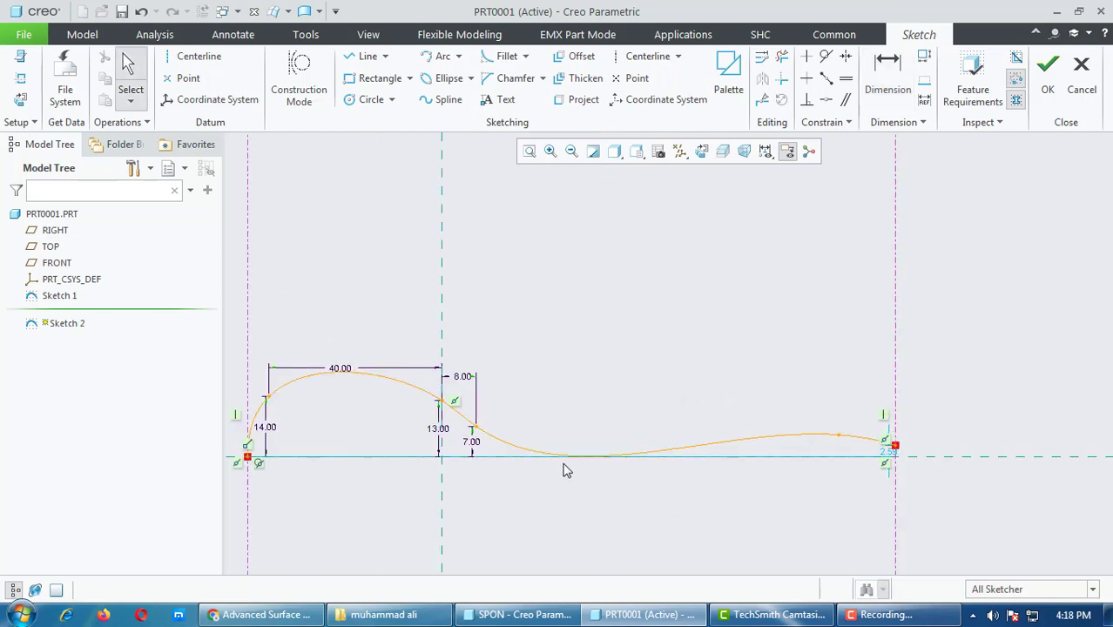
Step: Set the height of the spline point at the start of the handle to 8
scroll(478, 446, "up", 1)
double_click(474, 449)
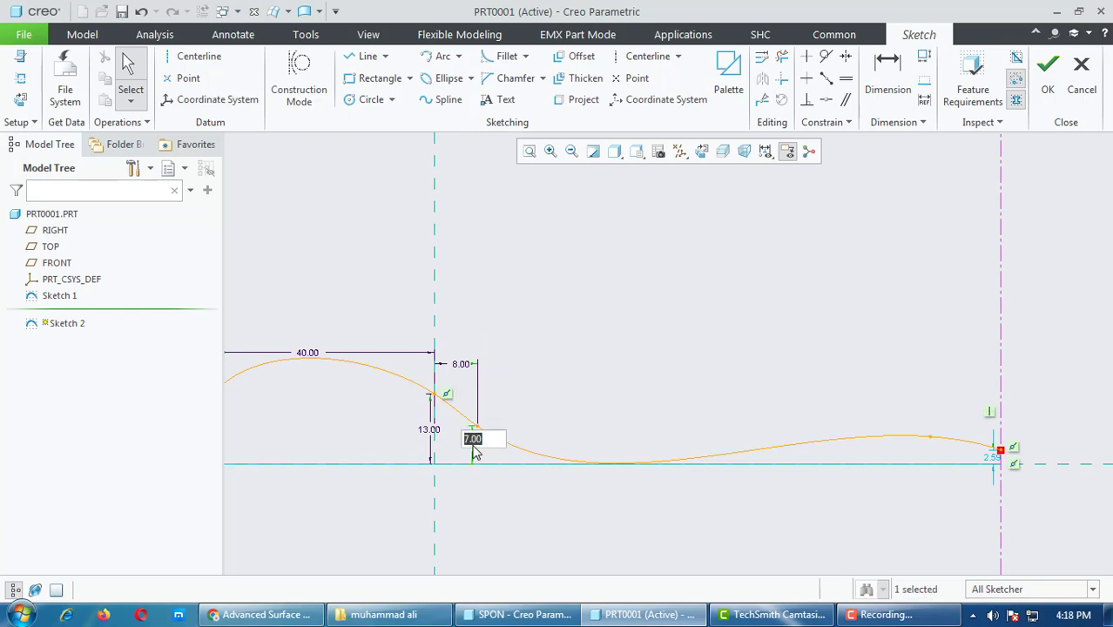
type("8")
key("Return")
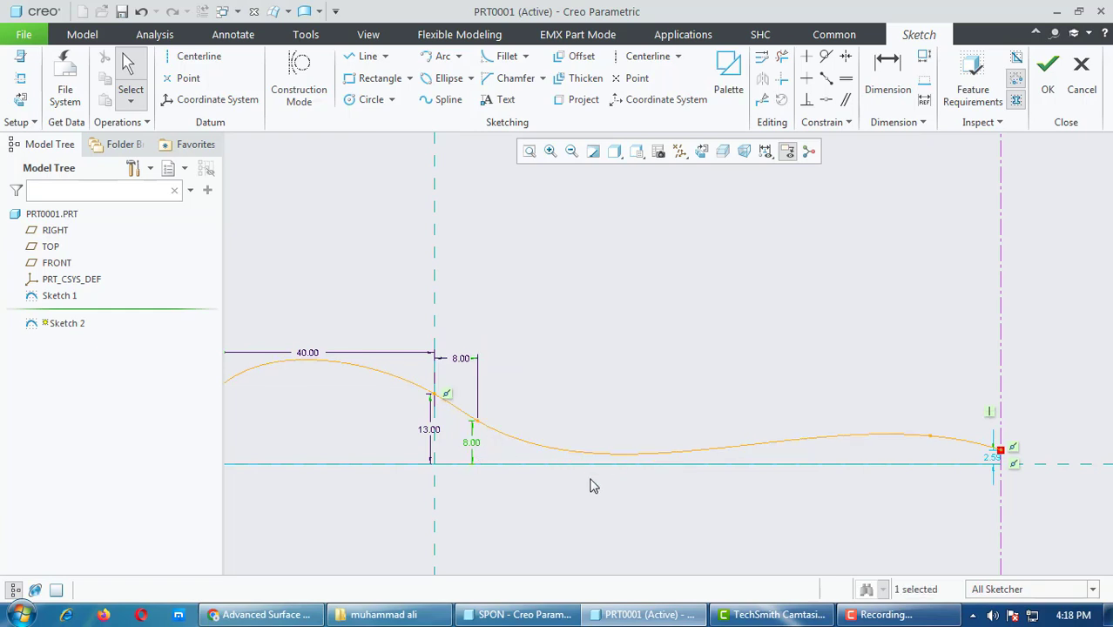
Step: Dimension the spline point near the handle end 90 from the vertical reference
scroll(589, 485, "down", 1)
scroll(954, 393, "up", 1)
left_click(887, 74)
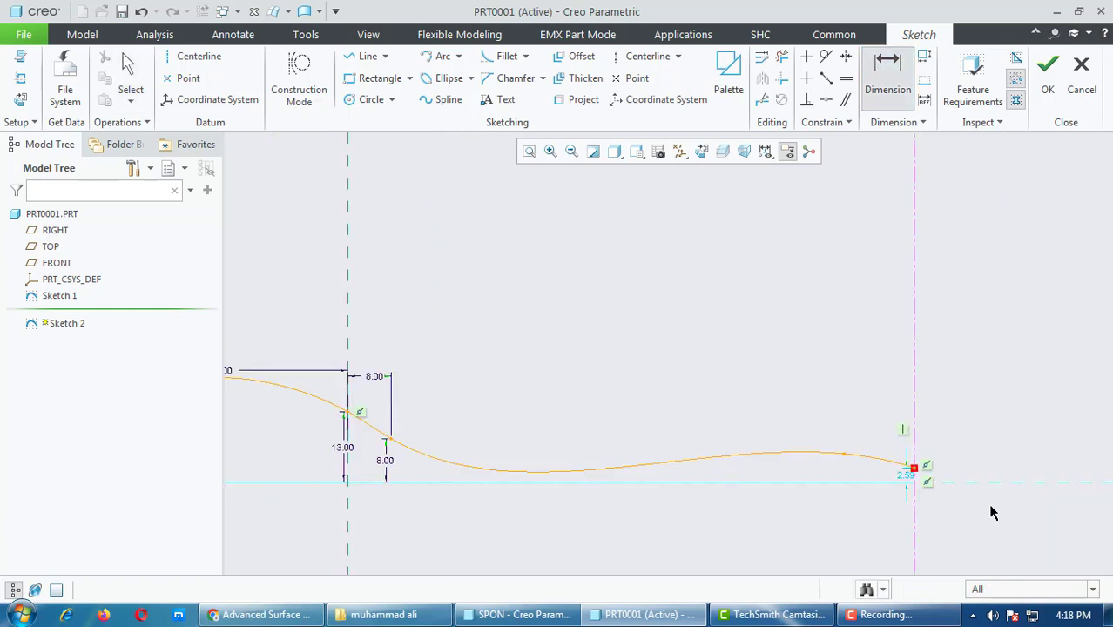
left_click(845, 454)
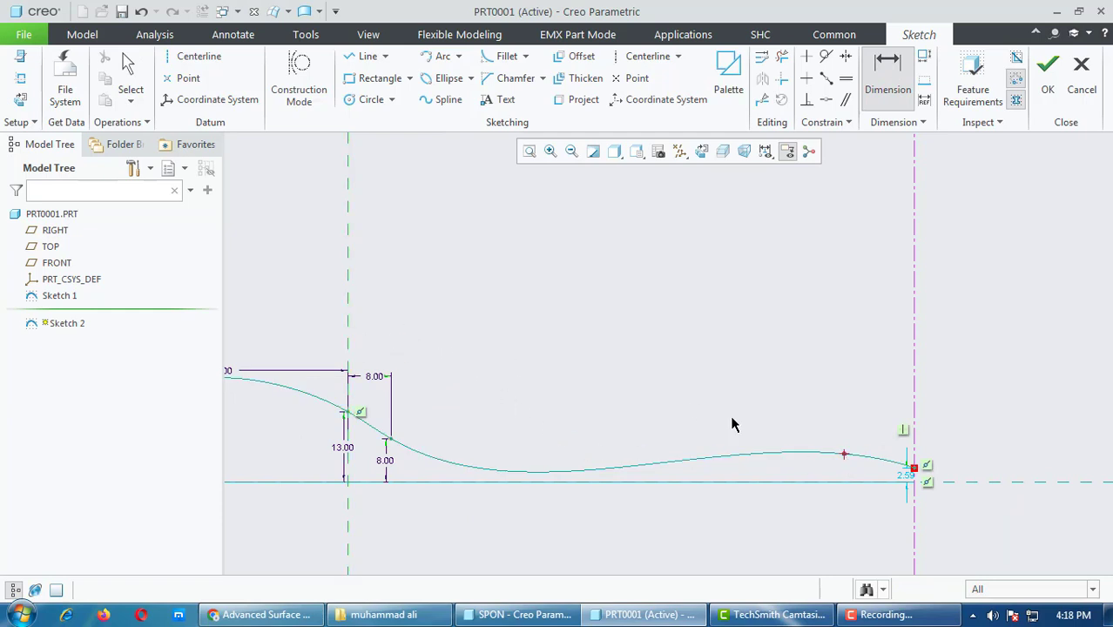
scroll(736, 424, "down", 1)
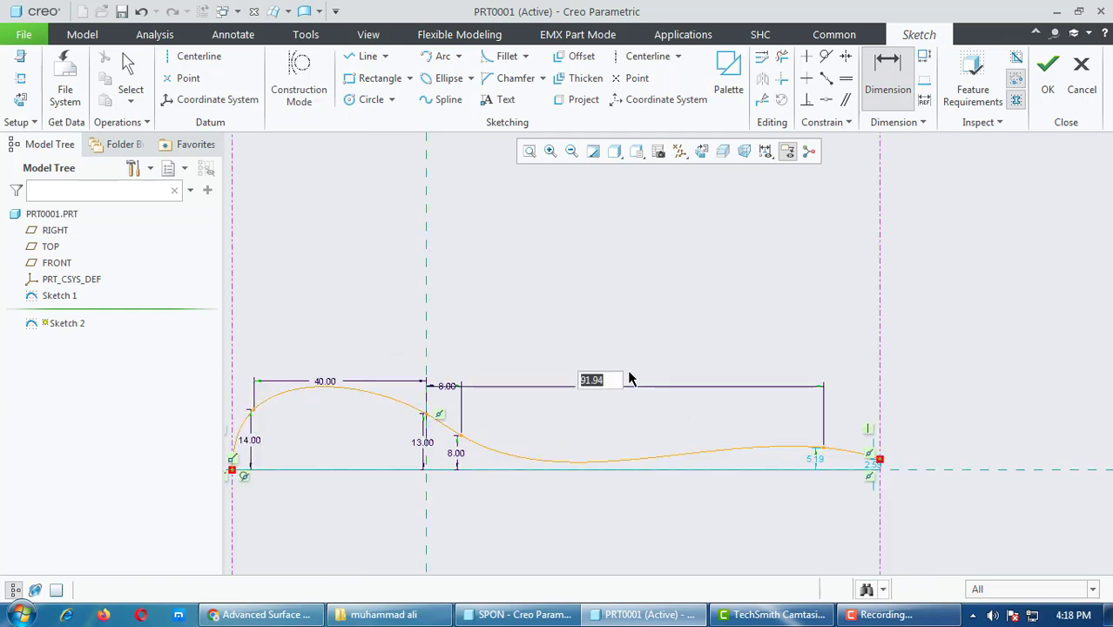
type("90")
key("Return")
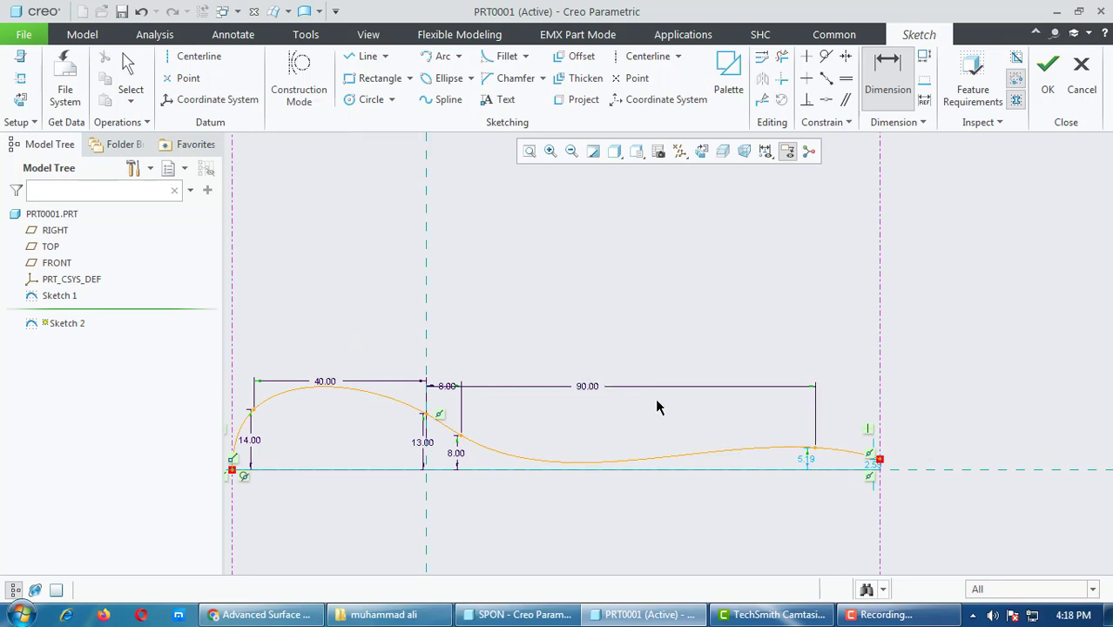
Step: Set the height of the spline point near the handle end to 6
double_click(808, 461)
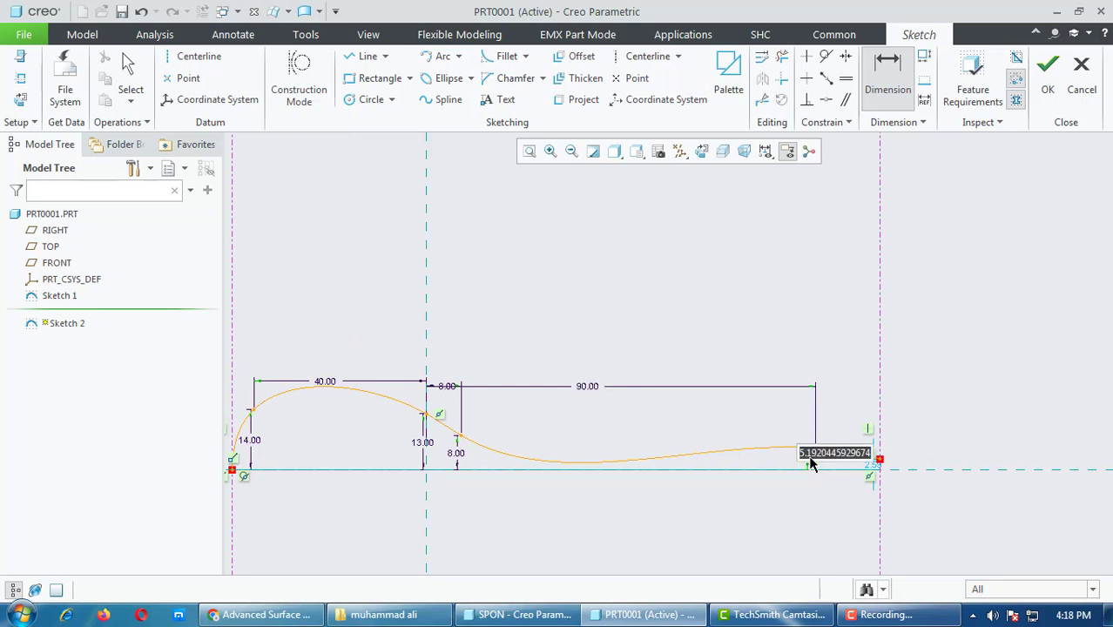
type("6")
key("Return")
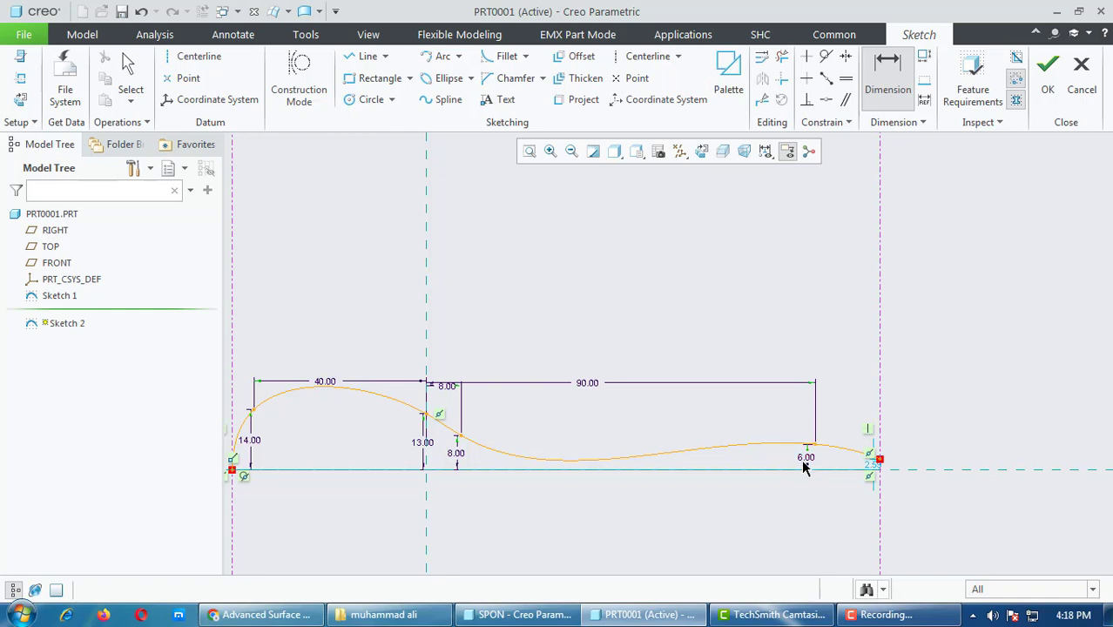
Step: Set the height of the spline point near the handle end to 4
double_click(808, 461)
type("4")
key("Return")
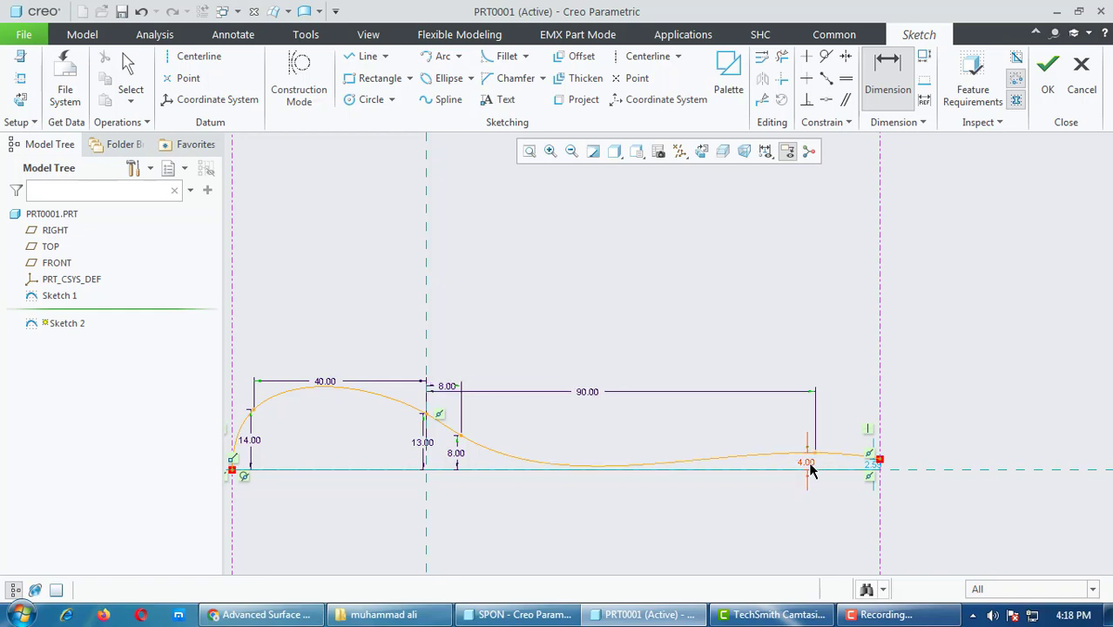
Step: Set the height of the spline point near the handle end to 5
type("5")
key("Return")
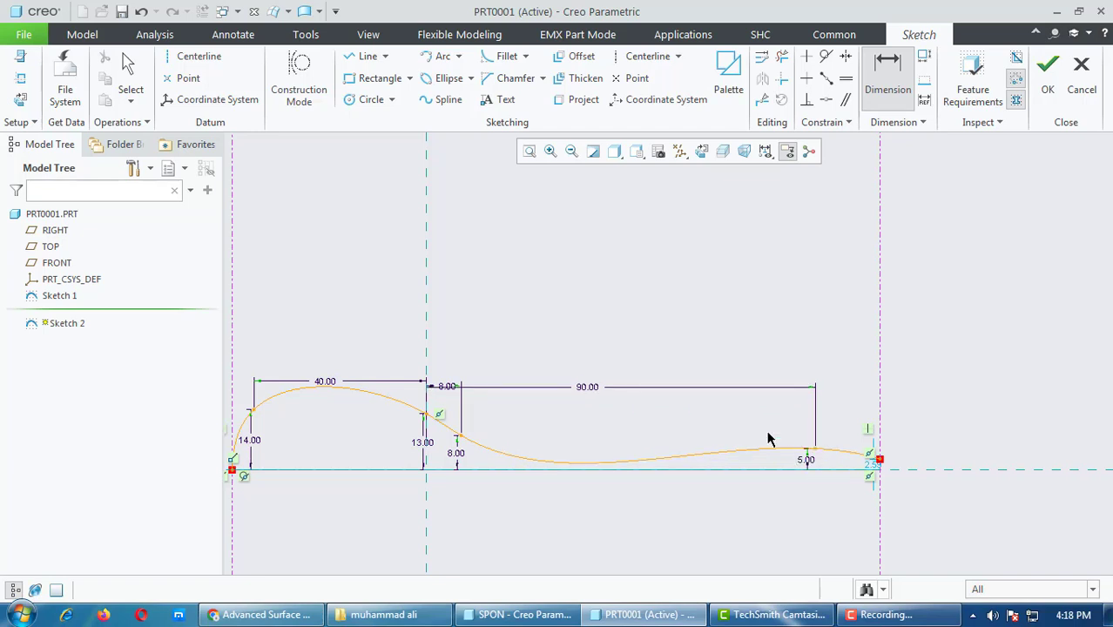
middle_click(477, 438)
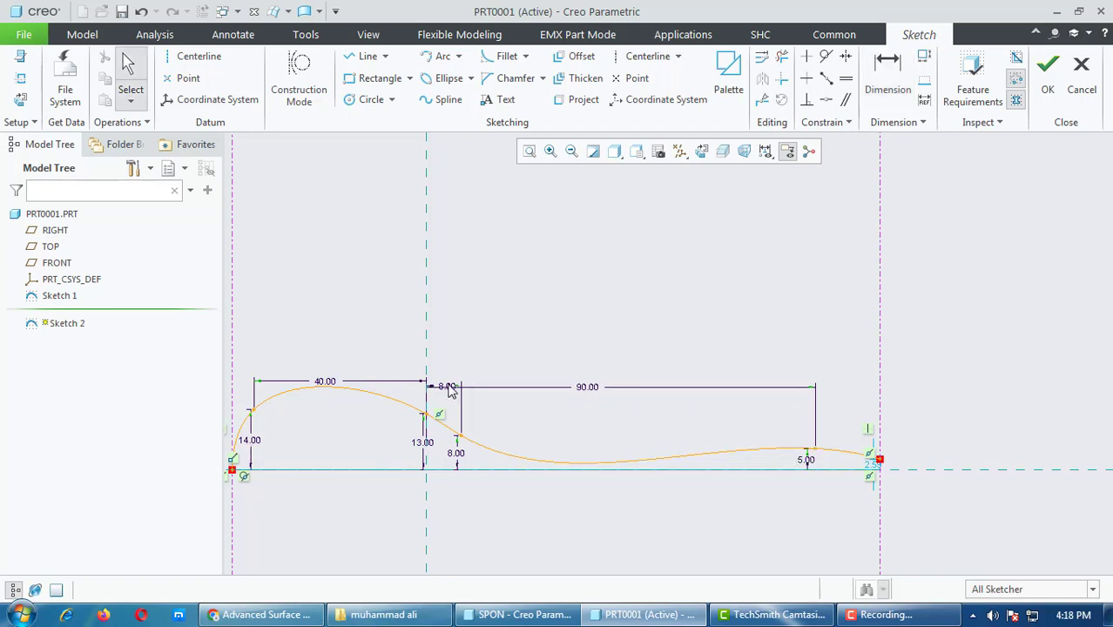
Step: Move the height dimension of the spline's handle endpoint clear of the curve and set it to 3
scroll(873, 477, "down", 3)
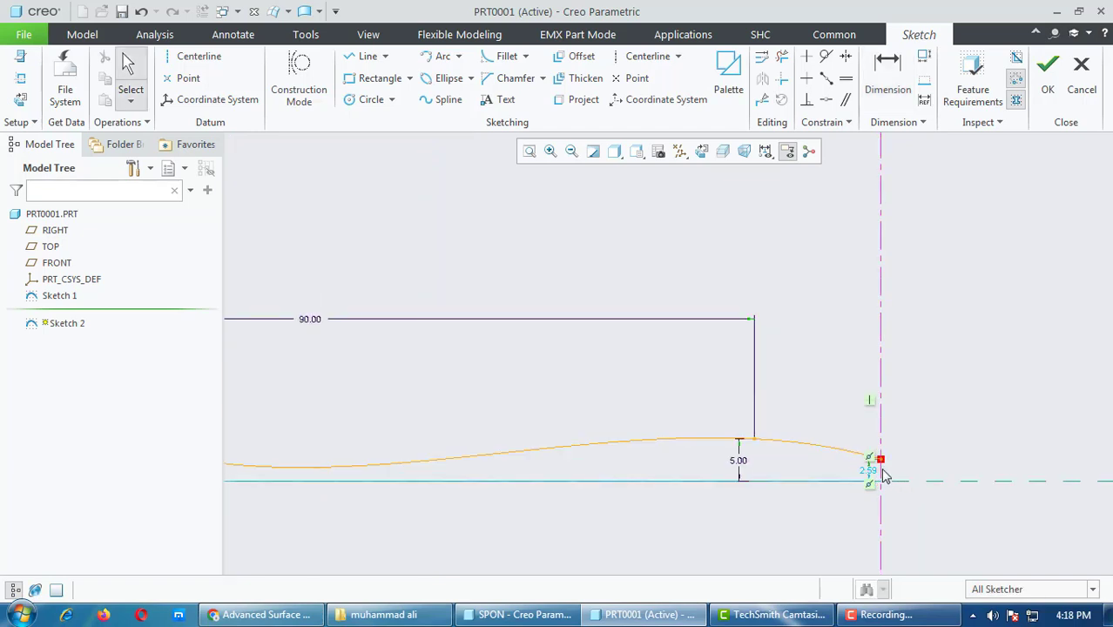
scroll(874, 482, "down", 2)
left_click_drag(869, 476, 951, 453)
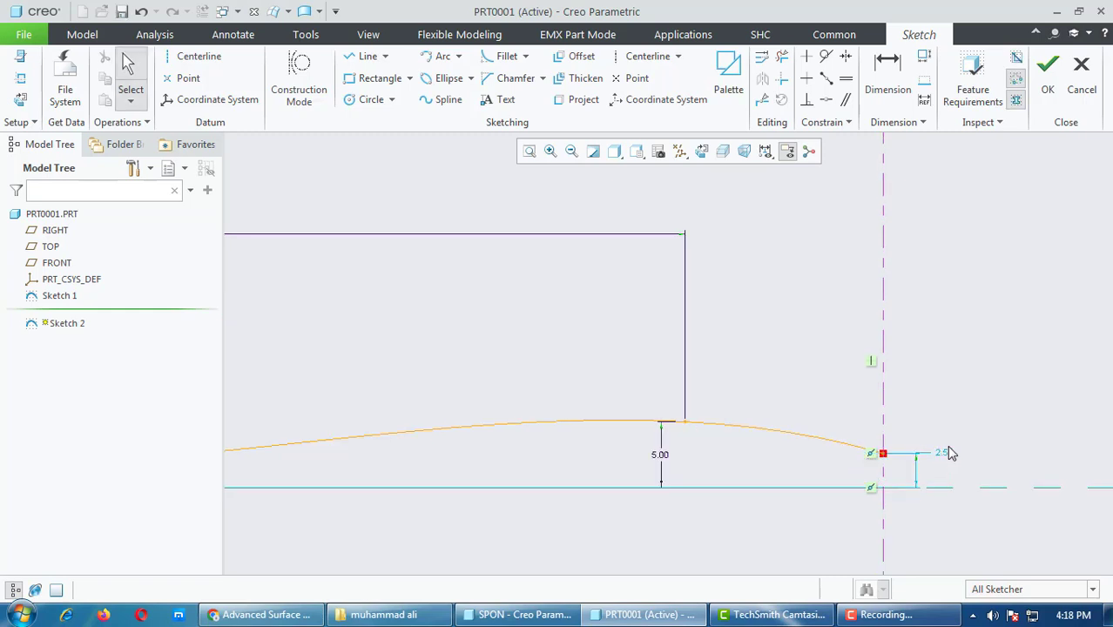
scroll(726, 403, "up", 5)
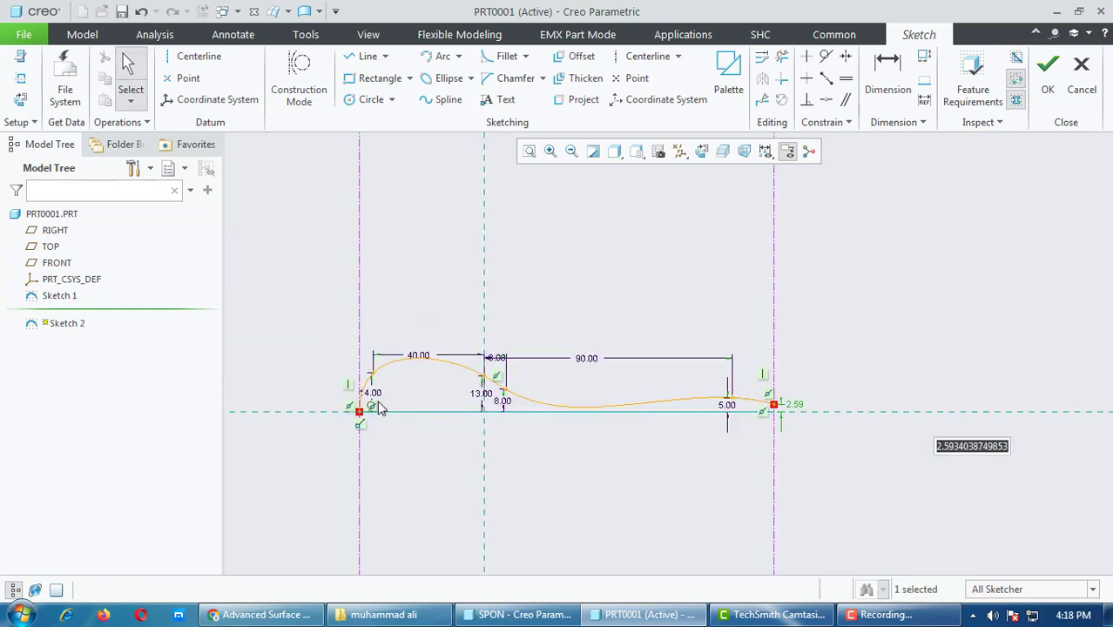
scroll(420, 354, "down", 4)
scroll(588, 445, "up", 2)
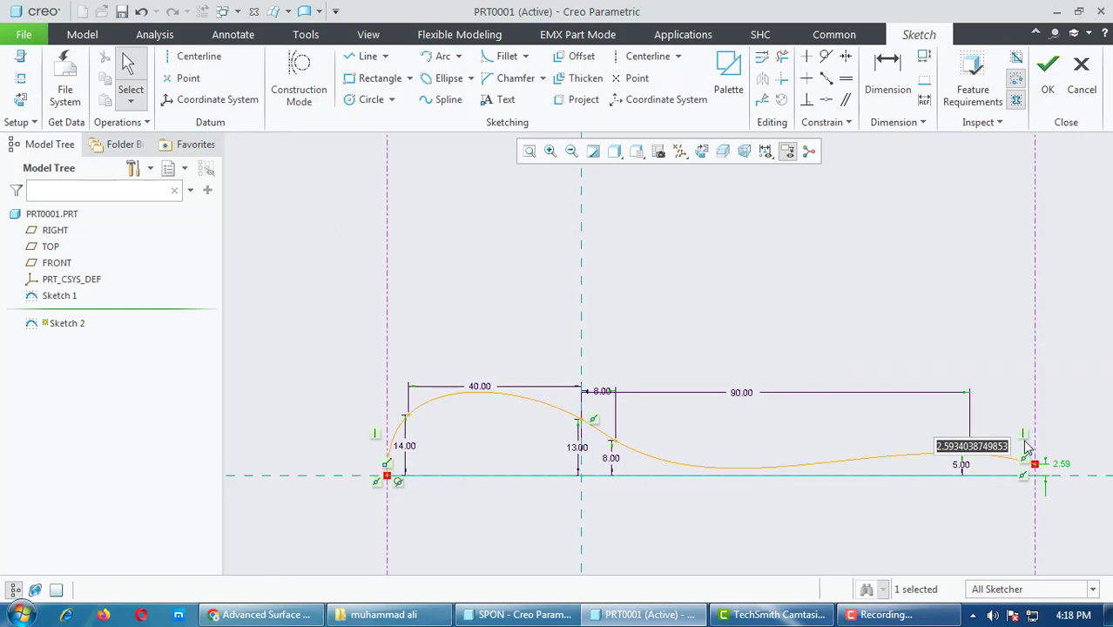
scroll(1071, 484, "down", 3)
scroll(967, 490, "up", 2)
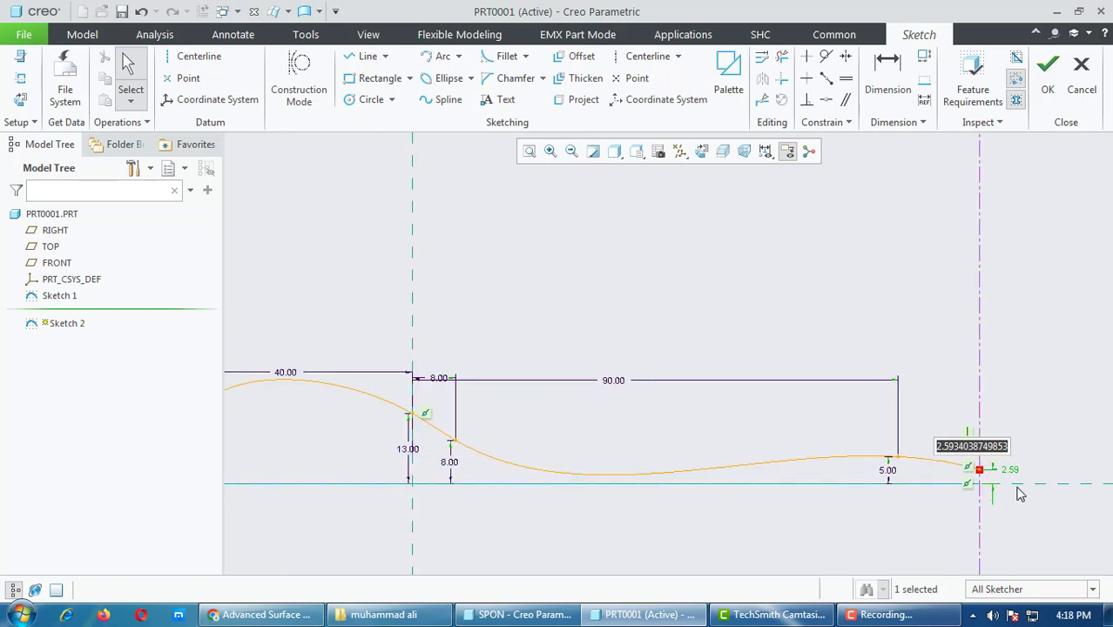
type("3")
key("Return")
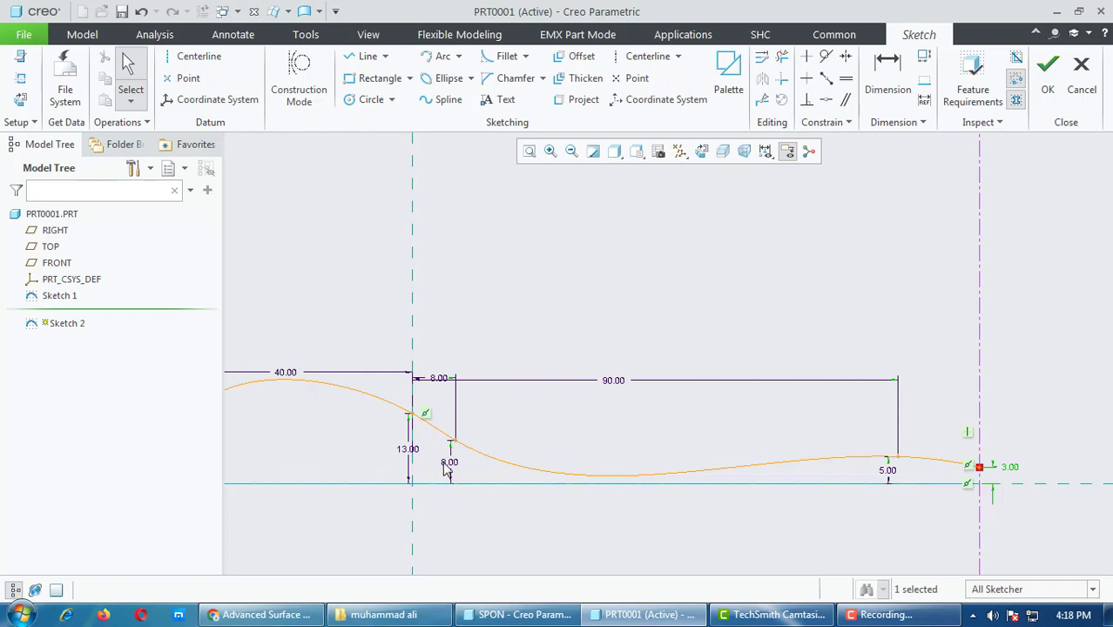
Step: Set the height of the spline point at the start of the handle to 8.5
double_click(451, 467)
type("8")
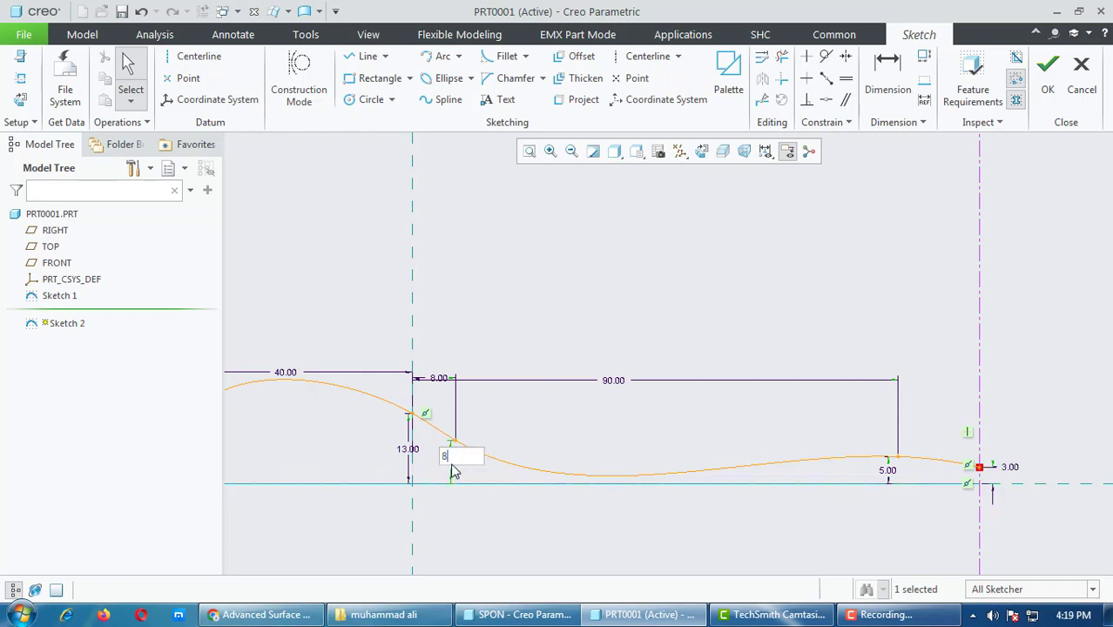
type(".5")
key("Return")
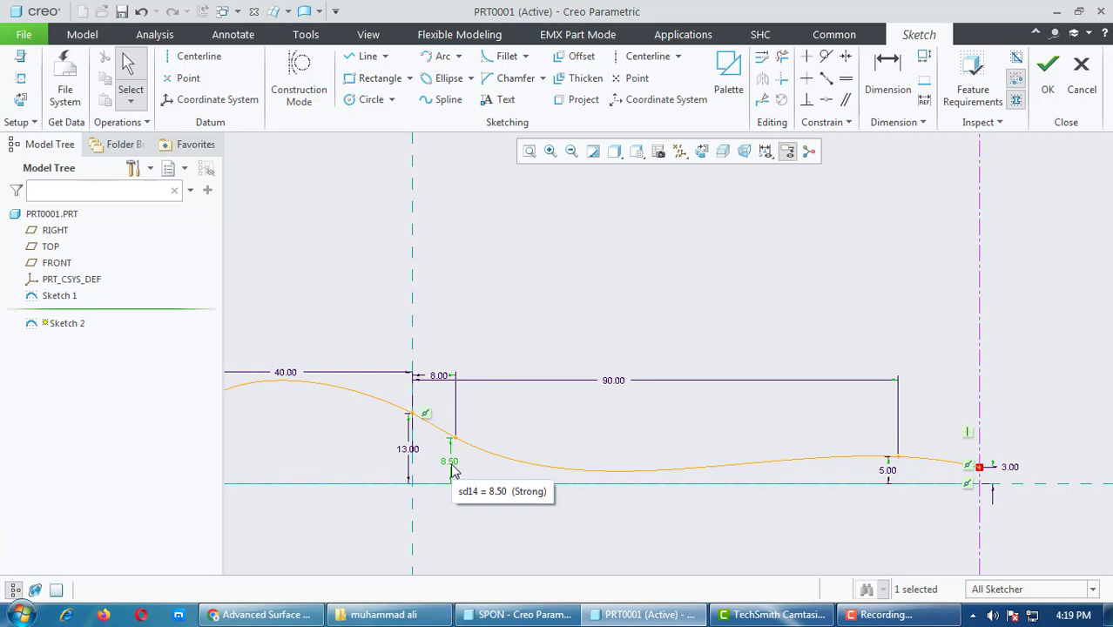
Step: Examine the dimensioned outline spline from the bowl tip to the handle end
scroll(750, 447, "up", 3)
scroll(519, 443, "down", 2)
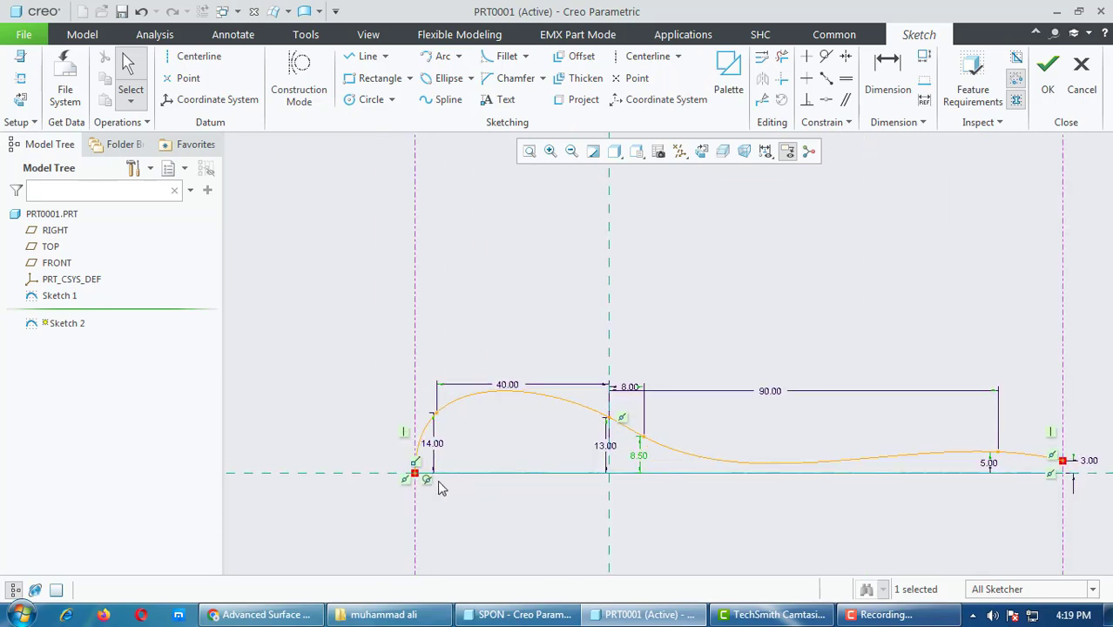
scroll(426, 483, "up", 2)
scroll(479, 482, "down", 2)
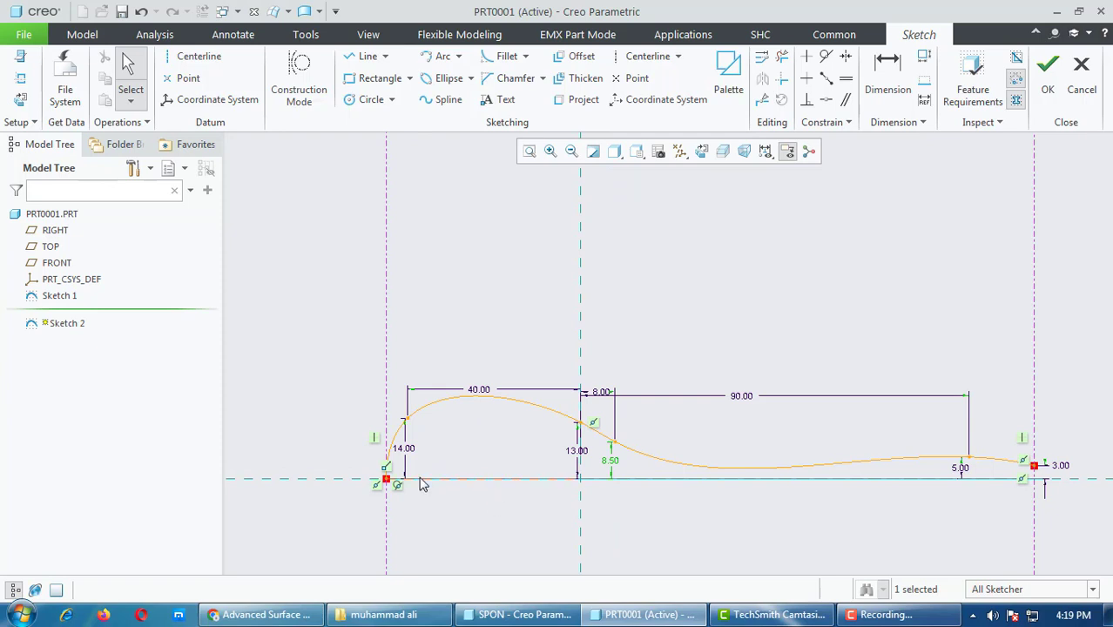
scroll(421, 485, "down", 2)
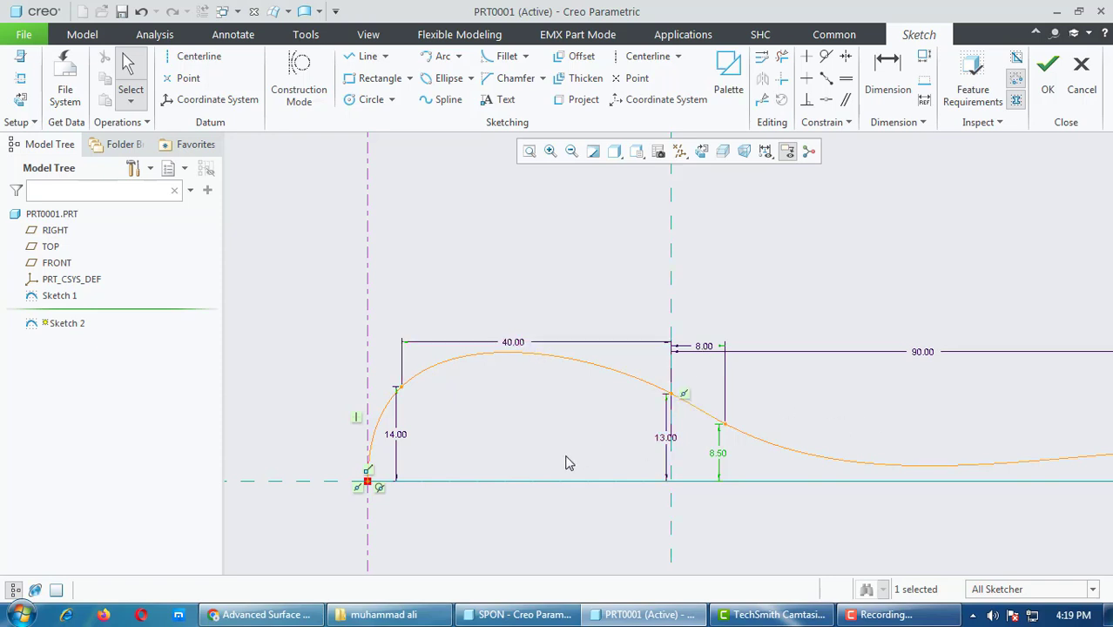
scroll(564, 460, "down", 2)
scroll(715, 422, "up", 2)
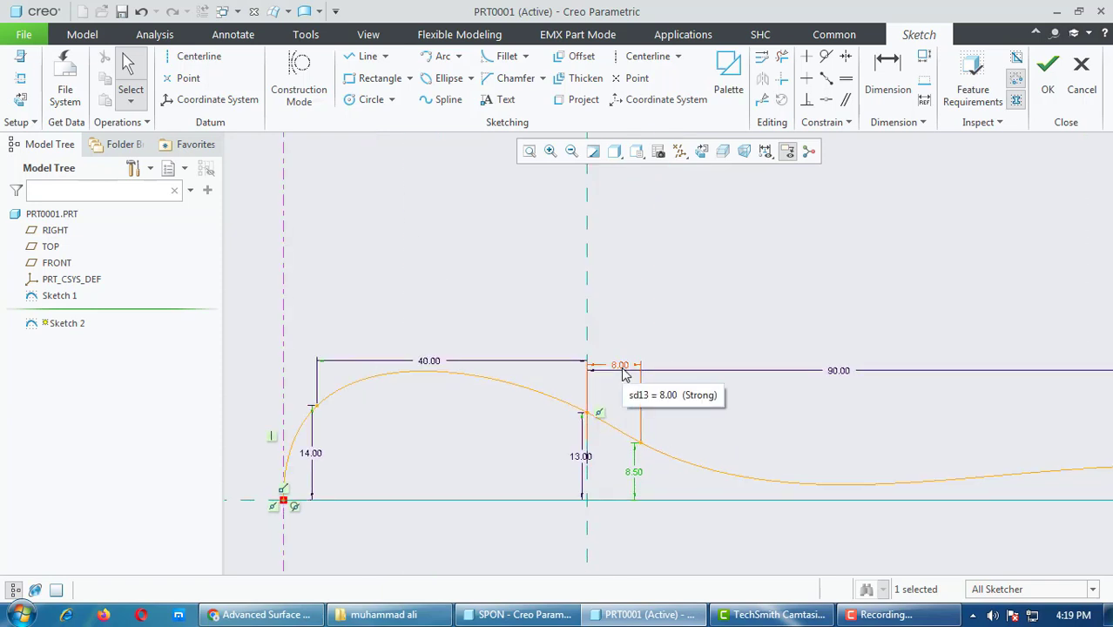
scroll(596, 460, "down", 2)
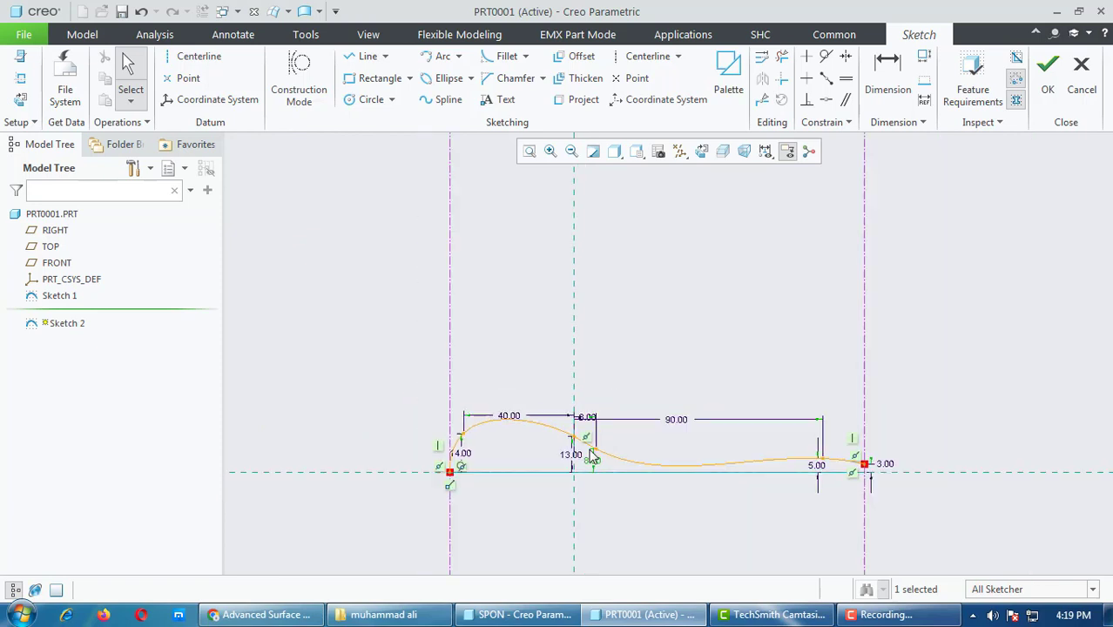
scroll(819, 470, "up", 2)
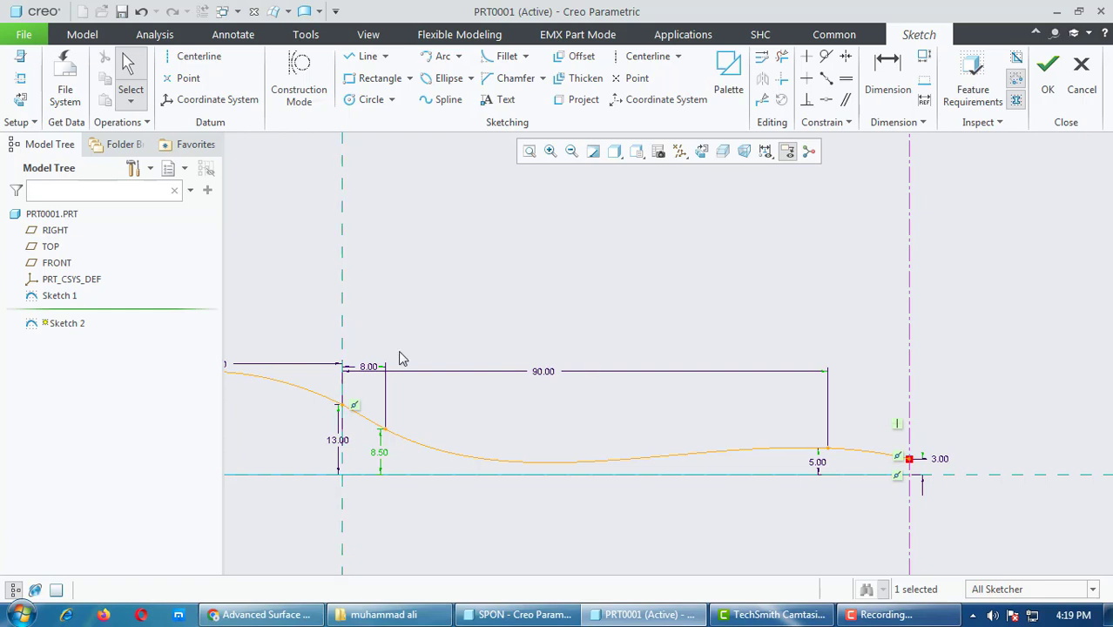
scroll(778, 522, "up", 2)
scroll(856, 498, "down", 4)
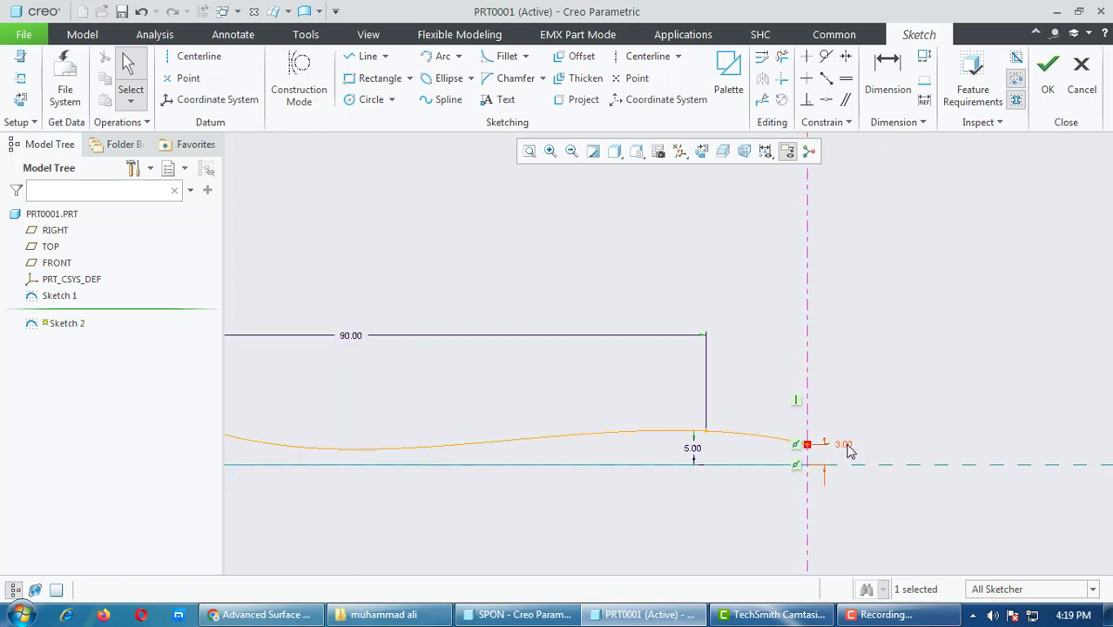
scroll(850, 451, "up", 2)
scroll(877, 397, "up", 3)
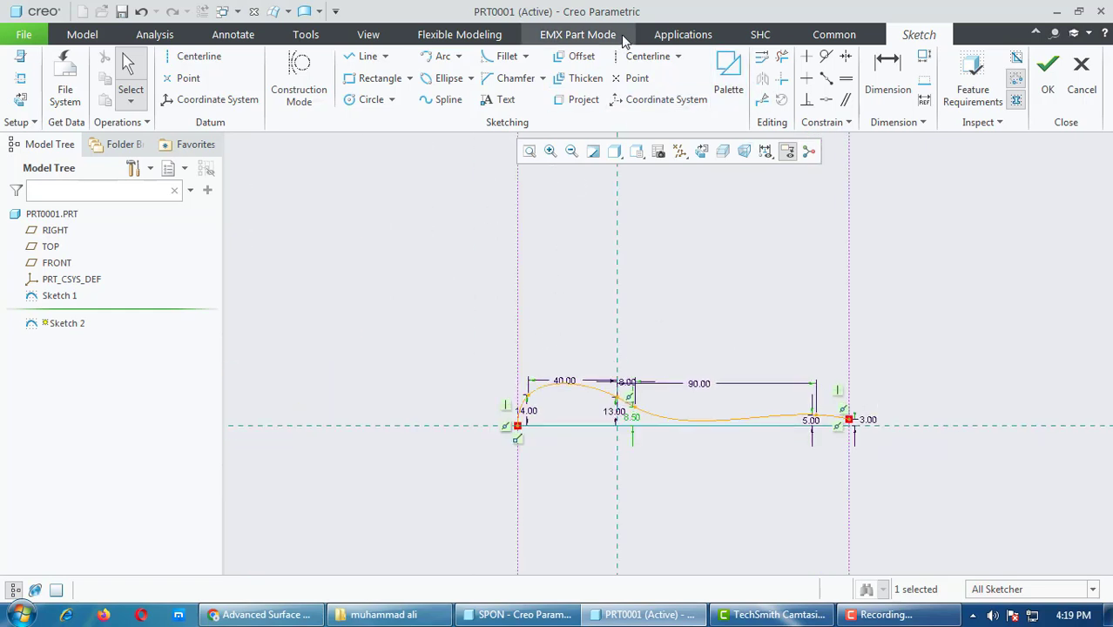
Step: Place a horizontal centerline along the spoon's horizontal reference
left_click(645, 55)
left_click(355, 433)
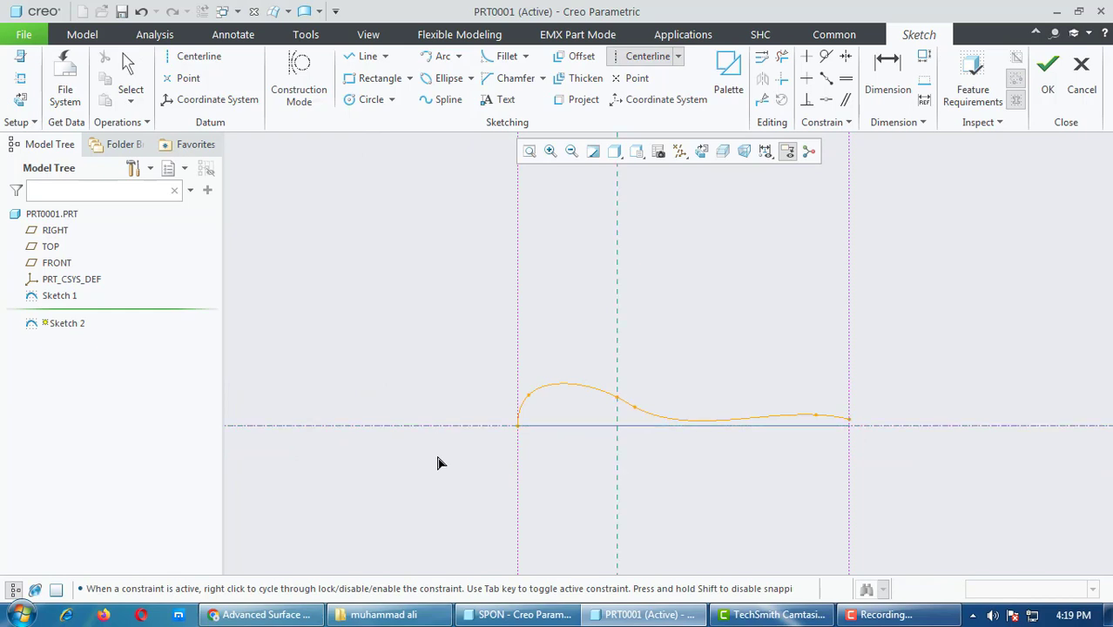
middle_click(449, 488)
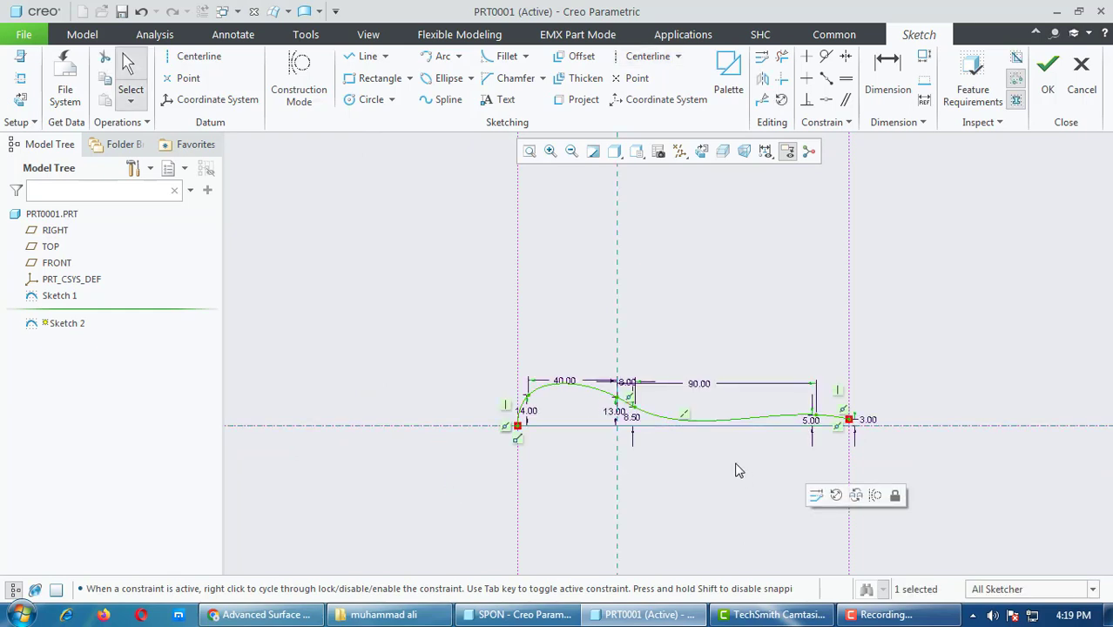
Step: Try to mirror the outline spline about the horizontal centerline, and undo the mirror
scroll(737, 468, "up", 3)
left_click(762, 80)
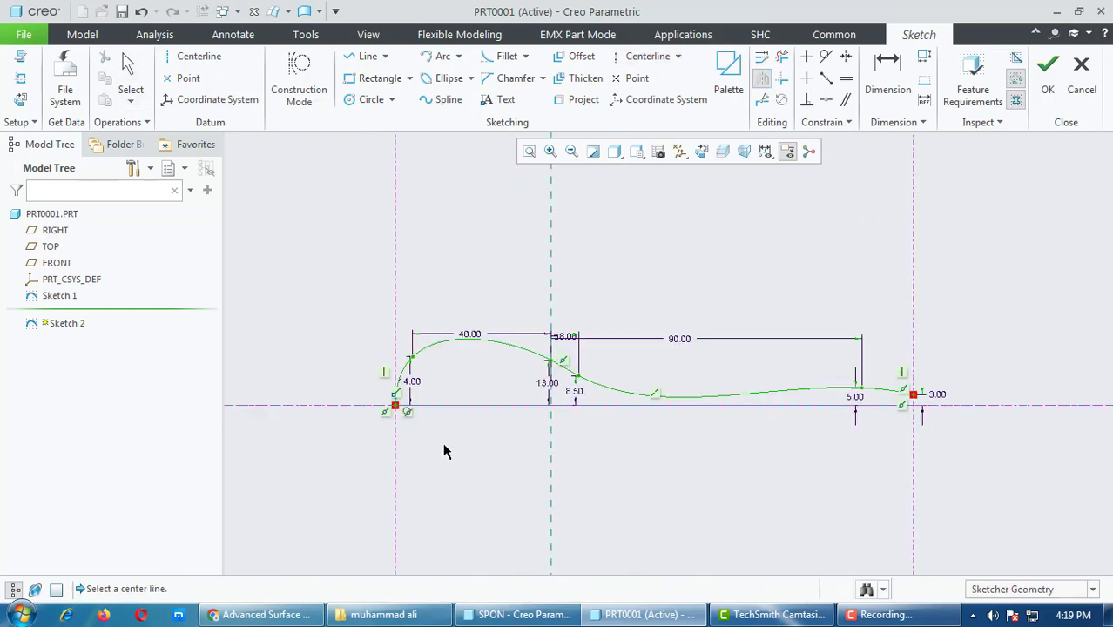
left_click(478, 405)
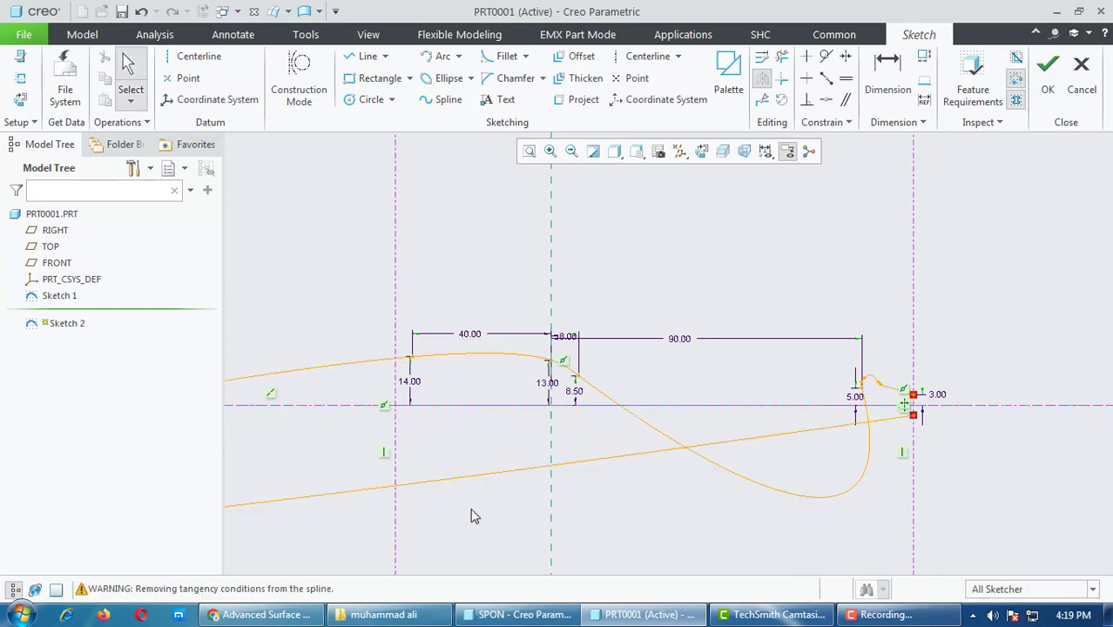
key("ctrl+z")
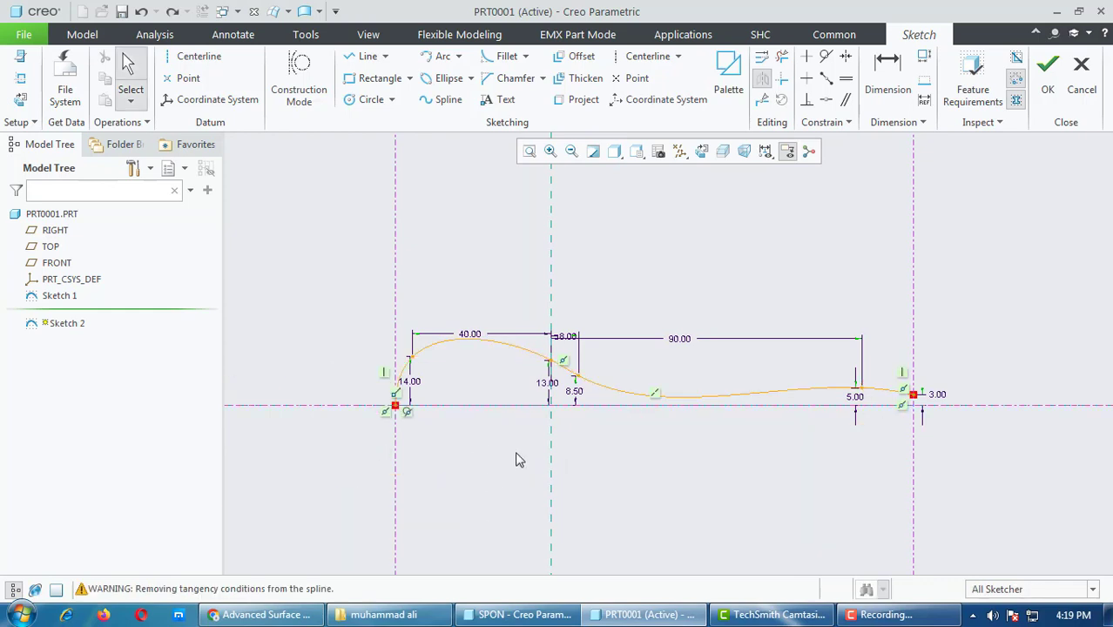
Step: Delete the two vertical centerlines at the bowl tip and the handle end
left_click(629, 397)
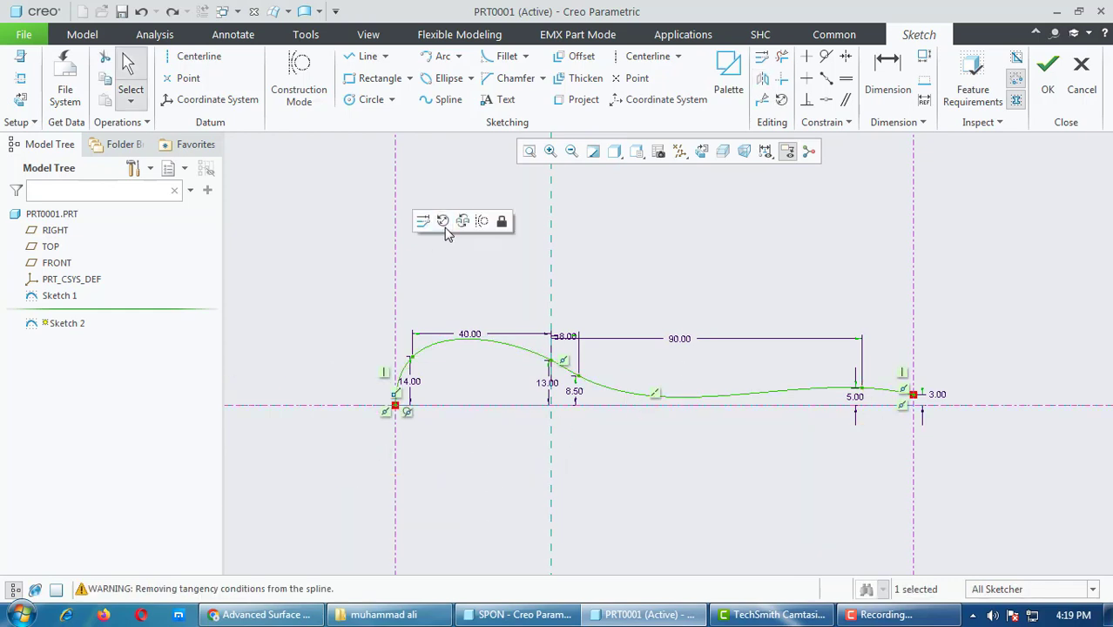
left_click(399, 256)
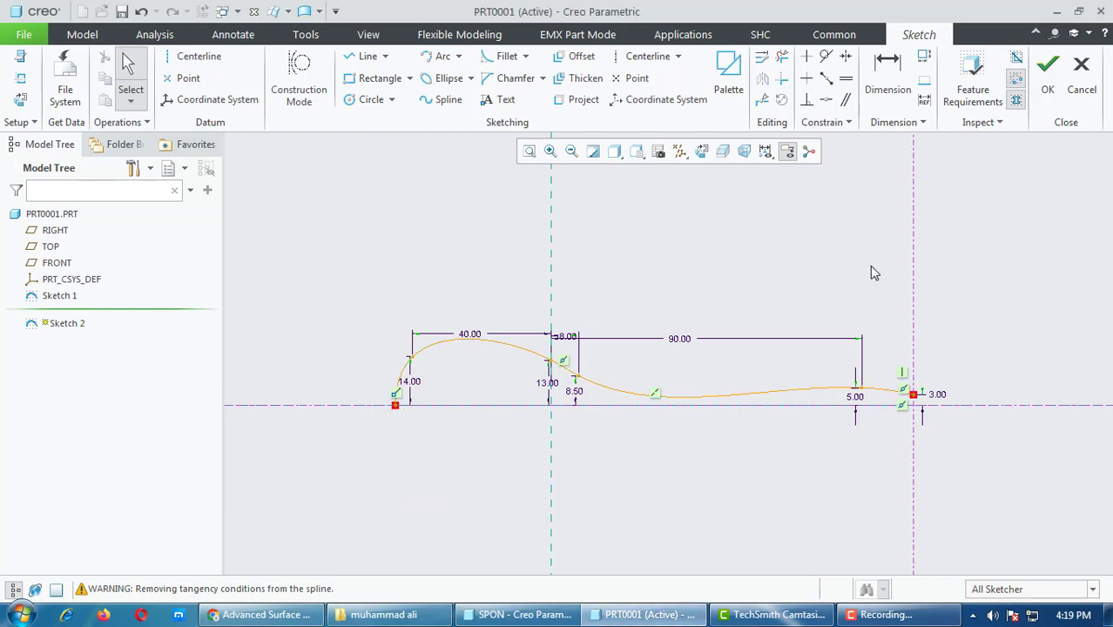
left_click(916, 272)
key("Delete")
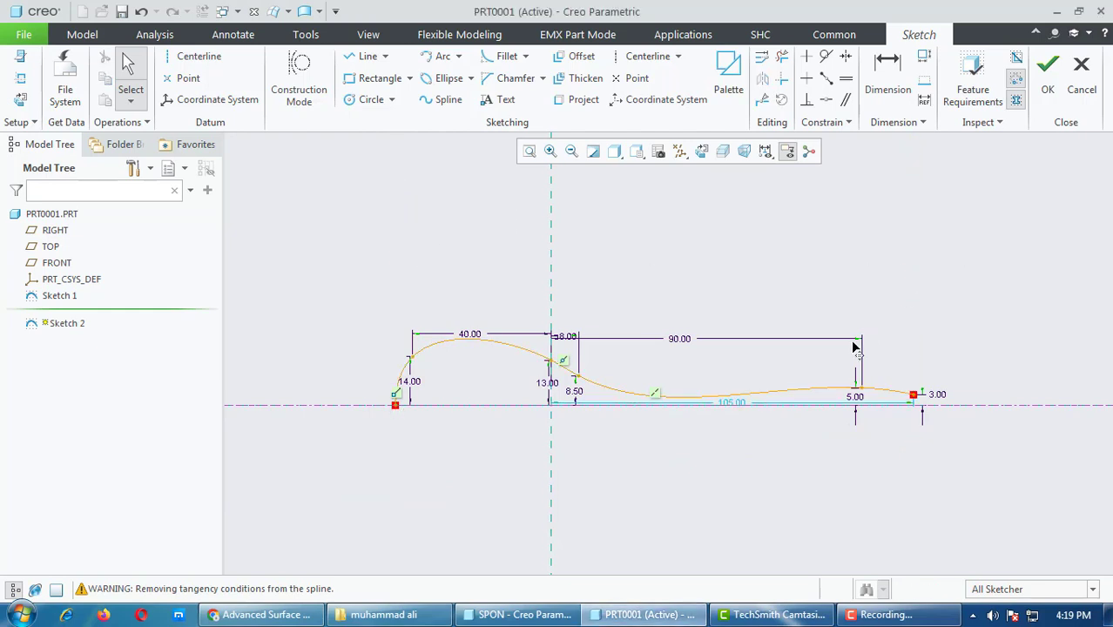
Step: Retry mirroring the half outline across the horizontal centerline without the vertical centerlines, and undo the mirrored spline
left_click(493, 360)
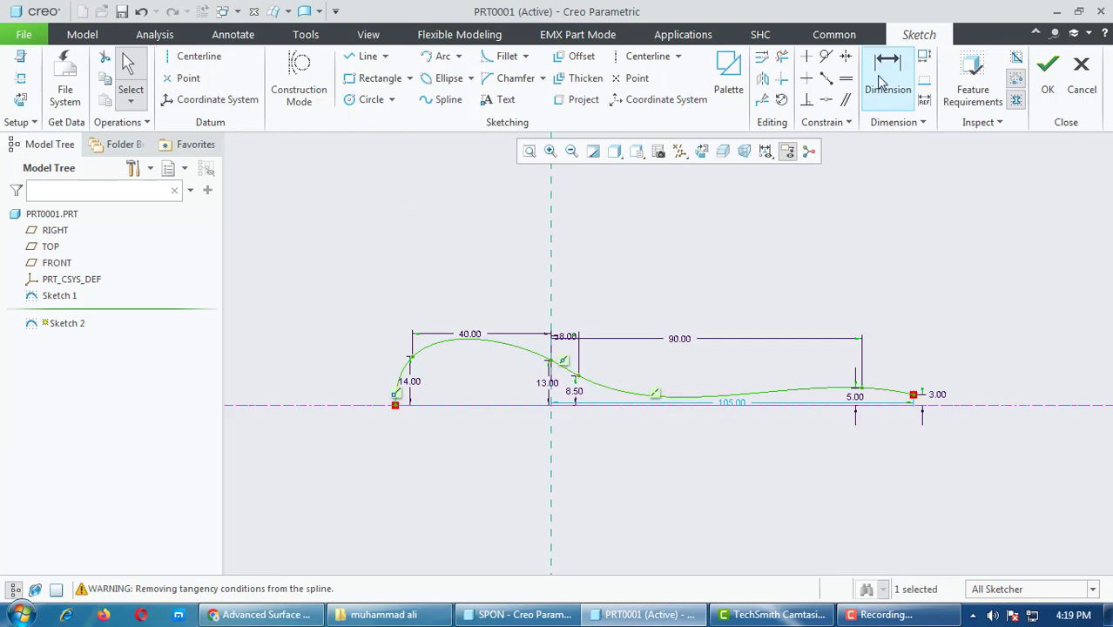
left_click(762, 78)
left_click(357, 407)
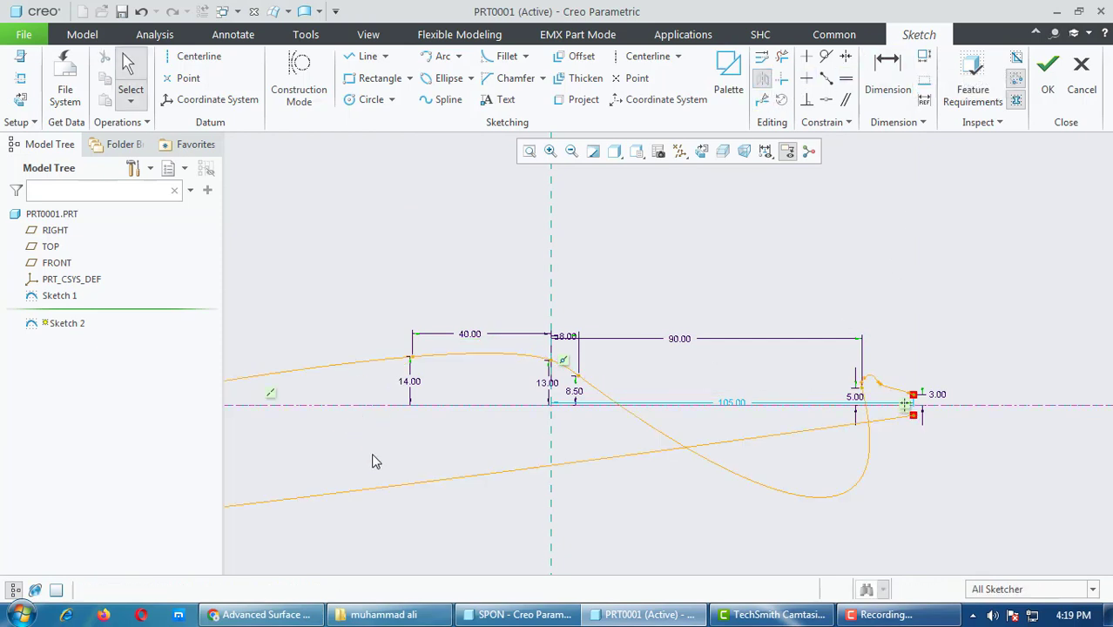
scroll(697, 425, "down", 3)
scroll(499, 462, "down", 1)
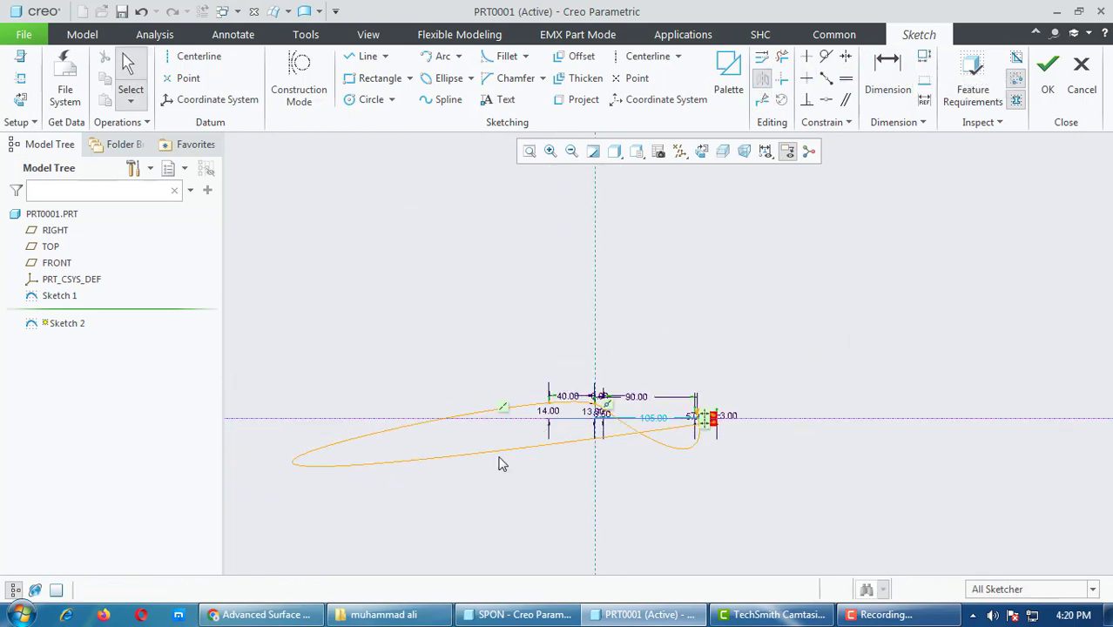
scroll(265, 485, "up", 4)
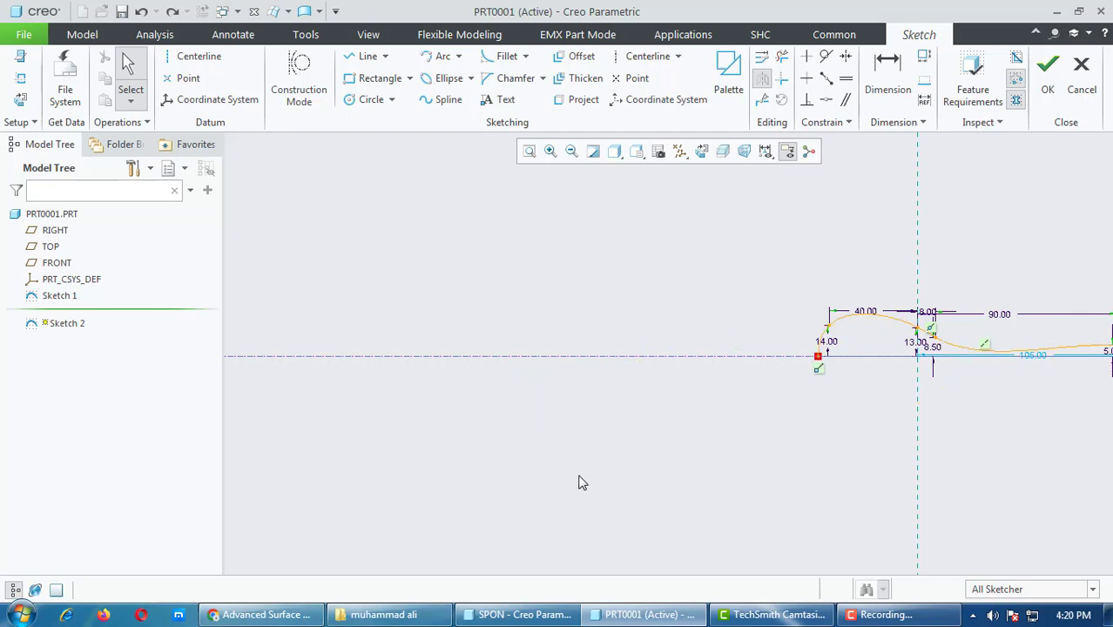
scroll(579, 480, "down", 3)
scroll(587, 417, "up", 3)
scroll(514, 397, "down", 2)
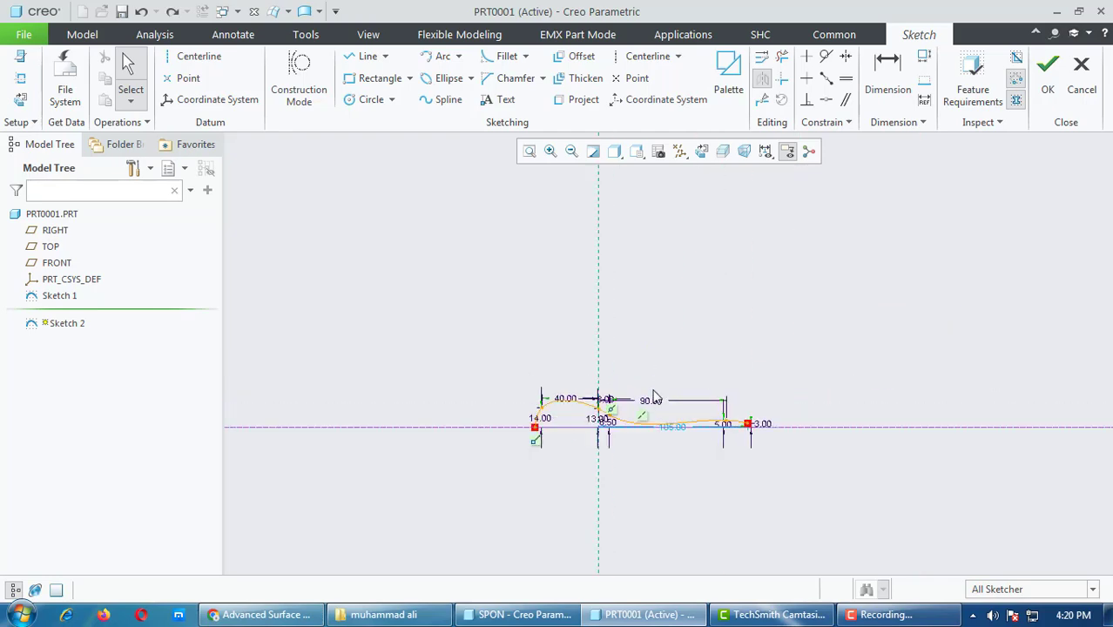
scroll(678, 405, "up", 5)
scroll(733, 306, "down", 3)
scroll(664, 457, "up", 1)
scroll(671, 461, "up", 1)
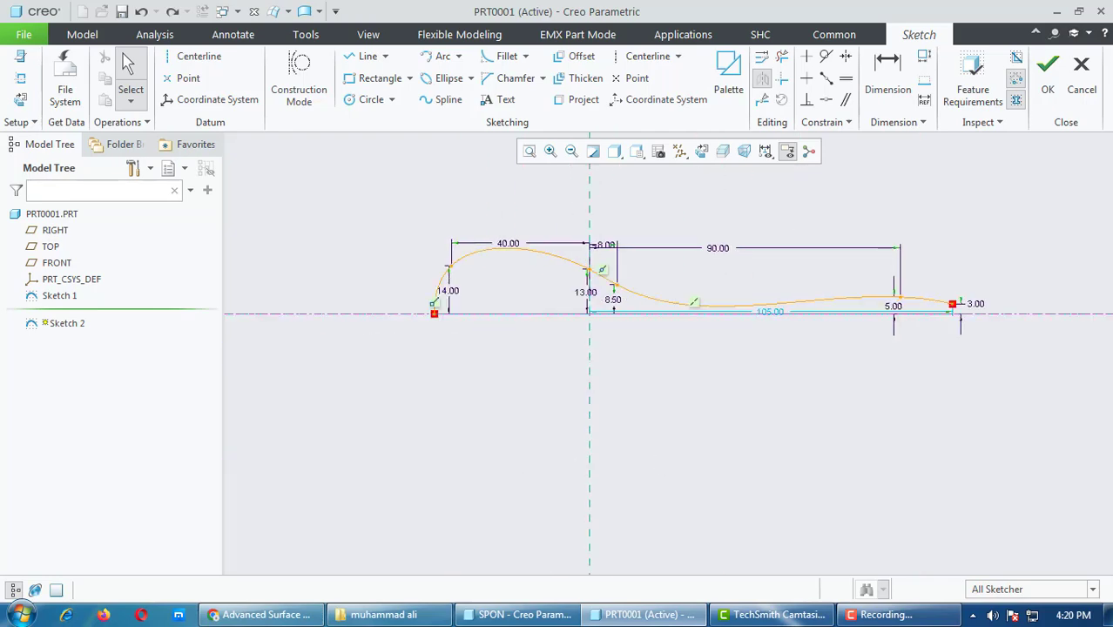
Step: Finish the outline sketch and turn on the display of datum planes in the part
left_click(1048, 71)
mouse_move(599, 490)
middle_mouse_down()
mouse_move(597, 425)
mouse_move(586, 432)
middle_mouse_up()
left_click(757, 159)
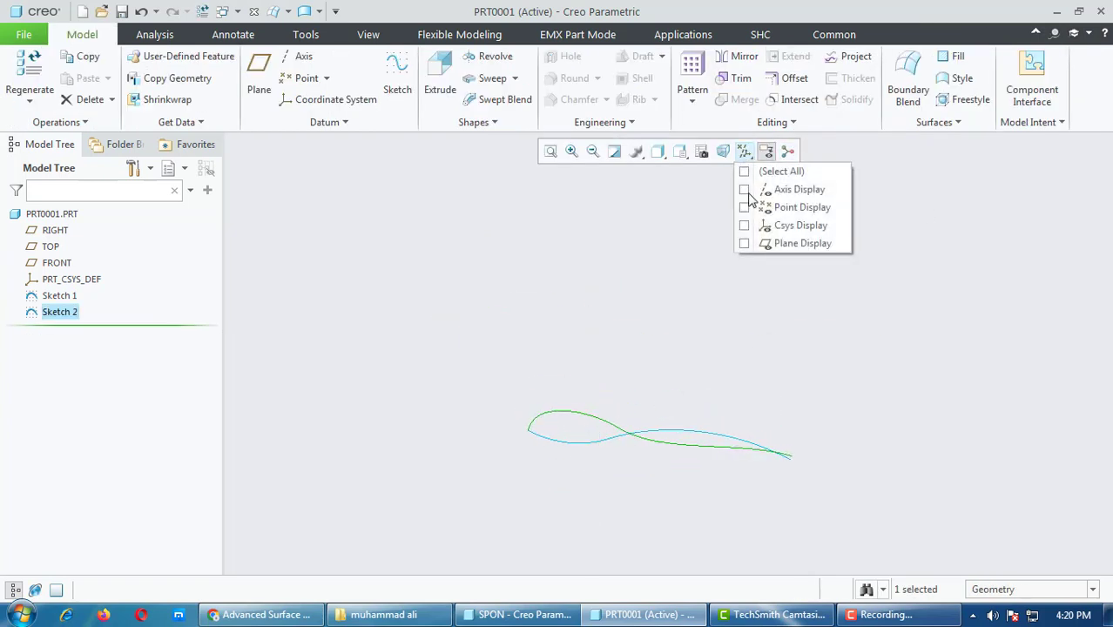
left_click(745, 243)
middle_click_drag(595, 426, 599, 426)
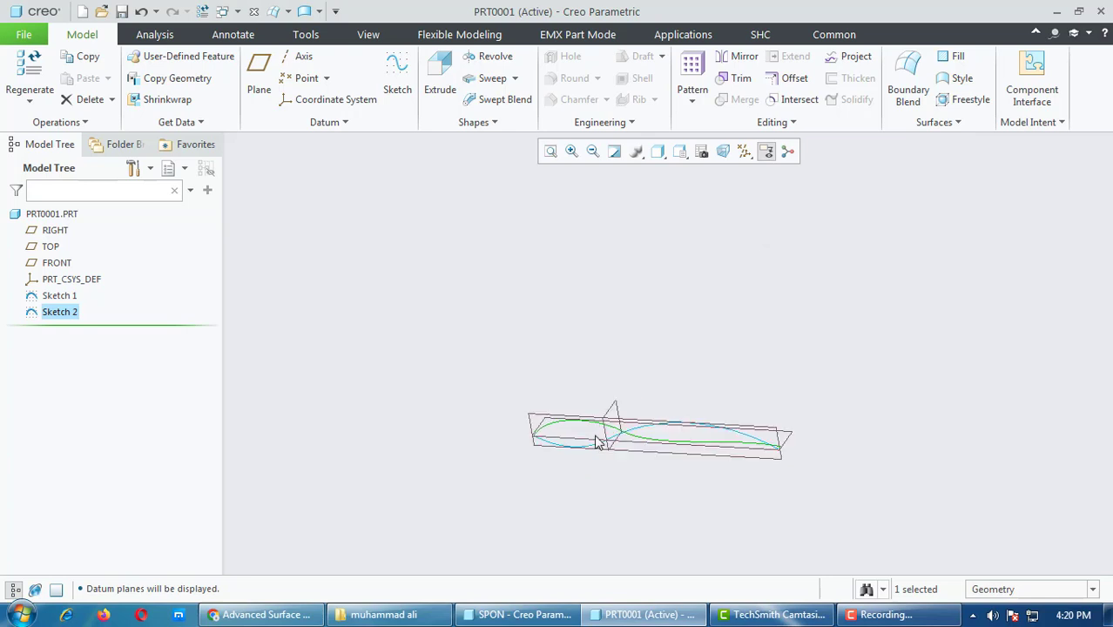
scroll(601, 424, "up", 3)
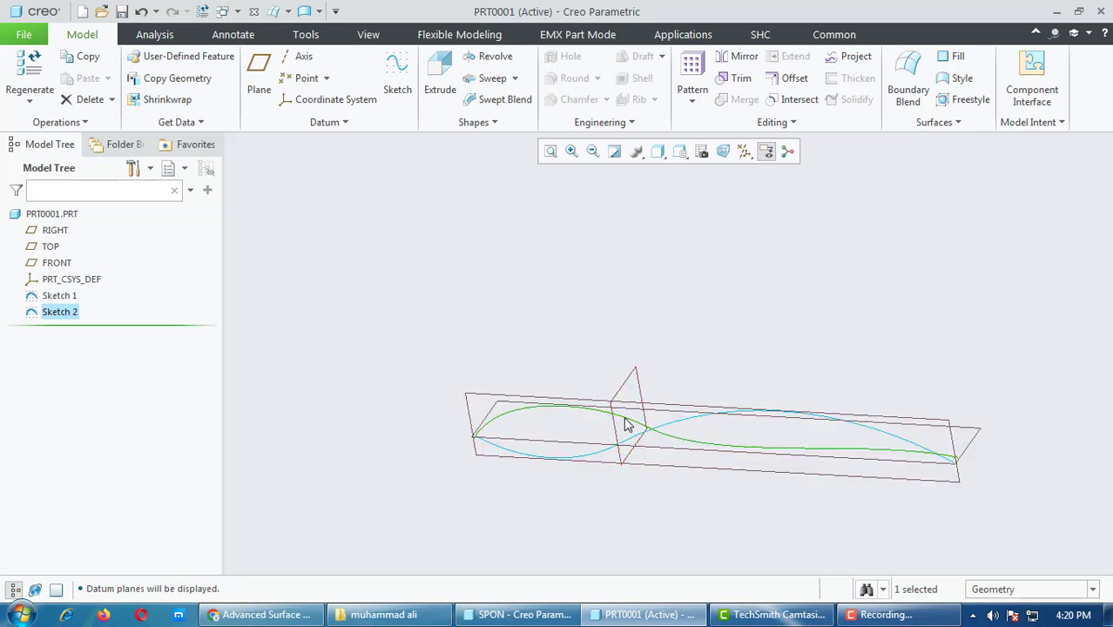
Step: Mirror the half-outline curve (Sketch 2) about the FRONT datum plane
left_click(625, 423)
left_click(740, 56)
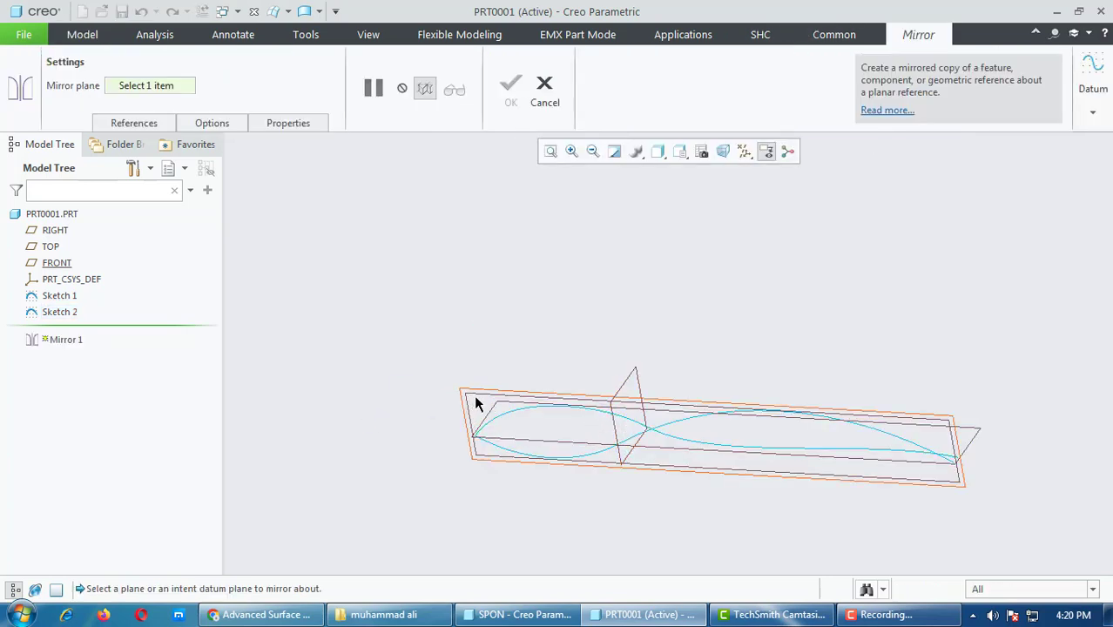
left_click(474, 394)
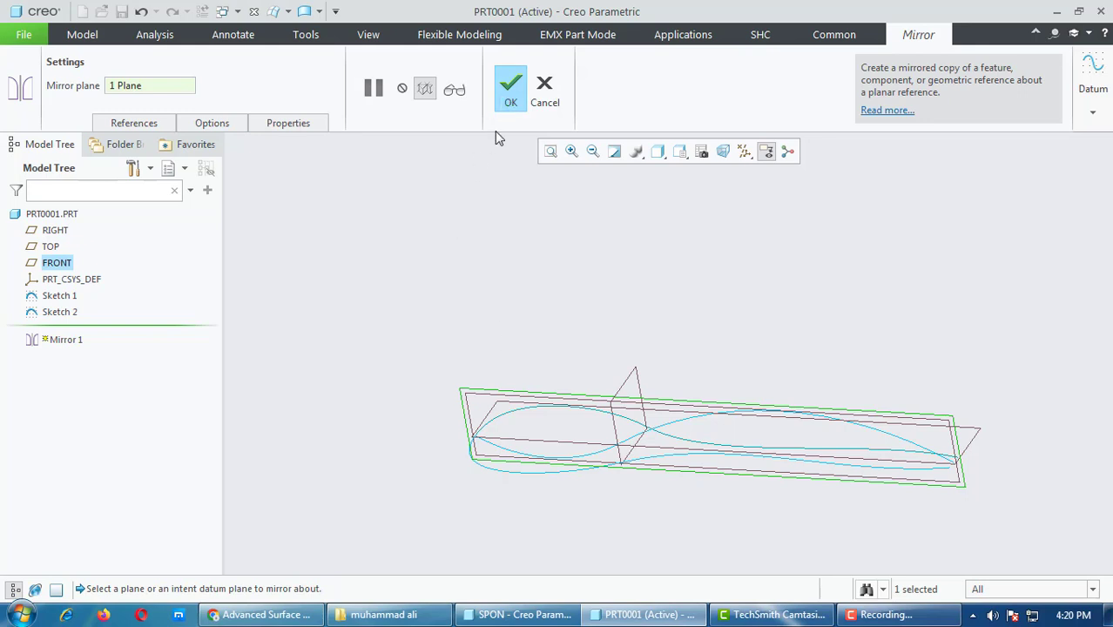
left_click(512, 90)
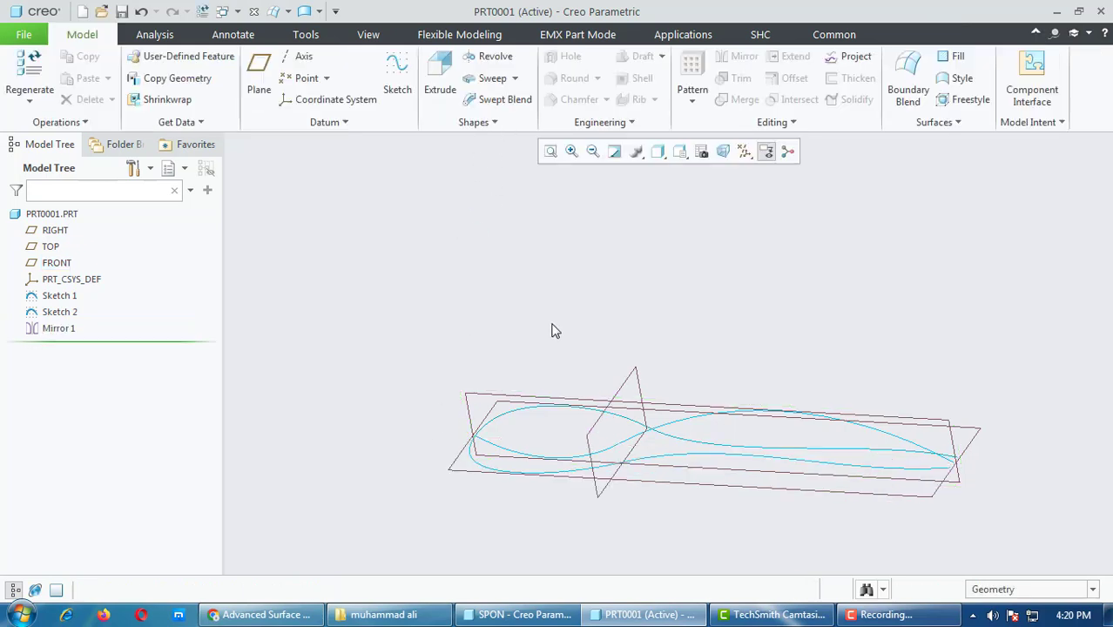
mouse_move(592, 347)
middle_mouse_down()
mouse_move(588, 388)
mouse_move(597, 328)
mouse_move(644, 286)
mouse_move(672, 300)
mouse_move(633, 340)
mouse_move(646, 355)
mouse_move(621, 298)
mouse_move(603, 318)
mouse_move(610, 343)
middle_mouse_up()
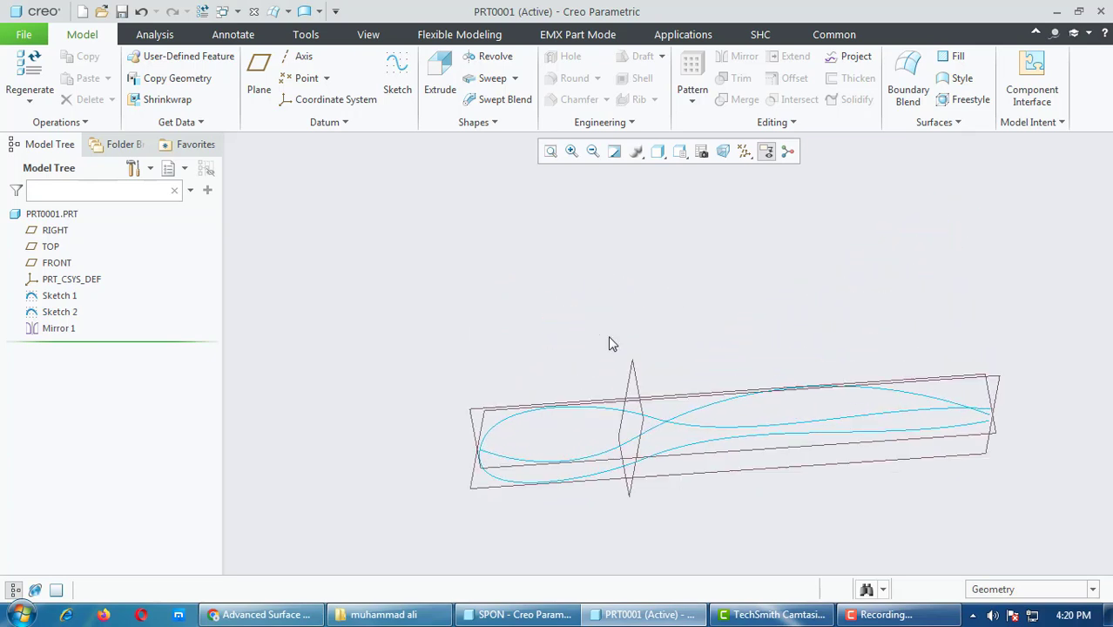
Step: Start extruding the side-profile curve (Sketch 1) as a surface, with its depth symmetric on both sides of the sketch plane
left_click(35, 298)
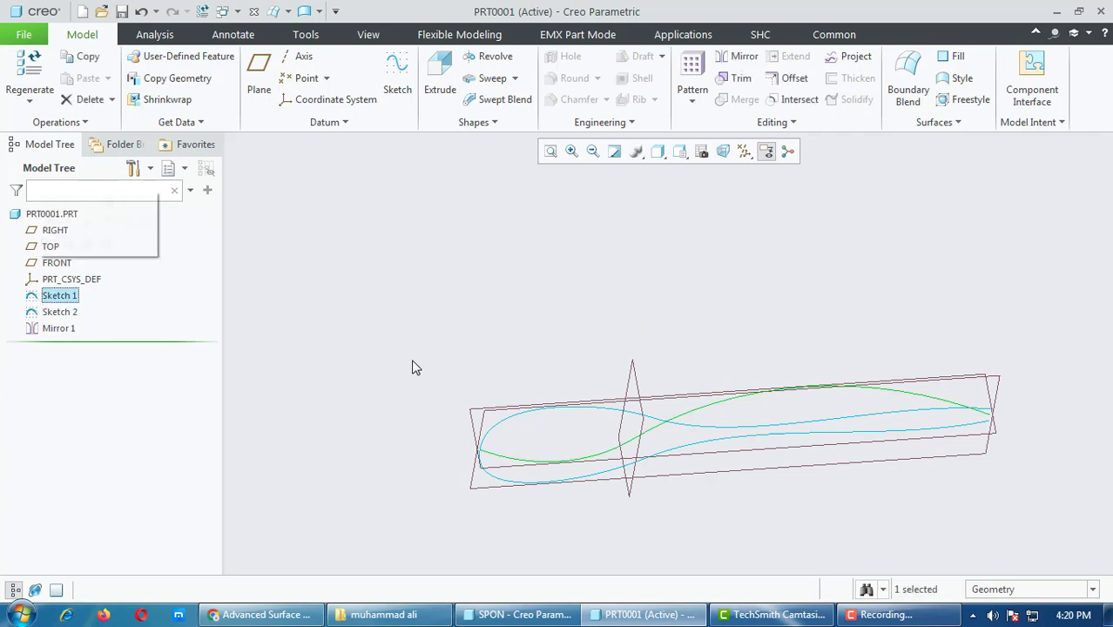
mouse_move(607, 387)
middle_mouse_down()
mouse_move(596, 351)
mouse_move(584, 400)
mouse_move(799, 328)
middle_mouse_up()
left_click(440, 74)
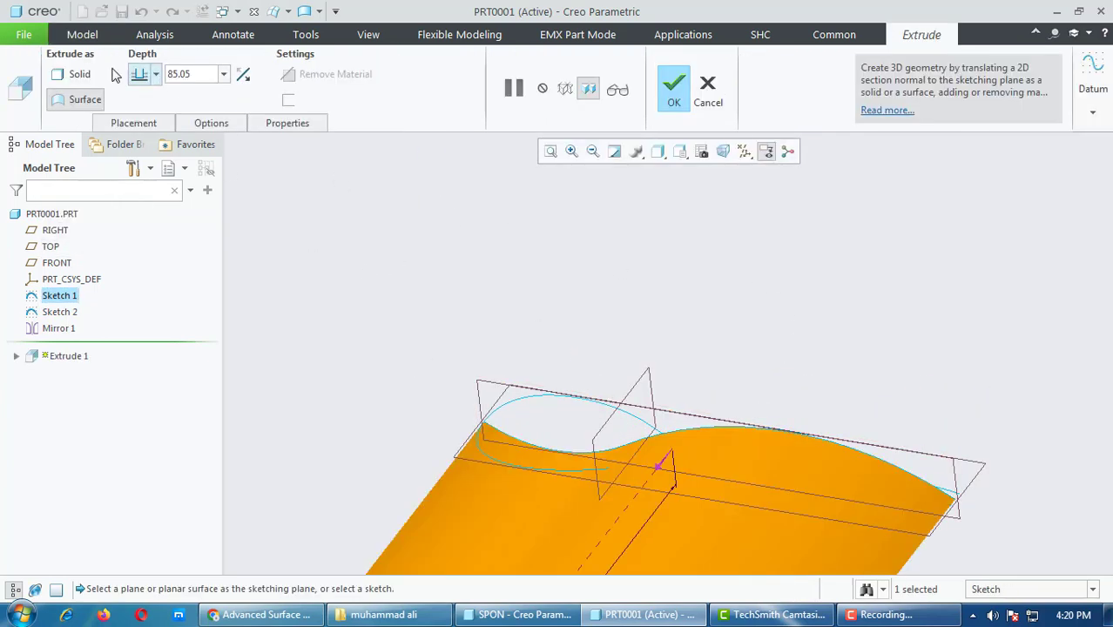
middle_click_drag(555, 248, 414, 283)
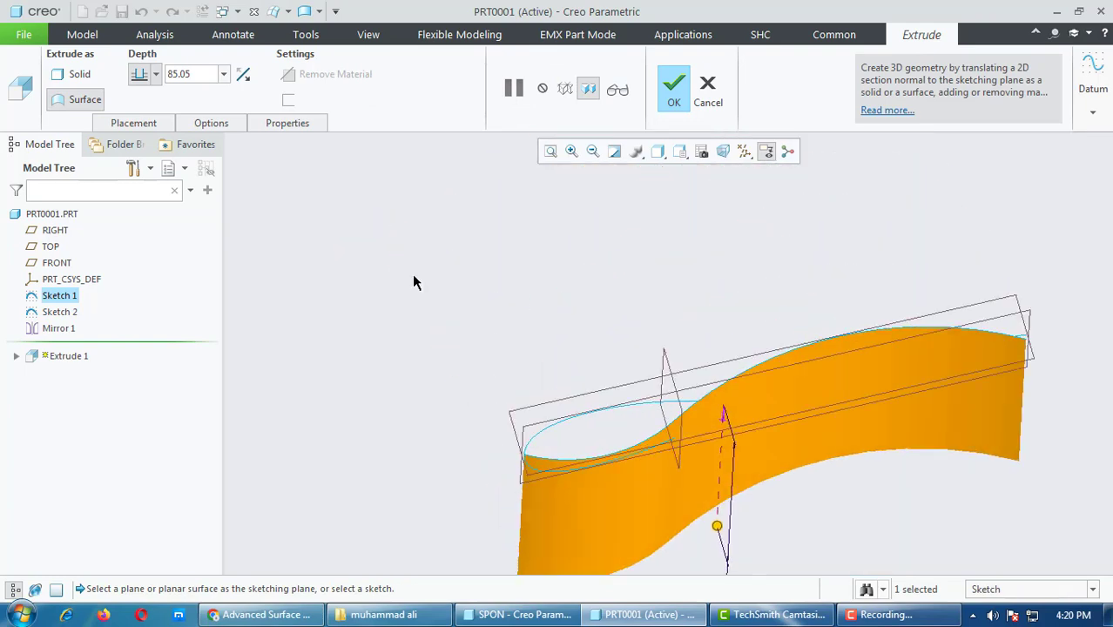
left_click(157, 77)
left_click(139, 122)
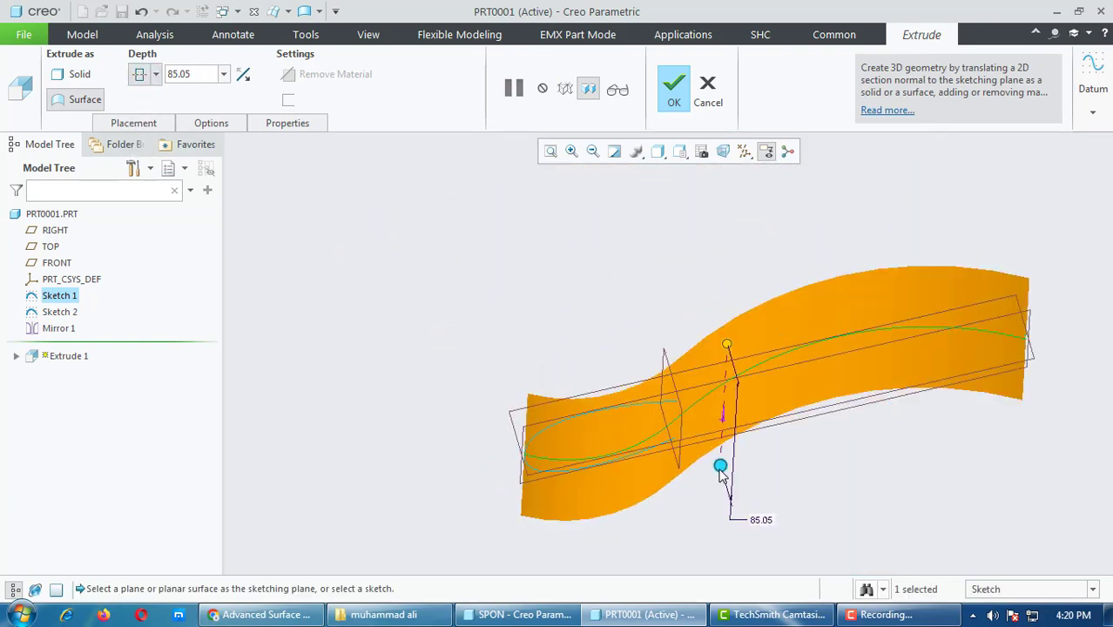
Step: Adjust the symmetric extrusion depth so the surface extends beyond the spoon outline on both sides, and complete the extrusion
left_click_drag(719, 471, 709, 490)
middle_click_drag(768, 465, 678, 486)
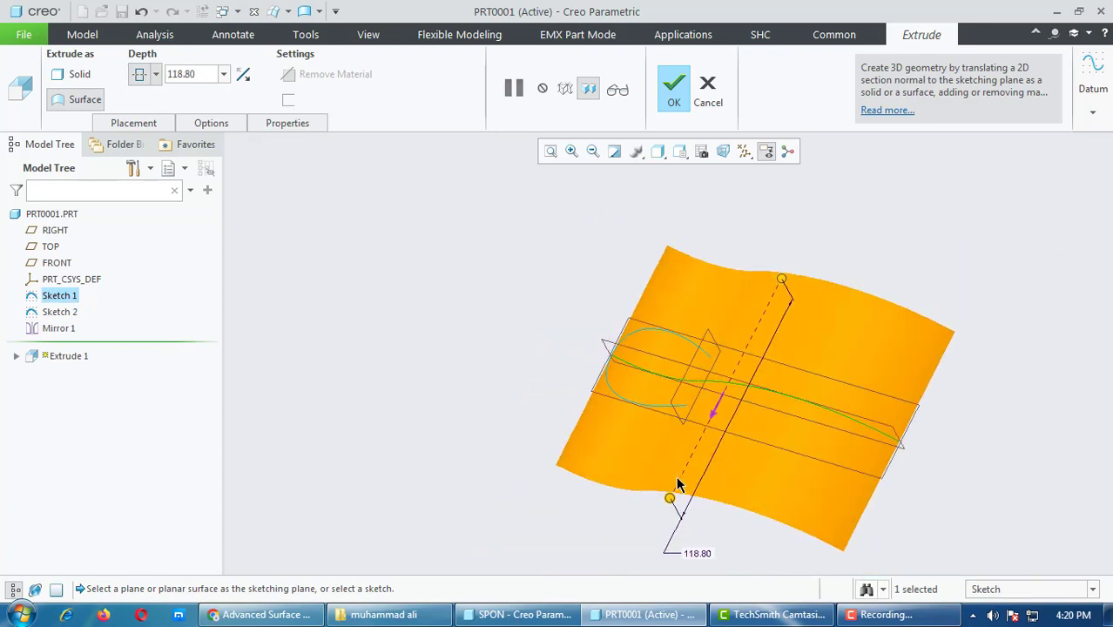
left_click_drag(670, 500, 684, 478)
middle_click_drag(681, 477, 707, 459)
left_click(680, 103)
left_click(504, 310)
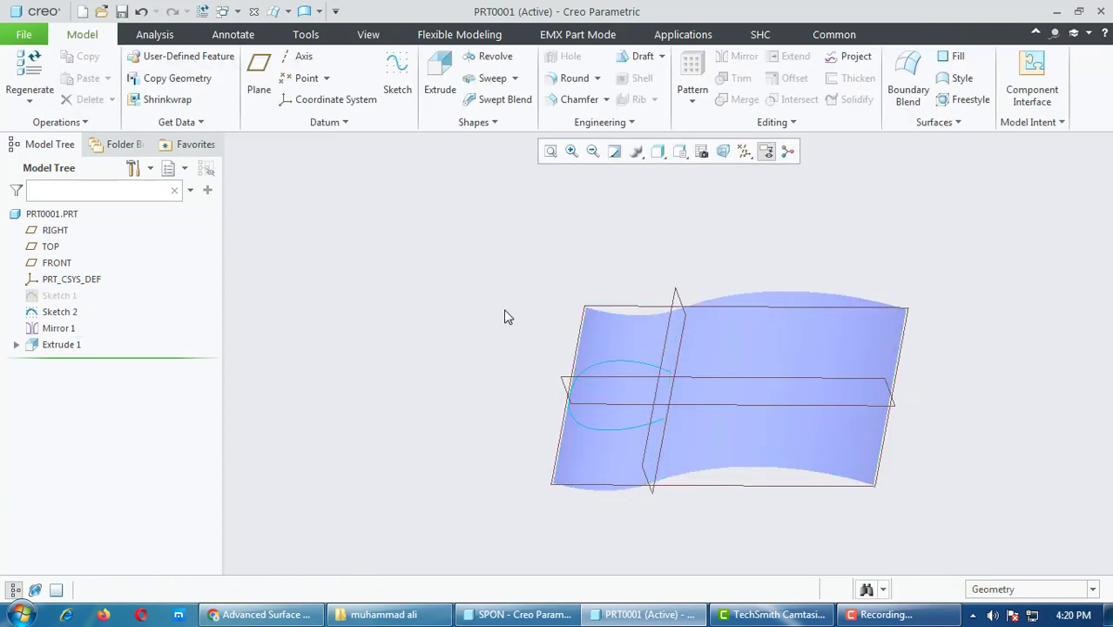
middle_click_drag(503, 314, 531, 305)
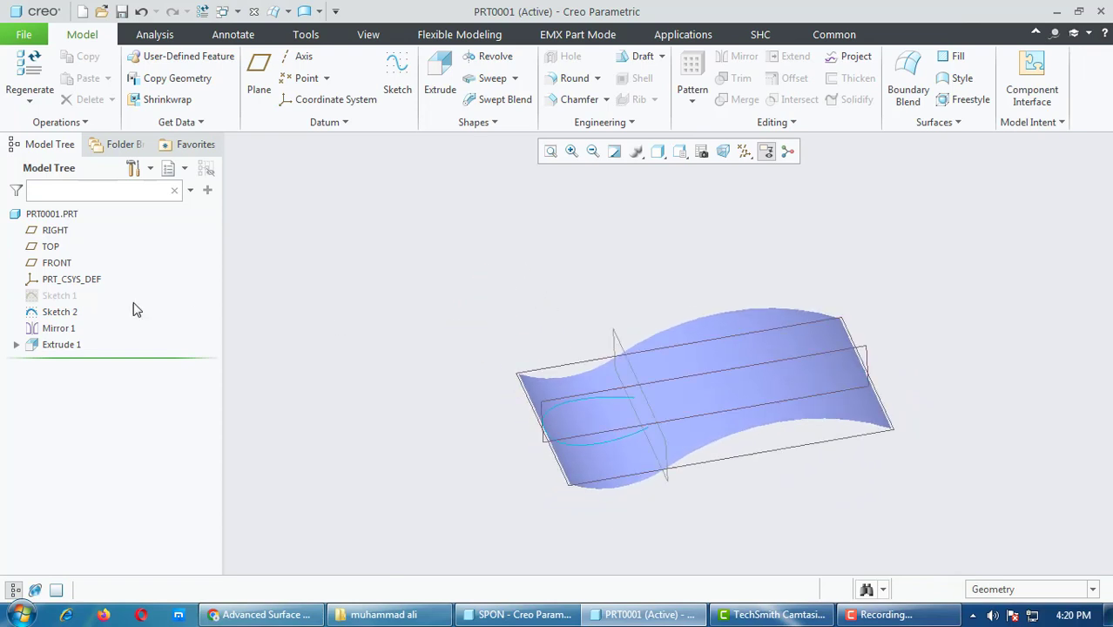
Step: Start projecting the half-outline curve onto both faces of the extruded surface, along the direction of the TOP plane
left_click(61, 315)
mouse_move(545, 455)
middle_mouse_down()
mouse_move(544, 502)
mouse_move(526, 477)
middle_mouse_up()
left_click(62, 332, "ctrl")
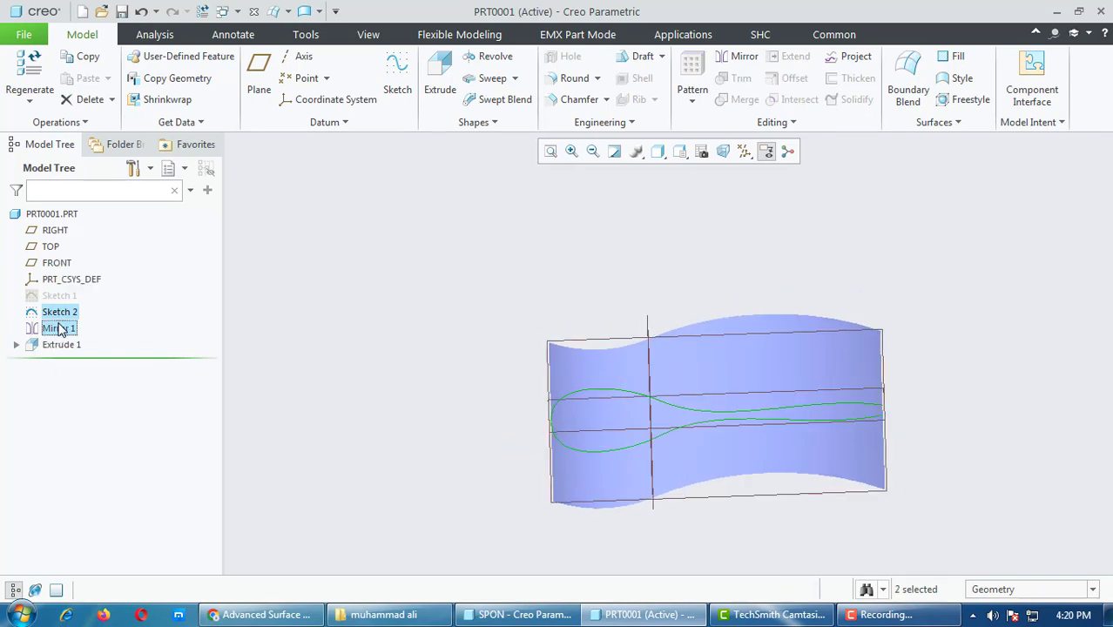
left_click(852, 59)
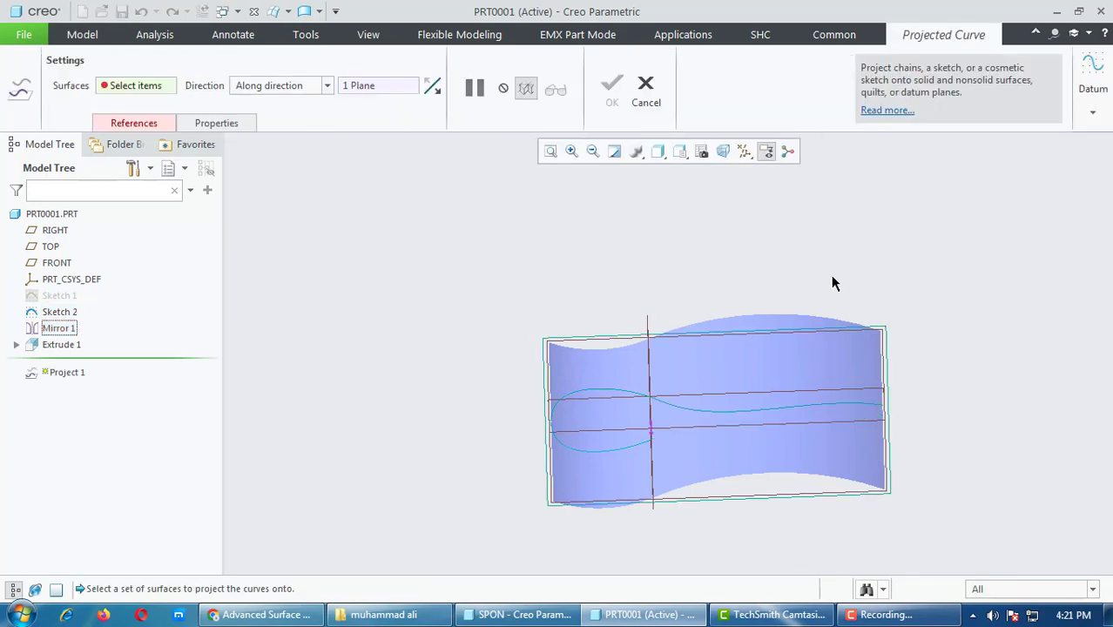
left_click(796, 374)
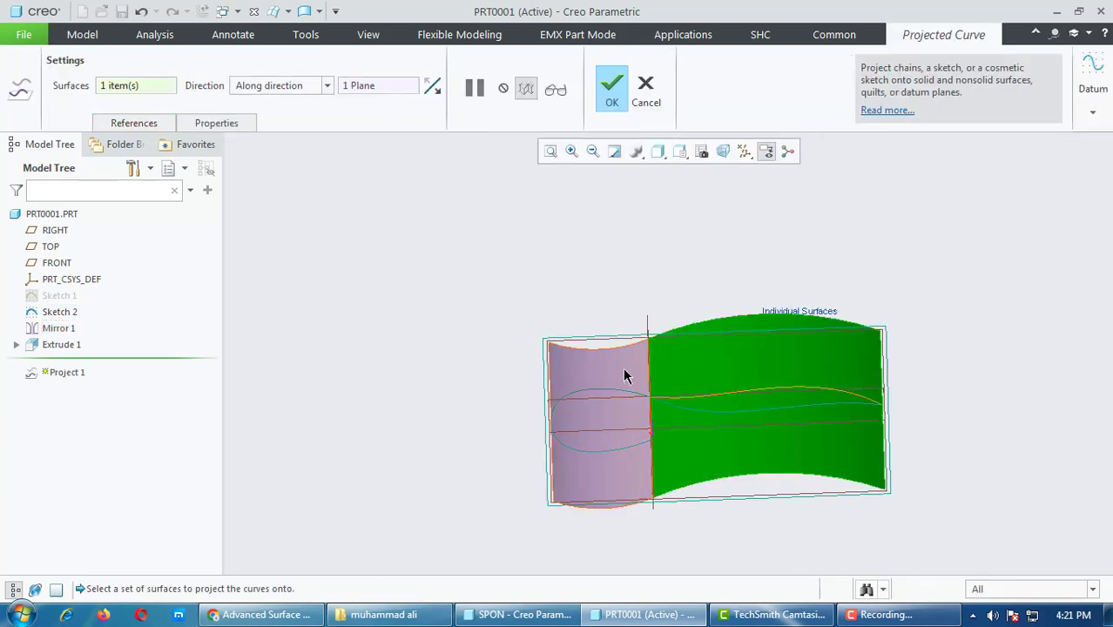
left_click(625, 373, "ctrl")
middle_click_drag(683, 469, 681, 449)
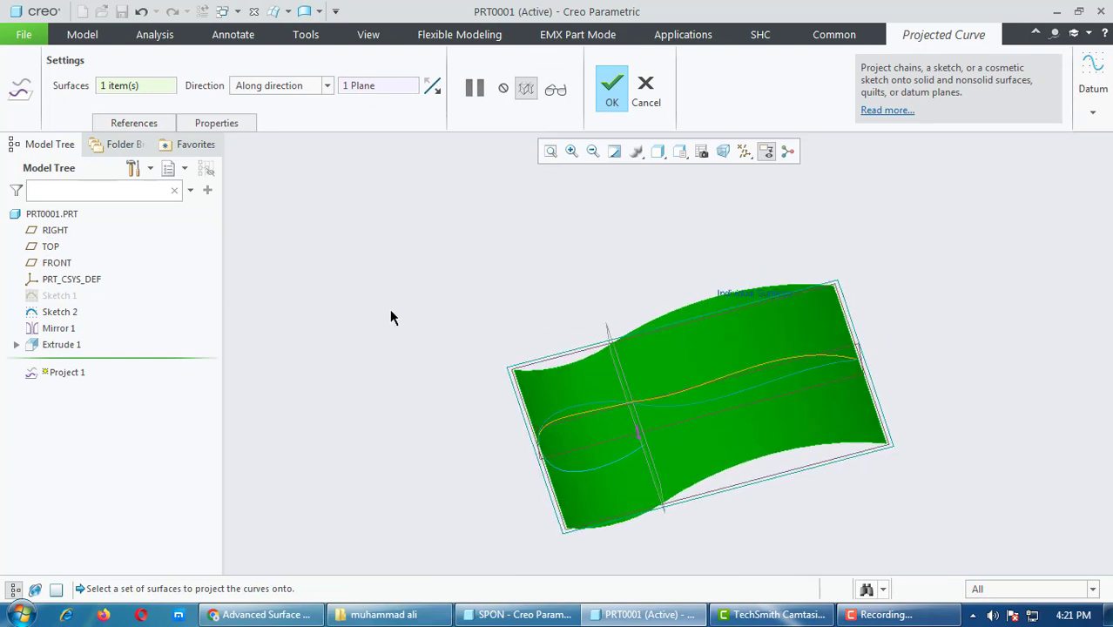
Step: Add the mirrored outline curve as a second chain of the projection and complete the projected curve
left_click(133, 124)
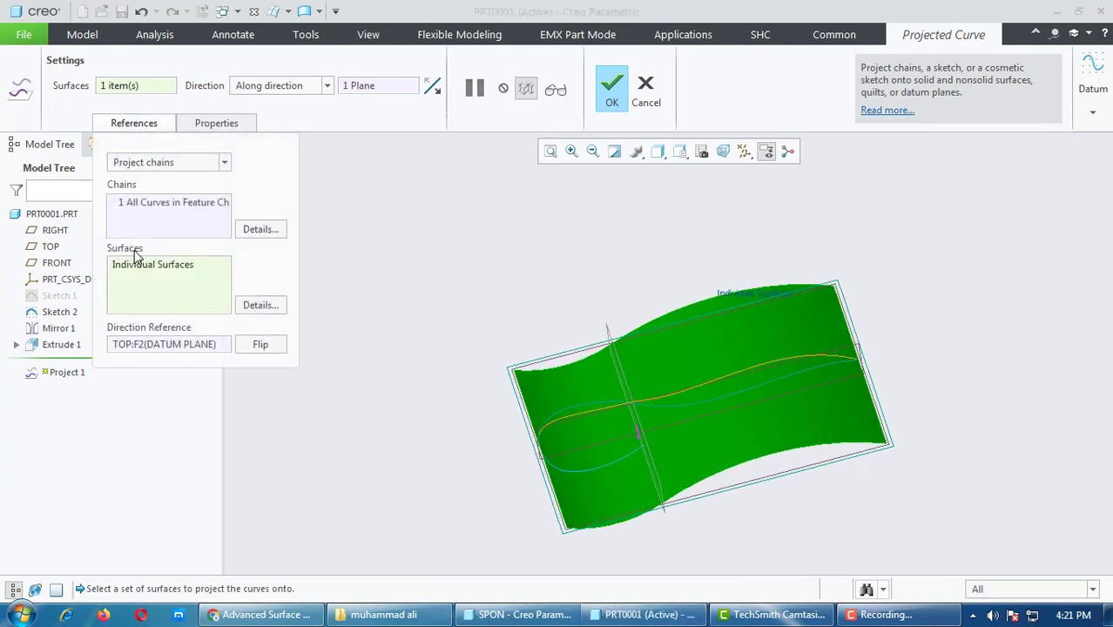
left_click(566, 471, "ctrl")
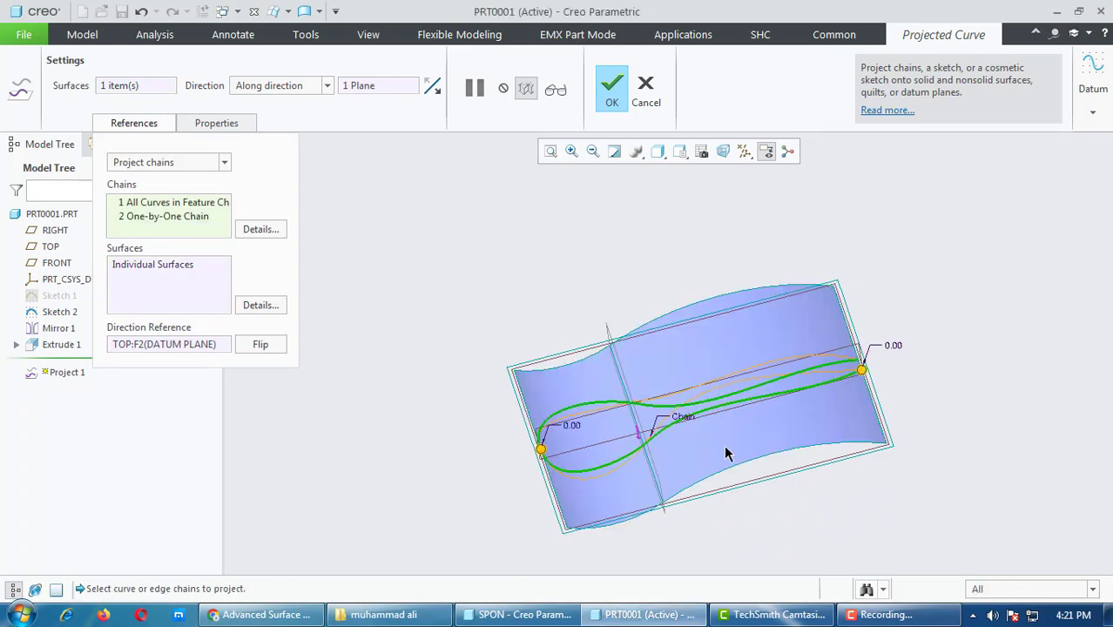
middle_click_drag(725, 453, 688, 418)
left_click(177, 276)
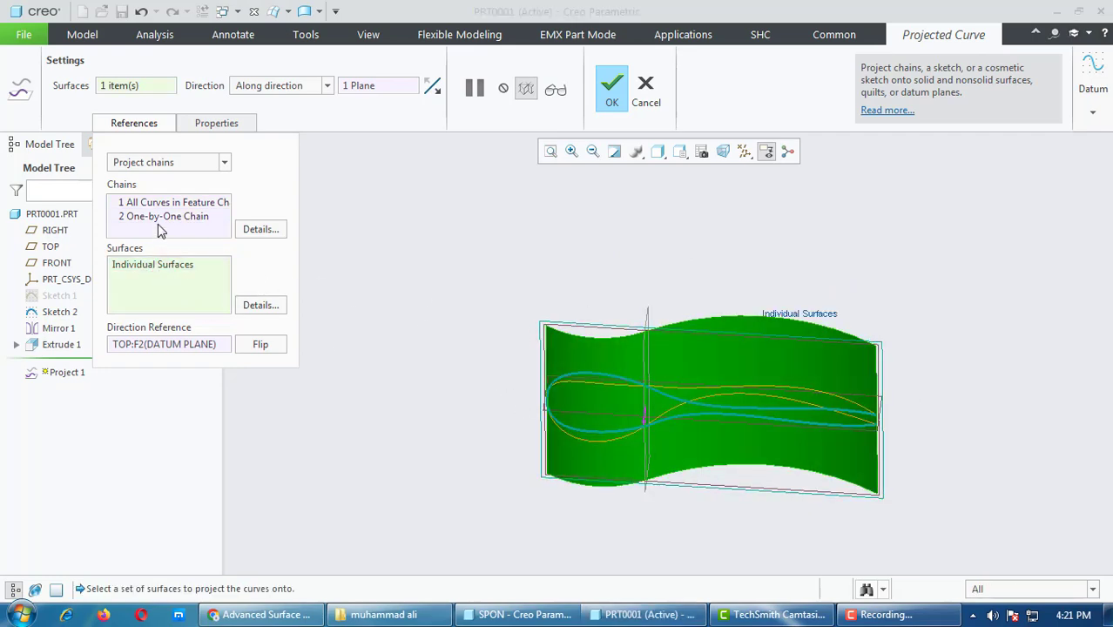
scroll(605, 379, "down", 4)
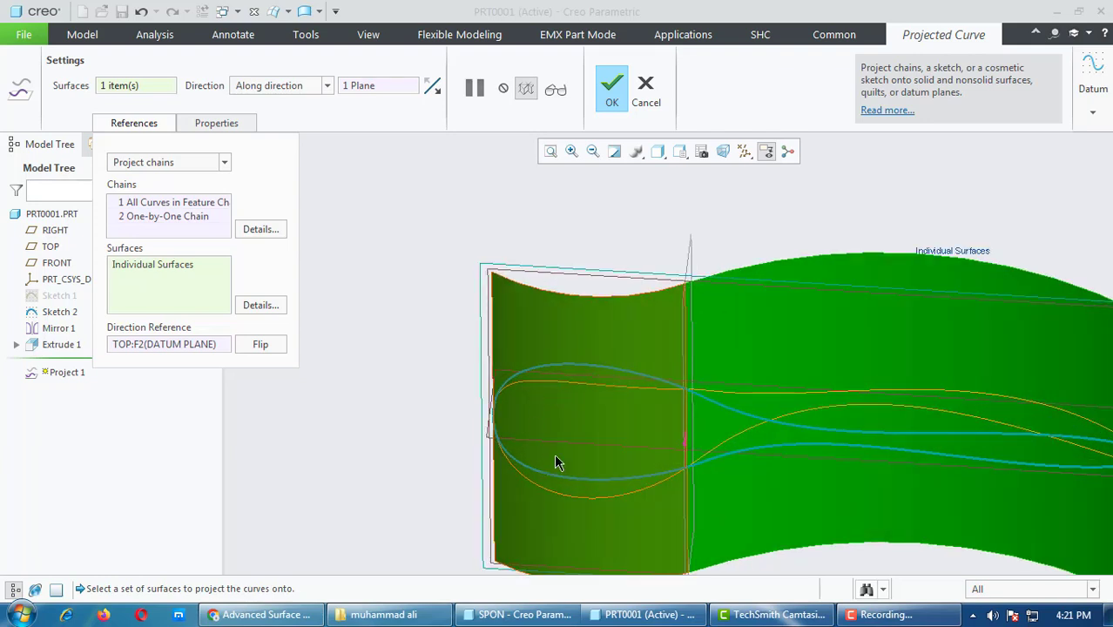
left_click(610, 91)
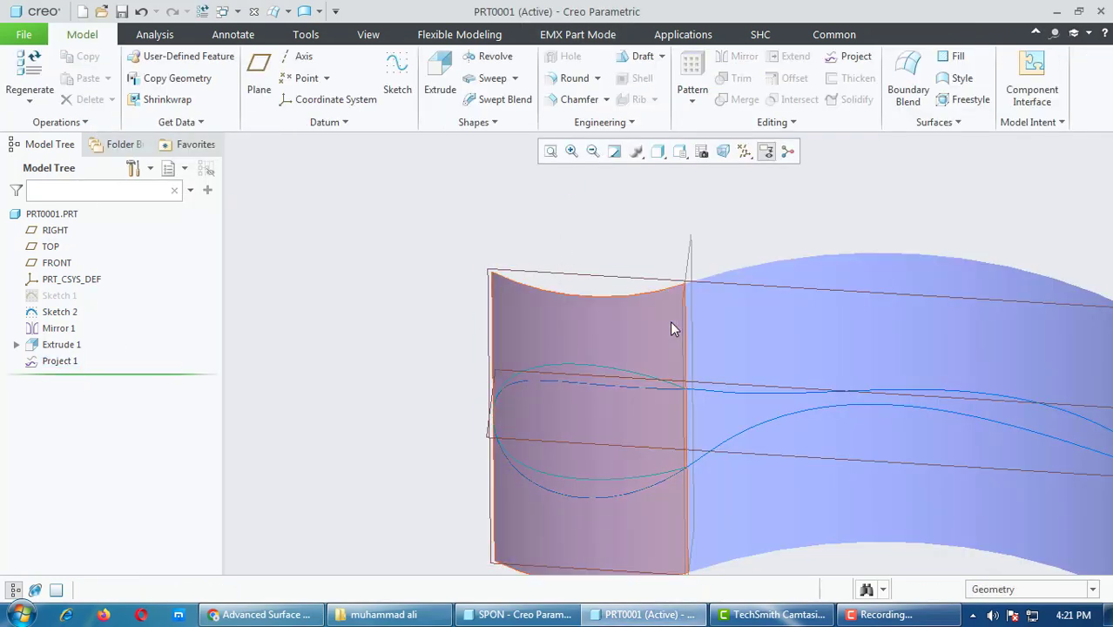
key("ctrl+d")
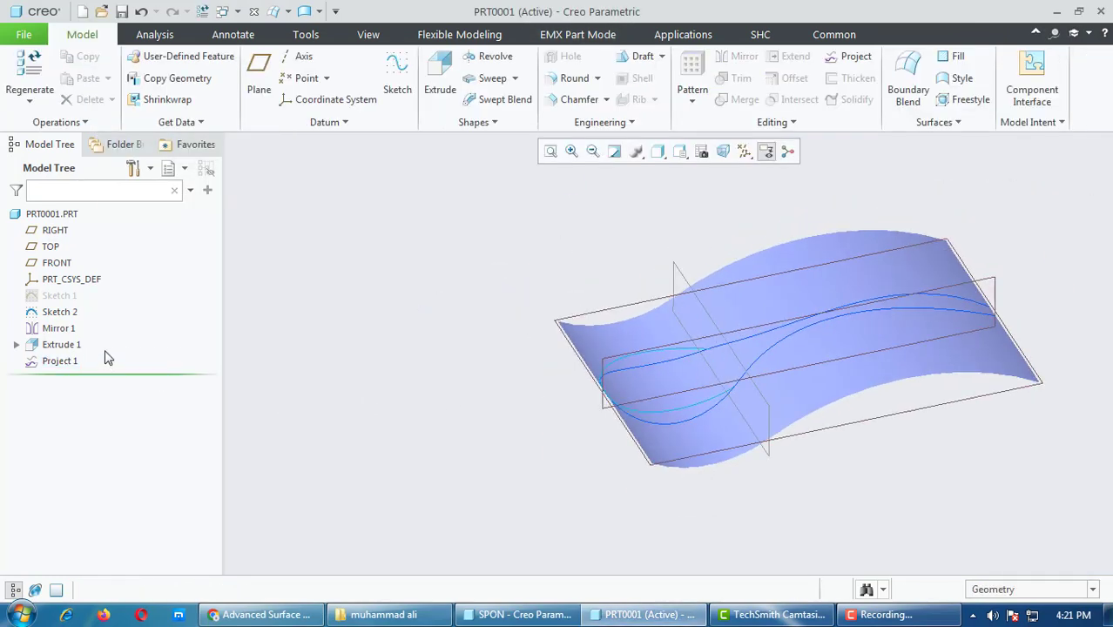
Step: Hide the flat outline curves Sketch 2 and Mirror 1
left_click(55, 328)
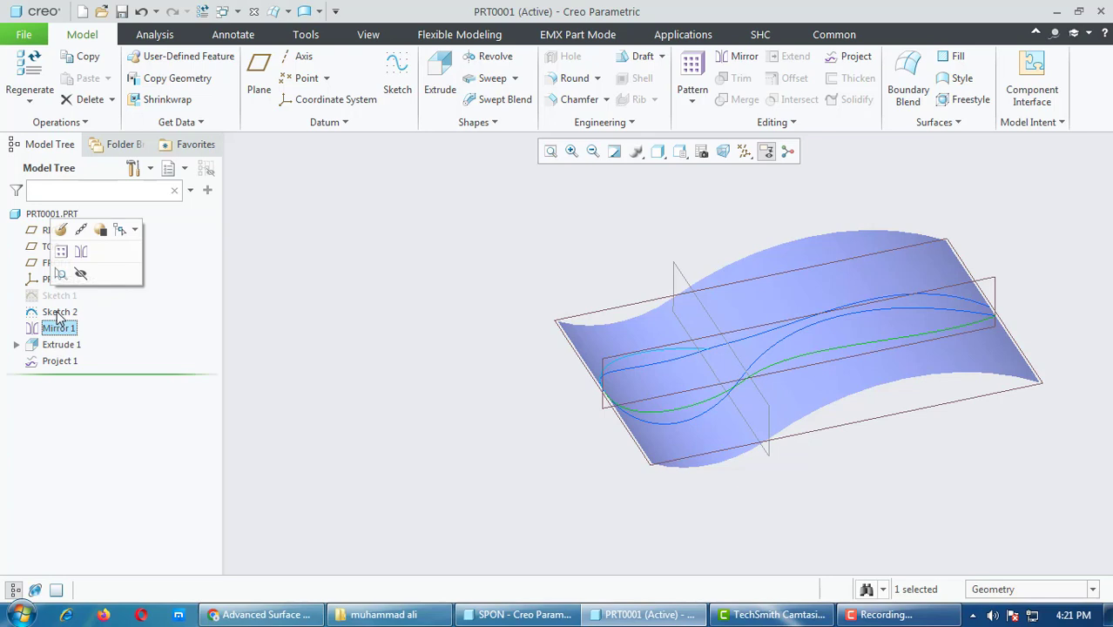
left_click(57, 314, "ctrl")
right_click(59, 314)
left_click(86, 281)
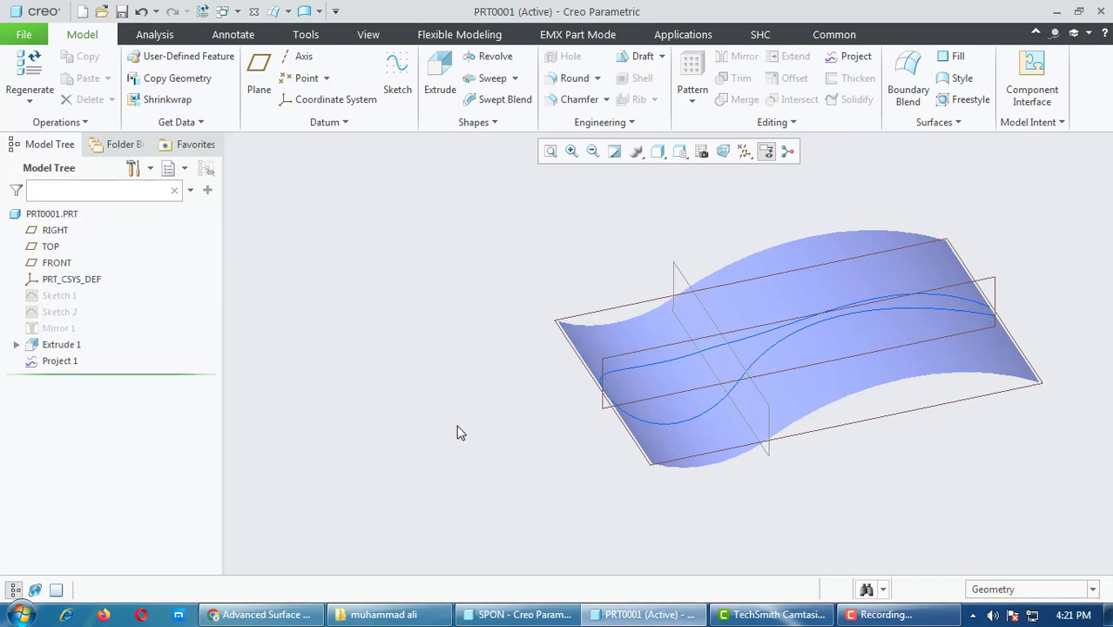
mouse_move(461, 433)
middle_mouse_down()
mouse_move(499, 453)
mouse_move(470, 398)
mouse_move(492, 440)
mouse_move(497, 427)
middle_mouse_up()
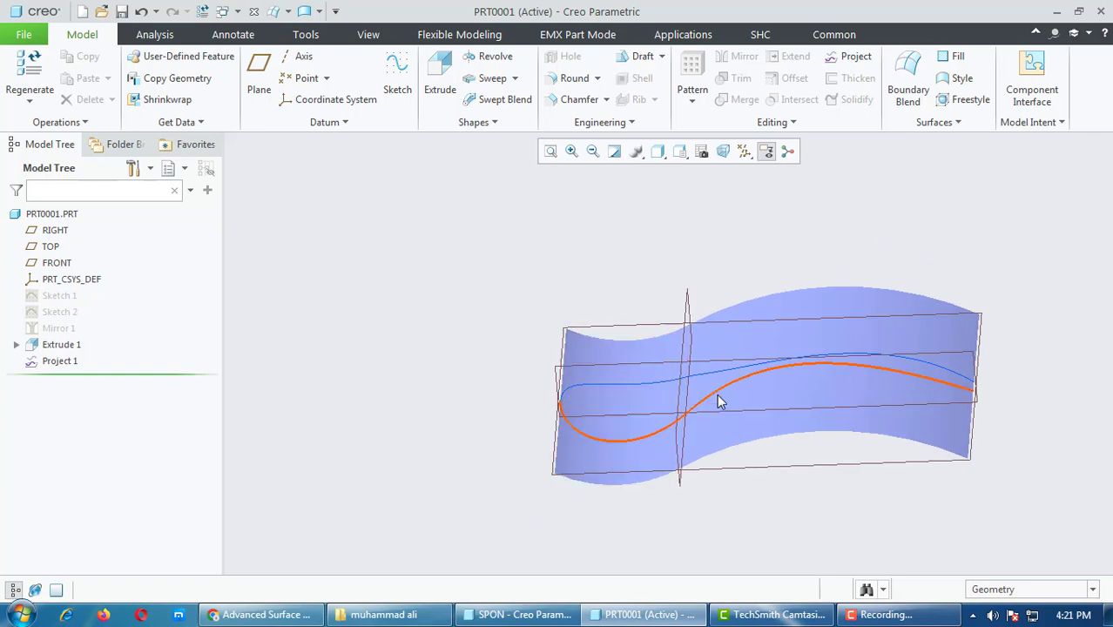
Step: Hide the extruded surface Extrude 1 so that only the projected outline curves are shown
right_click(61, 348)
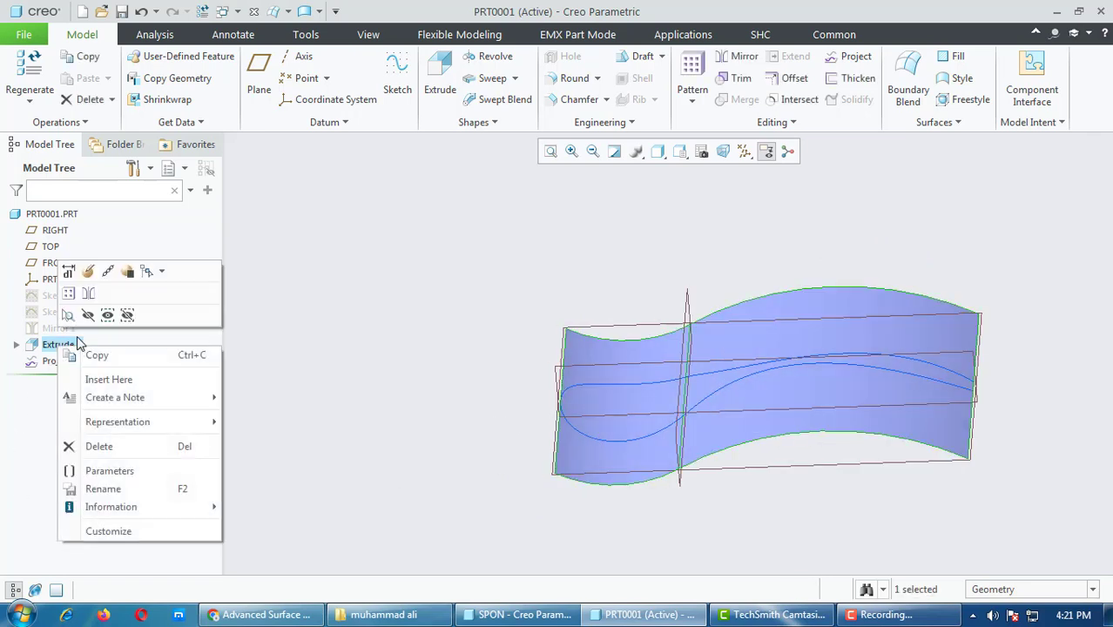
left_click(87, 316)
middle_click_drag(437, 355, 453, 314)
middle_click_drag(678, 415, 803, 428)
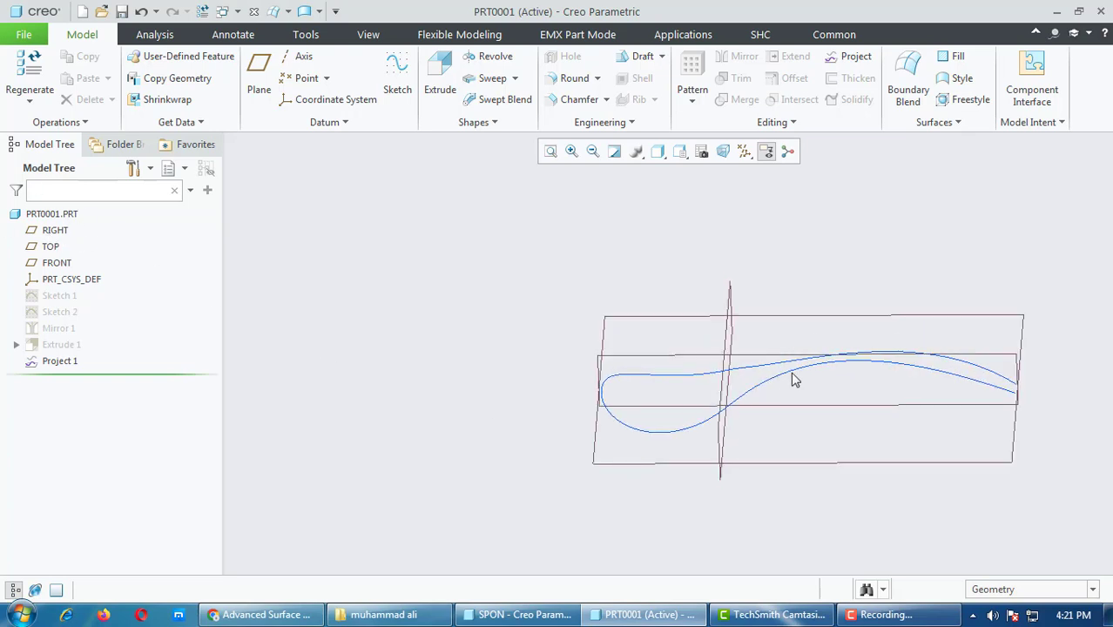
Step: Hide the FRONT datum plane
left_click(728, 347)
left_click(635, 325)
left_click(635, 321)
left_click(618, 357, "ctrl")
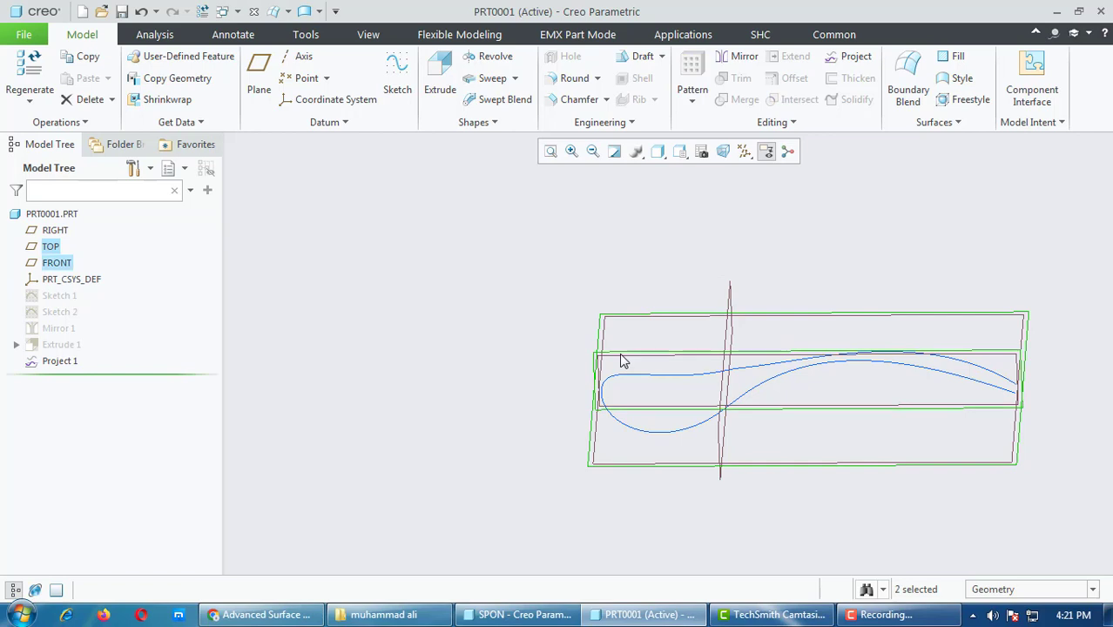
right_click(46, 265)
left_click(85, 225)
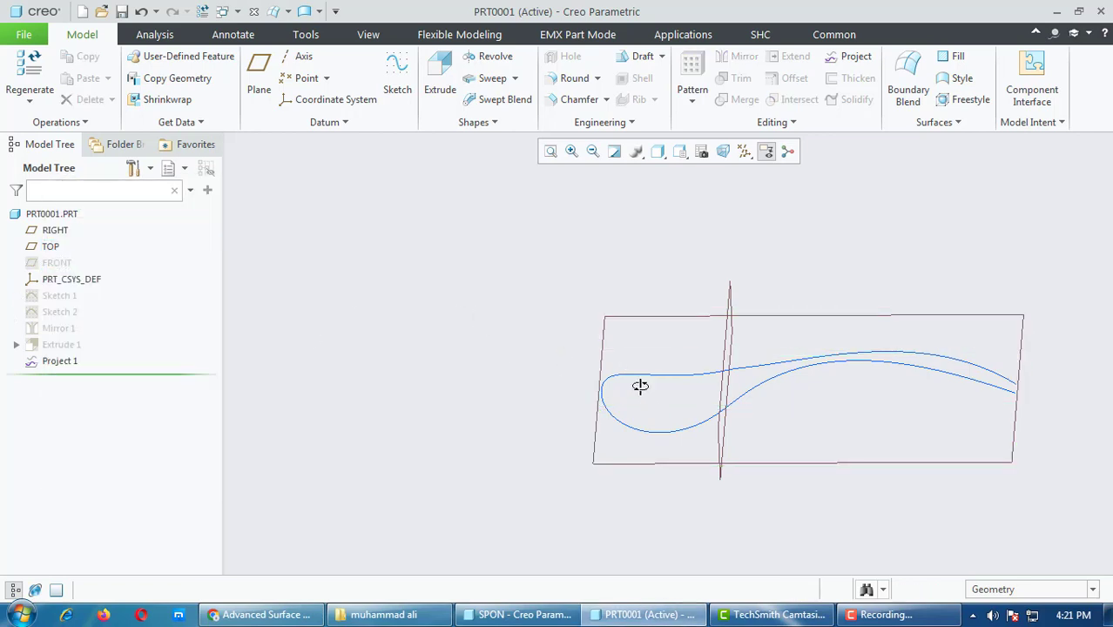
middle_click_drag(640, 386, 767, 423)
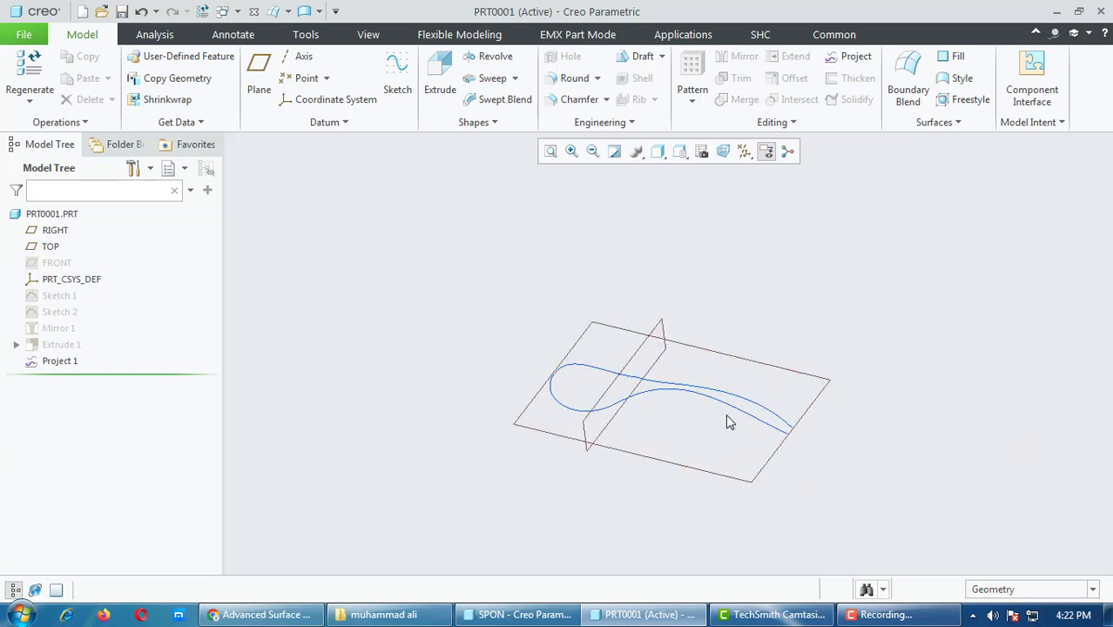
Step: Start a datum plane through the two handle-end points of the projected outline curves
scroll(730, 422, "up", 3)
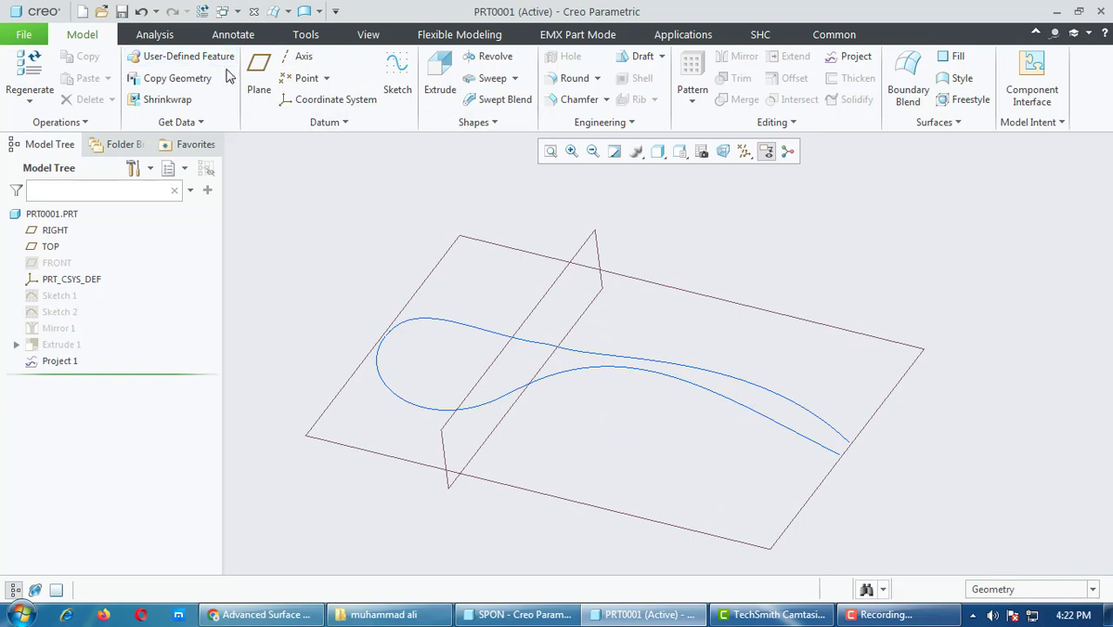
left_click(259, 77)
scroll(856, 444, "up", 2)
scroll(856, 444, "down", 2)
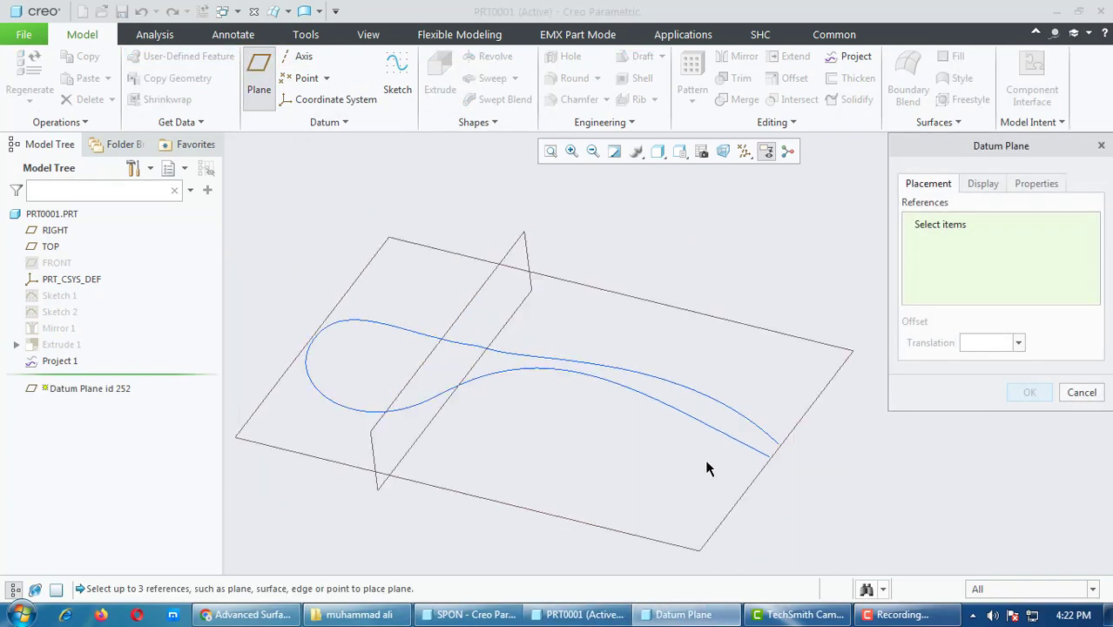
scroll(778, 449, "up", 4)
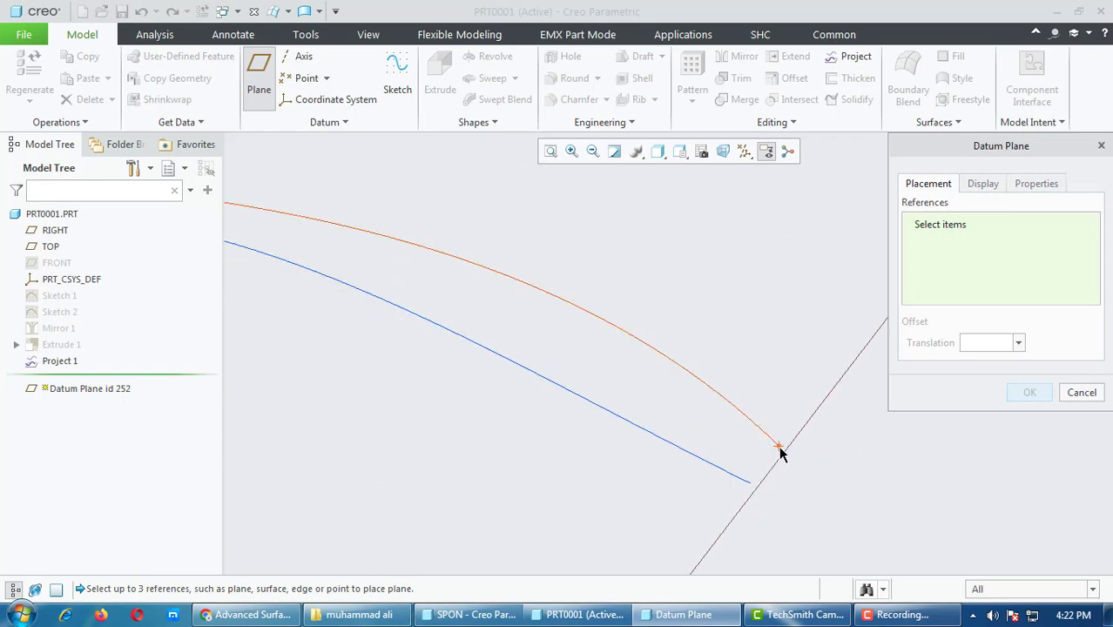
left_click(778, 448)
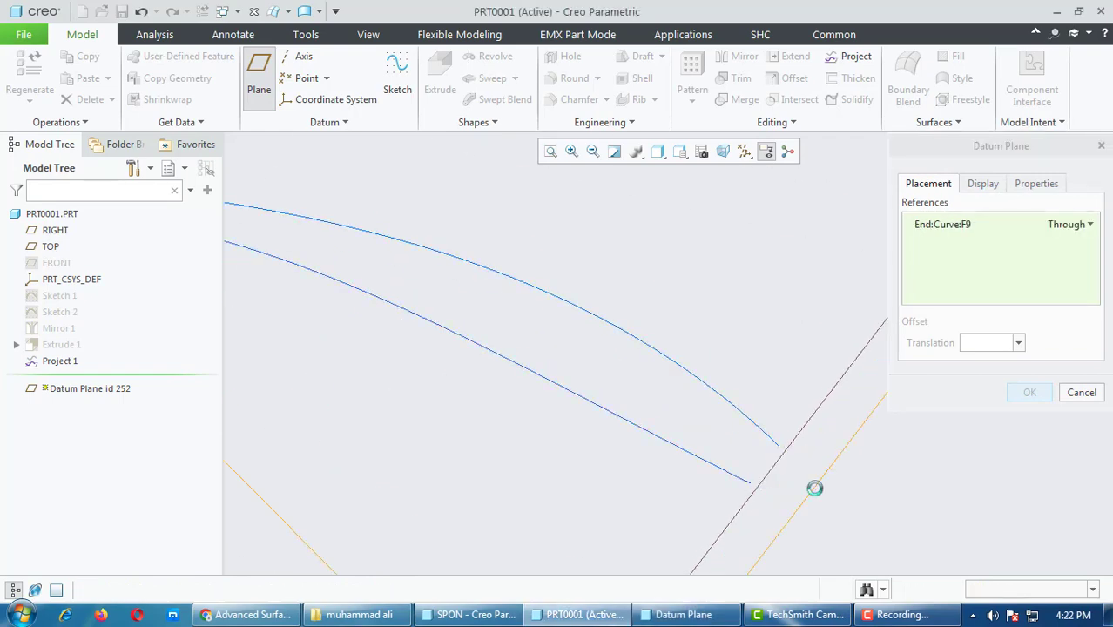
left_click(752, 485)
scroll(848, 496, "down", 3)
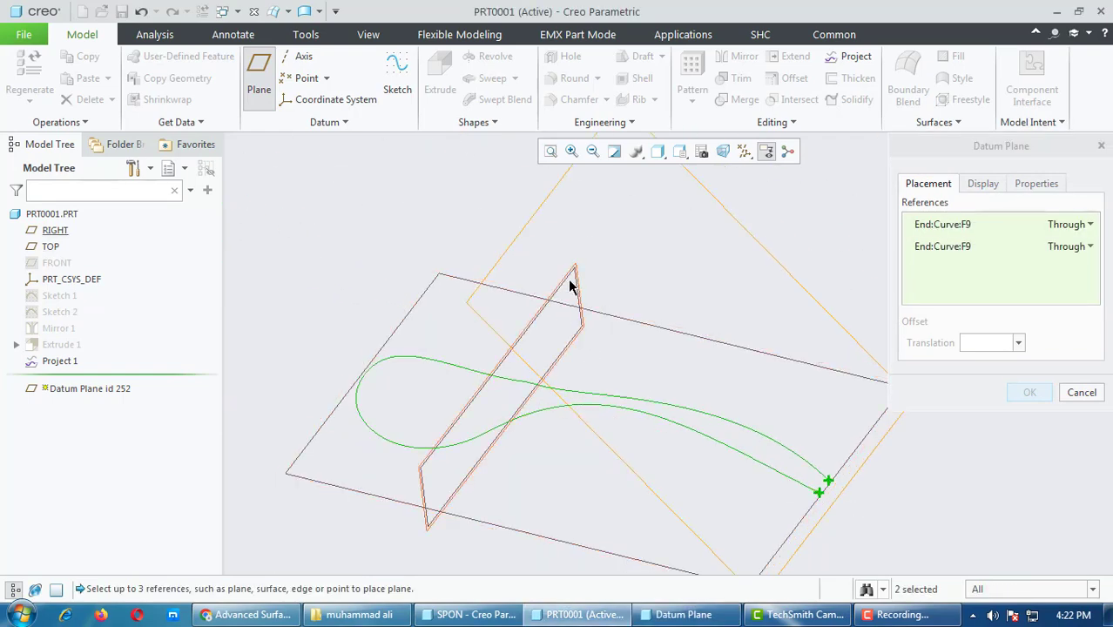
Step: Make the handle-end datum plane normal to the TOP plane and create it
left_click(567, 281, "ctrl")
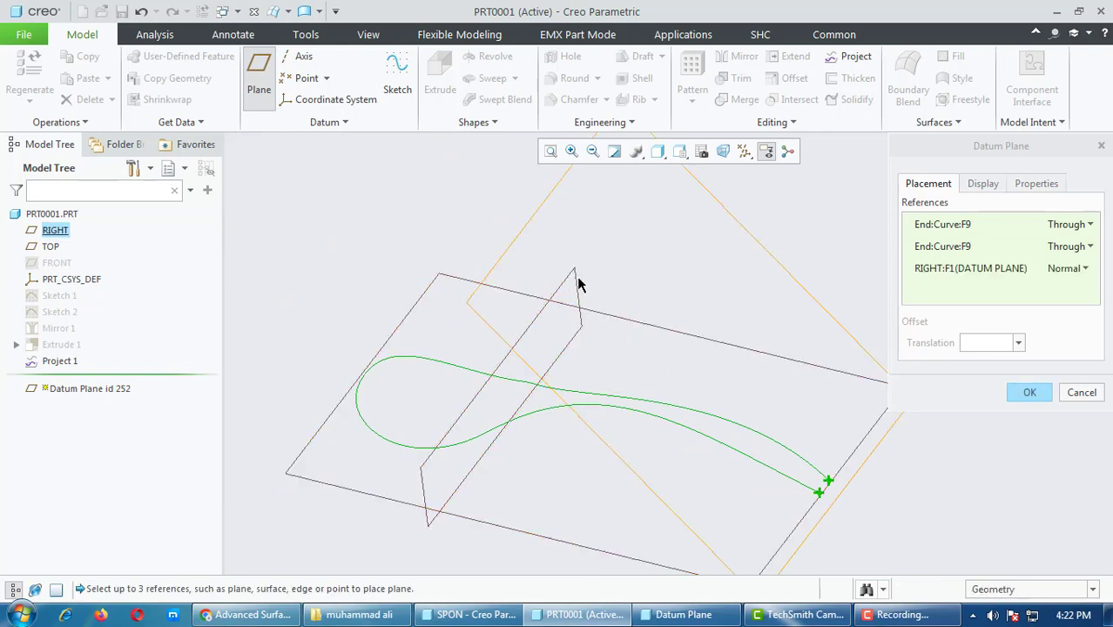
left_click(575, 280, "ctrl")
left_click(730, 360, "ctrl")
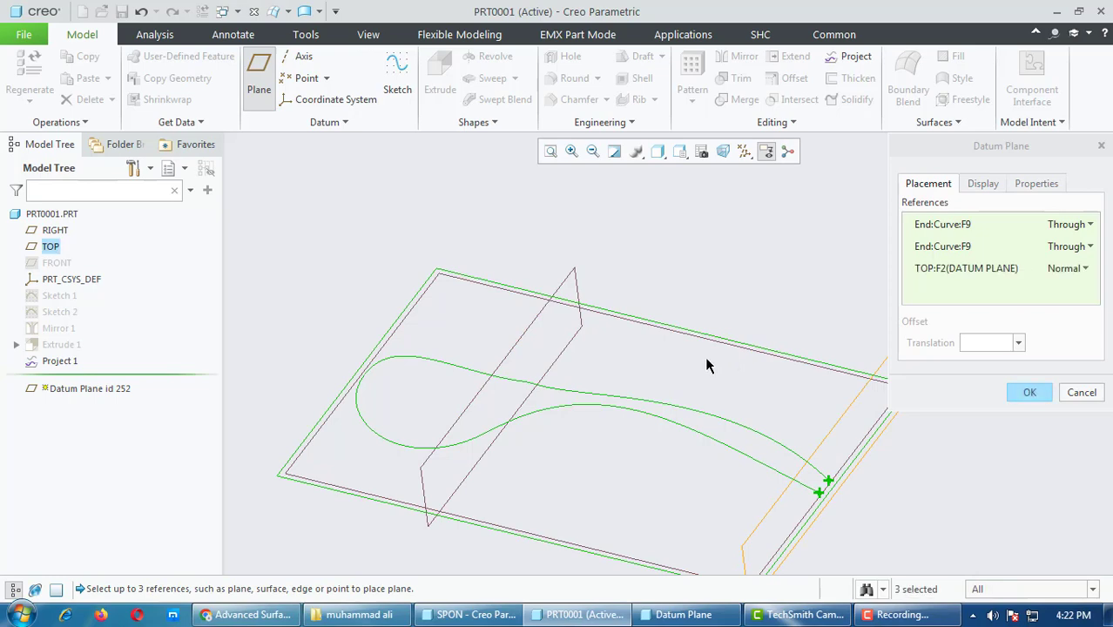
scroll(733, 385, "up", 2)
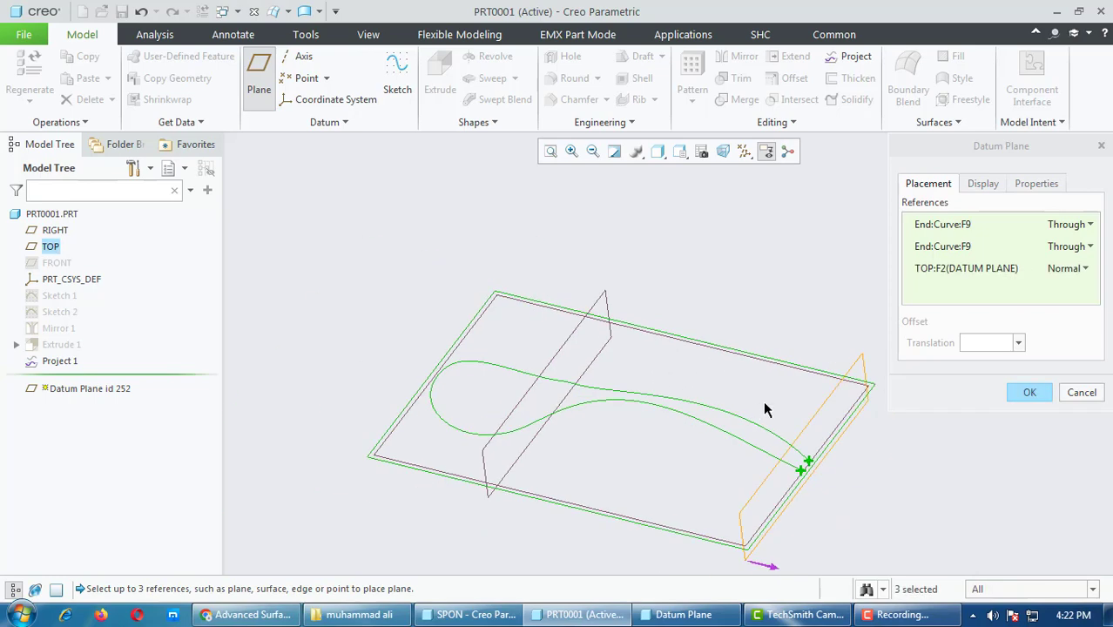
scroll(834, 473, "down", 2)
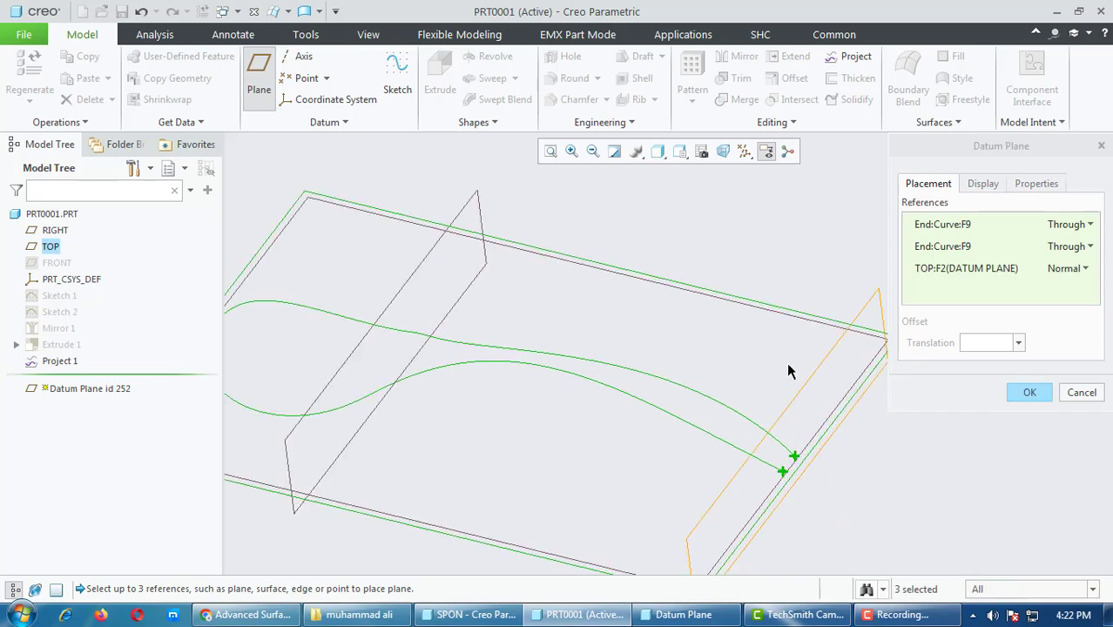
scroll(730, 409, "up", 2)
mouse_move(733, 410)
middle_mouse_down()
mouse_move(740, 368)
mouse_move(763, 369)
mouse_move(734, 396)
mouse_move(770, 392)
middle_mouse_up()
scroll(750, 388, "up", 4)
scroll(803, 391, "down", 2)
scroll(806, 398, "down", 1)
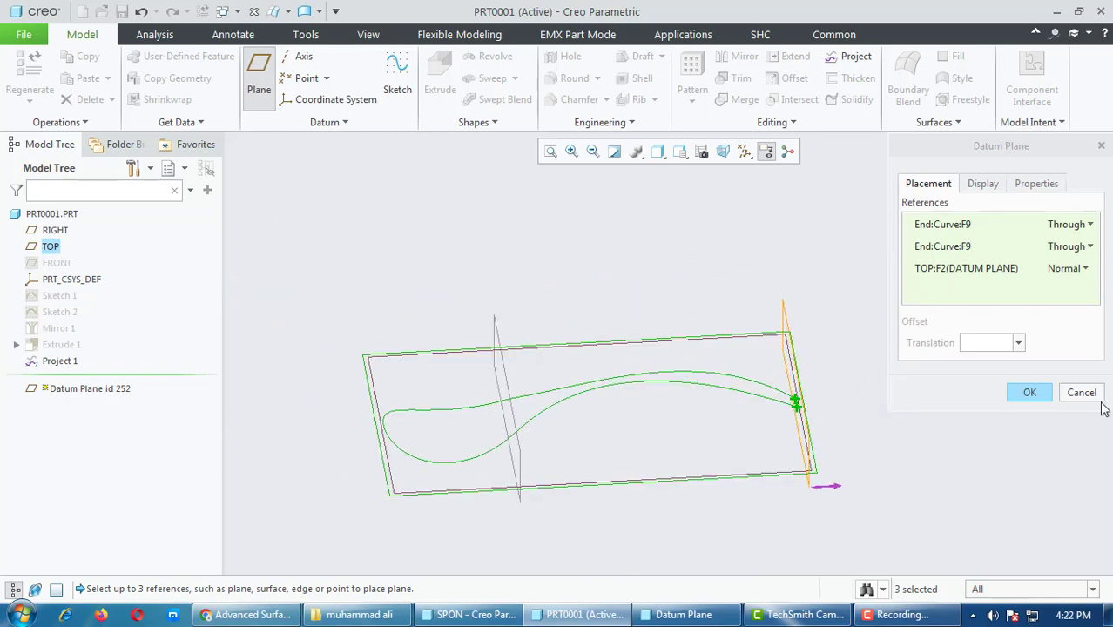
left_click(1030, 393)
middle_click_drag(984, 423, 766, 411)
key("Escape")
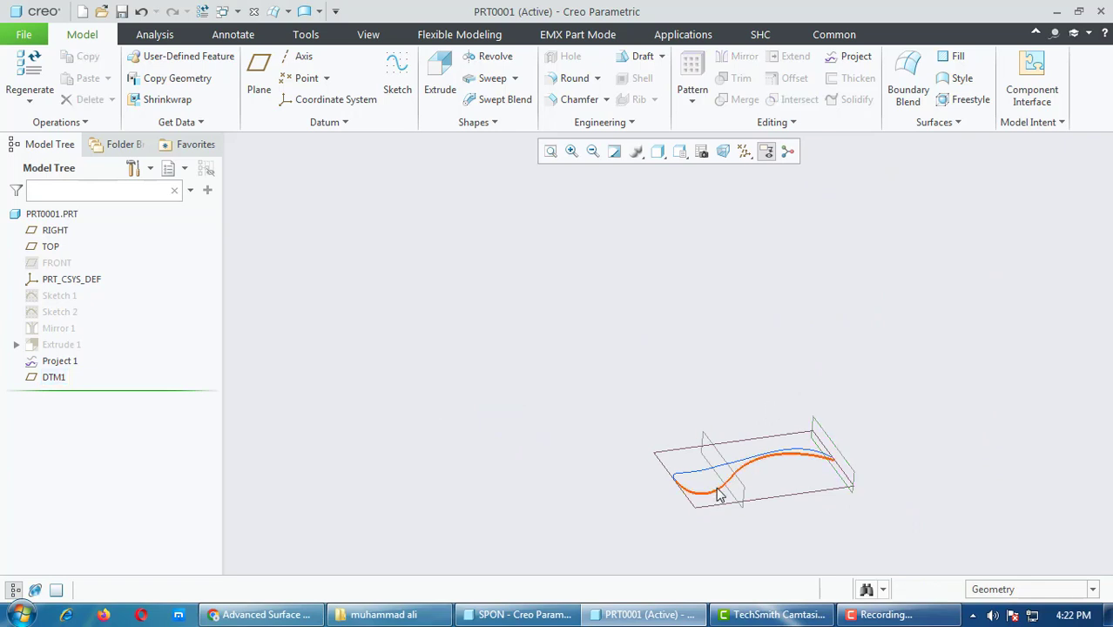
Step: Create a datum plane offset 5 from the RIGHT plane towards the handle
middle_click_drag(720, 494, 736, 497)
left_click(747, 487)
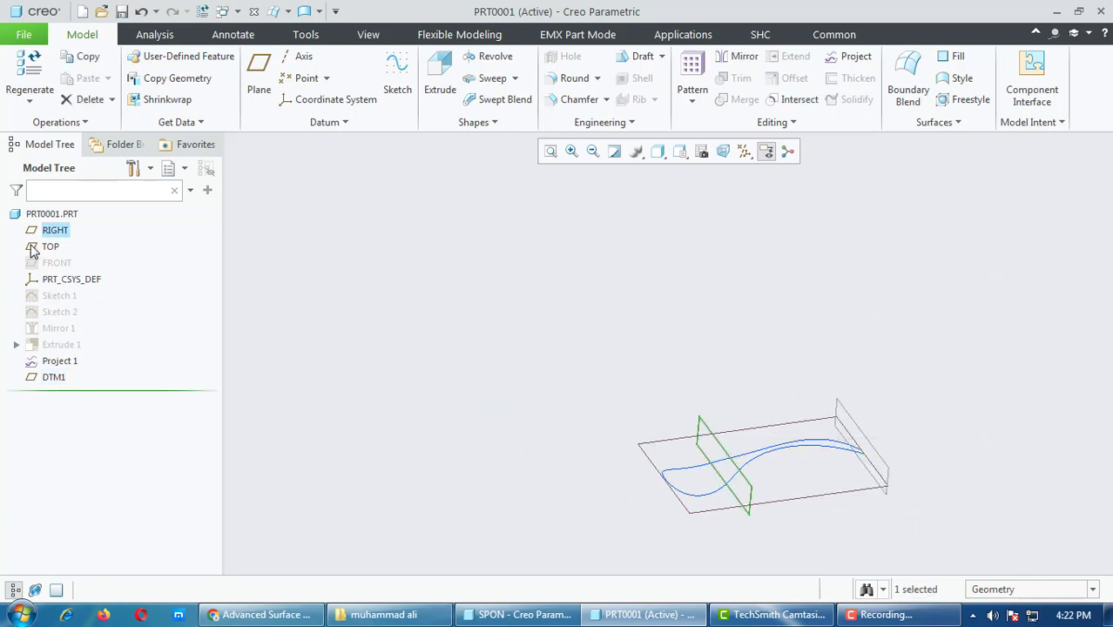
left_click(263, 77)
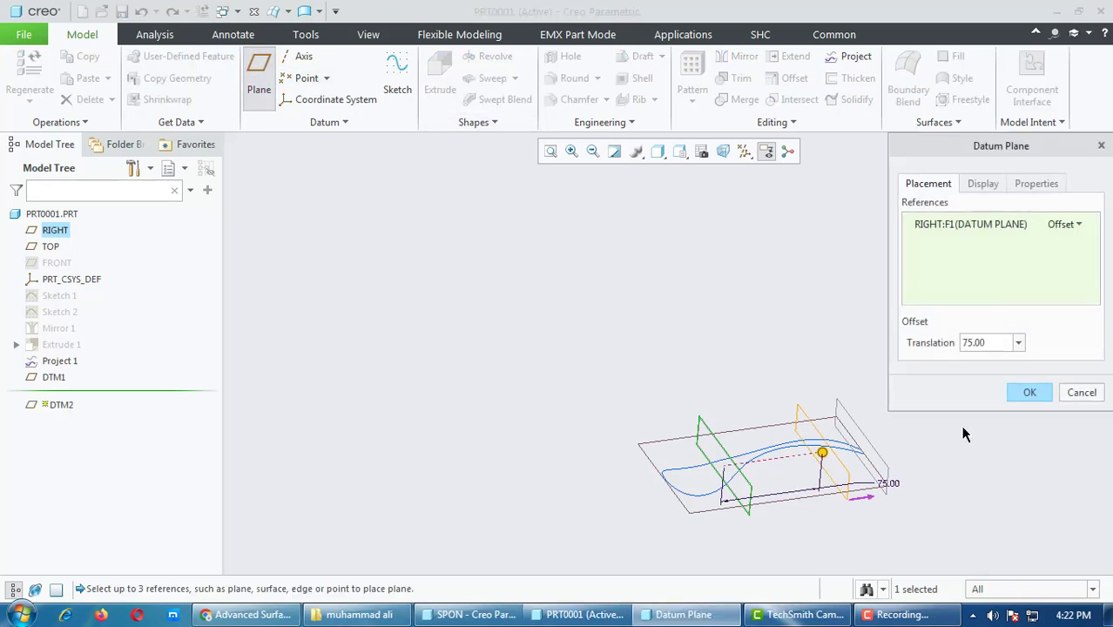
scroll(785, 462, "down", 3)
middle_click_drag(787, 461, 807, 415)
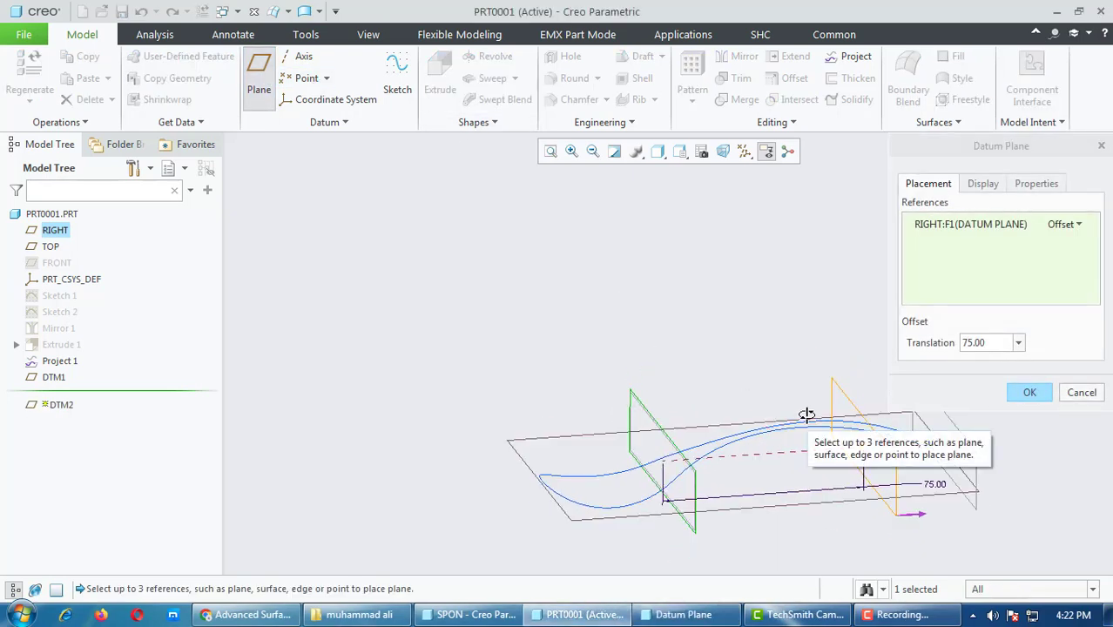
double_click(979, 341)
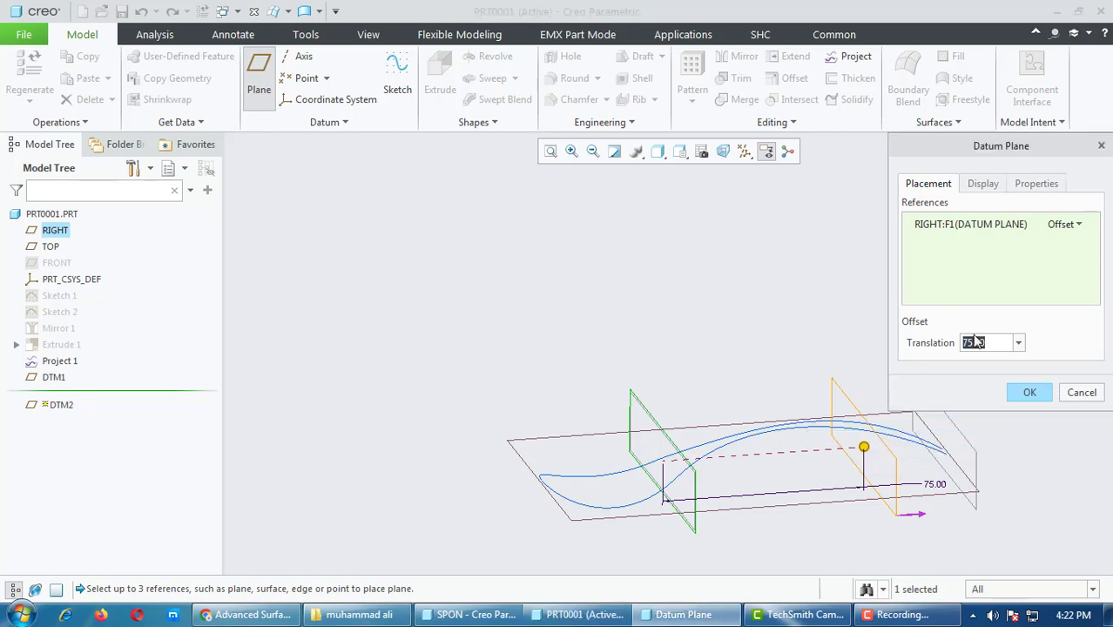
type("5")
key("Return")
mouse_move(788, 313)
middle_mouse_down()
mouse_move(770, 320)
mouse_move(782, 327)
middle_mouse_up()
left_click(1030, 394)
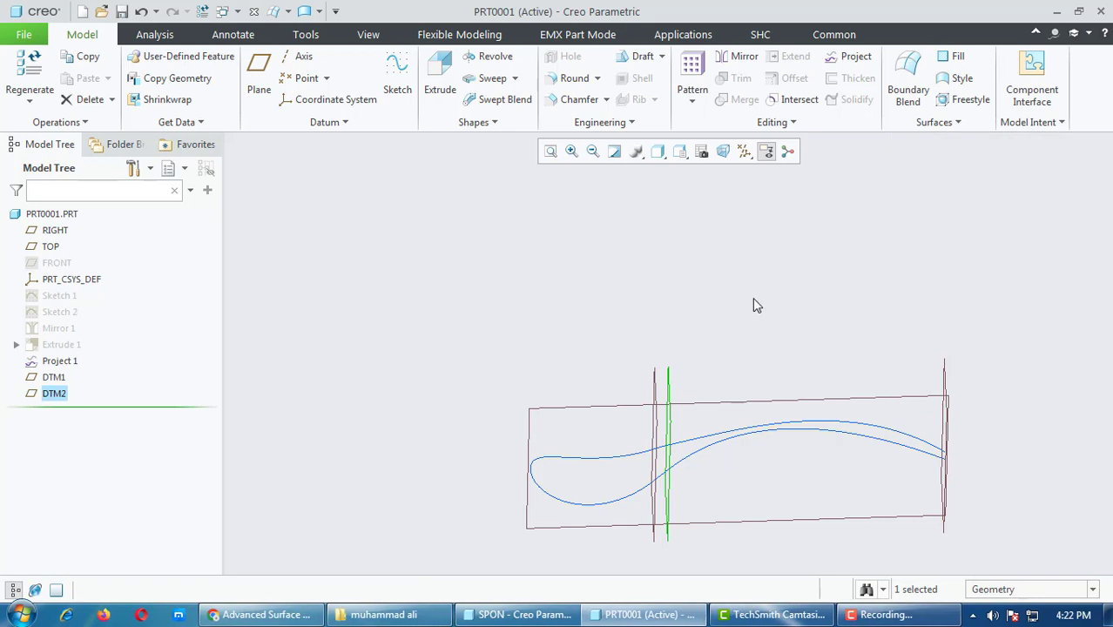
Step: Create a datum plane offset 5 from the RIGHT plane on the bowl side
left_click(658, 374)
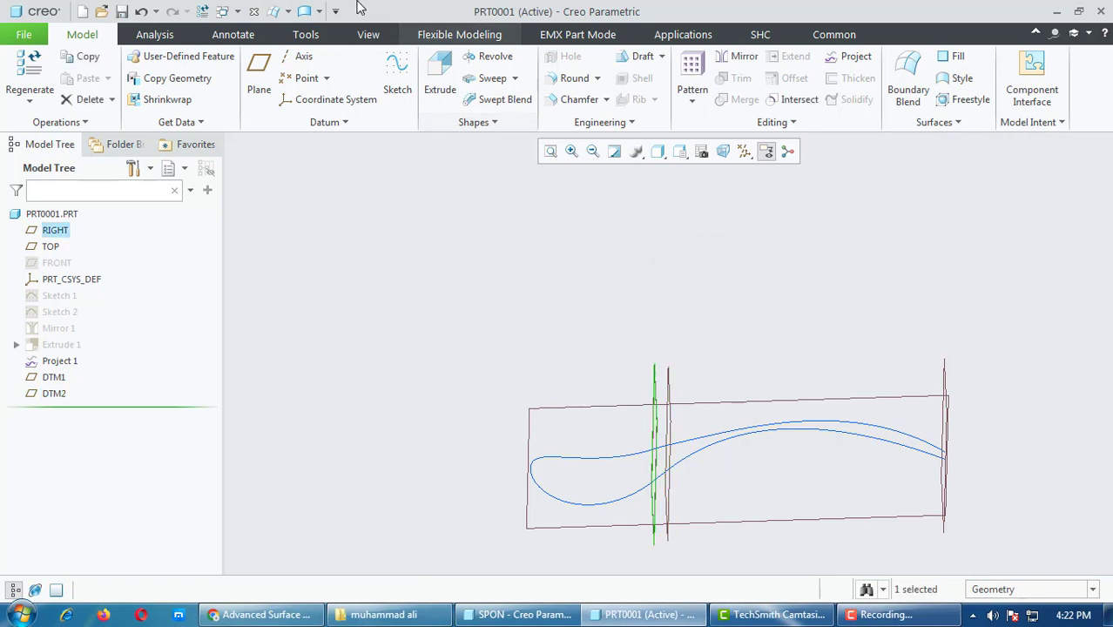
left_click(259, 74)
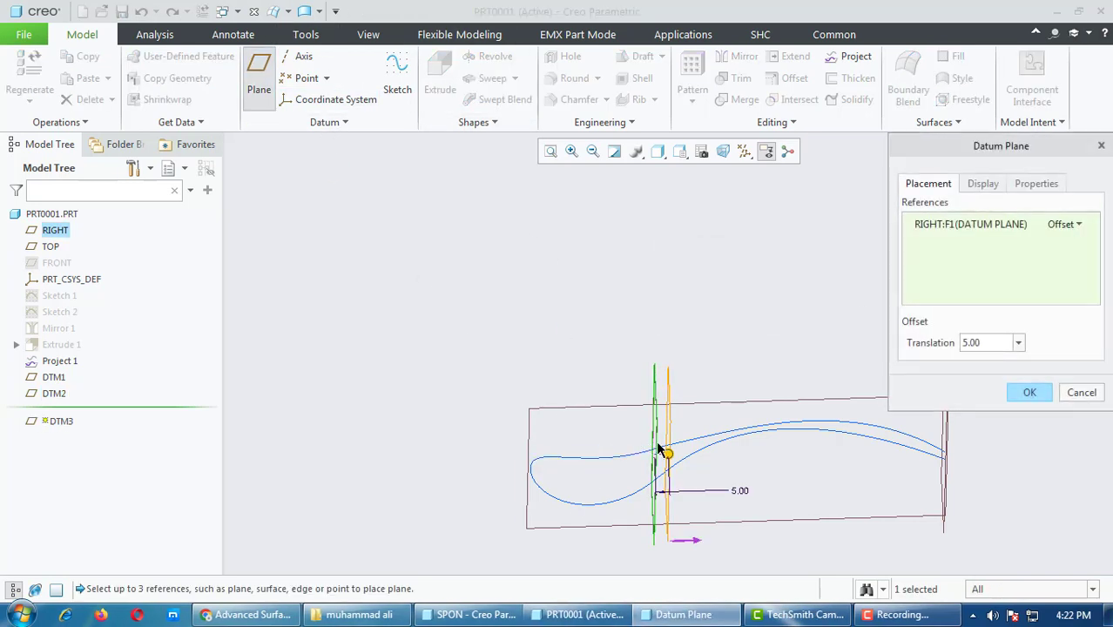
left_click_drag(667, 461, 622, 463)
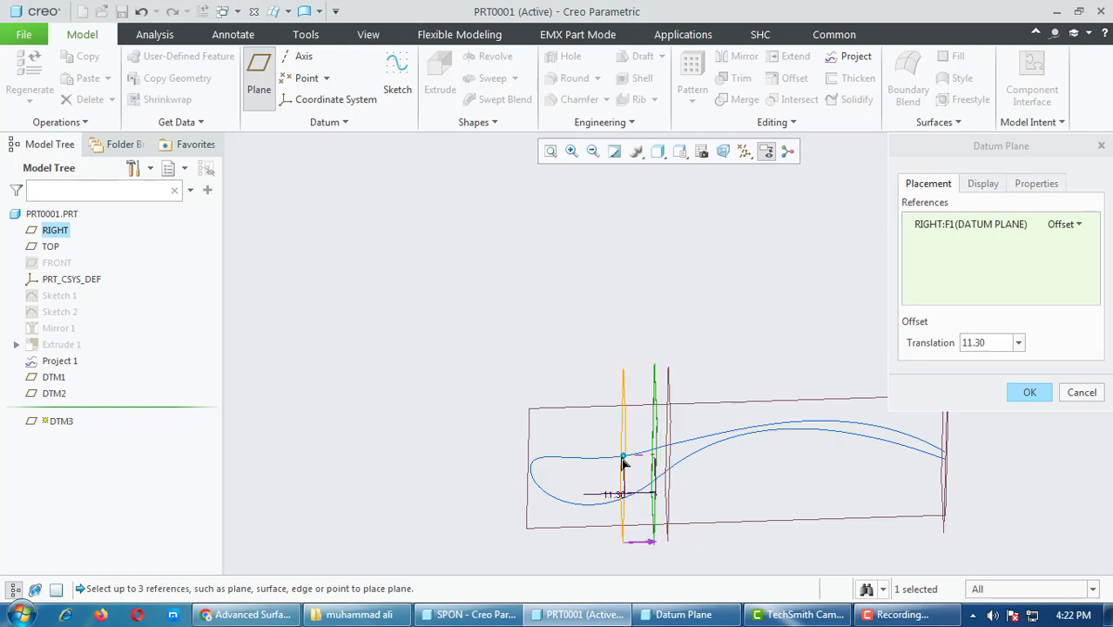
double_click(991, 342)
type("5")
key("Return")
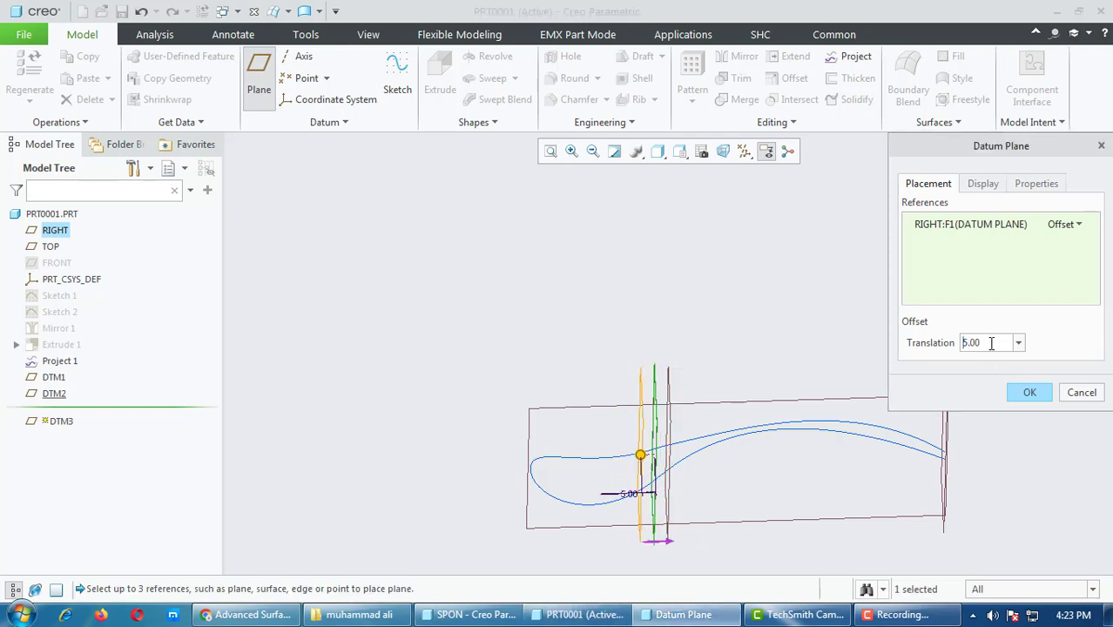
left_click(1029, 393)
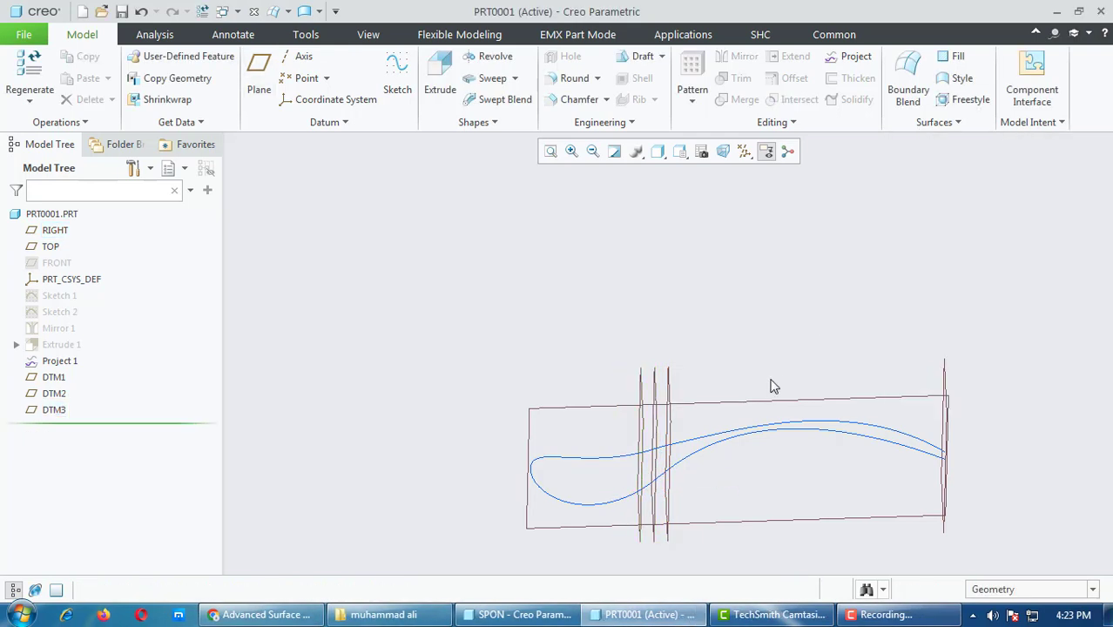
Step: Create a datum plane offset 23 from the RIGHT plane on the bowl side, crossing the spoon bowl
left_click(57, 235)
mouse_move(728, 248)
middle_mouse_down()
mouse_move(710, 243)
mouse_move(725, 254)
middle_mouse_up()
left_click(259, 78)
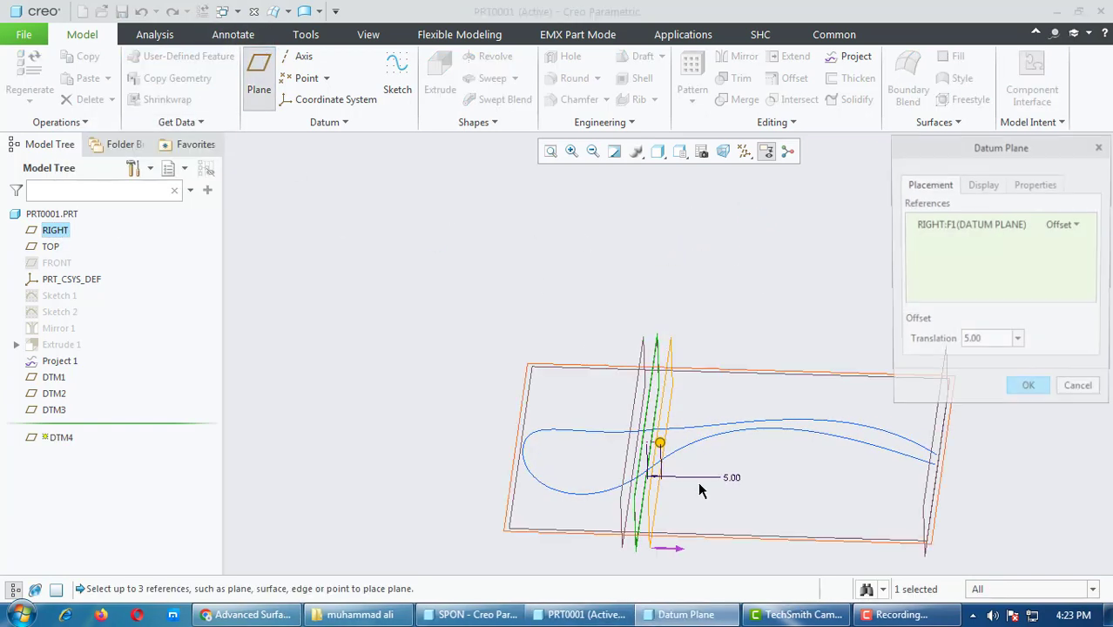
left_click_drag(534, 433, 547, 438)
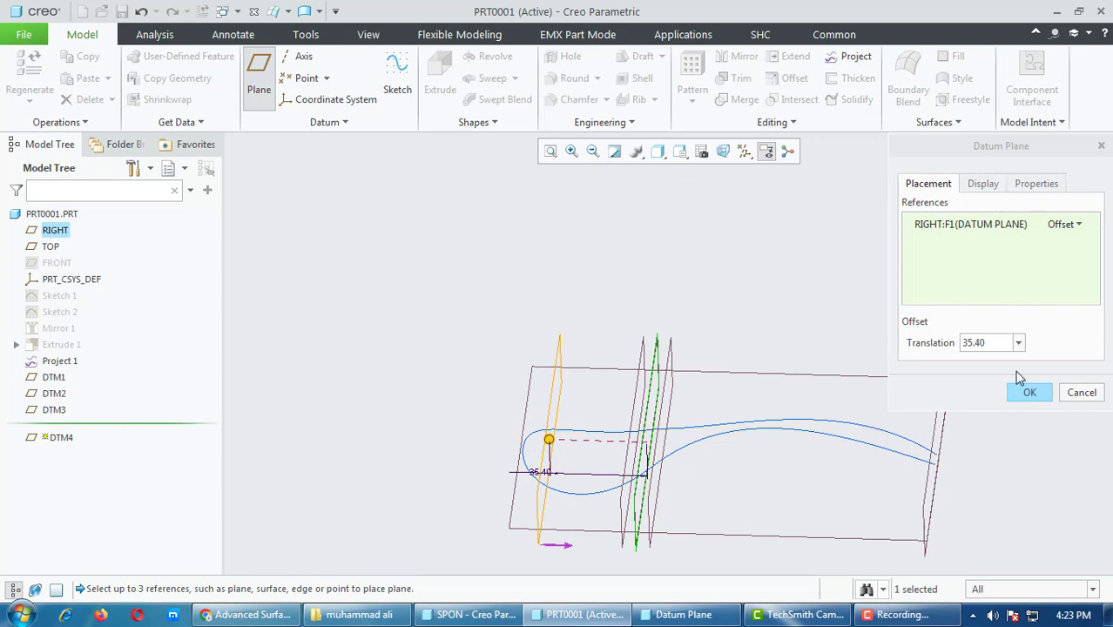
double_click(994, 343)
type("23")
key("Return")
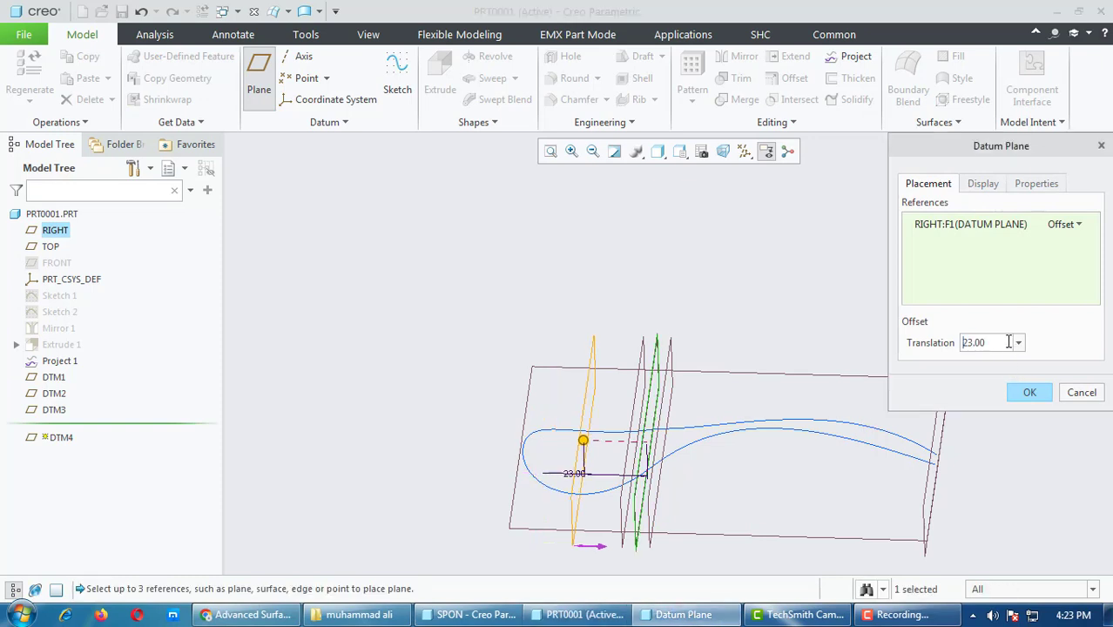
middle_click_drag(939, 419, 609, 412)
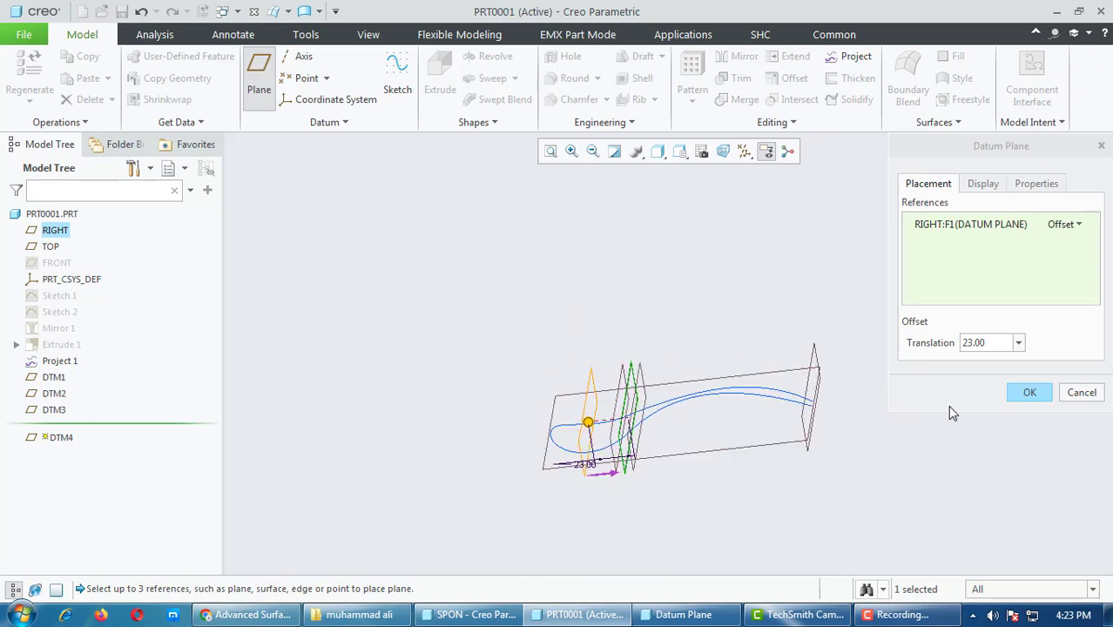
left_click(1036, 392)
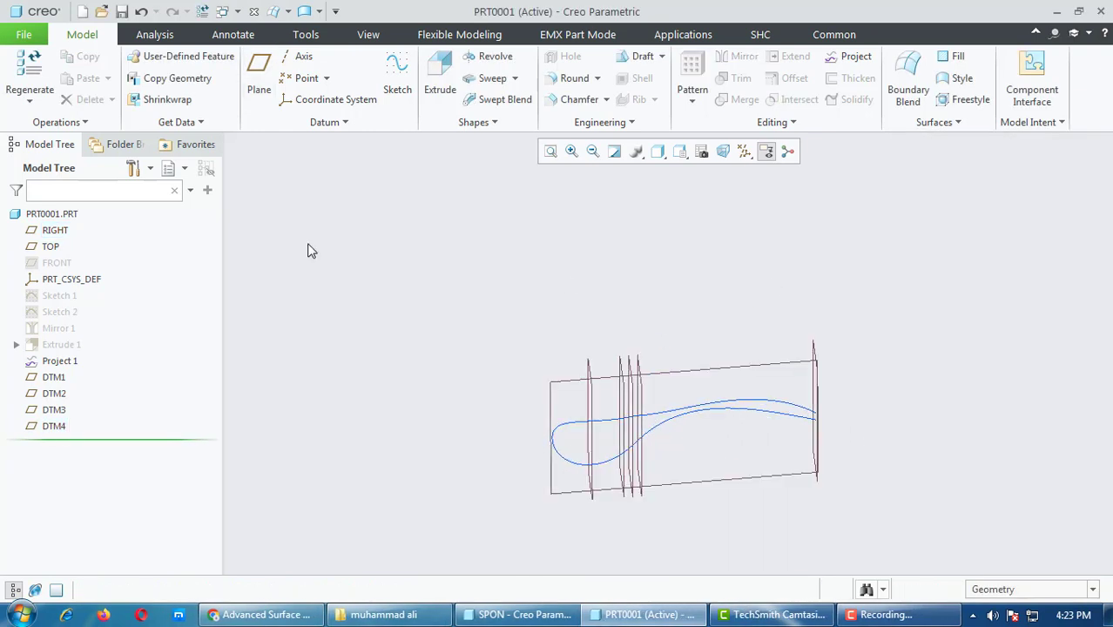
Step: Create a datum plane offset 23 from the RIGHT plane on the handle side
left_click(50, 230)
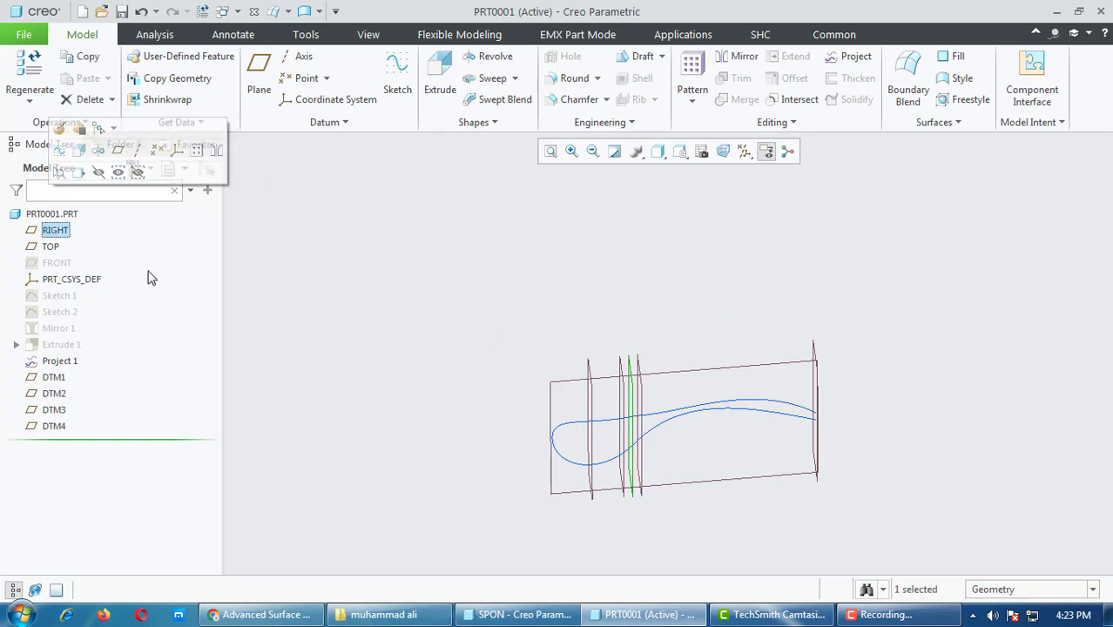
left_click(259, 77)
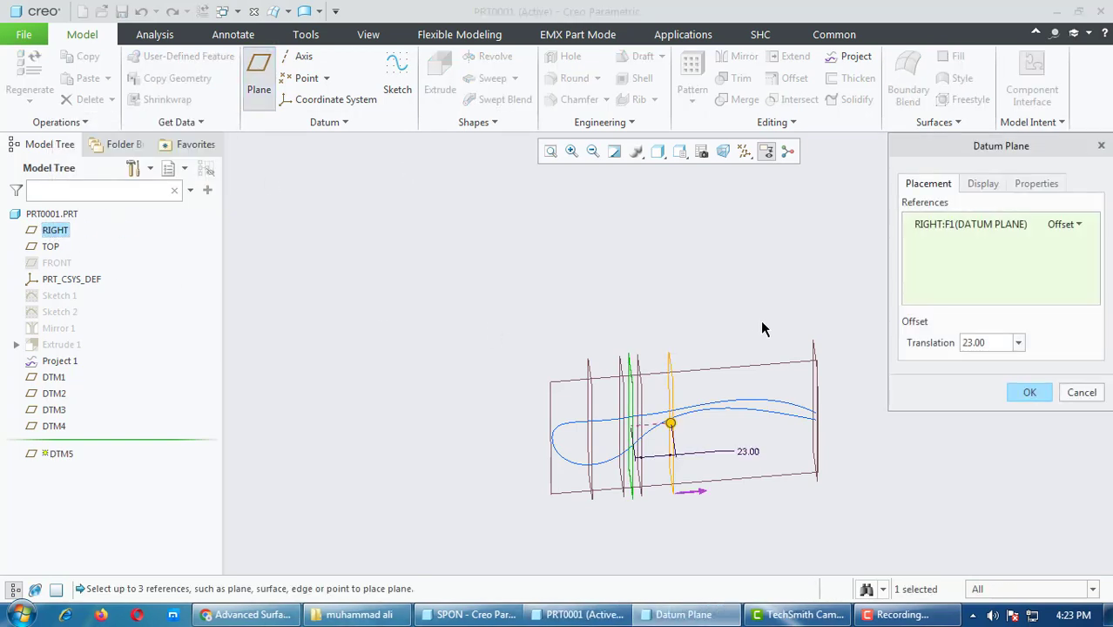
middle_click_drag(736, 348, 725, 392)
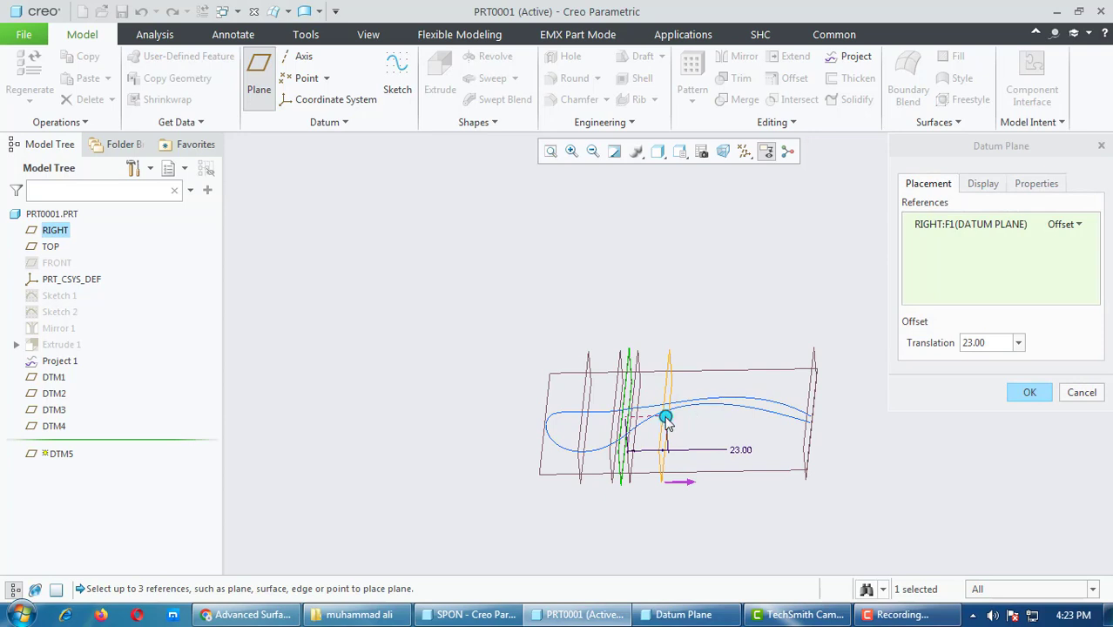
left_click_drag(666, 418, 679, 416)
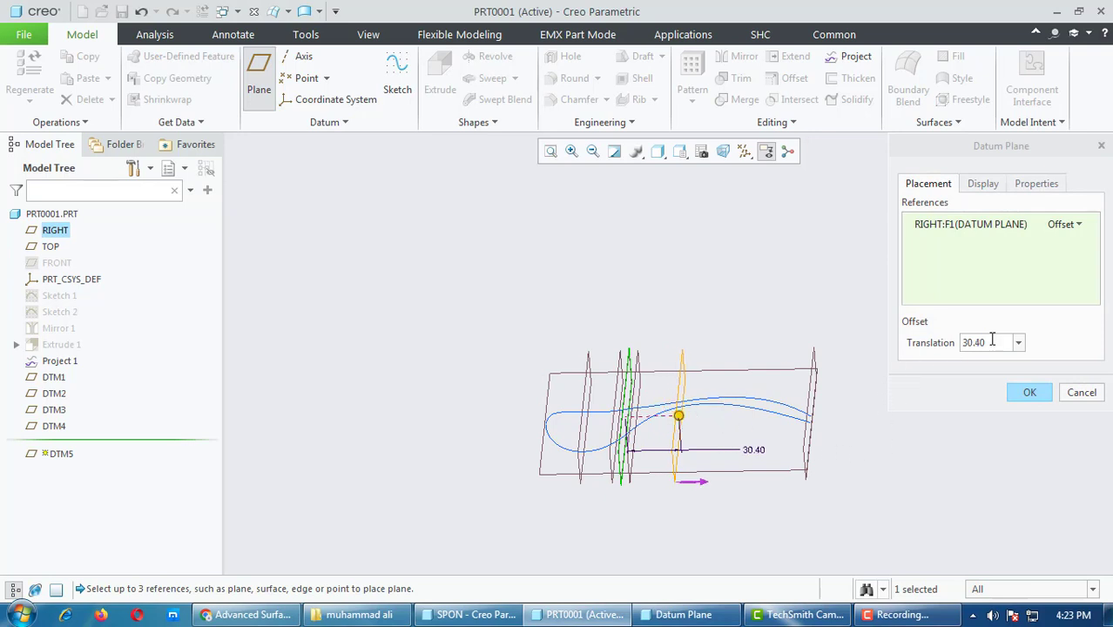
mouse_move(746, 472)
middle_mouse_down()
mouse_move(746, 497)
mouse_move(739, 471)
middle_mouse_up()
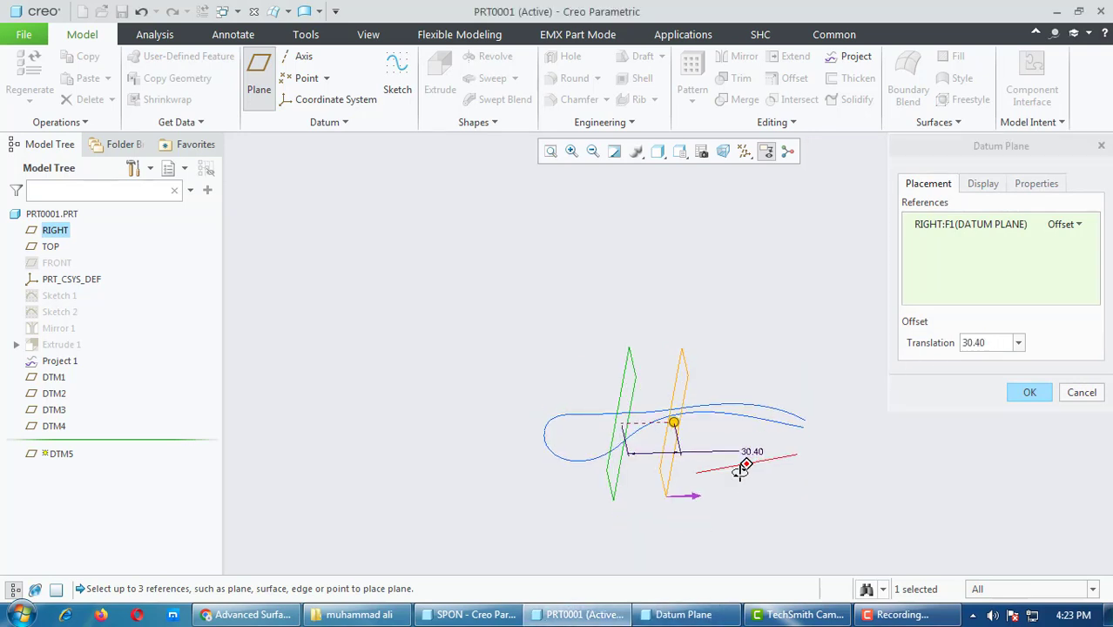
double_click(974, 342)
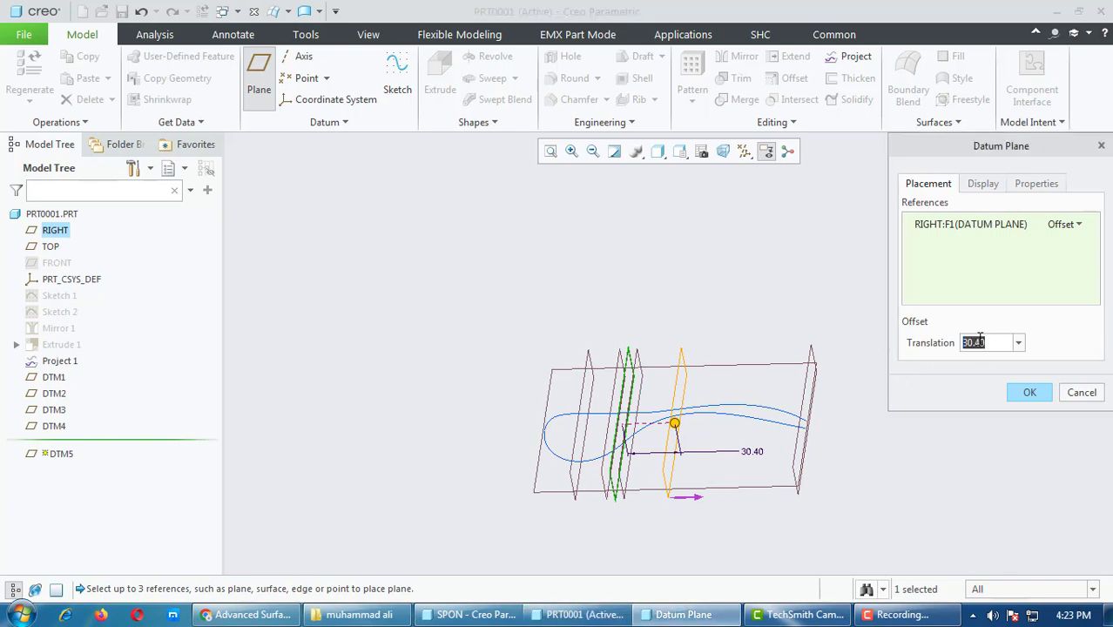
type("23.")
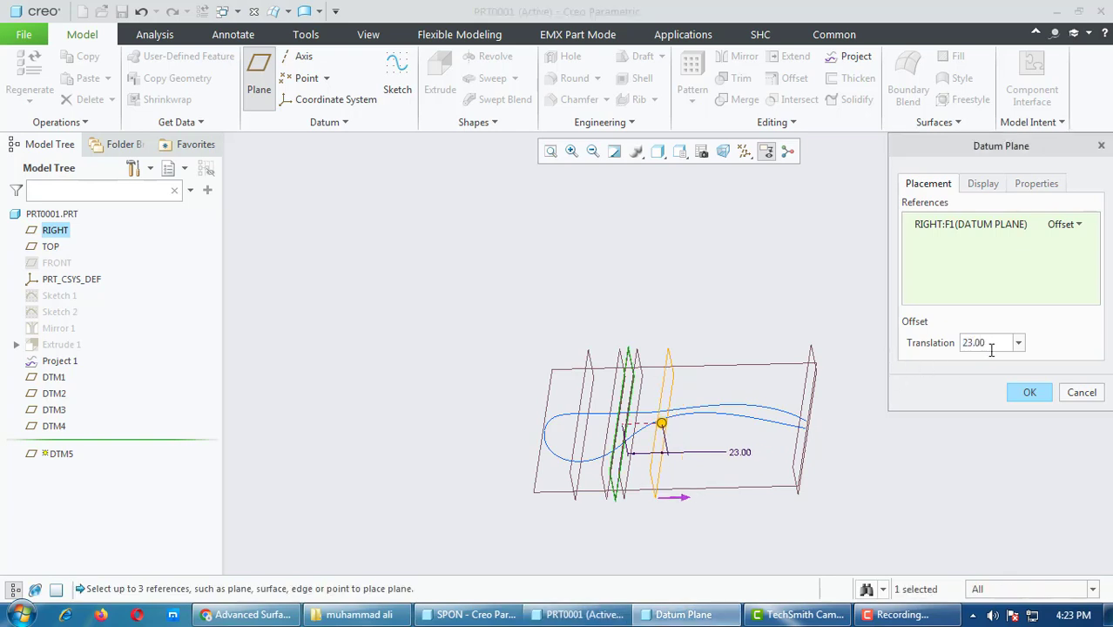
middle_click_drag(852, 481, 880, 443)
left_click(1031, 392)
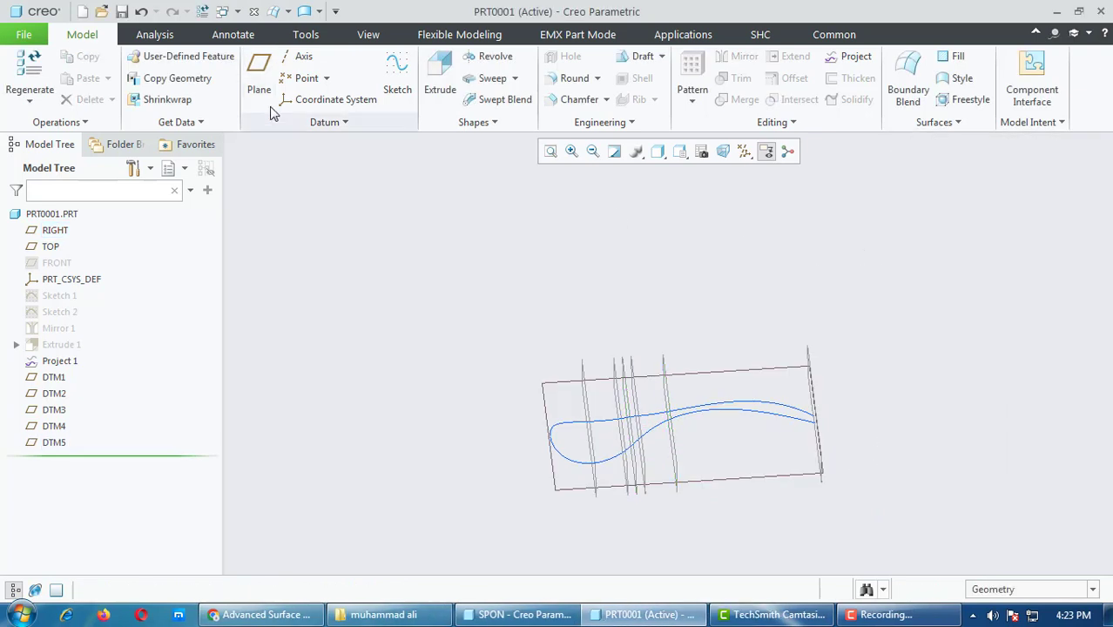
Step: Create a datum plane offset 75 from the RIGHT plane on the handle side
left_click(259, 78)
left_click(55, 230)
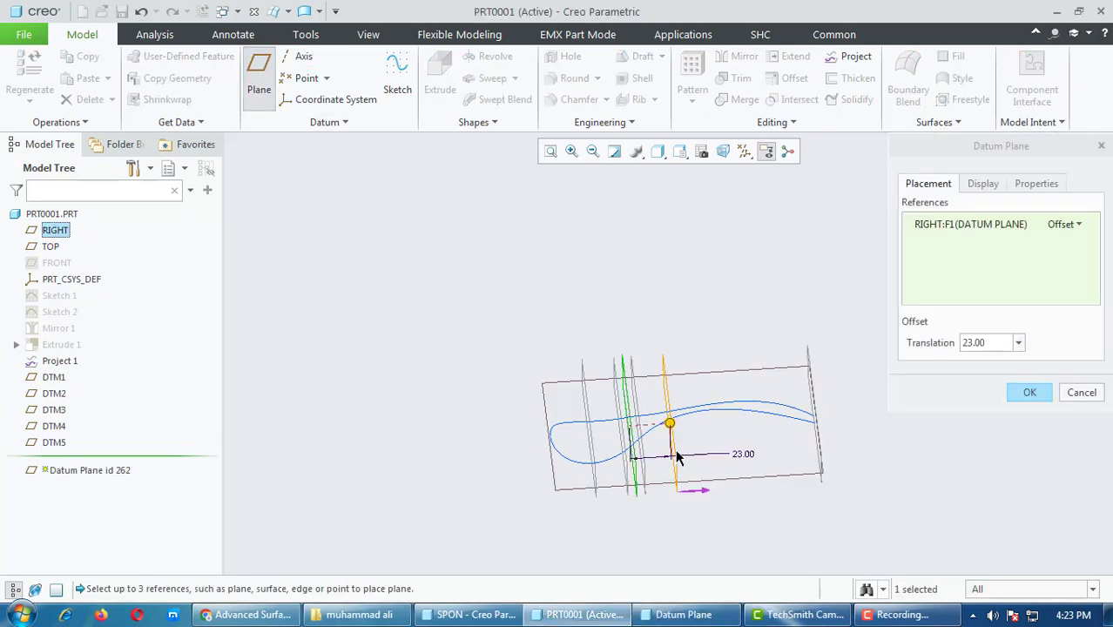
left_click_drag(669, 425, 758, 420)
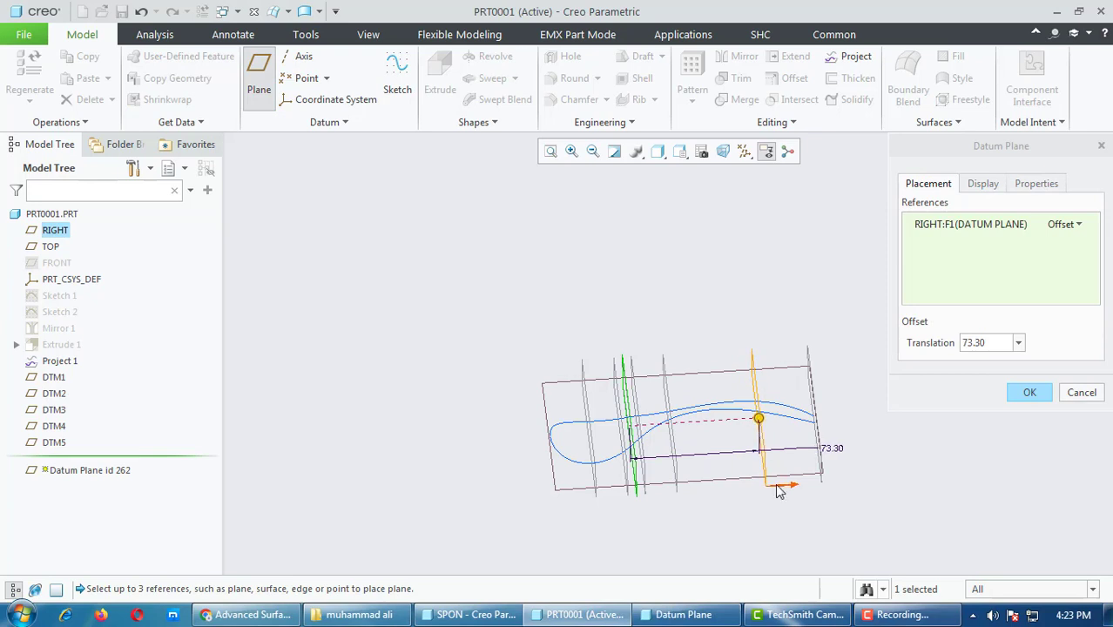
middle_click_drag(775, 487, 841, 477)
double_click(851, 447)
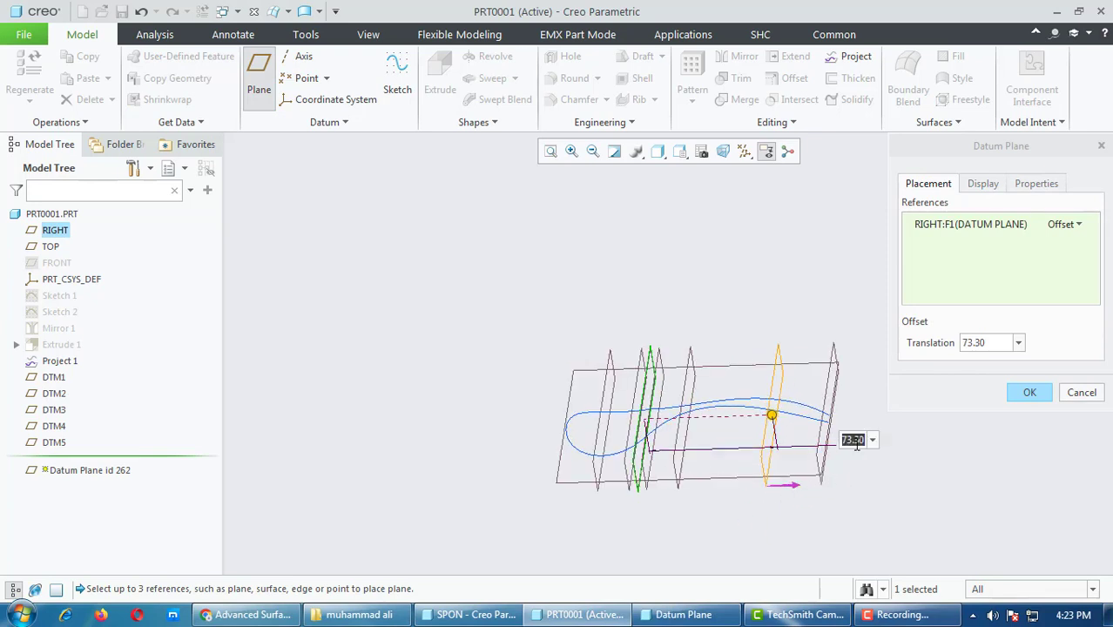
key("Return")
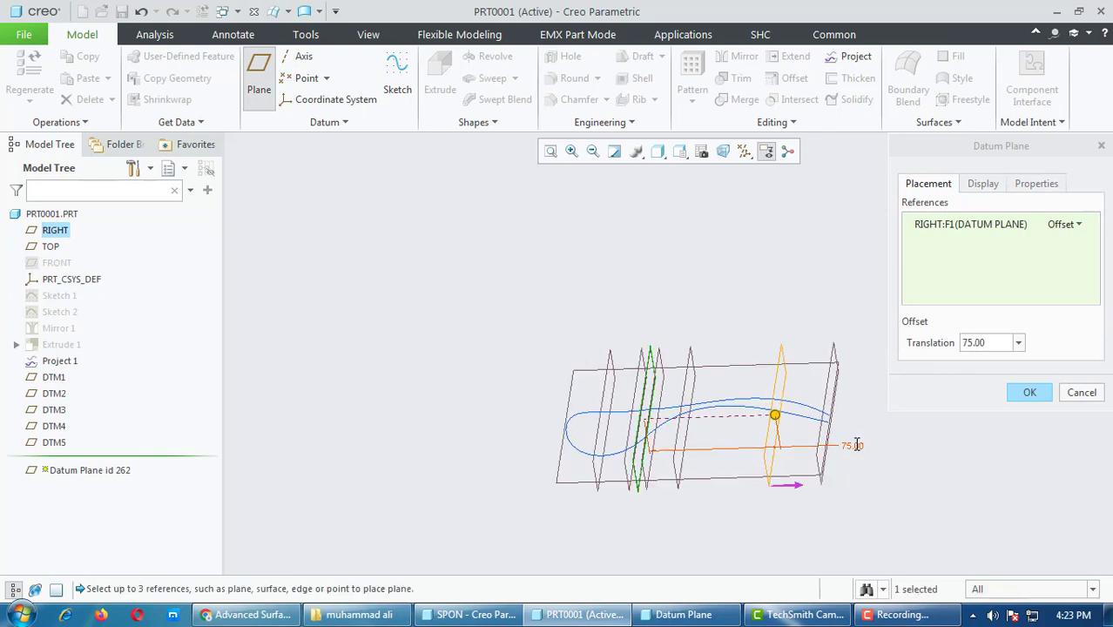
left_click(1024, 393)
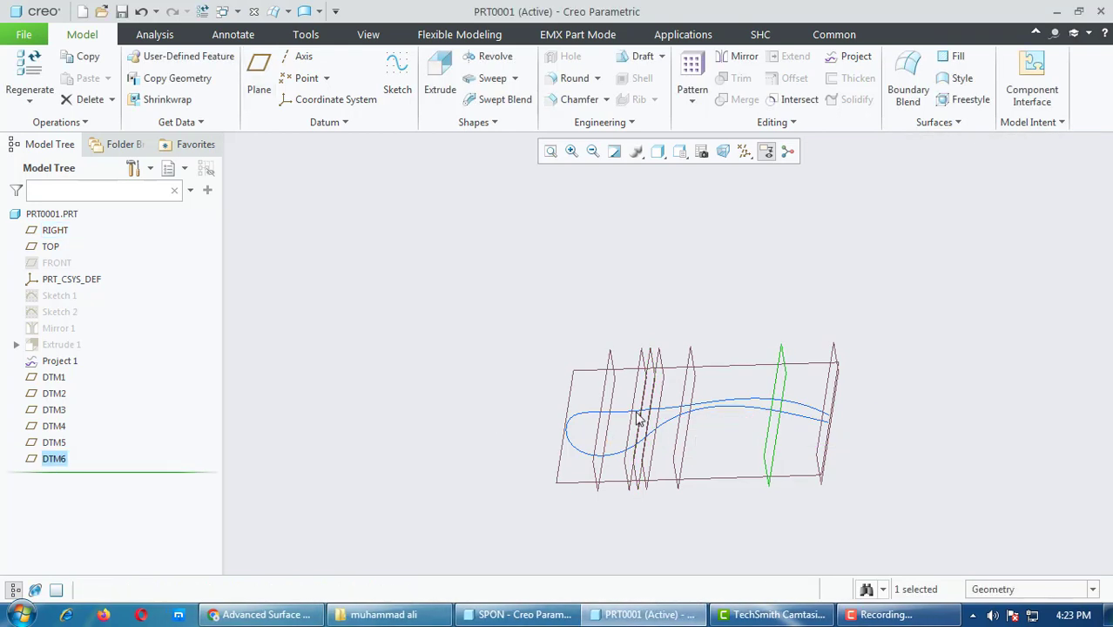
Step: Hide the RIGHT and TOP datum planes
middle_click_drag(804, 371, 784, 364)
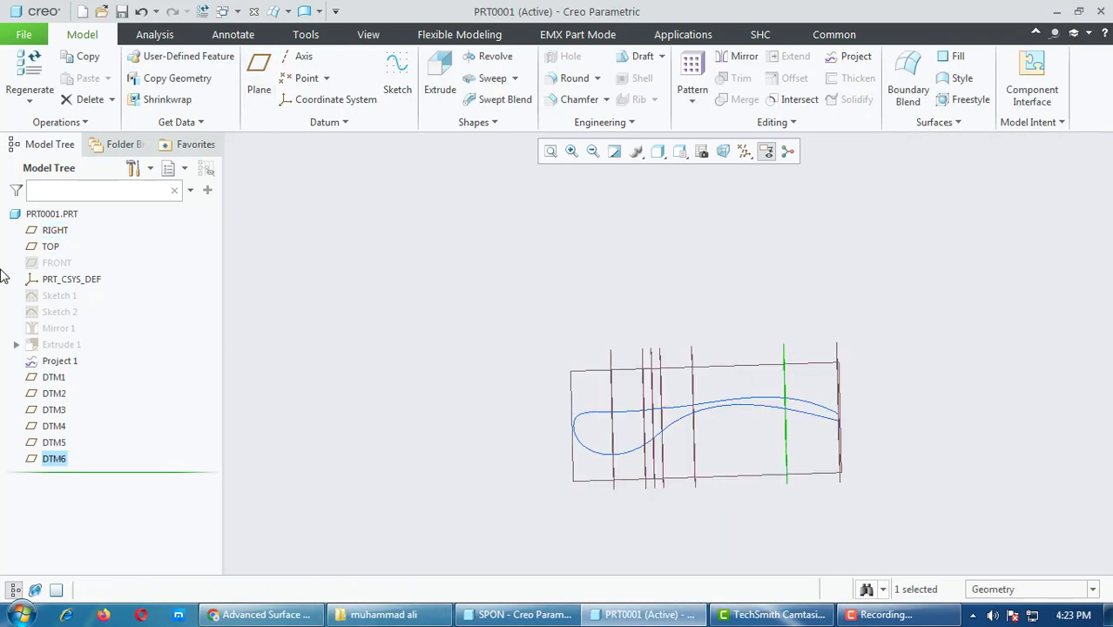
left_click(37, 248)
right_click(45, 233)
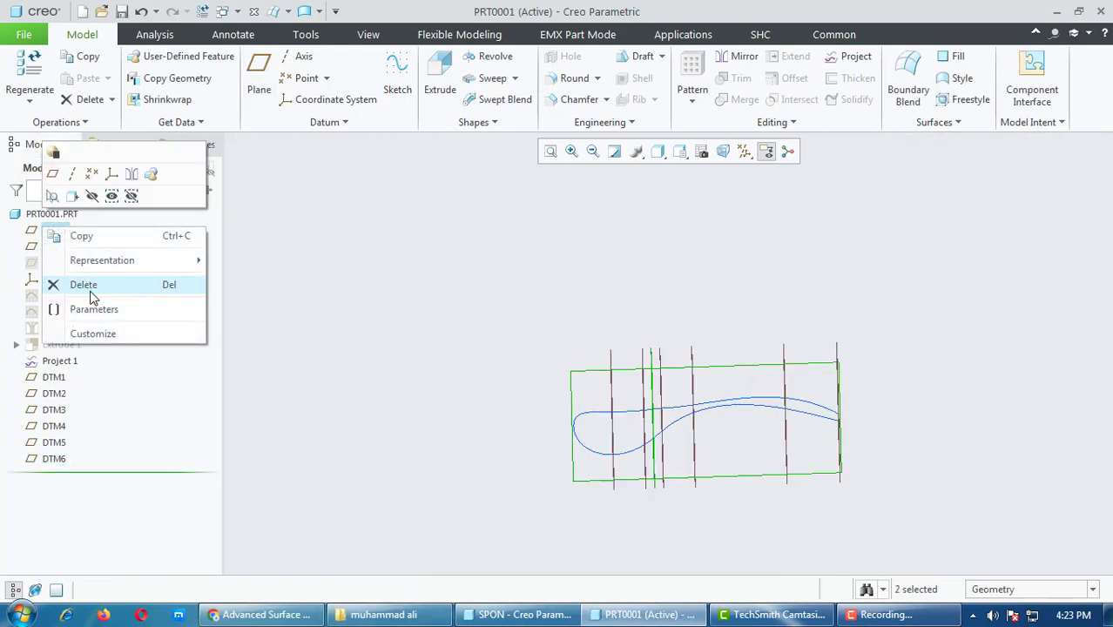
left_click(85, 190)
Step: Save the part PRT0001
middle_click_drag(612, 415, 678, 469)
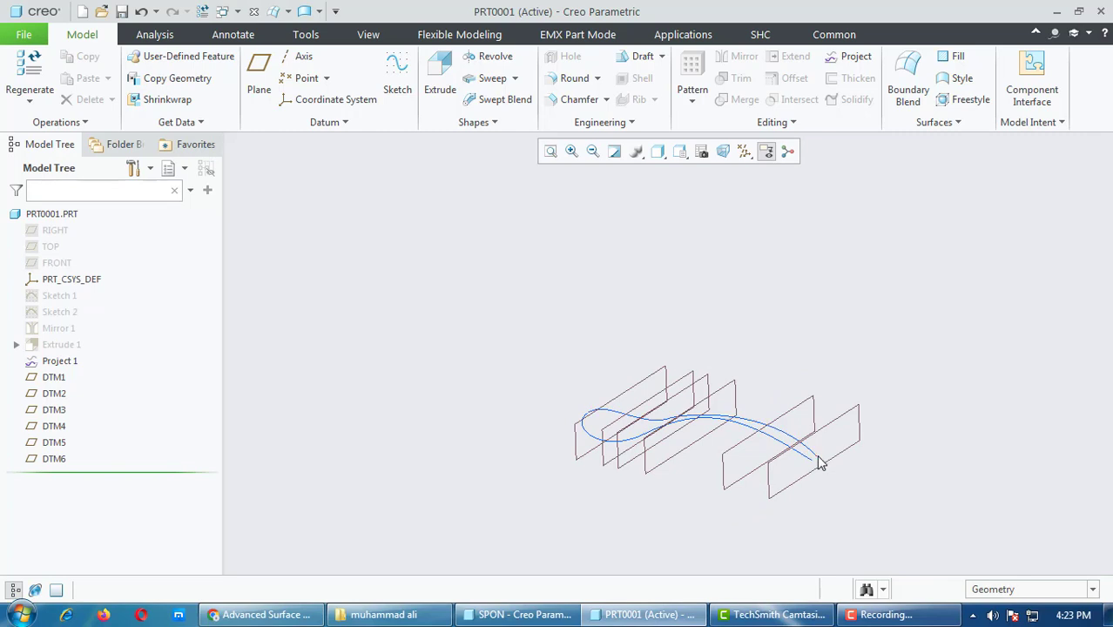
scroll(795, 466, "down", 3)
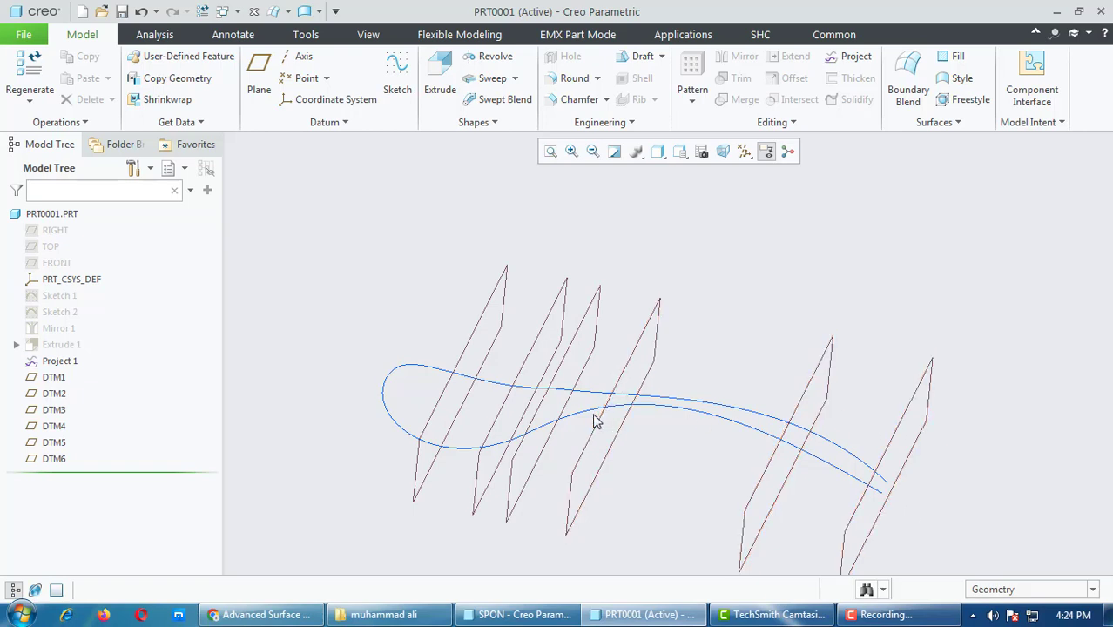
middle_click_drag(748, 397, 626, 432)
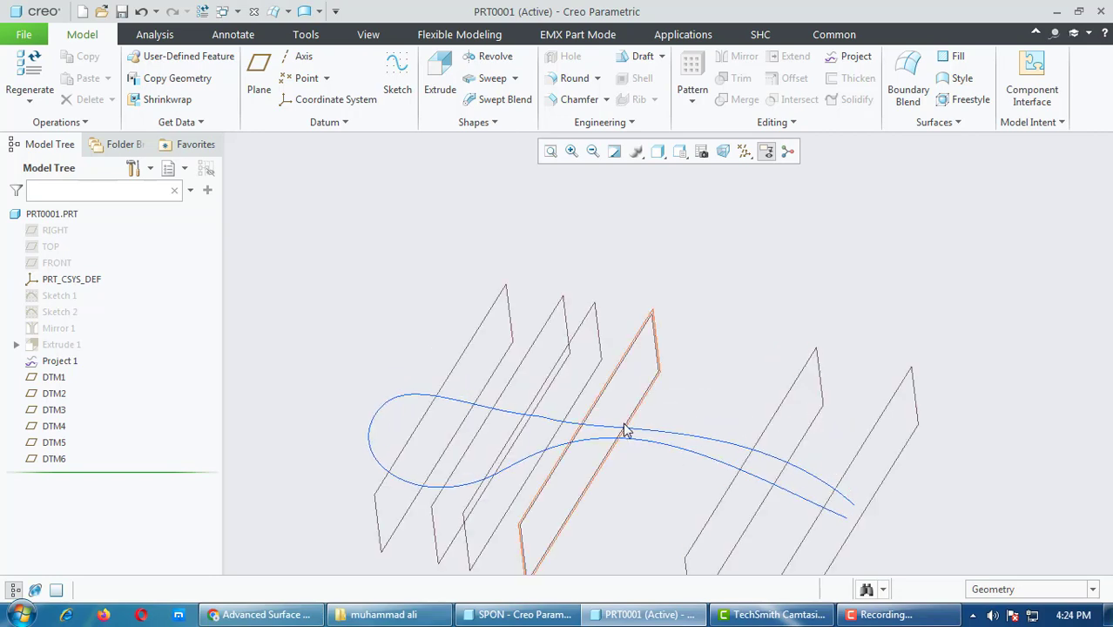
middle_click_drag(659, 475, 641, 350)
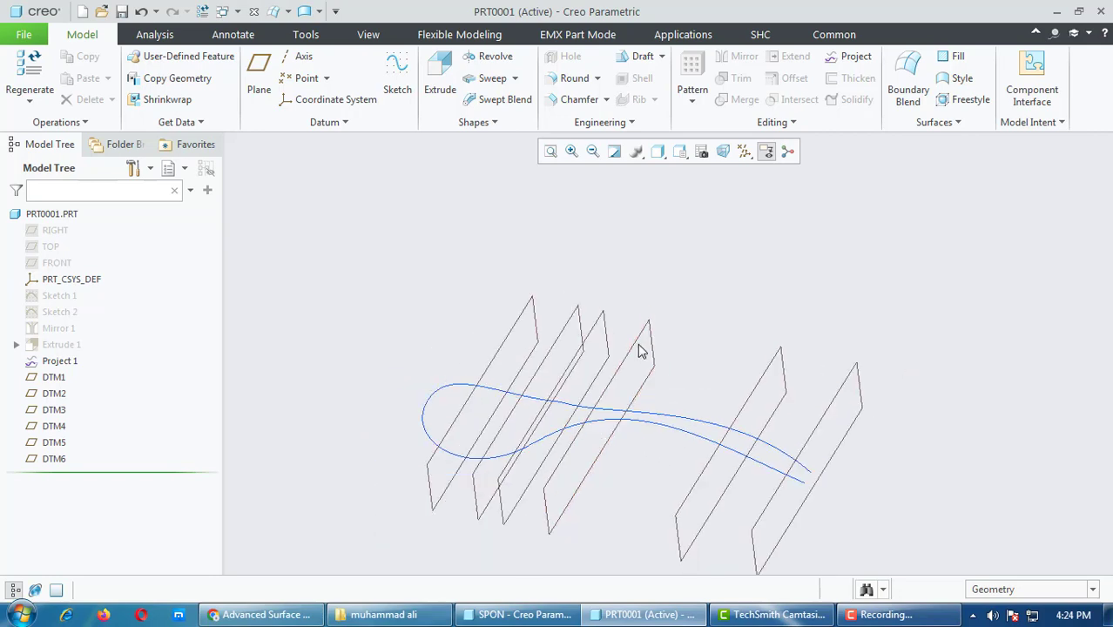
left_click(121, 10)
key("Return")
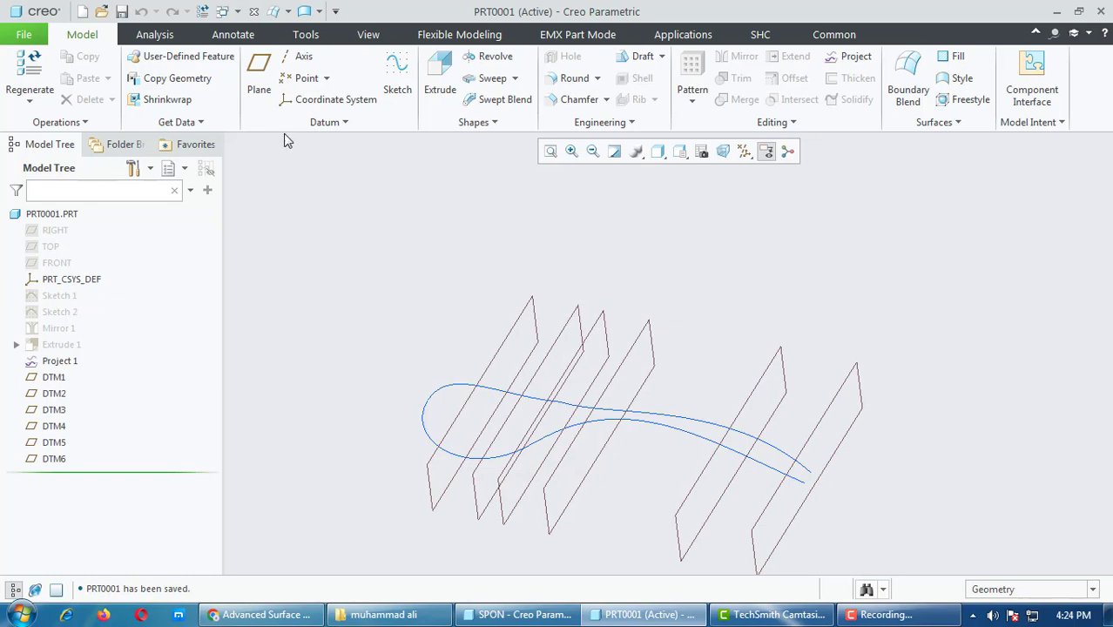
Step: Start a datum point feature and place a point on each of the two open curve ends at the handle tip
left_click(299, 89)
scroll(473, 351, "down", 3)
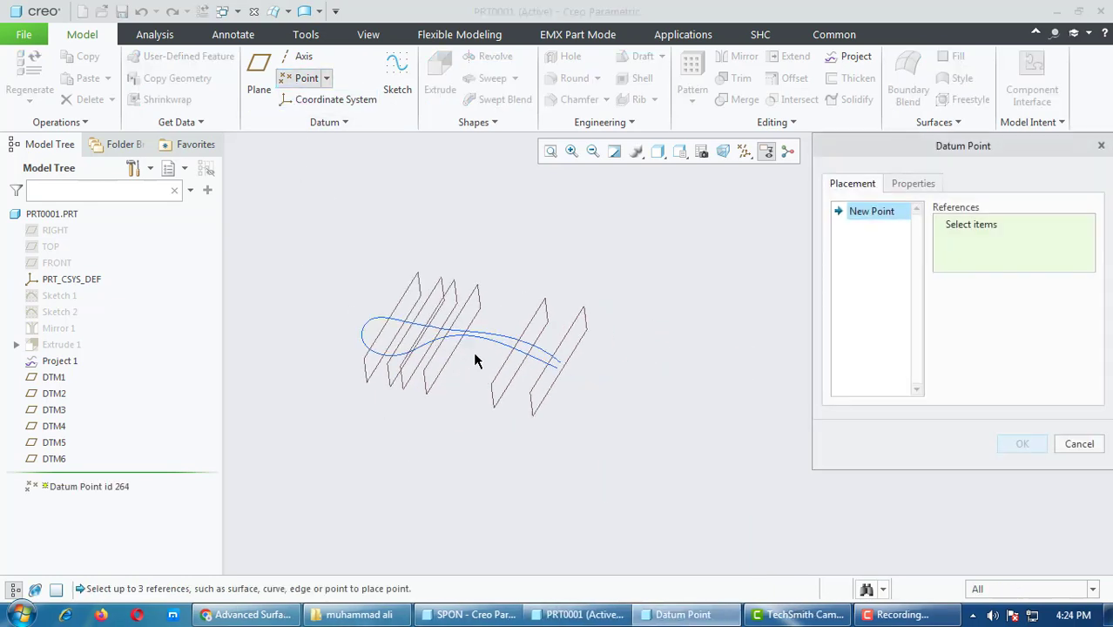
scroll(566, 390, "up", 10)
middle_click_drag(552, 383, 566, 395)
scroll(617, 406, "up", 4)
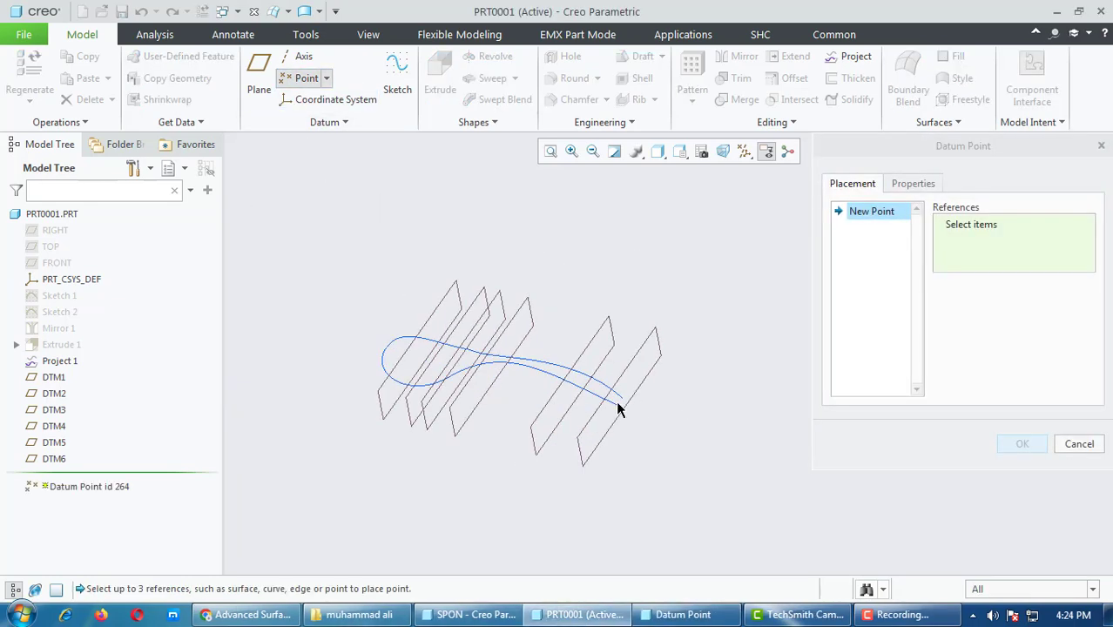
scroll(626, 404, "down", 5)
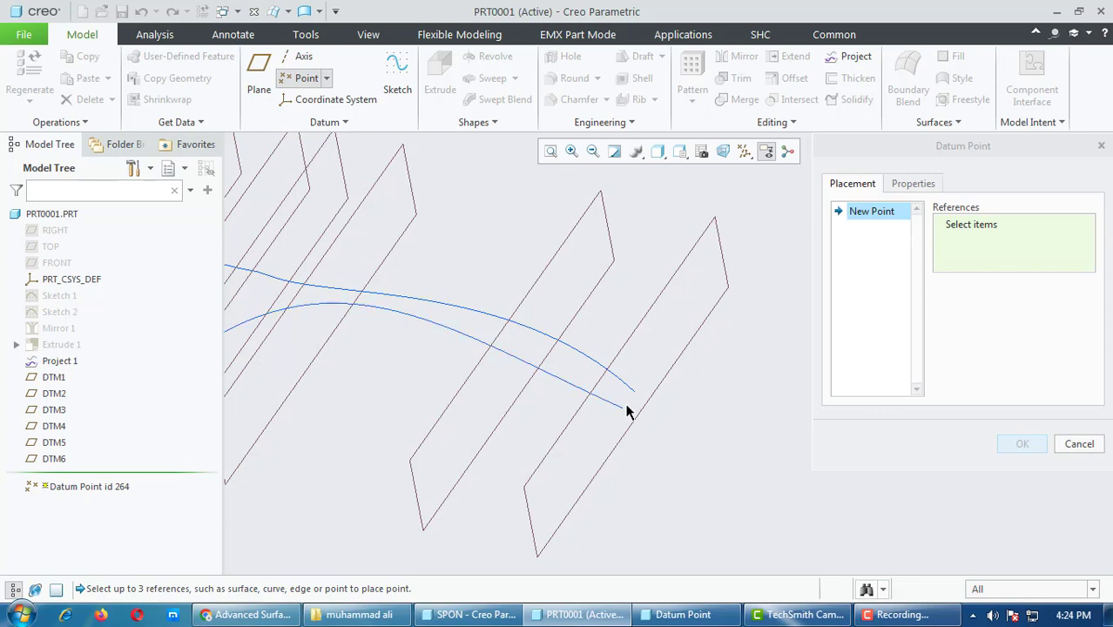
left_click(635, 394)
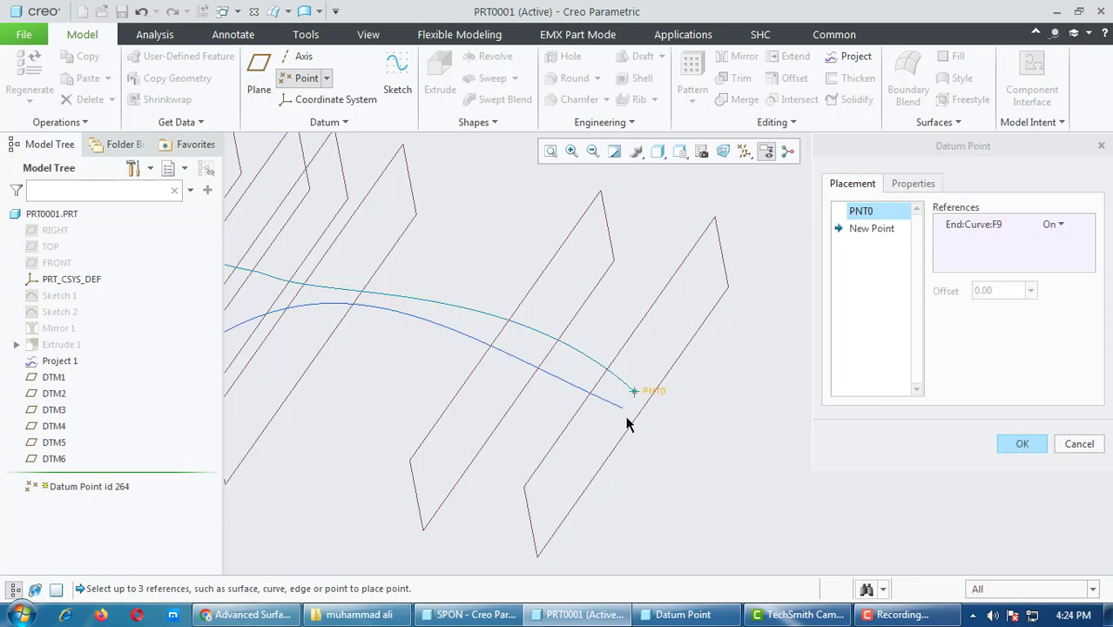
left_click(881, 232)
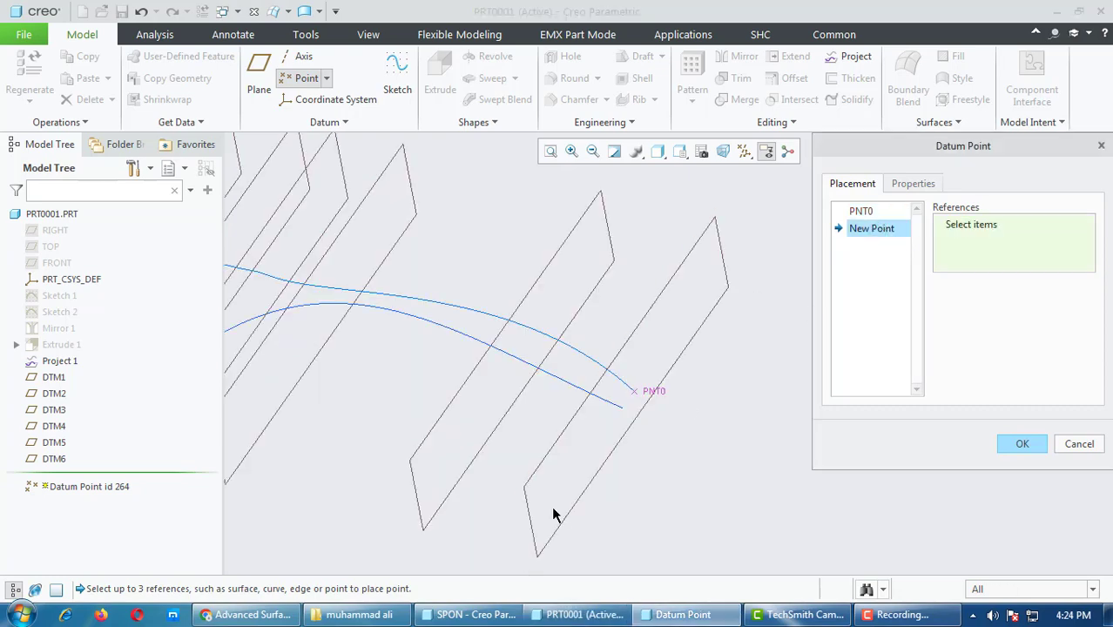
left_click(622, 414)
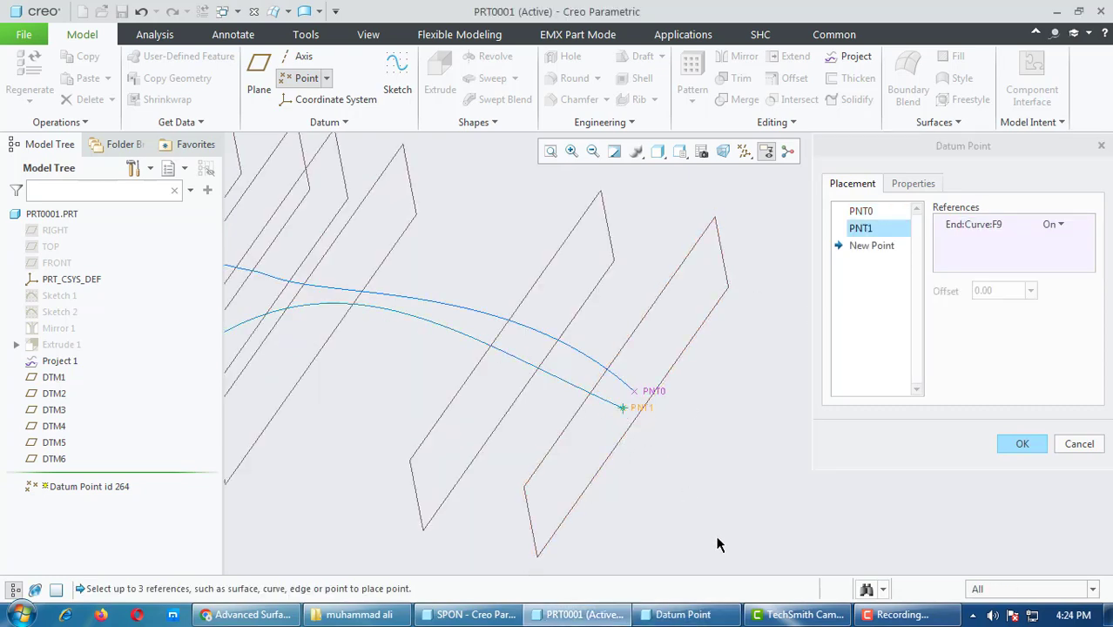
Step: Add datum points where both outline curves cross plane DTM6 on the handle
middle_click_drag(720, 541, 835, 283)
left_click(866, 247)
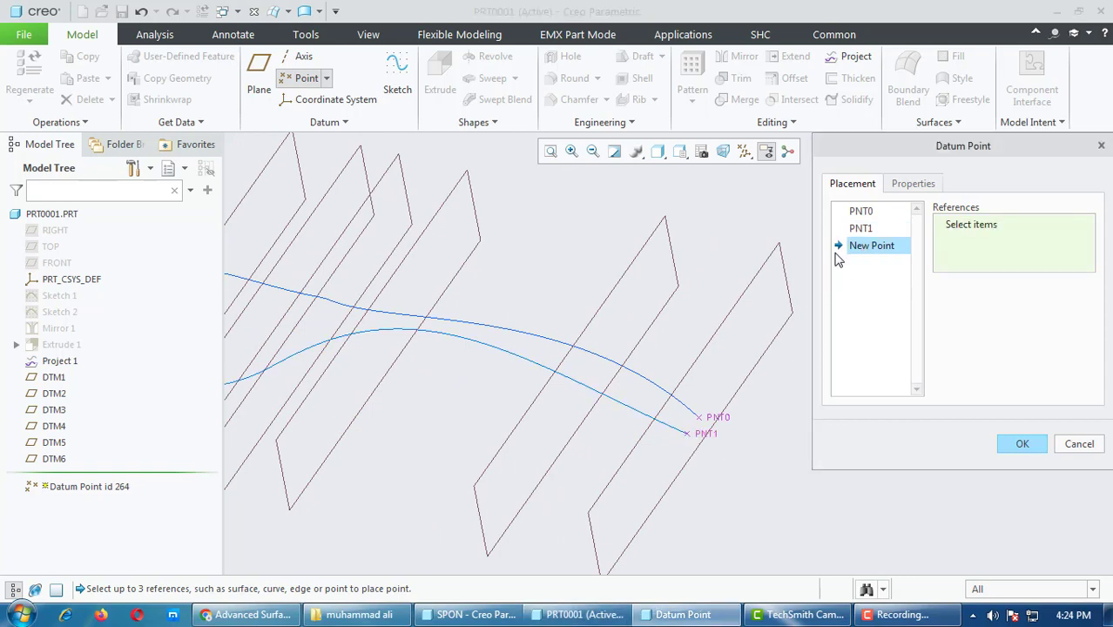
left_click(608, 358)
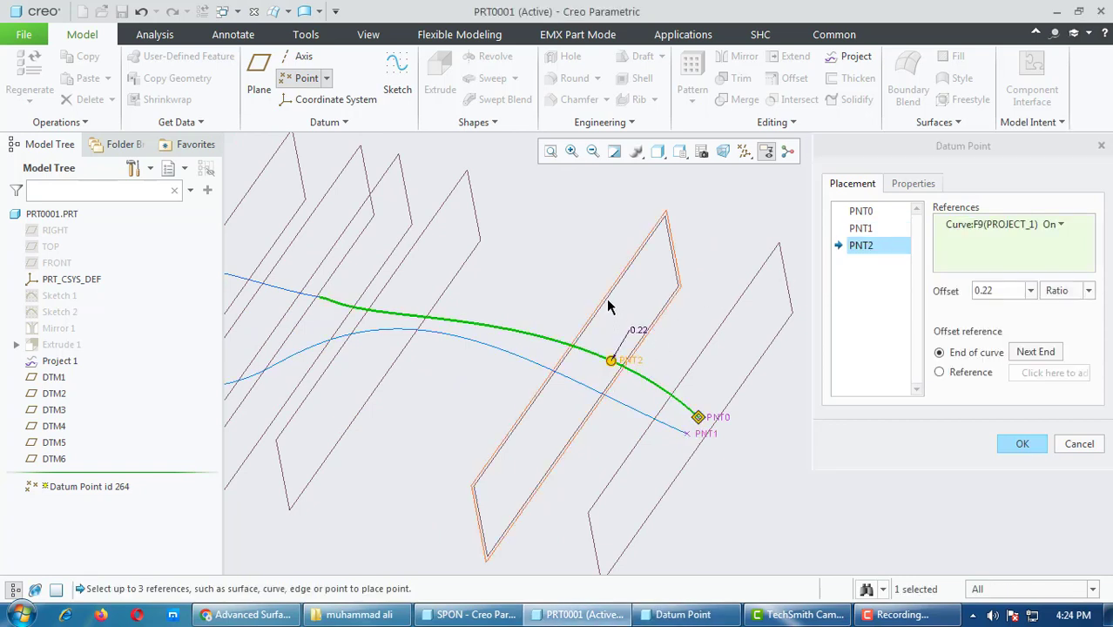
left_click(622, 340, "ctrl")
mouse_move(624, 398)
middle_mouse_down()
mouse_move(639, 426)
mouse_move(621, 392)
middle_mouse_up()
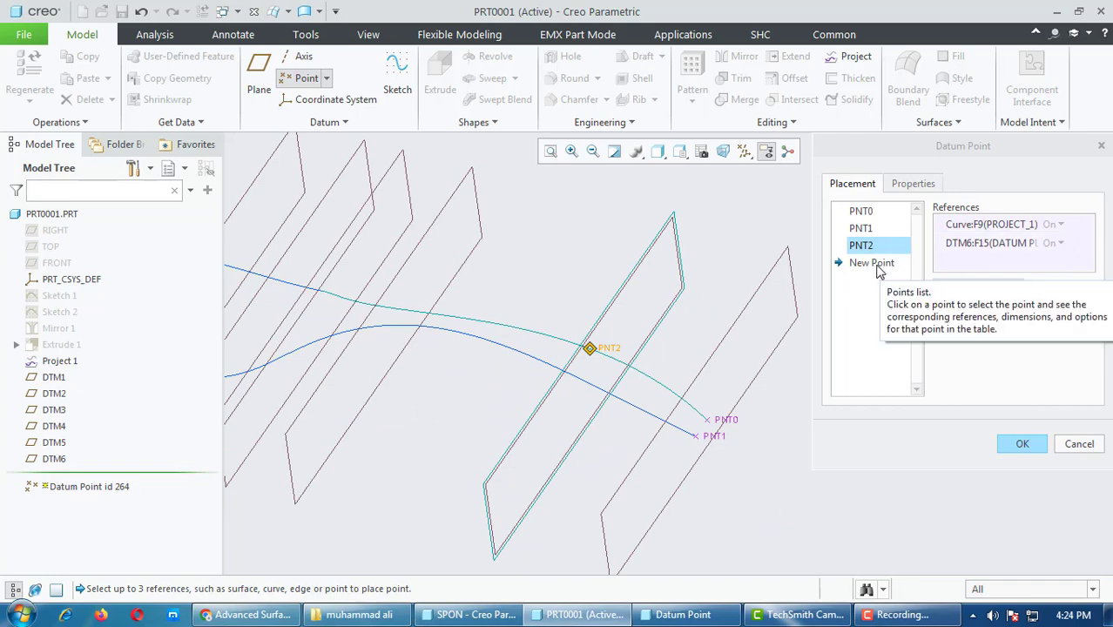
left_click(874, 263)
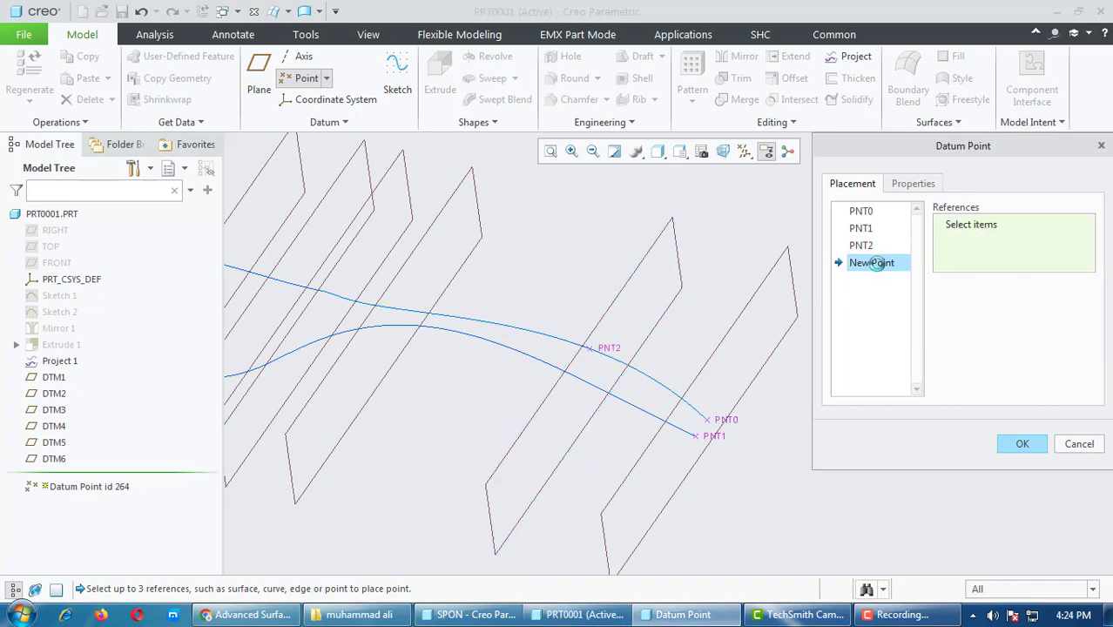
left_click(585, 383)
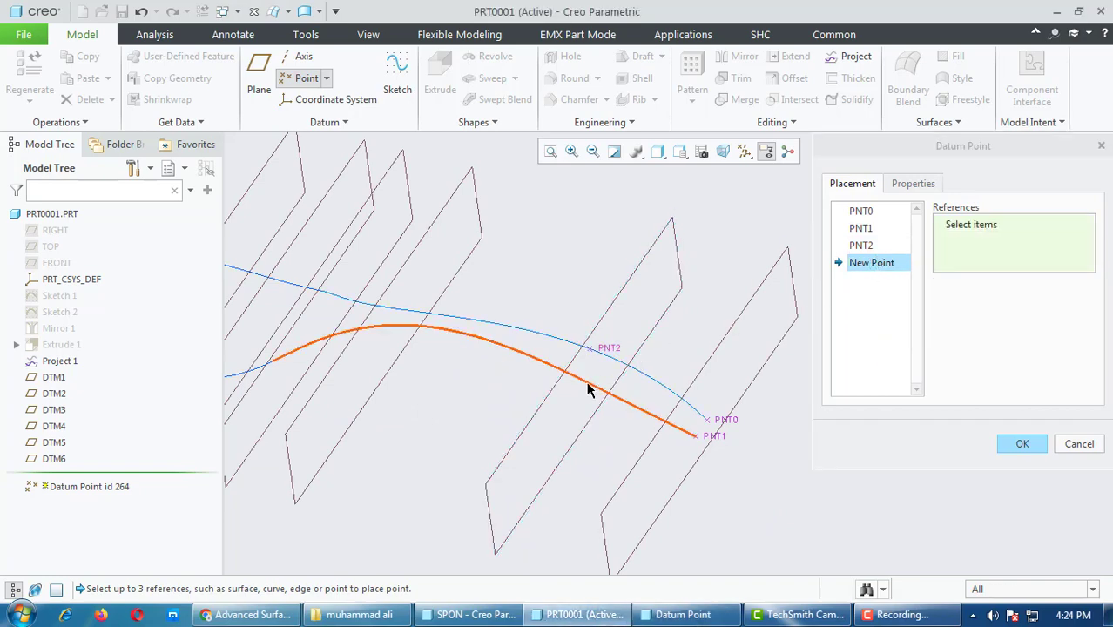
left_click(605, 309, "ctrl")
Step: Add datum points where both outline curves intersect plane DTM5
left_click(875, 280)
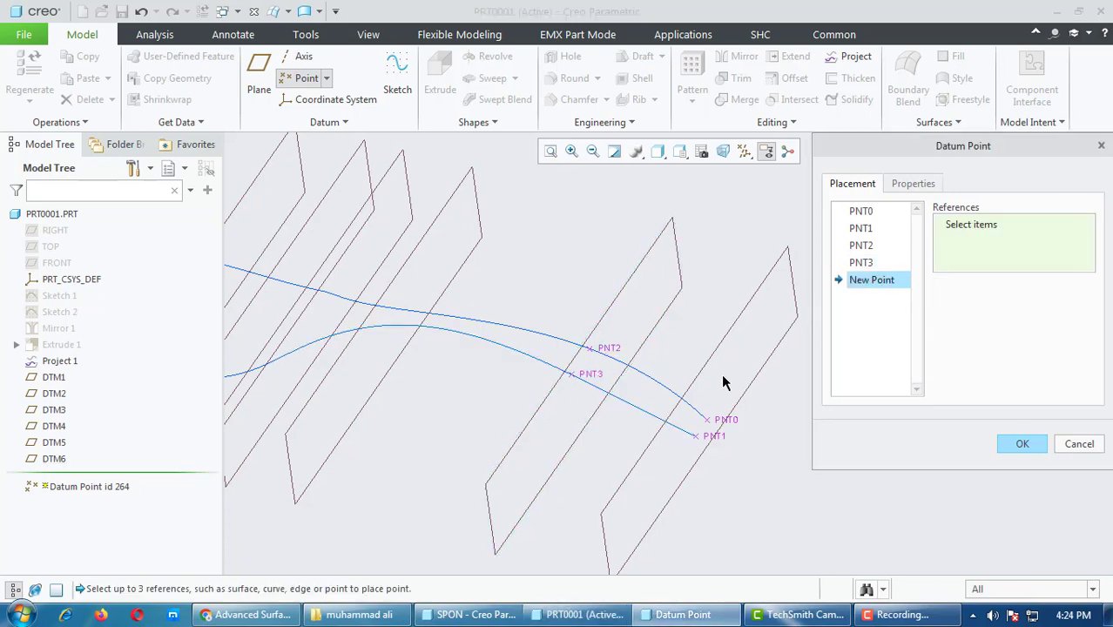
scroll(725, 383, "down", 3)
scroll(610, 381, "up", 2)
middle_click_drag(610, 380, 564, 398)
left_click(562, 414)
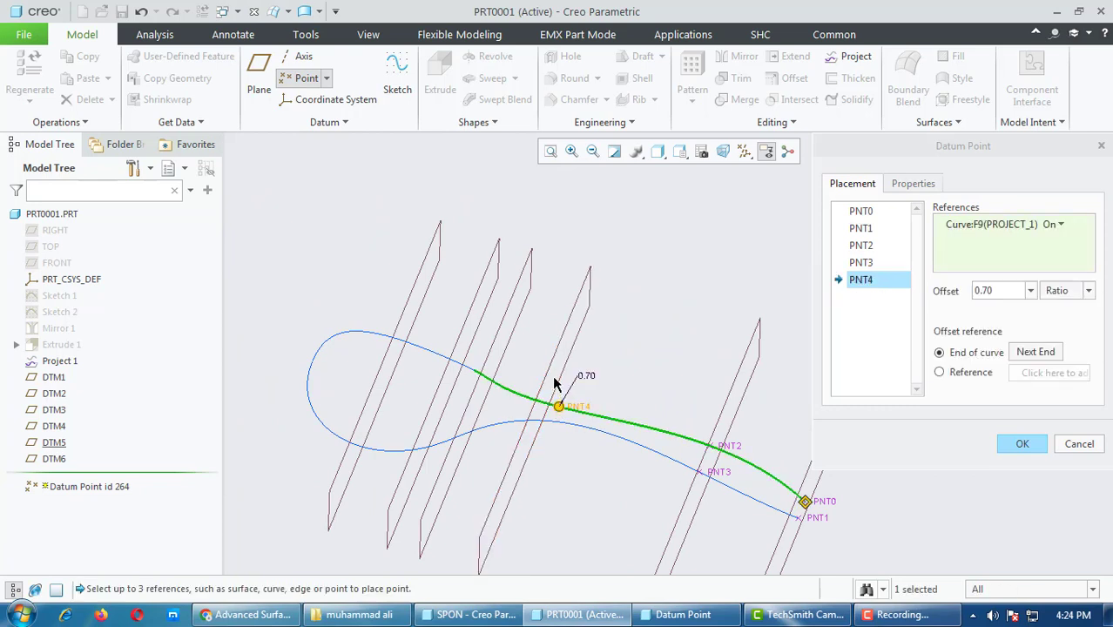
left_click(550, 376, "ctrl")
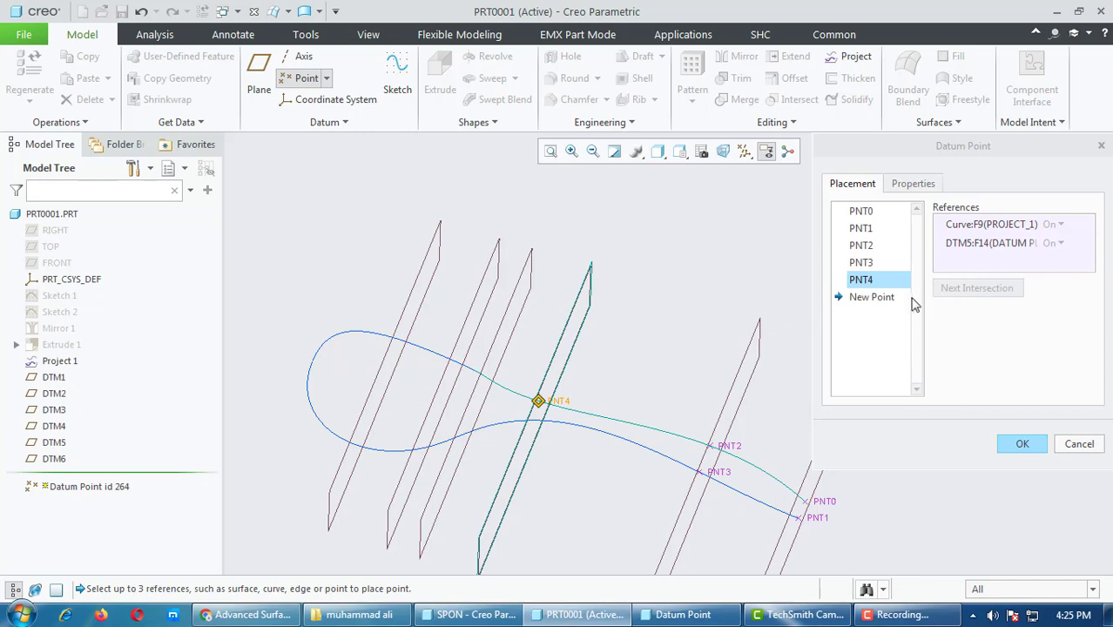
left_click(878, 298)
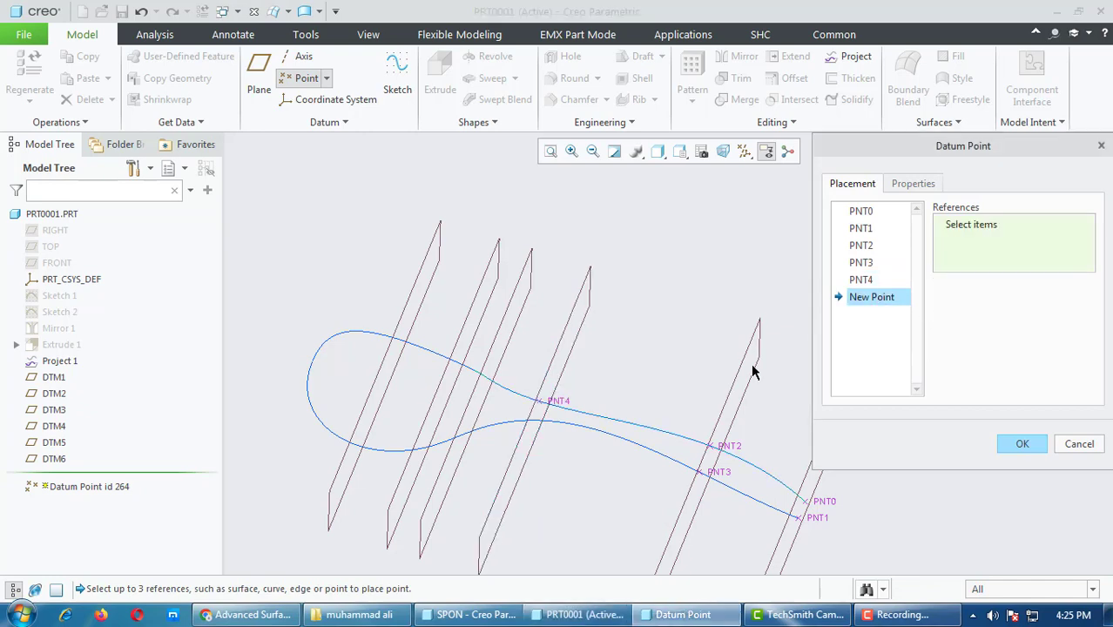
left_click(578, 422)
scroll(527, 431, "up", 2)
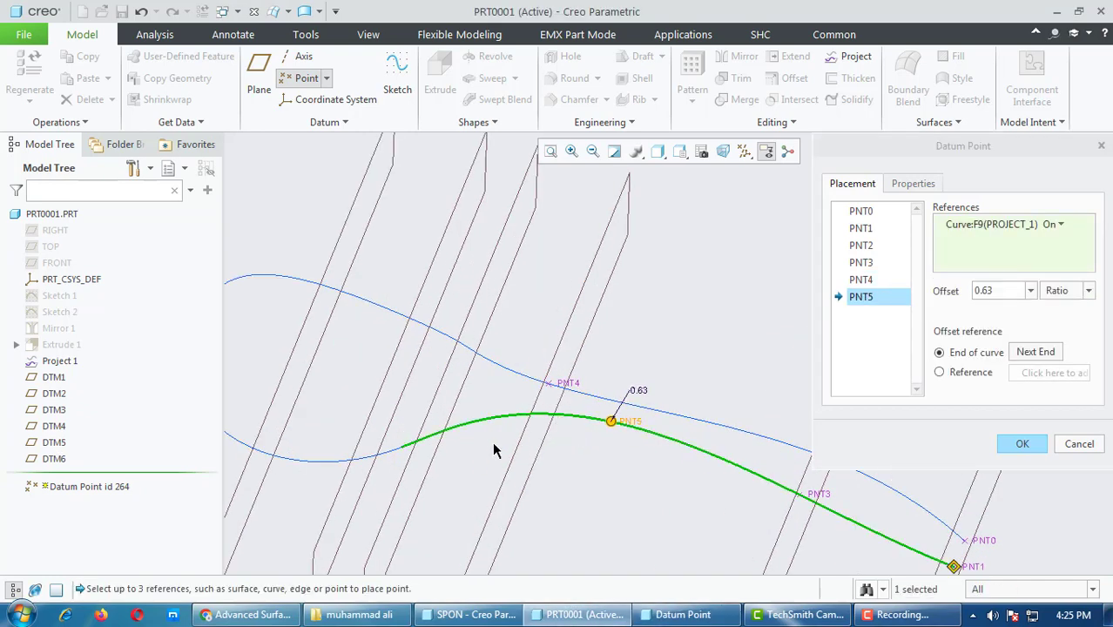
left_click(525, 443, "ctrl")
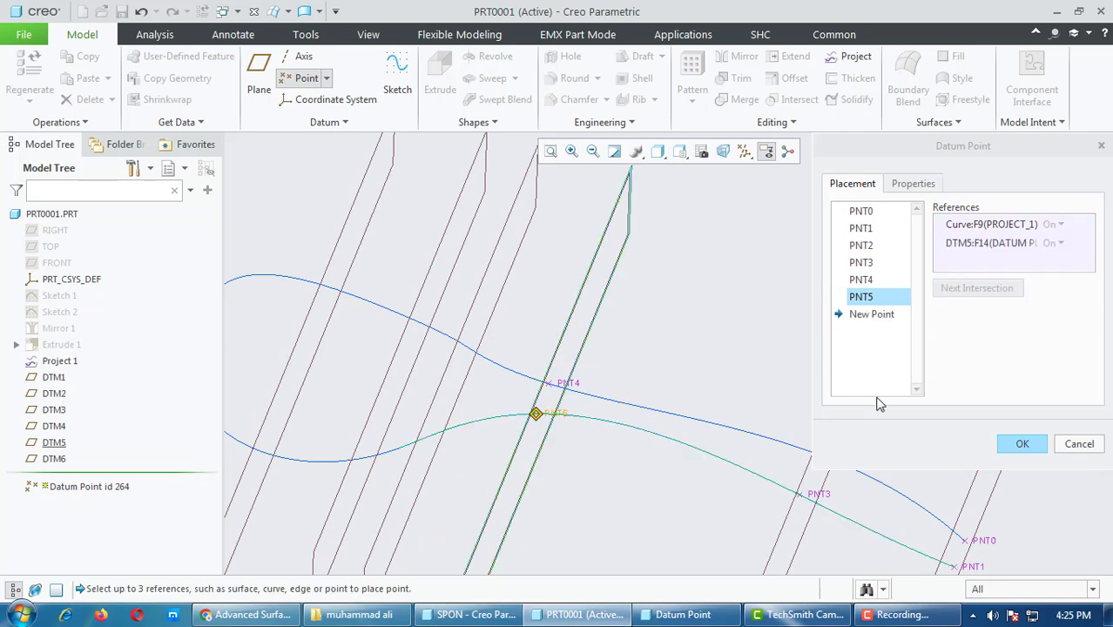
Step: Add datum points at the intersections of plane DTM2 with the two outline curves near the spoon's neck
scroll(653, 353, "down", 2)
left_click(881, 316)
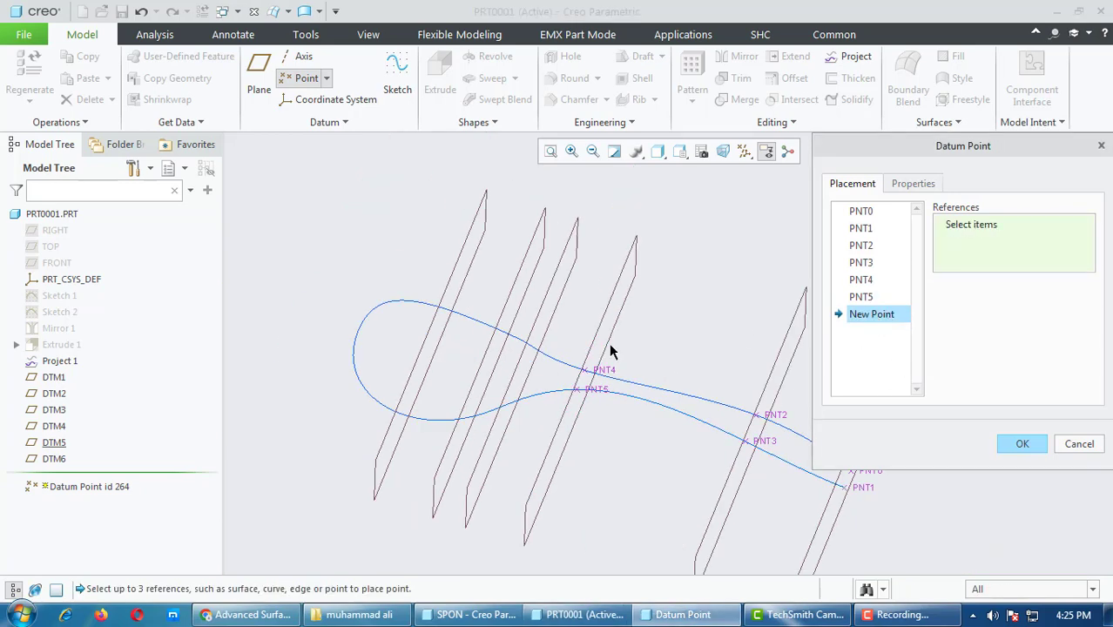
left_click(550, 364)
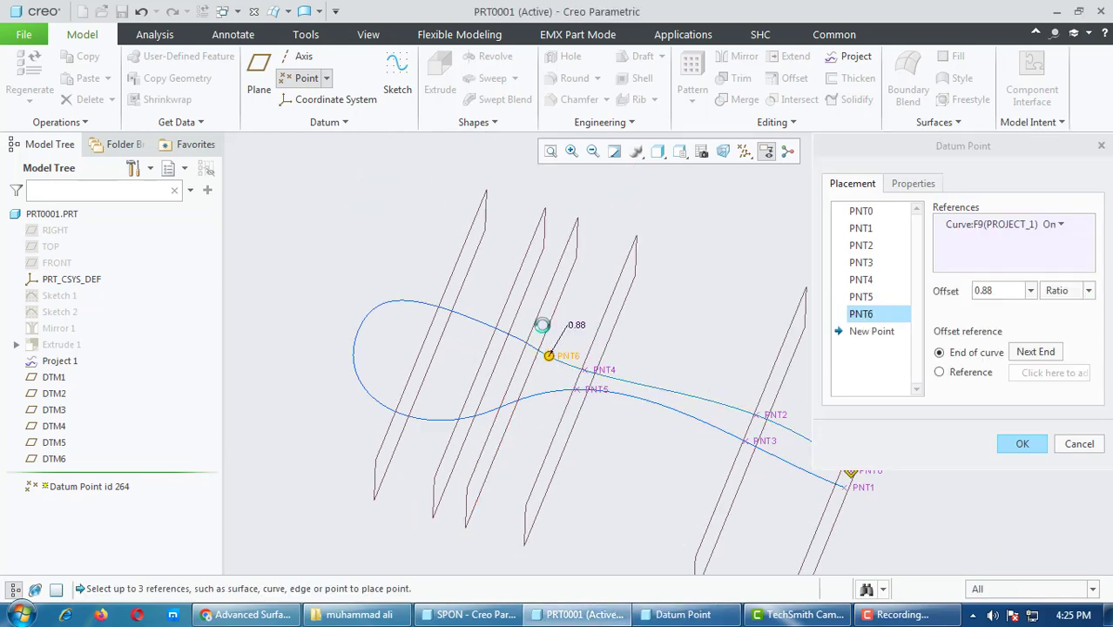
left_click(538, 322, "ctrl")
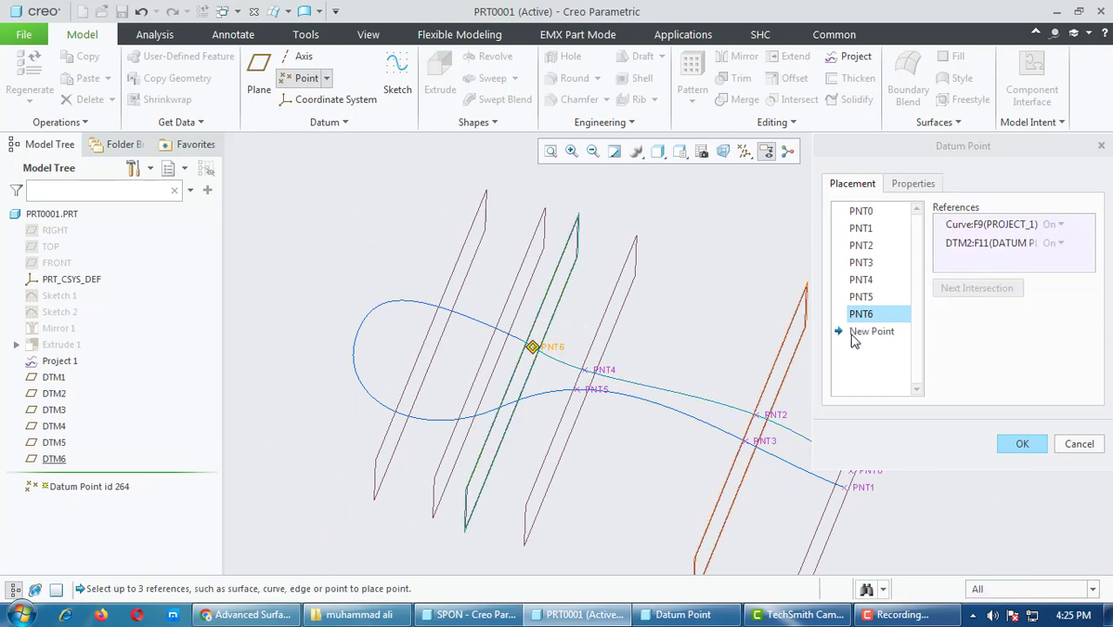
left_click(856, 336)
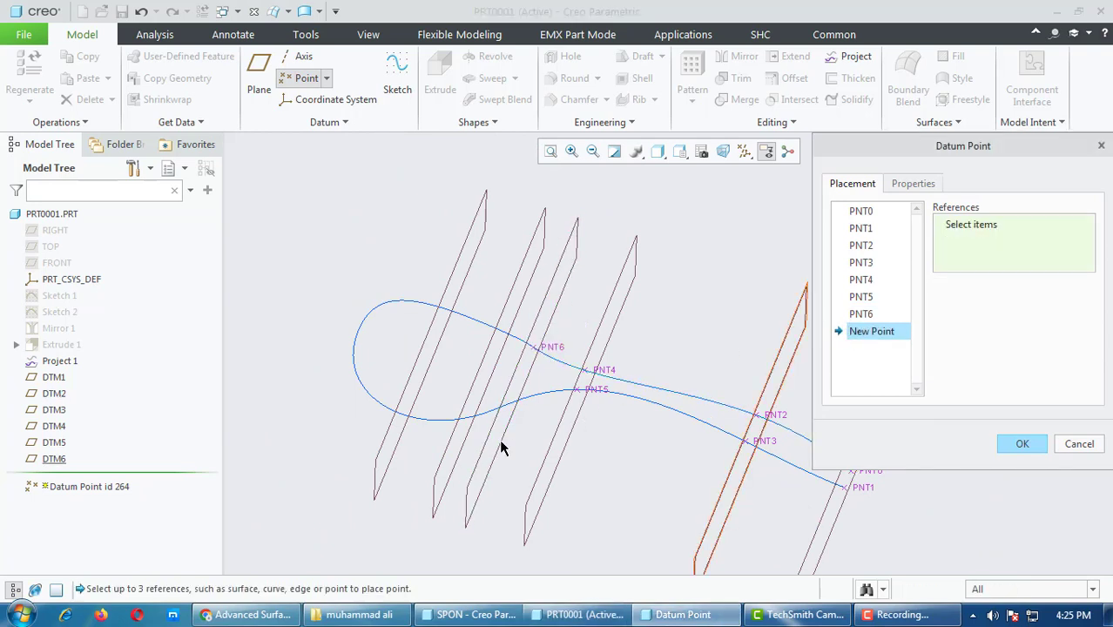
left_click(542, 392)
left_click(510, 392, "ctrl")
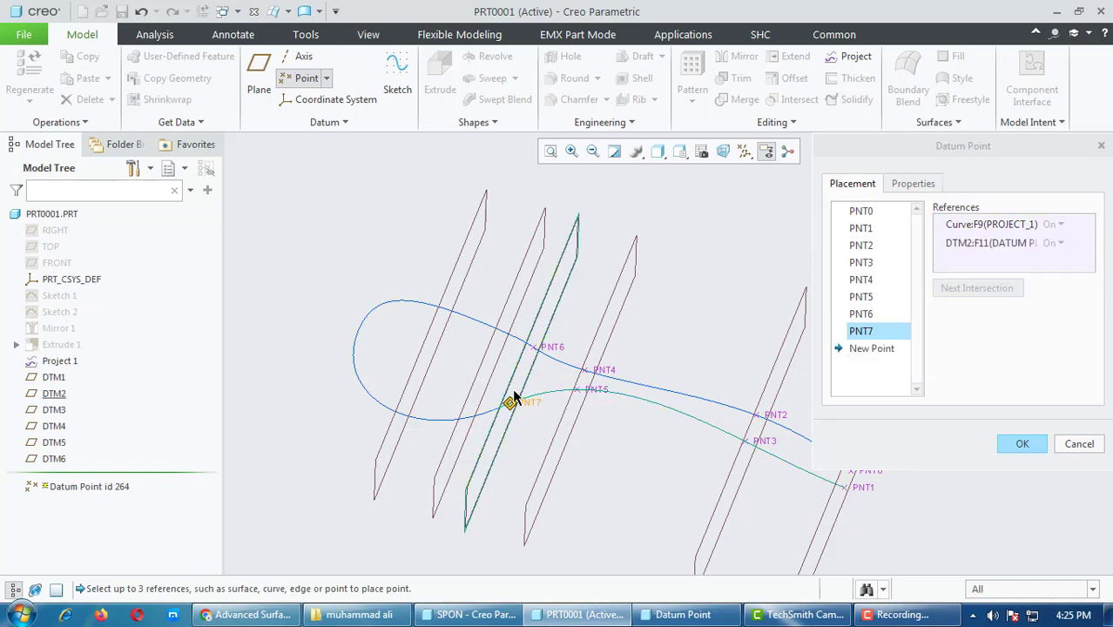
left_click(878, 349)
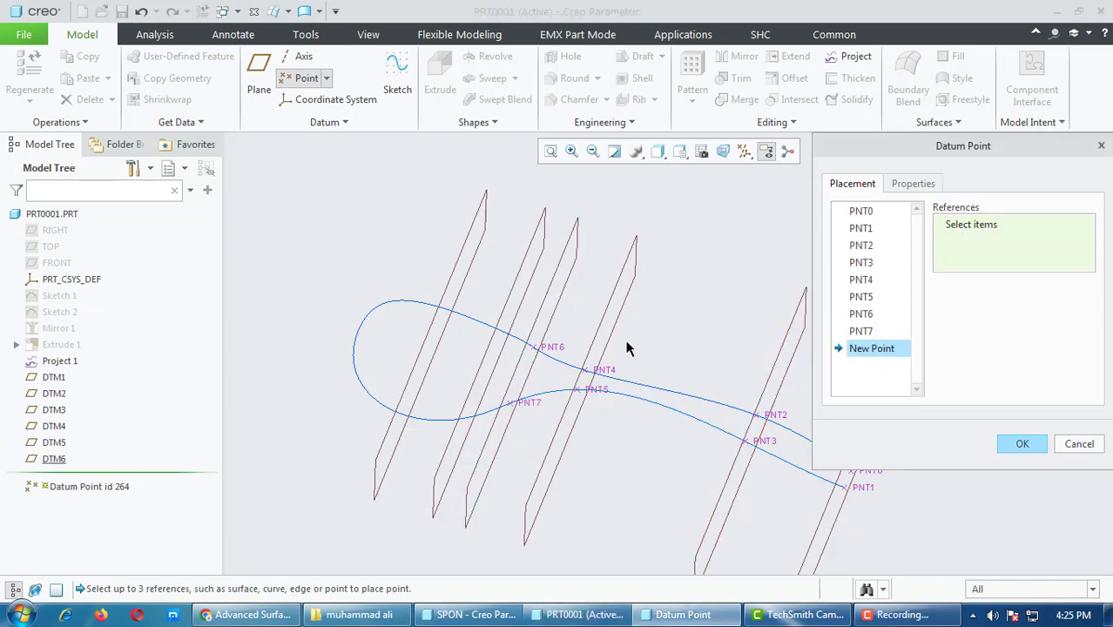
Step: Add datum points where both outline curves intersect plane DTM3 at the start of the spoon's bowl
scroll(492, 340, "up", 2)
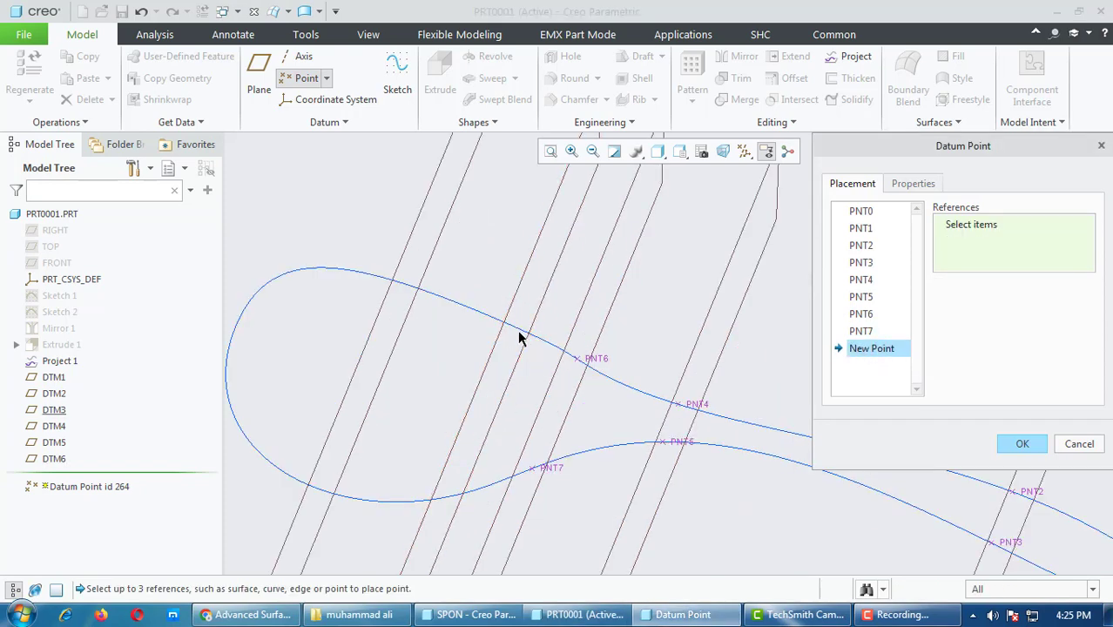
left_click(516, 327)
middle_click_drag(508, 370, 536, 311)
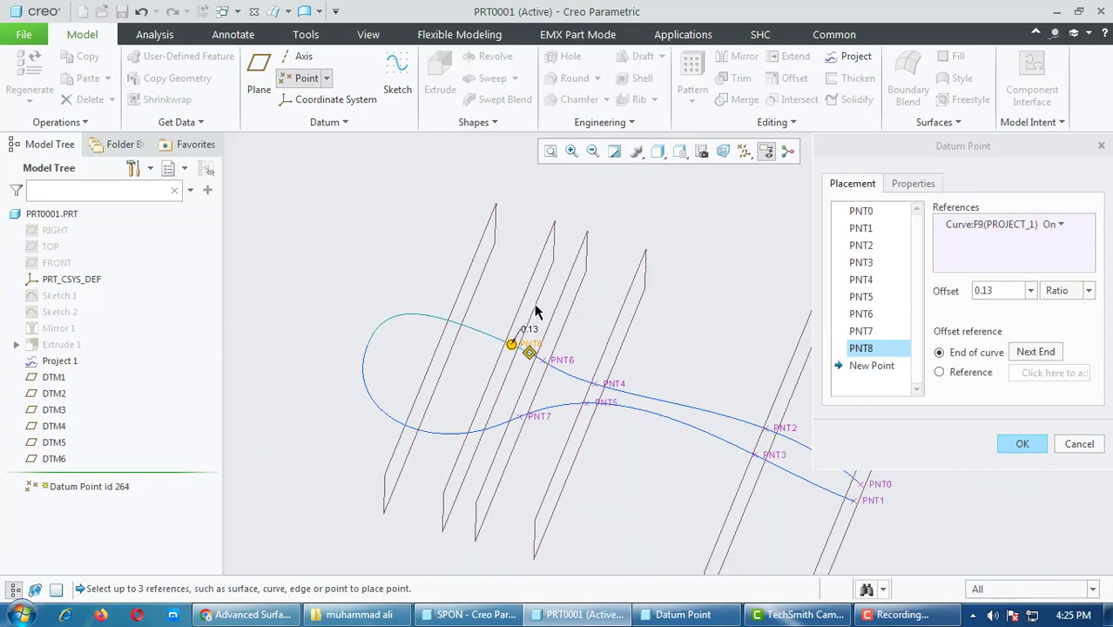
left_click(525, 307, "ctrl")
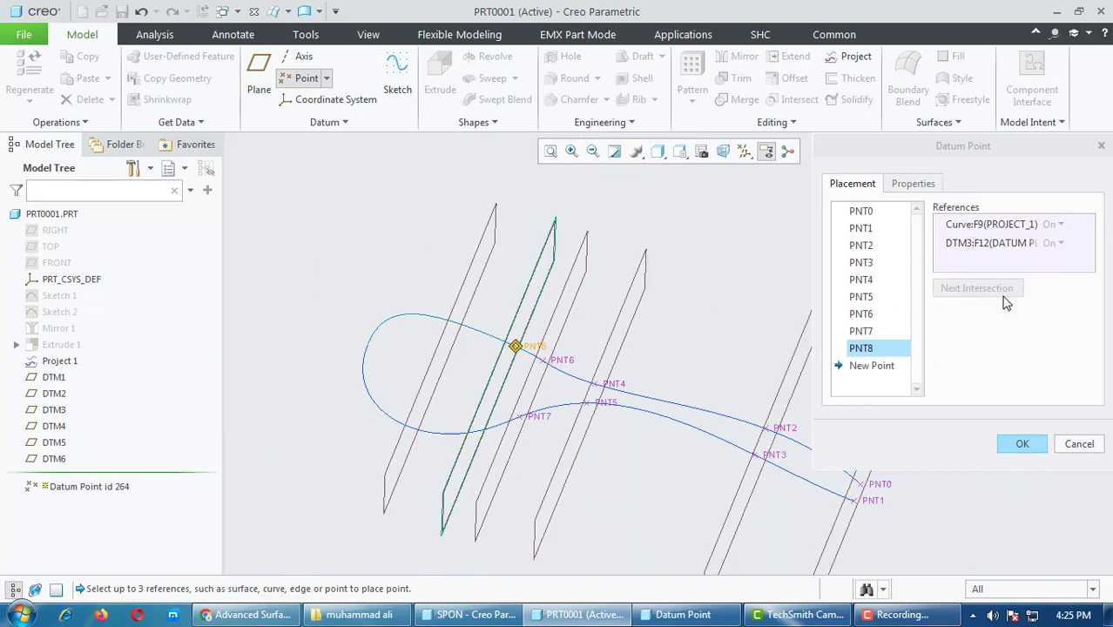
left_click(871, 365)
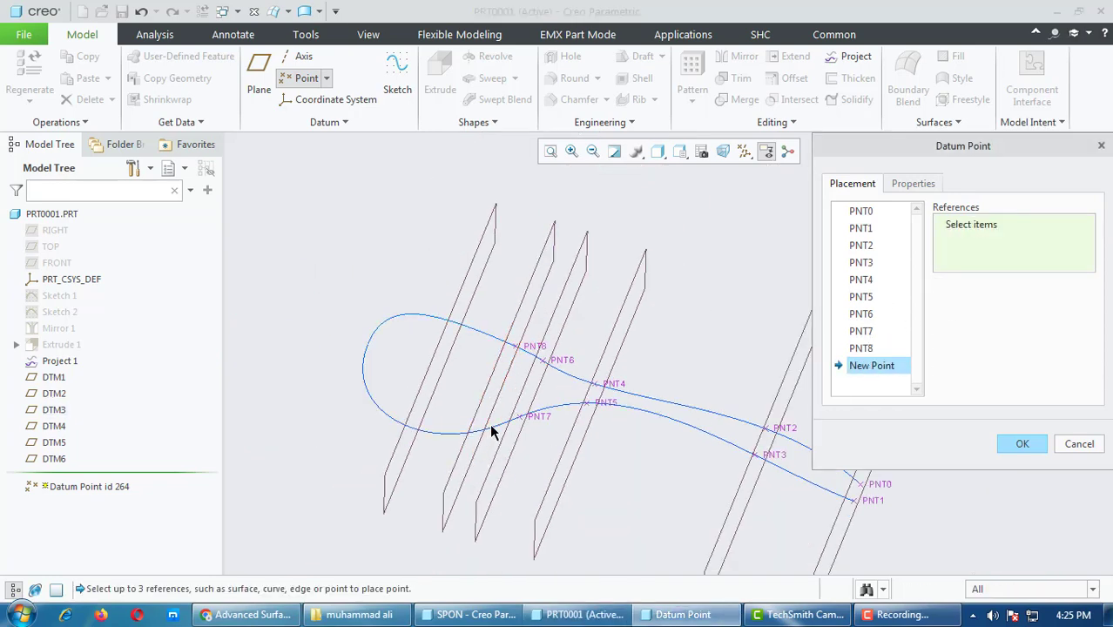
left_click(490, 433)
left_click(473, 428, "ctrl")
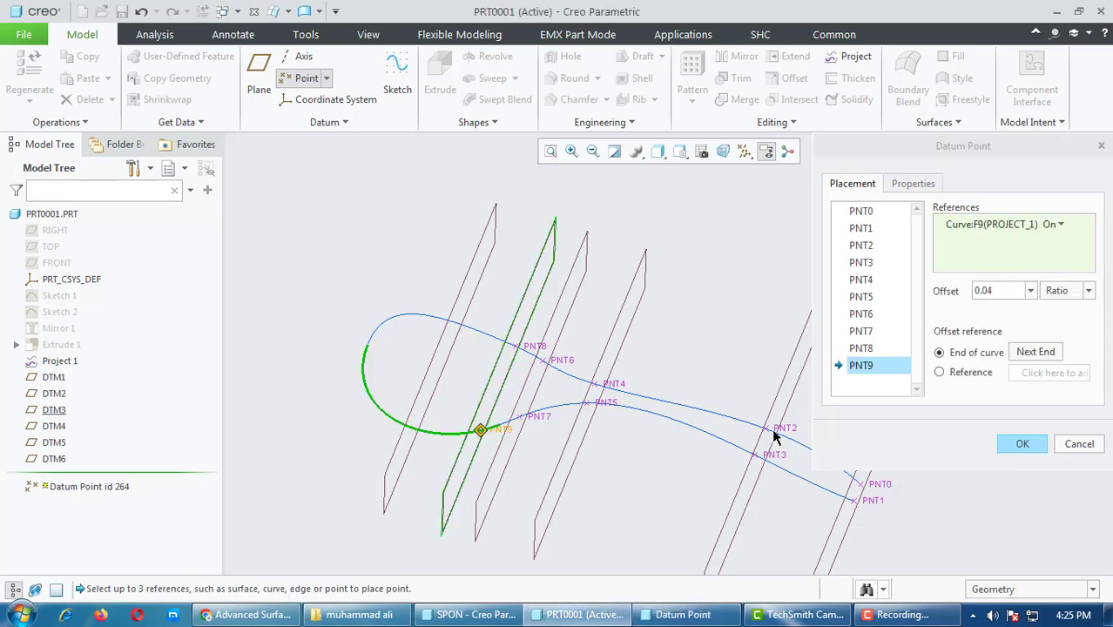
Step: Add datum points where both outline curves cross plane DTM4 on the bowl and complete the datum point feature
left_click(871, 383)
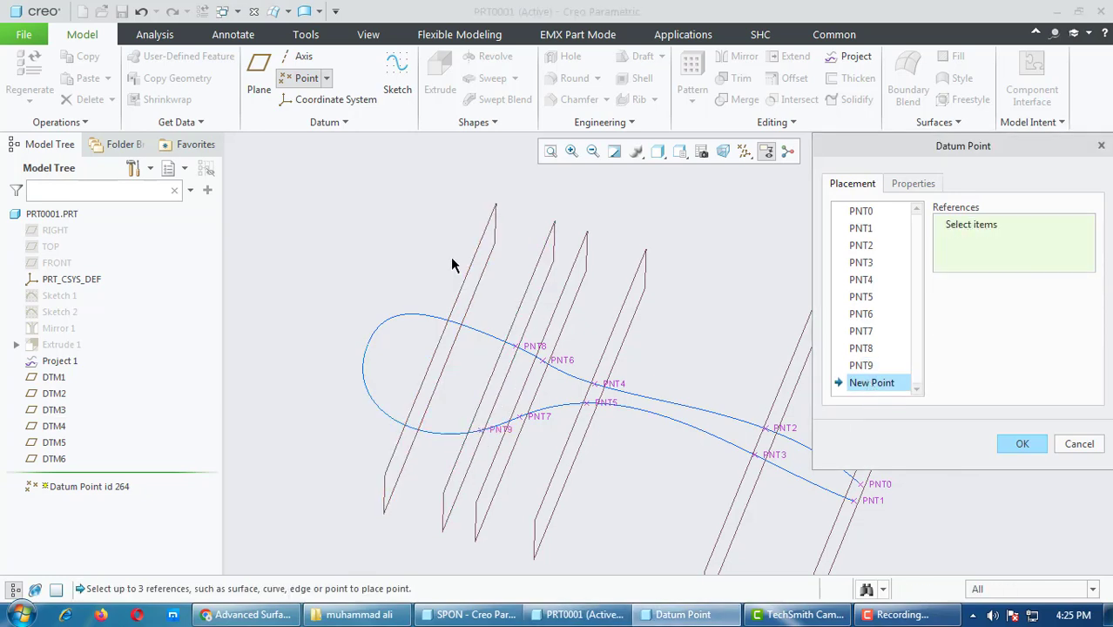
left_click(472, 327)
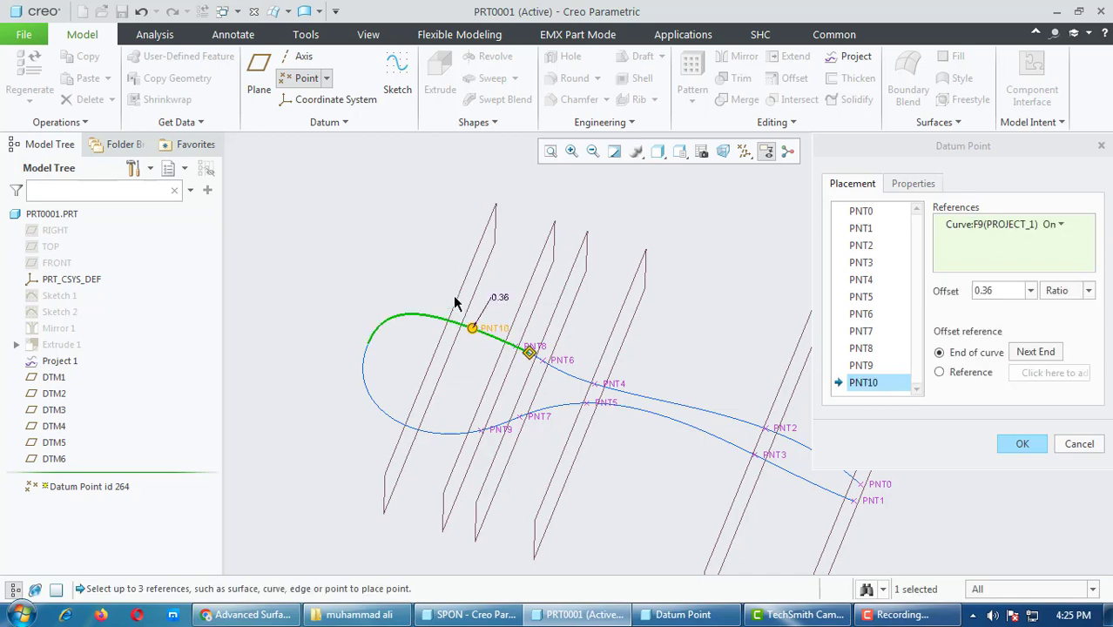
left_click(455, 306, "ctrl")
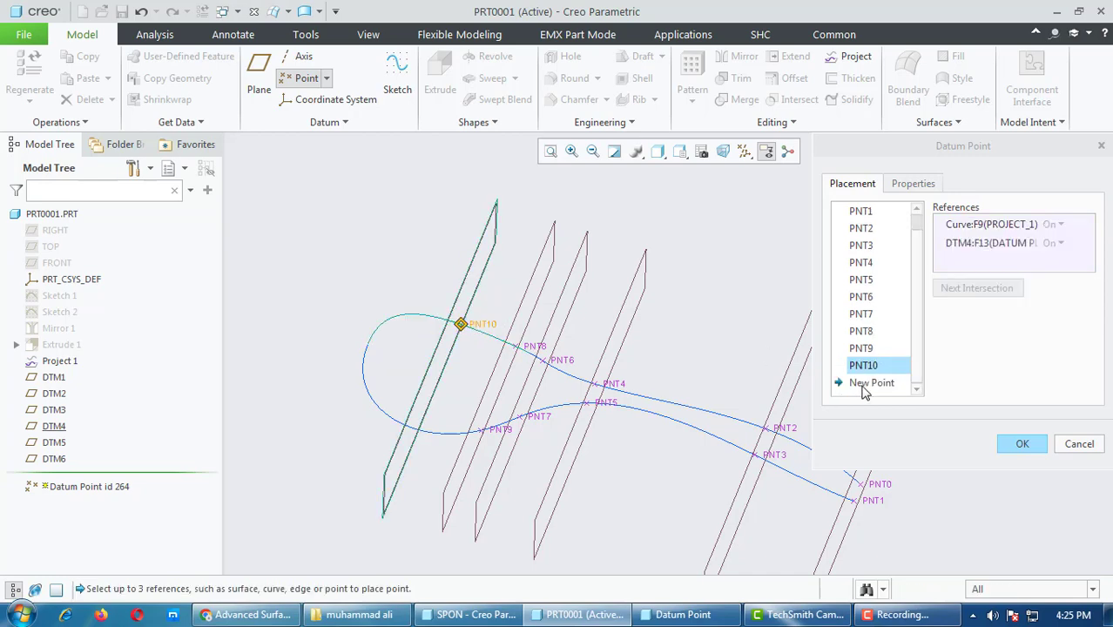
left_click(868, 385)
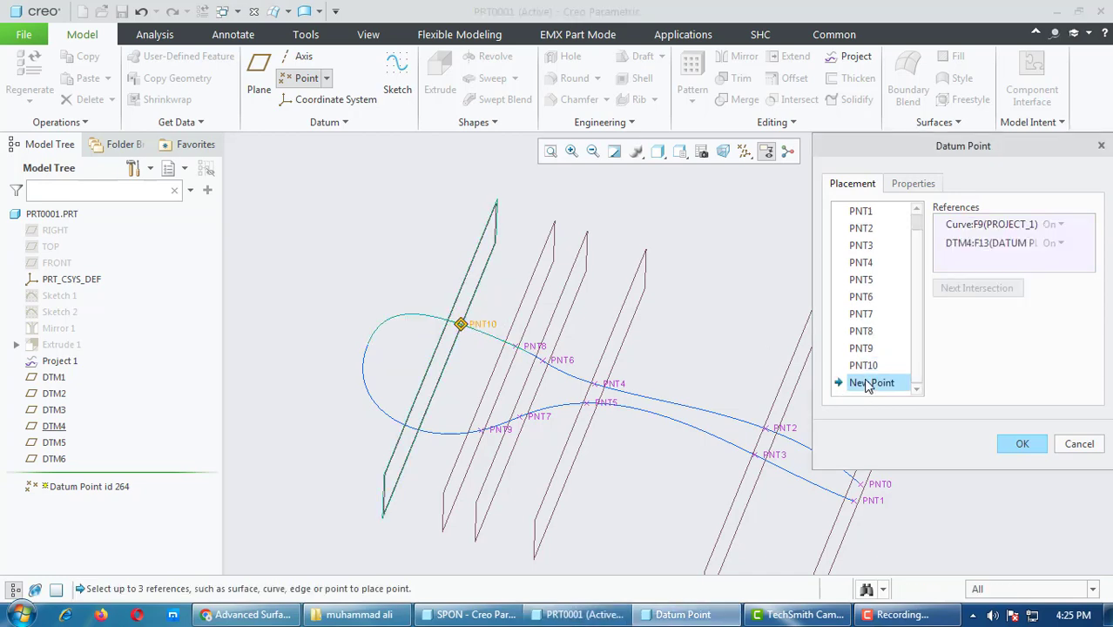
left_click(429, 433)
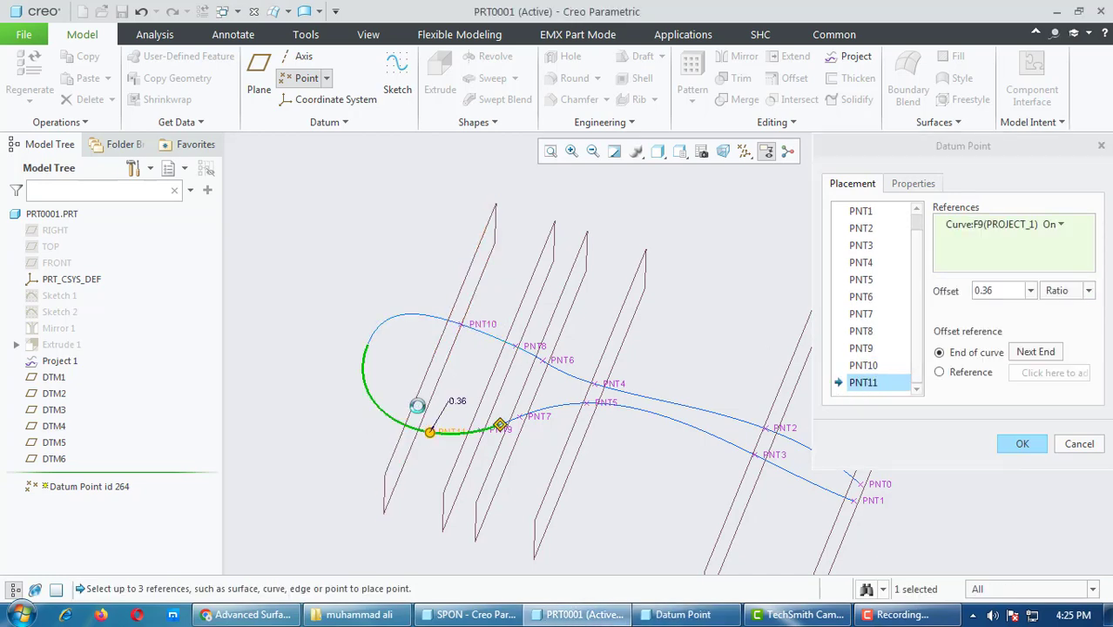
left_click(348, 426, "ctrl")
left_click(1022, 443)
Step: Turn on the display of datum points in the model and clear the selection
scroll(556, 385, "down", 2)
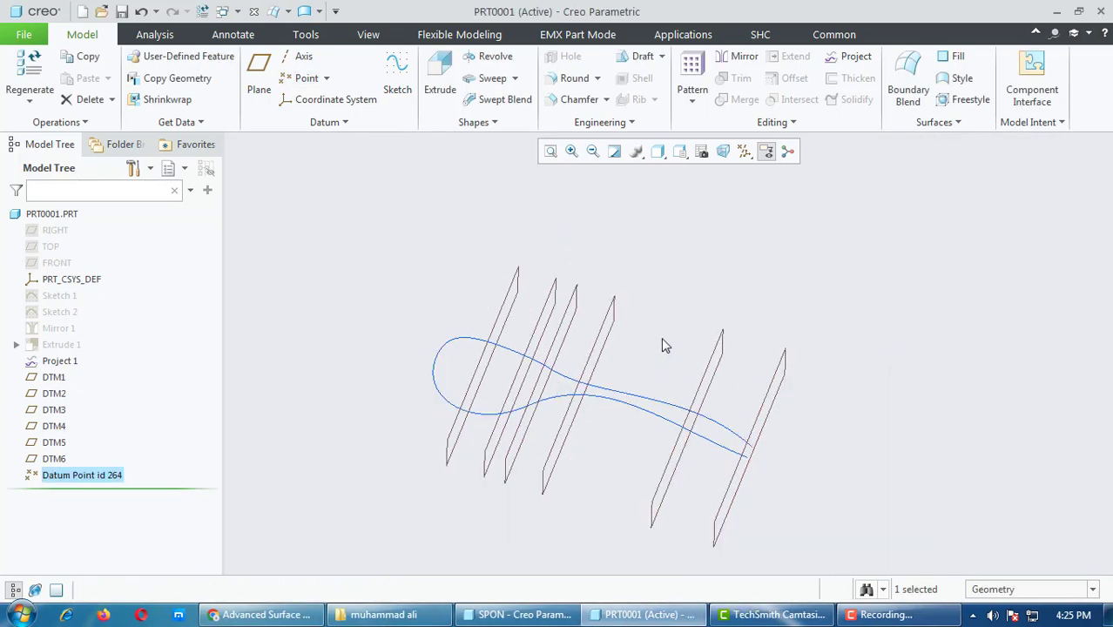
middle_click_drag(662, 345, 764, 286)
left_click(744, 152)
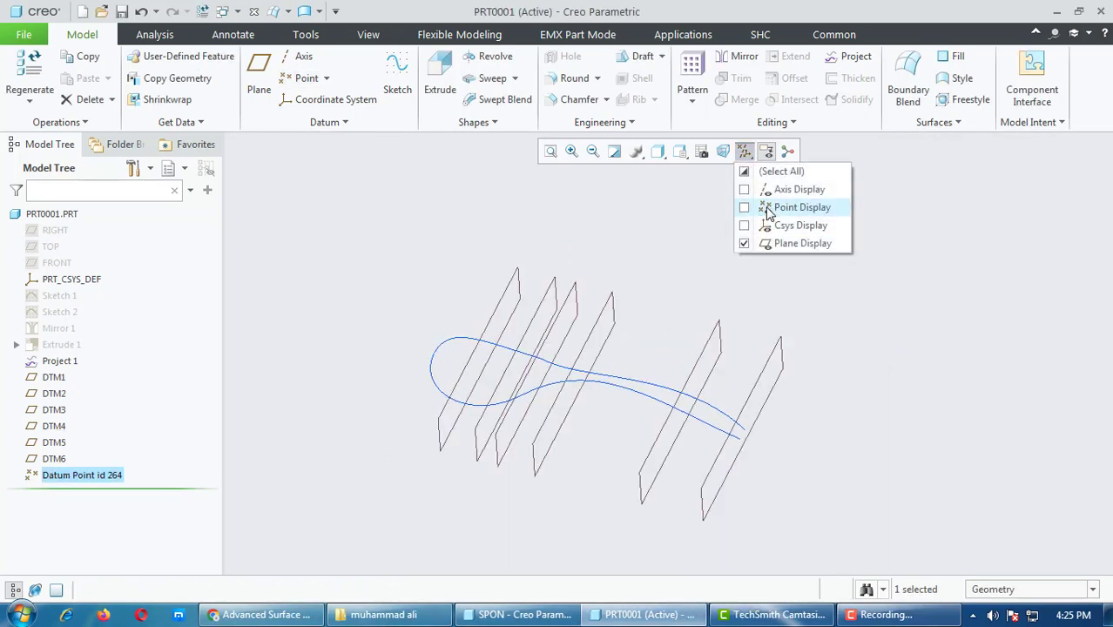
left_click(768, 210)
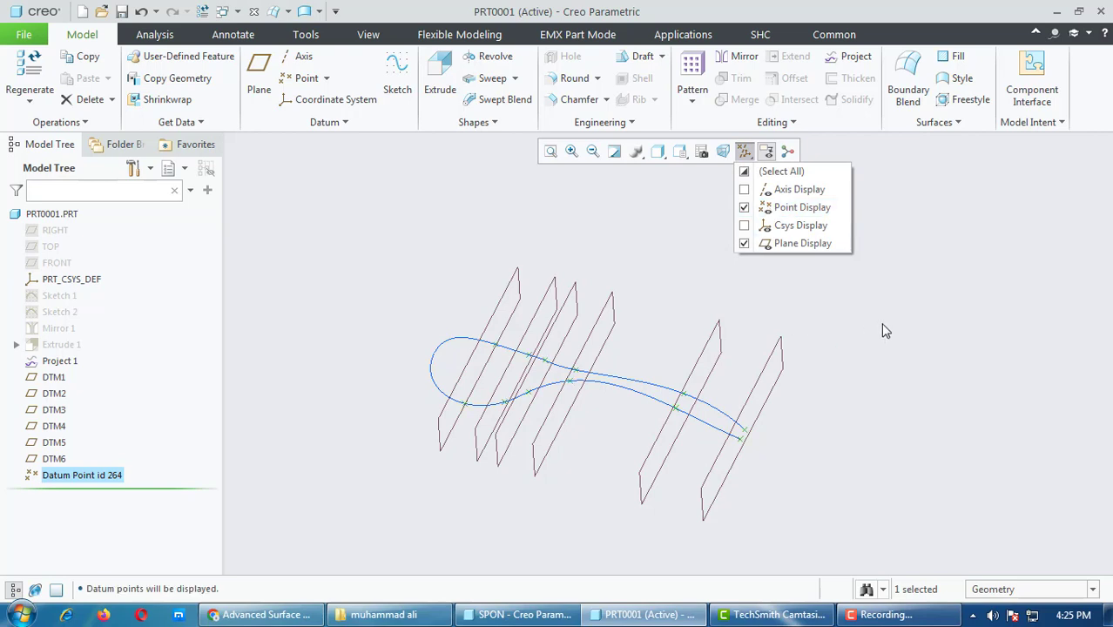
left_click(572, 435)
Step: Start a sketch on plane DTM1 at the handle tip with TOP as the top reference, viewed square to the sketch plane
scroll(593, 398, "down", 2)
scroll(696, 425, "up", 2)
middle_click_drag(795, 461, 720, 409)
scroll(720, 410, "down", 2)
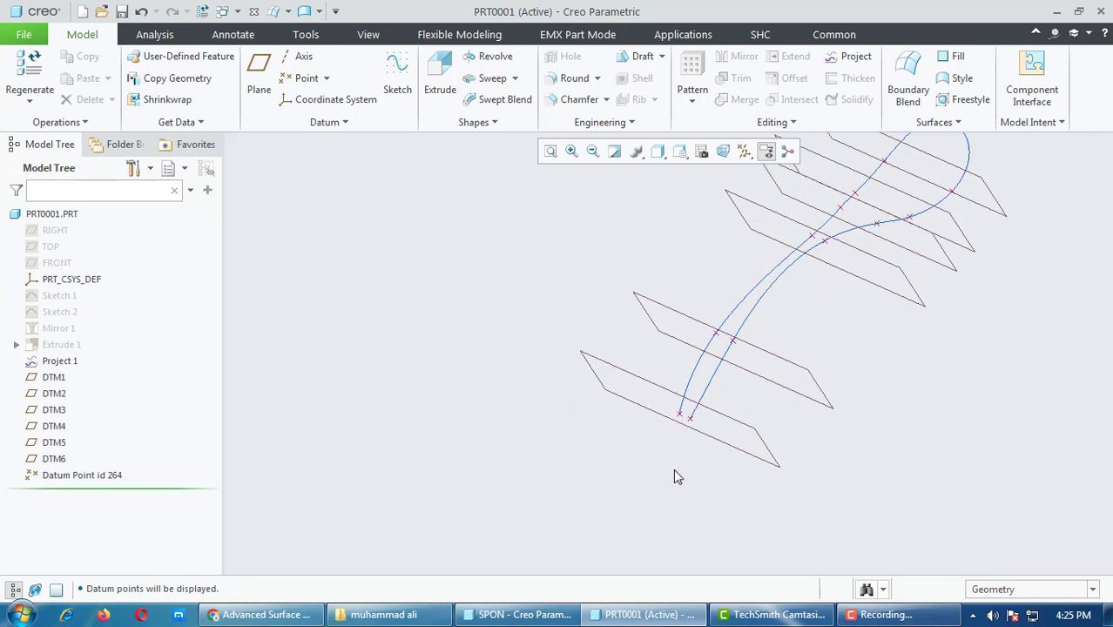
scroll(646, 514, "up", 2)
middle_click_drag(648, 494, 685, 471)
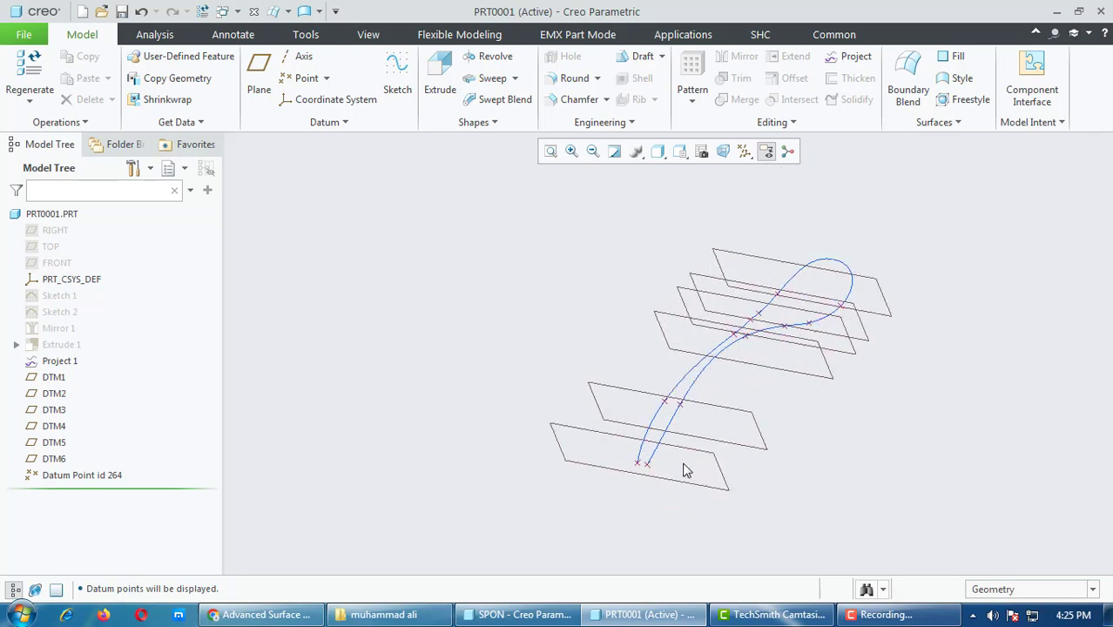
left_click(396, 74)
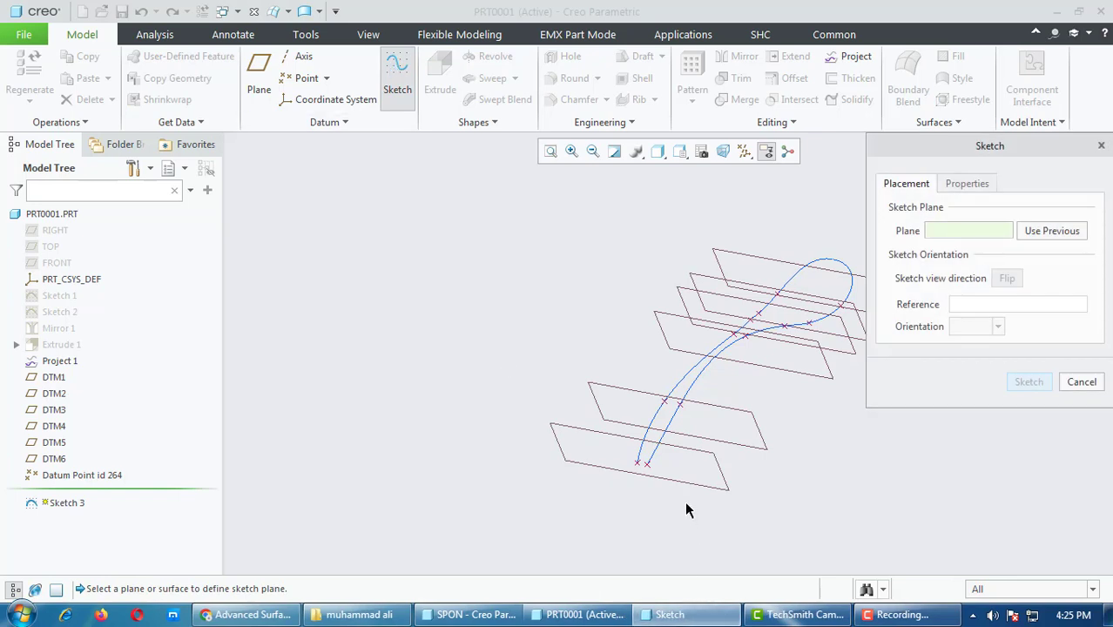
mouse_move(688, 509)
middle_mouse_down()
mouse_move(716, 485)
mouse_move(771, 485)
mouse_move(591, 493)
middle_mouse_up()
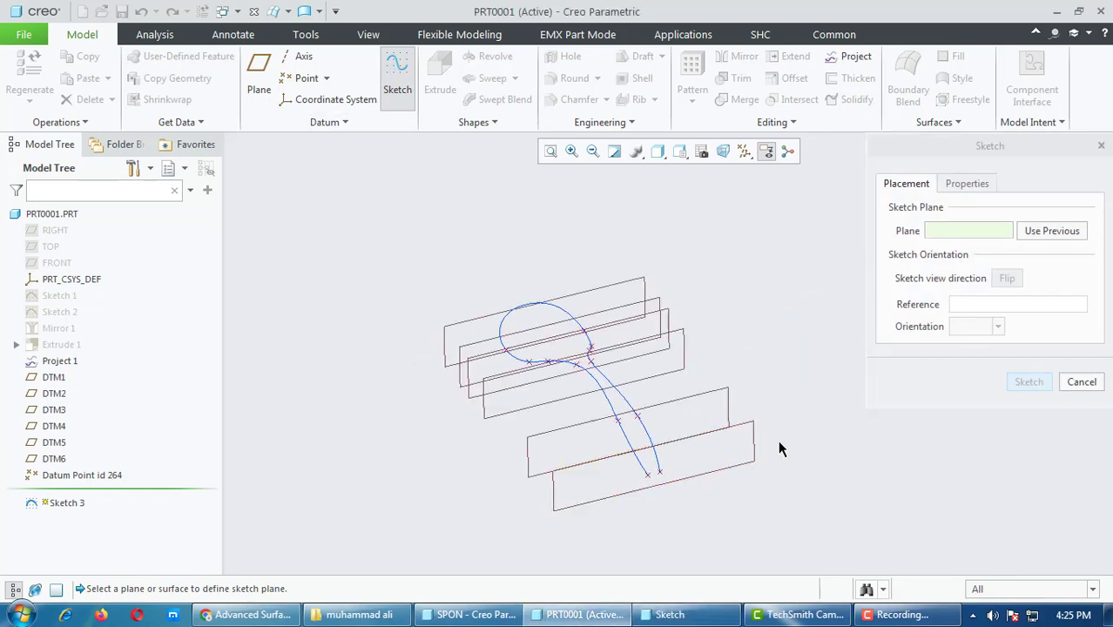
left_click(755, 461)
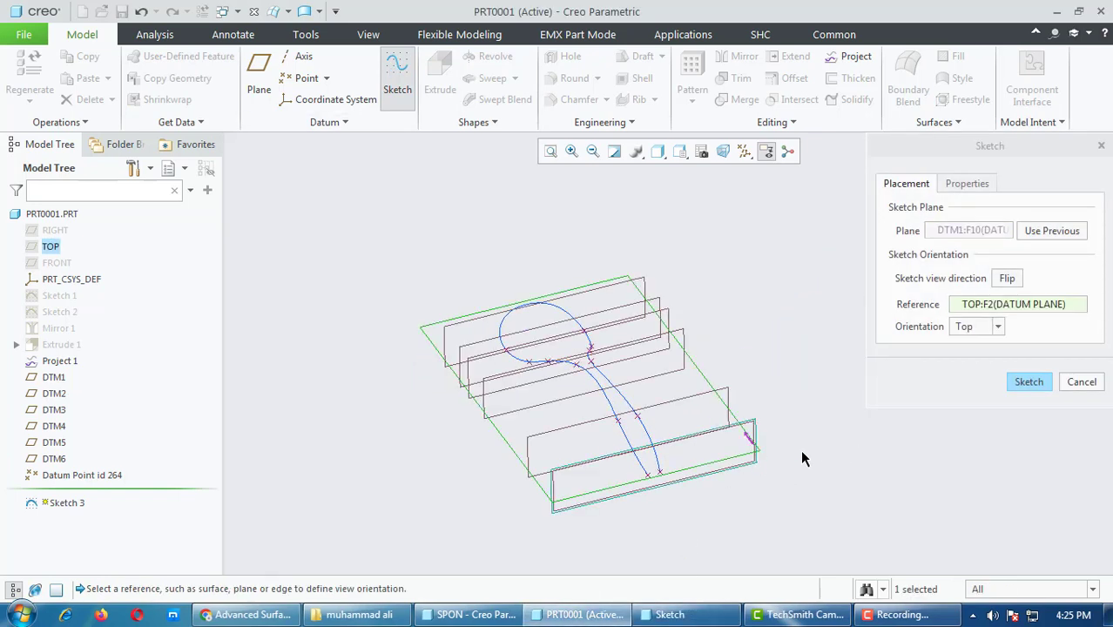
mouse_move(801, 450)
middle_mouse_down()
mouse_move(815, 440)
mouse_move(815, 455)
middle_mouse_up()
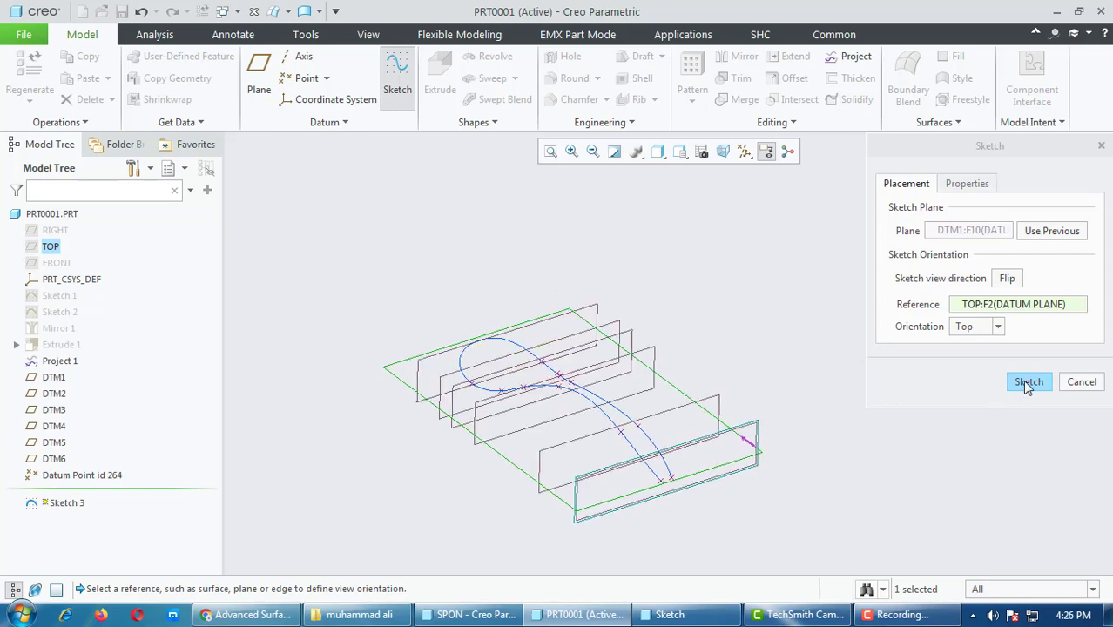
left_click(1027, 382)
scroll(697, 453, "up", 5)
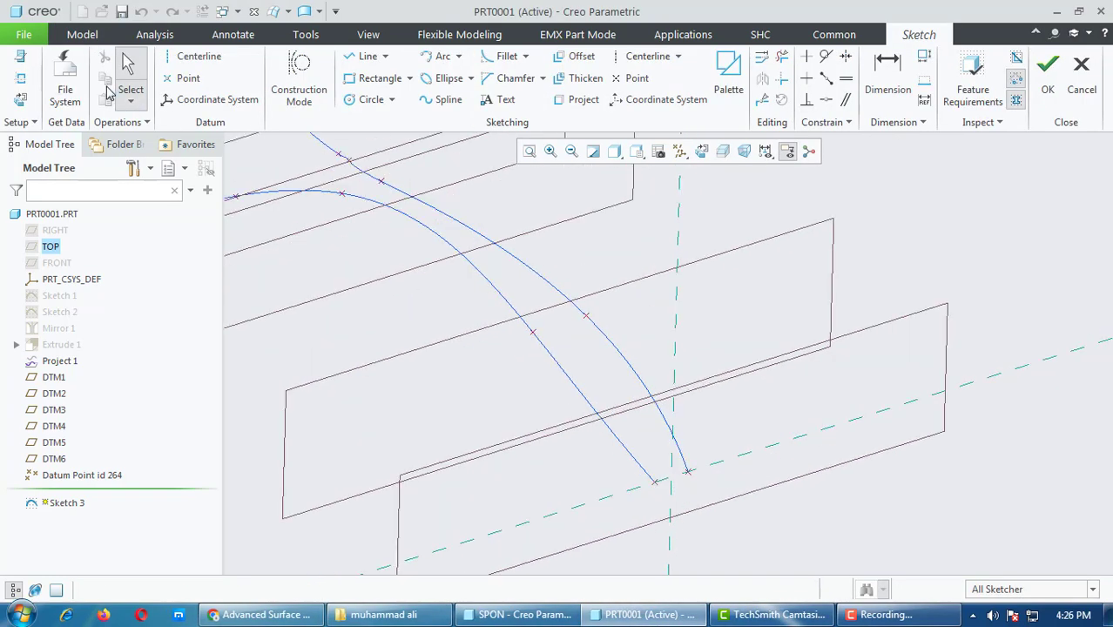
left_click(24, 102)
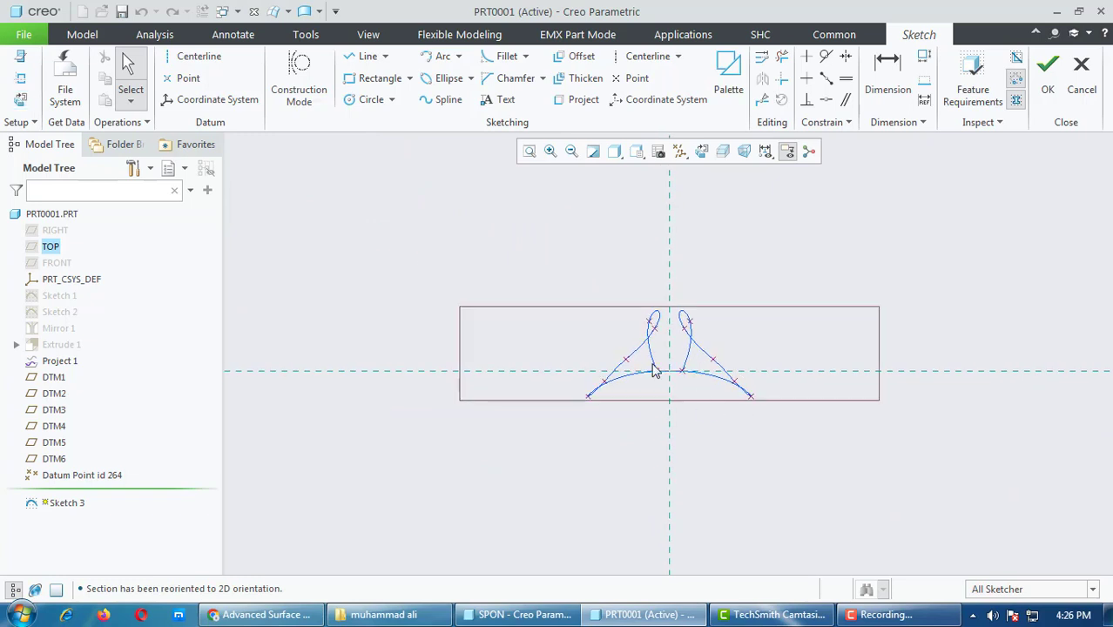
Step: Sketch an upward-bulging arc of about 7.3 radius between the two datum points at the handle tip
scroll(680, 383, "up", 3)
scroll(685, 389, "up", 6)
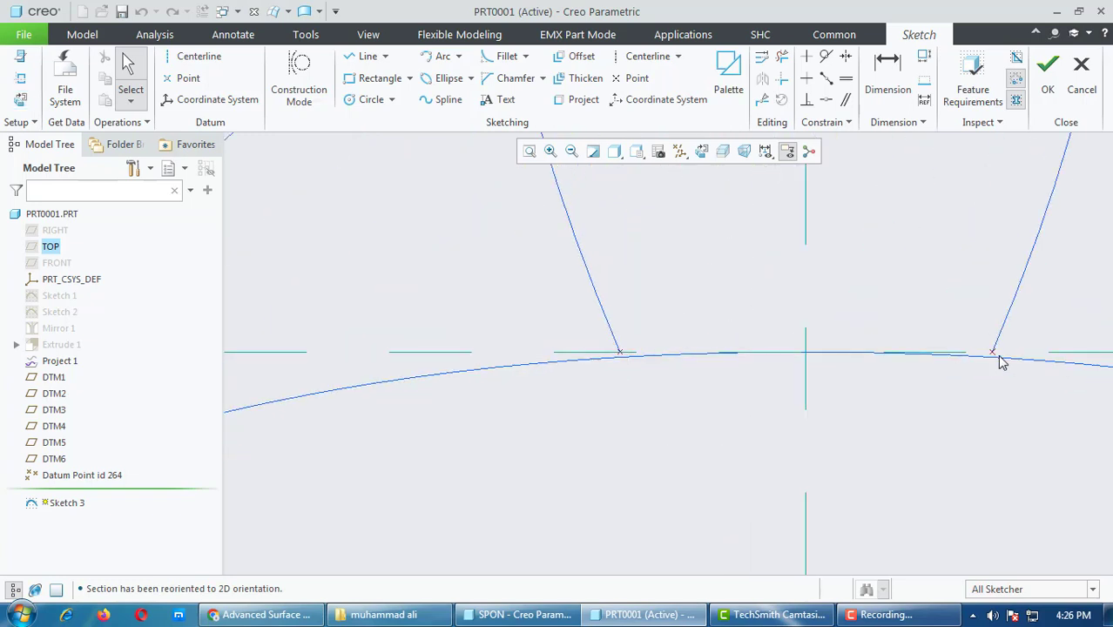
scroll(580, 365, "down", 2)
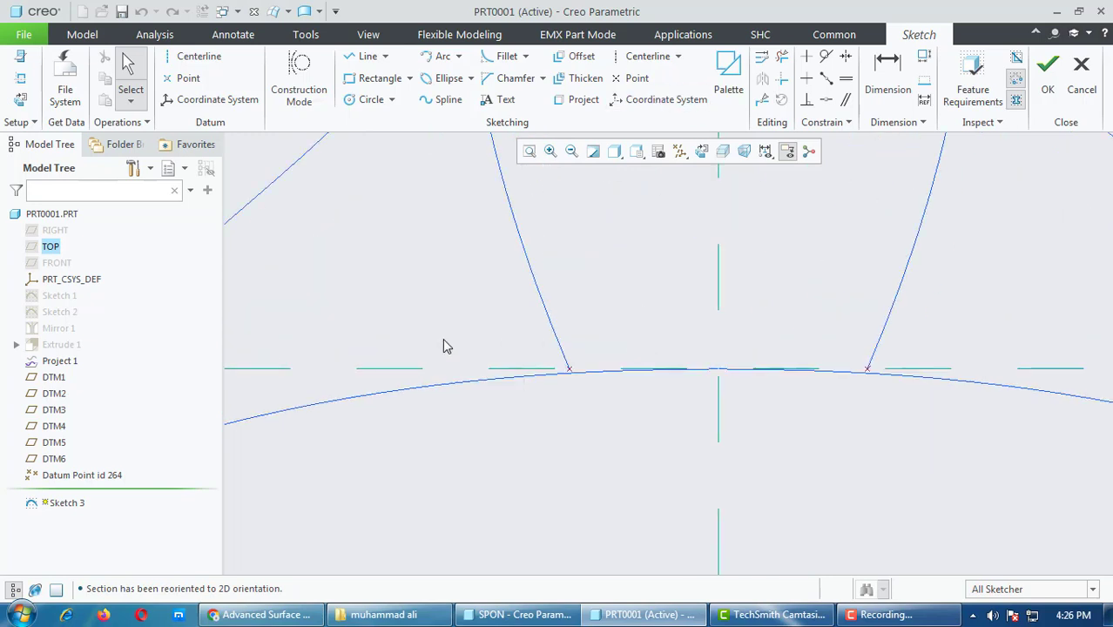
left_click(441, 56)
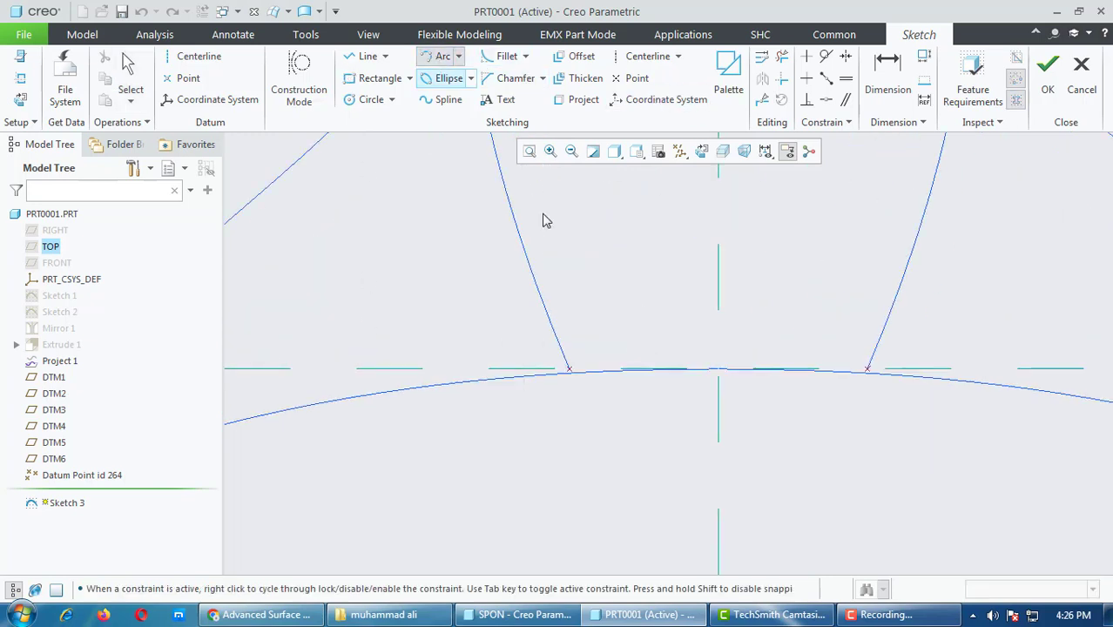
left_click(570, 371)
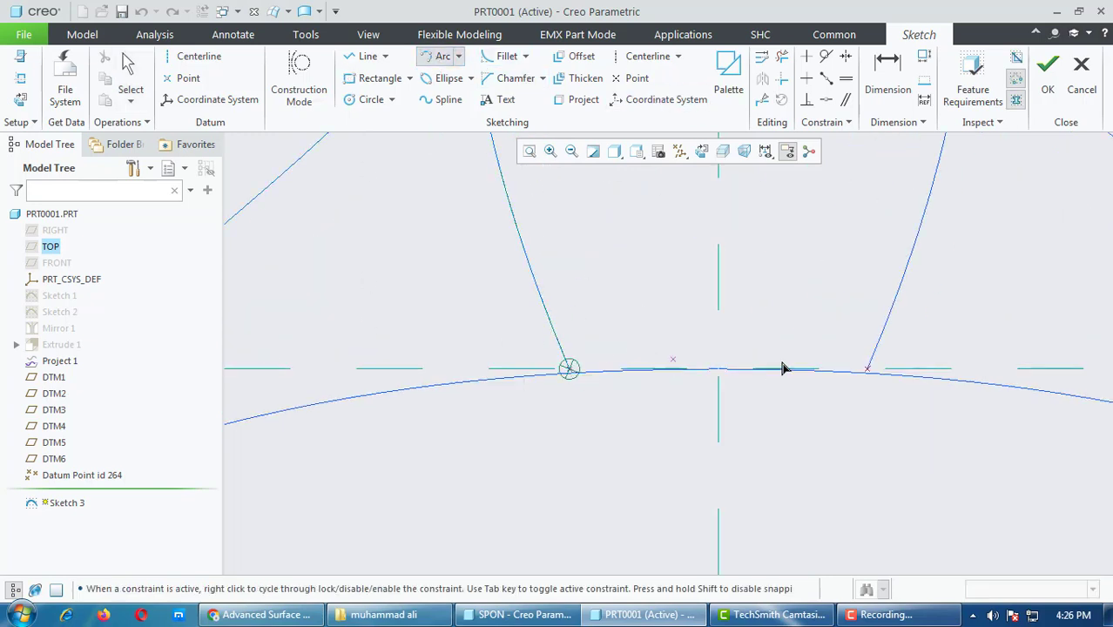
left_click(868, 373)
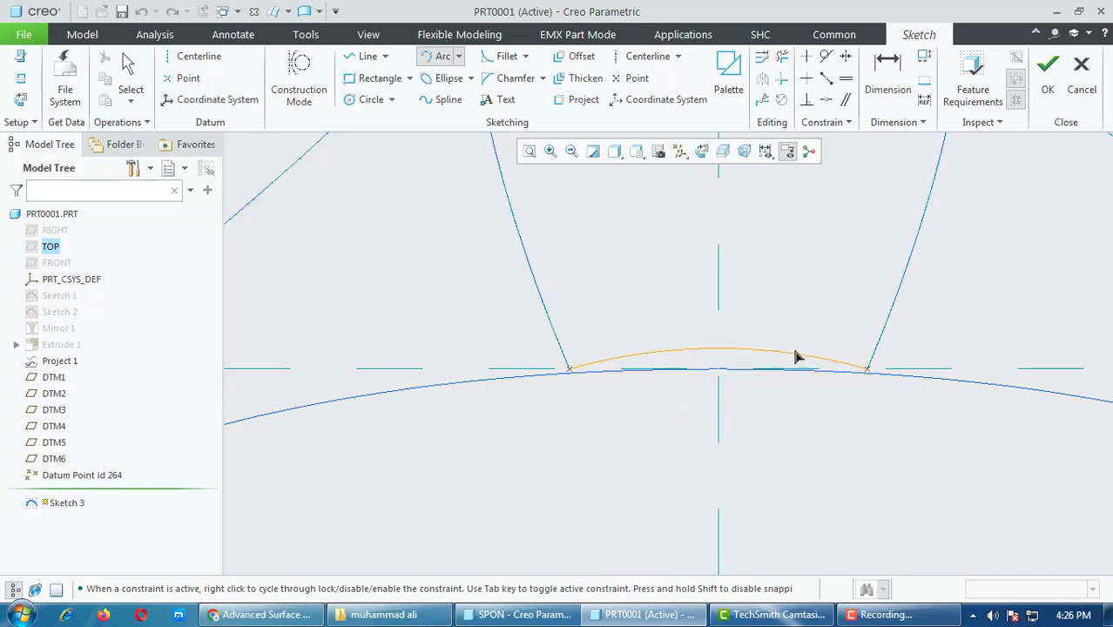
left_click(800, 347)
middle_click(695, 426)
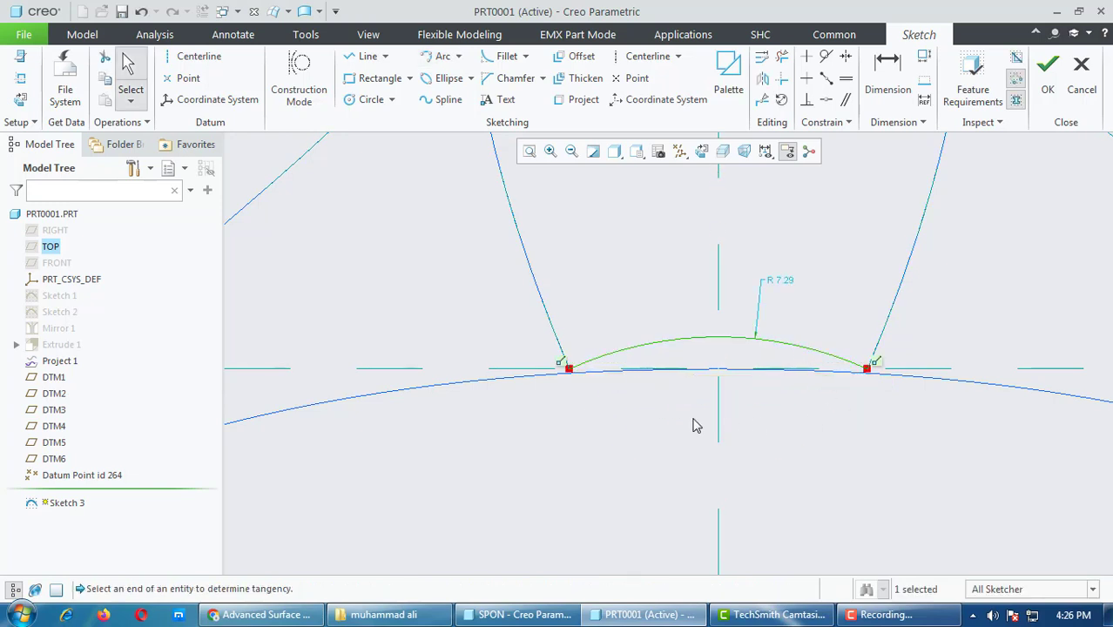
Step: Set the arc's radius to 20 and finish the handle-tip sketch
double_click(787, 284)
type("20")
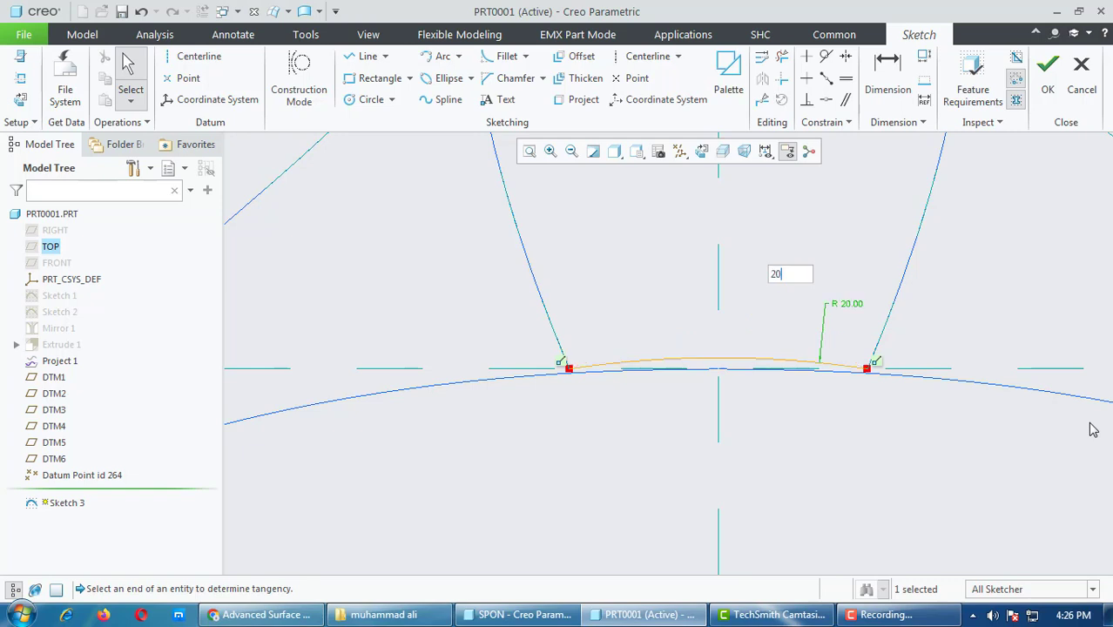
key("Return")
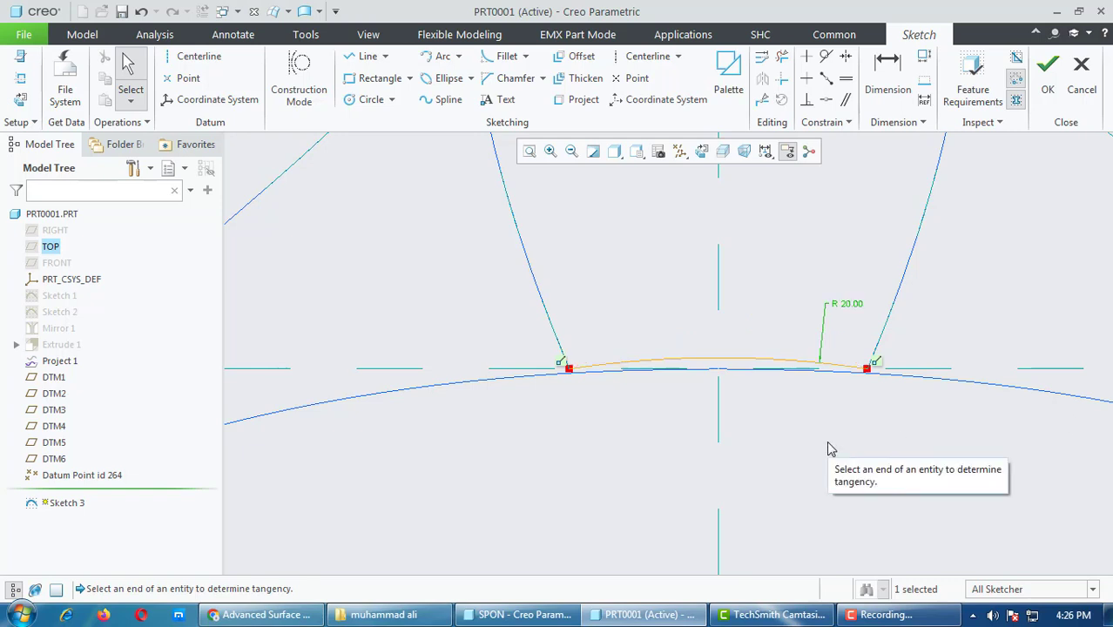
scroll(733, 449, "down", 5)
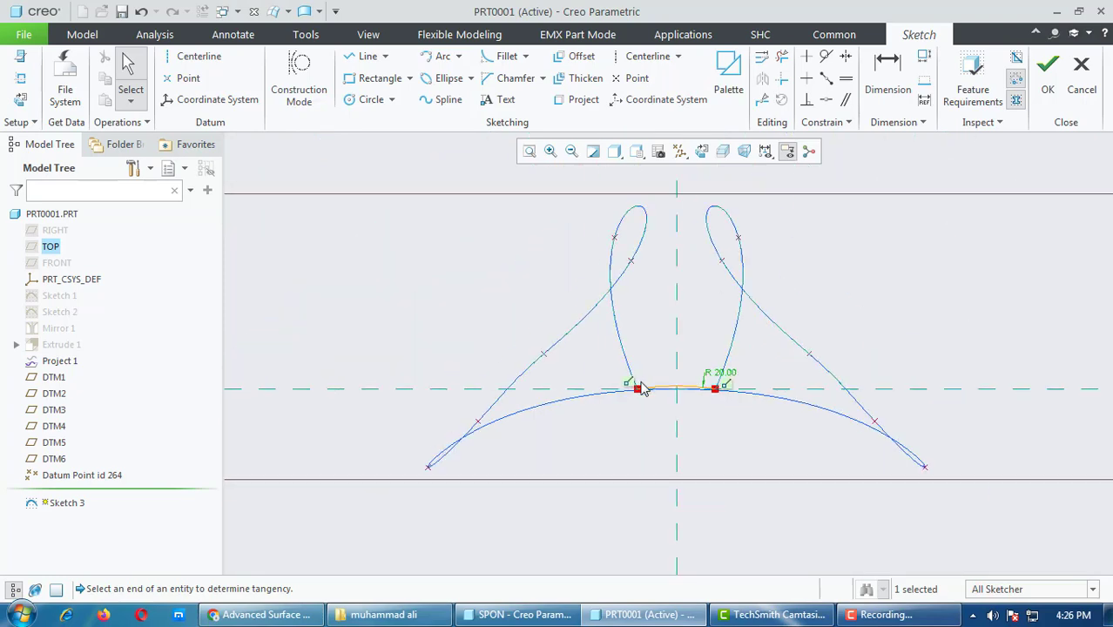
mouse_move(610, 448)
middle_mouse_down()
mouse_move(621, 415)
mouse_move(653, 470)
mouse_move(559, 437)
mouse_move(558, 424)
middle_mouse_up()
scroll(641, 443, "down", 3)
scroll(734, 540, "up", 8)
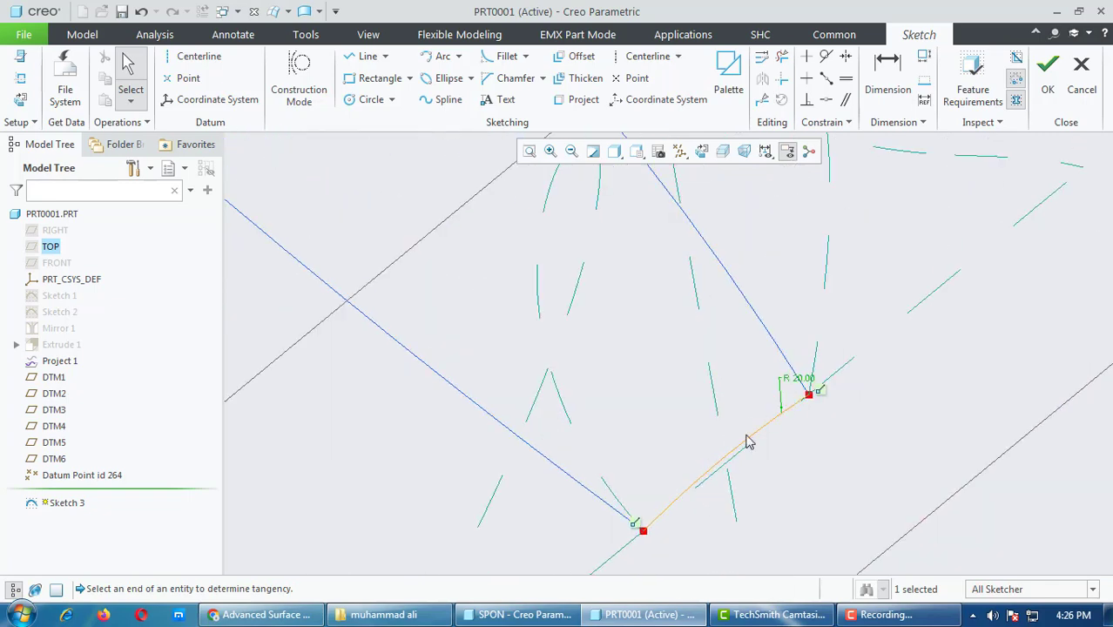
scroll(755, 463, "down", 5)
left_click(1048, 76)
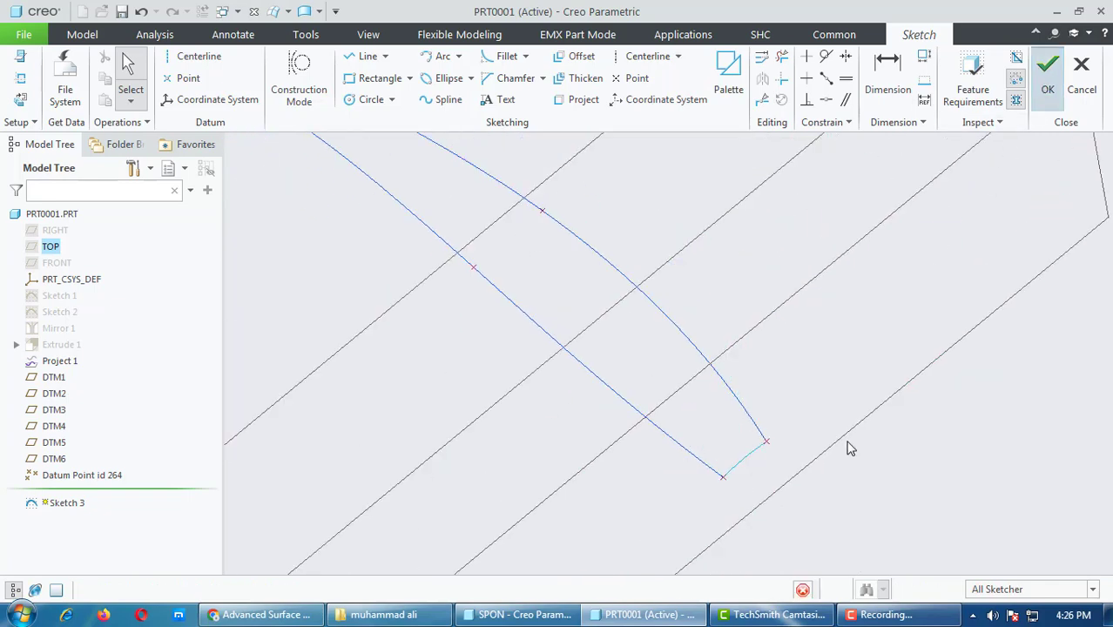
Step: Start a sketch on plane DTM6 across the handle and orient the view square to the sketch plane
scroll(830, 476, "down", 4)
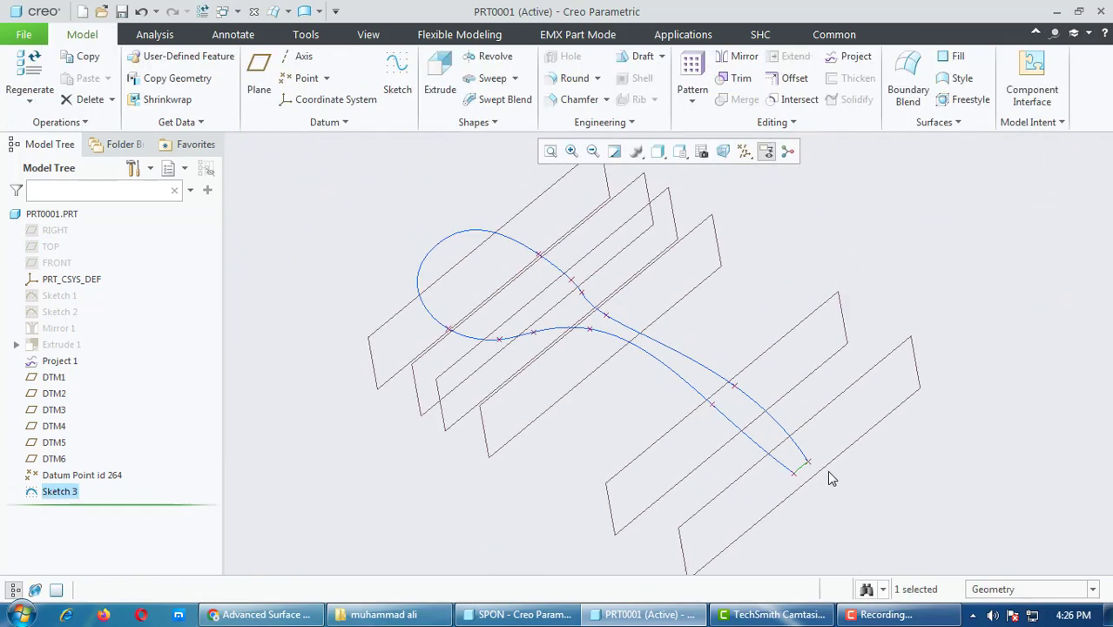
left_click(805, 326)
left_click(397, 83)
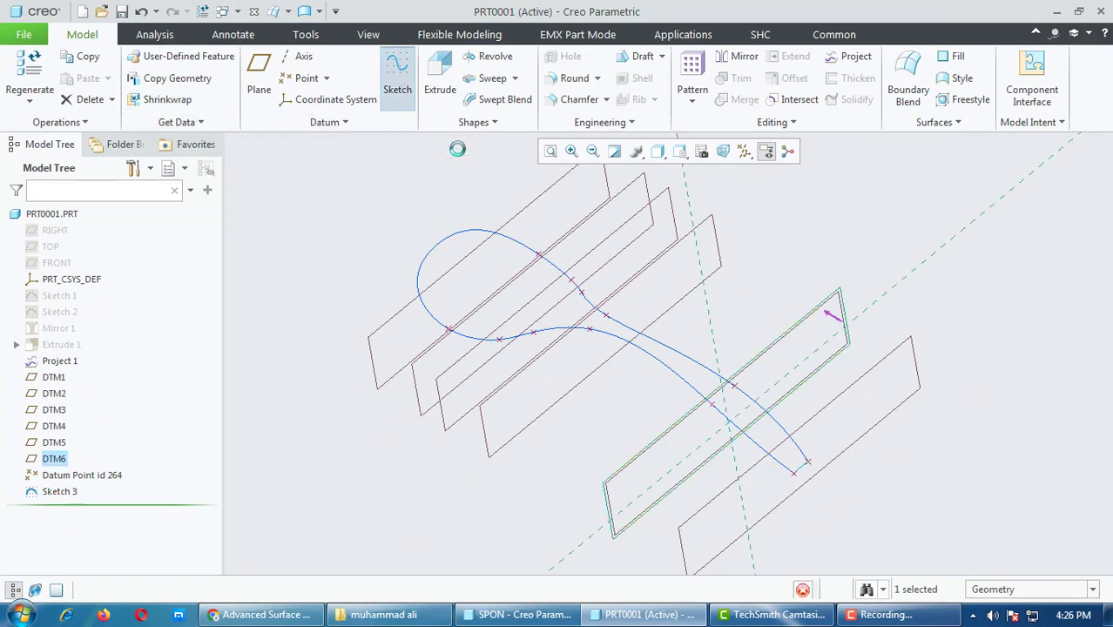
left_click(20, 100)
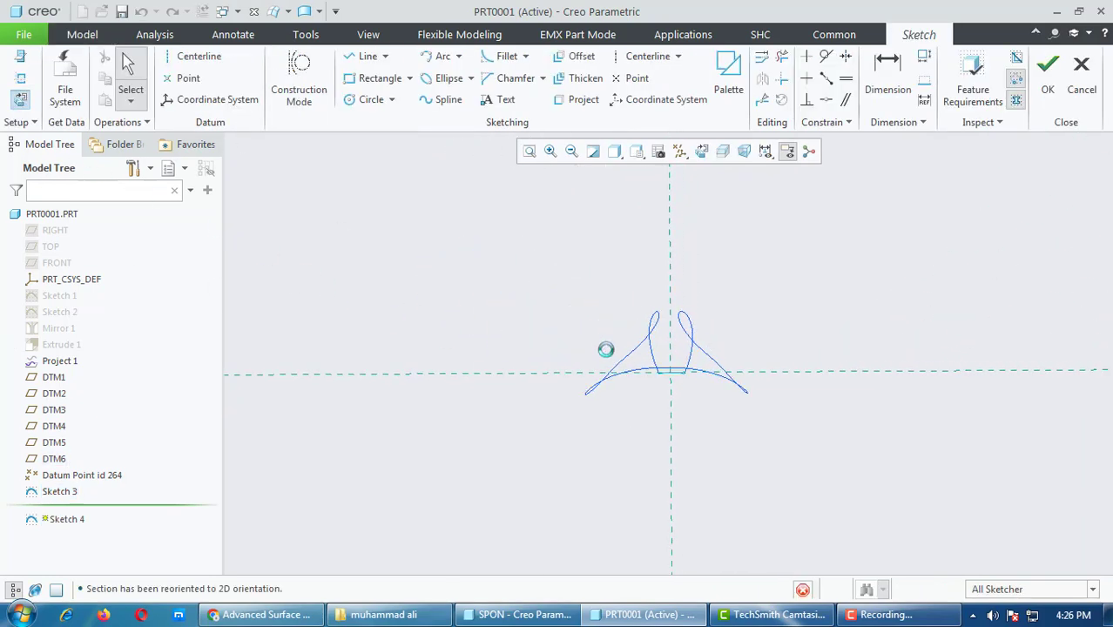
Step: Sketch an upward-bulging arc of about 8.1 radius between the two datum points on plane DTM6 across the handle
mouse_move(668, 337)
middle_mouse_down()
mouse_move(692, 350)
mouse_move(479, 280)
middle_mouse_up()
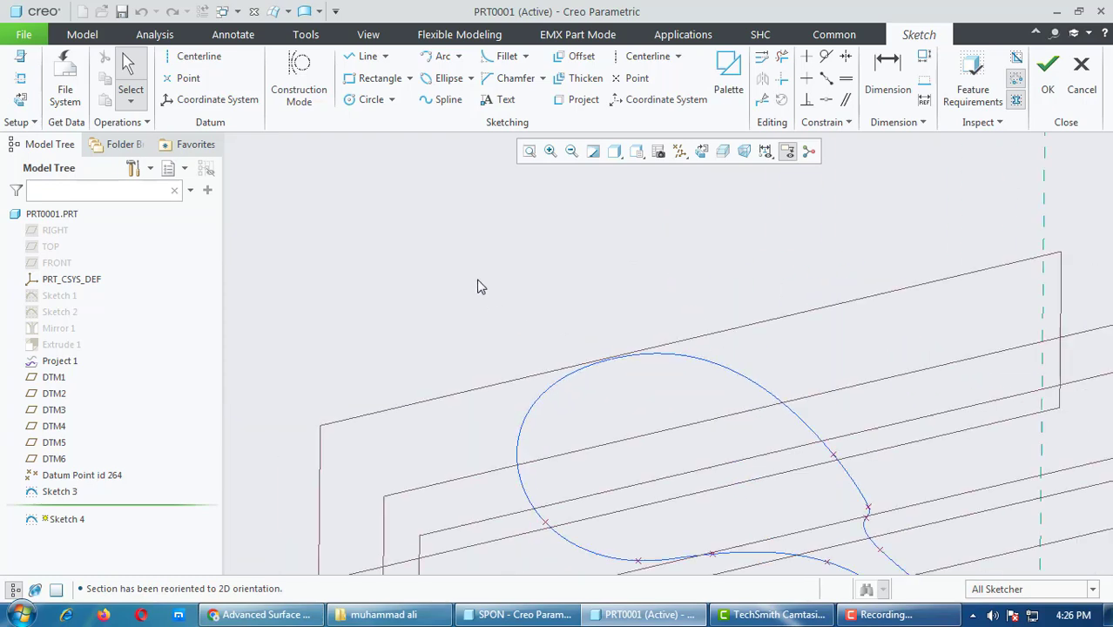
scroll(492, 274, "up", 5)
scroll(575, 338, "down", 5)
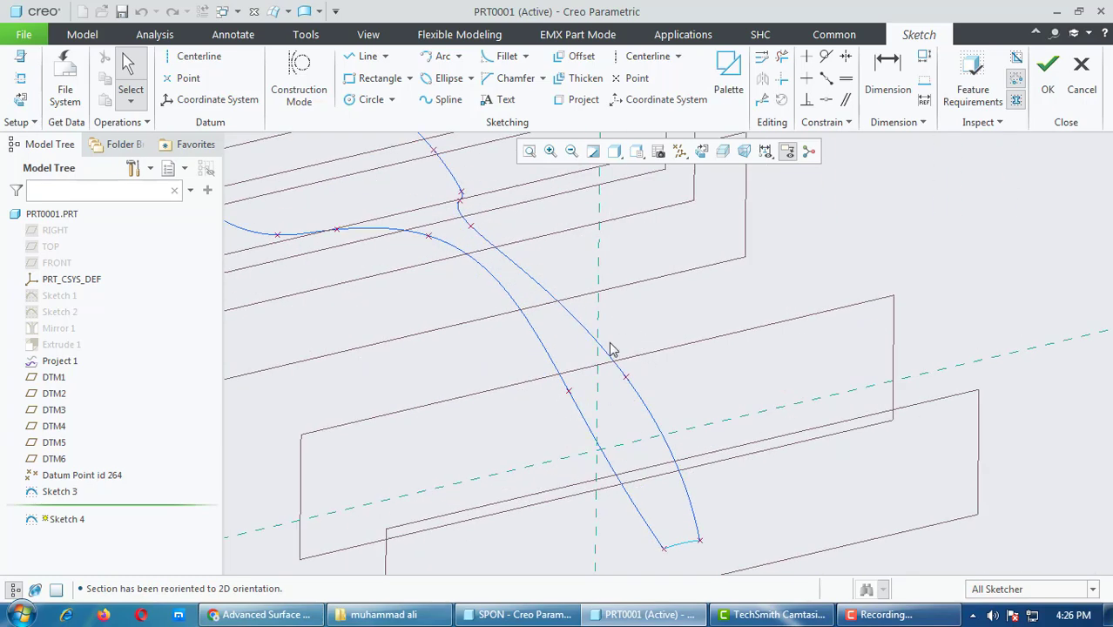
mouse_move(538, 402)
middle_mouse_down()
mouse_move(535, 388)
mouse_move(555, 402)
middle_mouse_up()
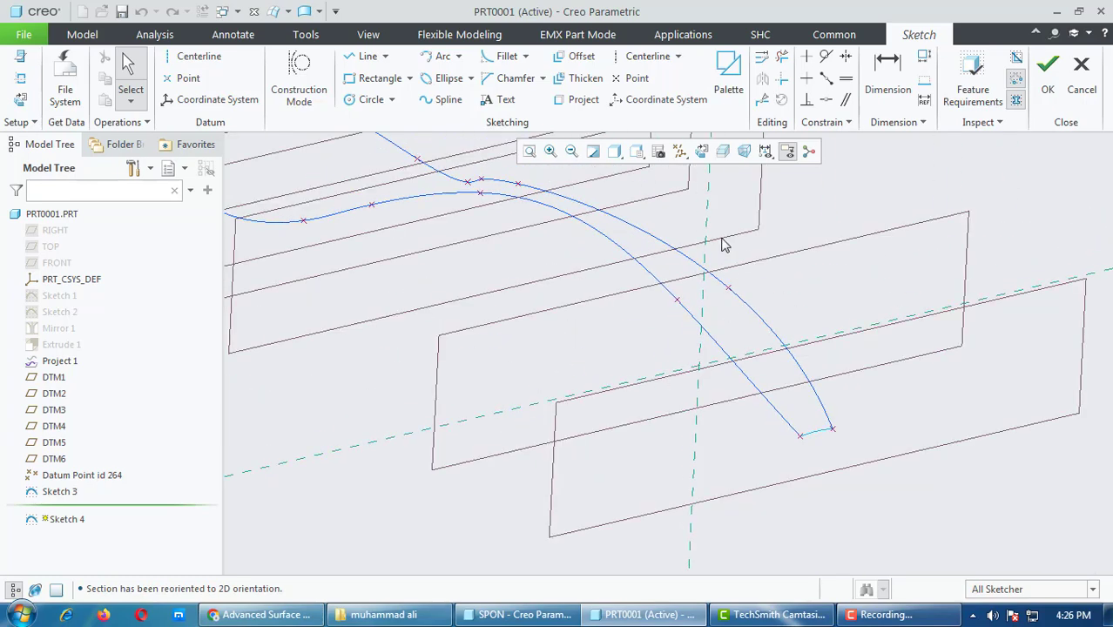
left_click(438, 56)
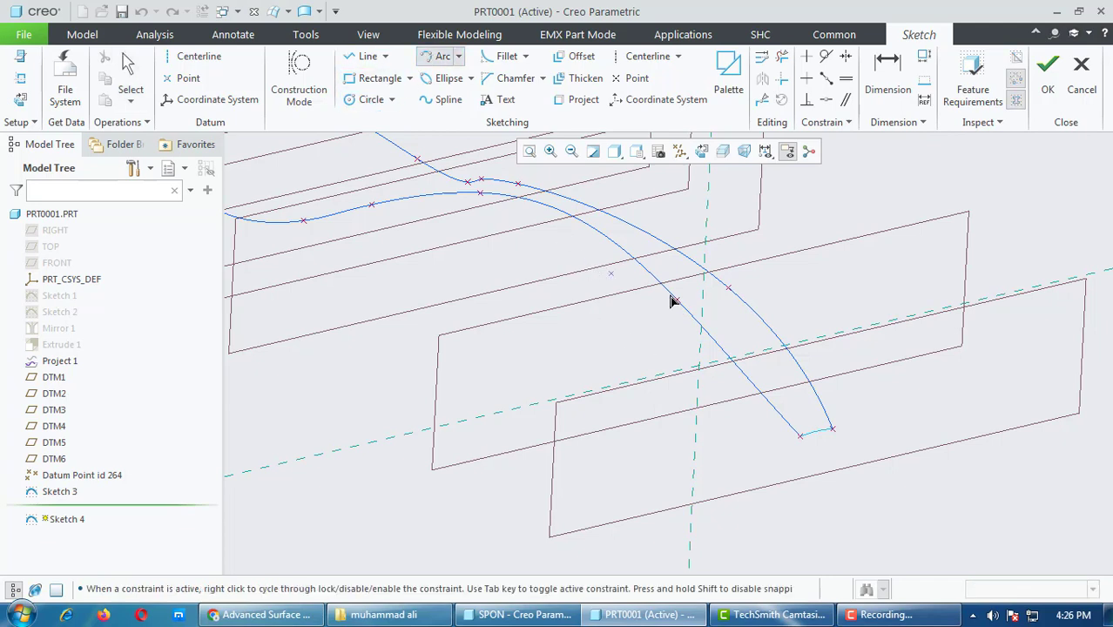
left_click(721, 291)
middle_click(721, 291)
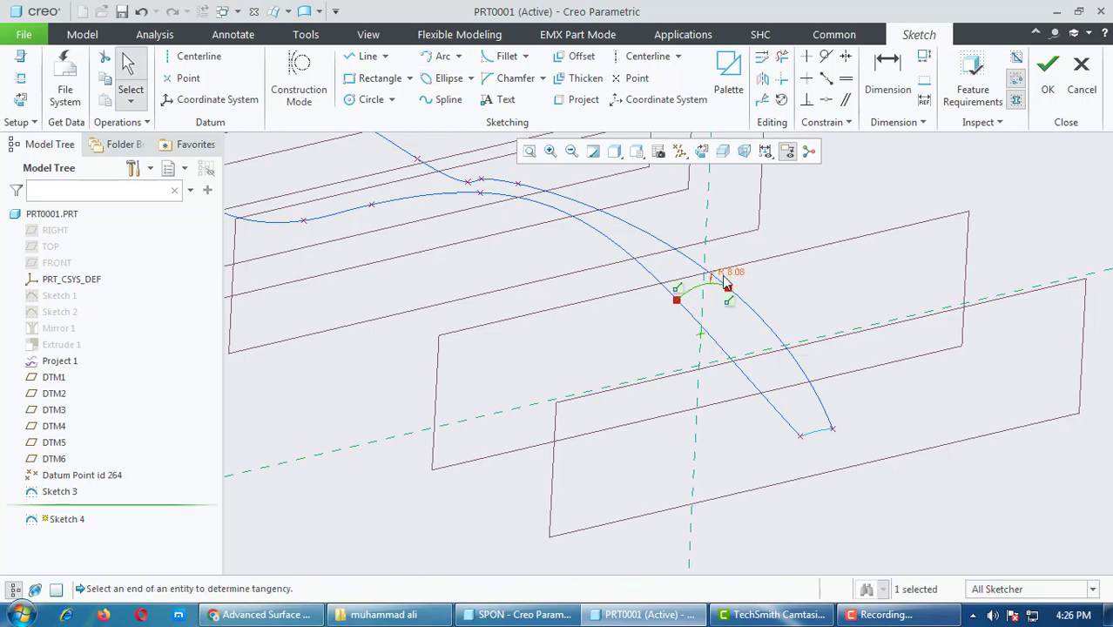
Step: Set the DTM6 arc's radius to 20 and finish the sketch
scroll(728, 279, "up", 2)
double_click(736, 265)
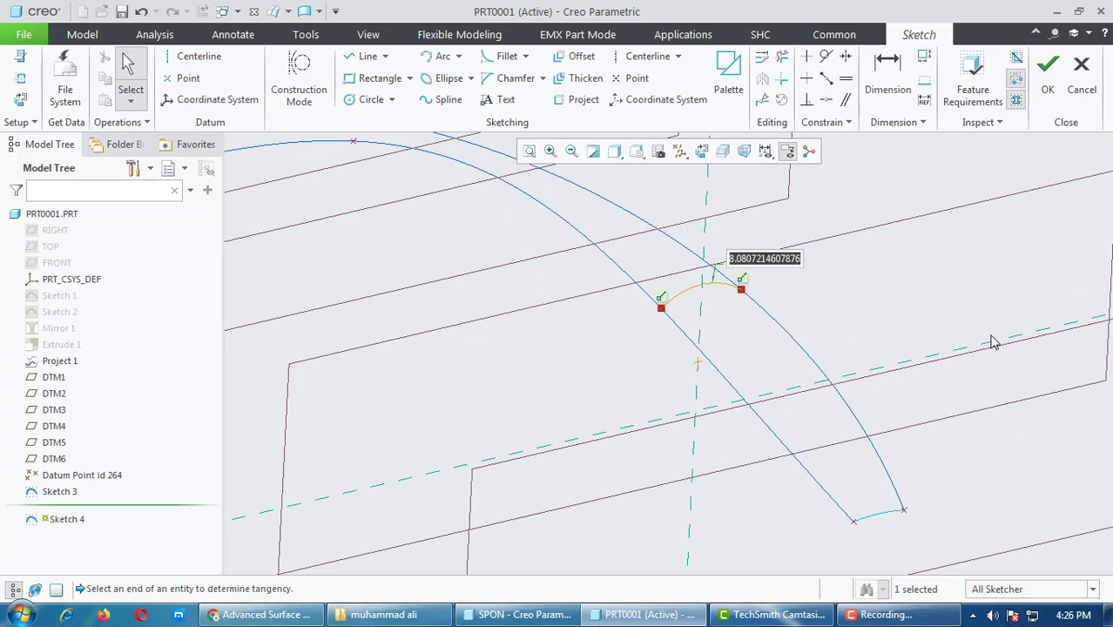
type("20")
key("Return")
scroll(815, 554, "down", 3)
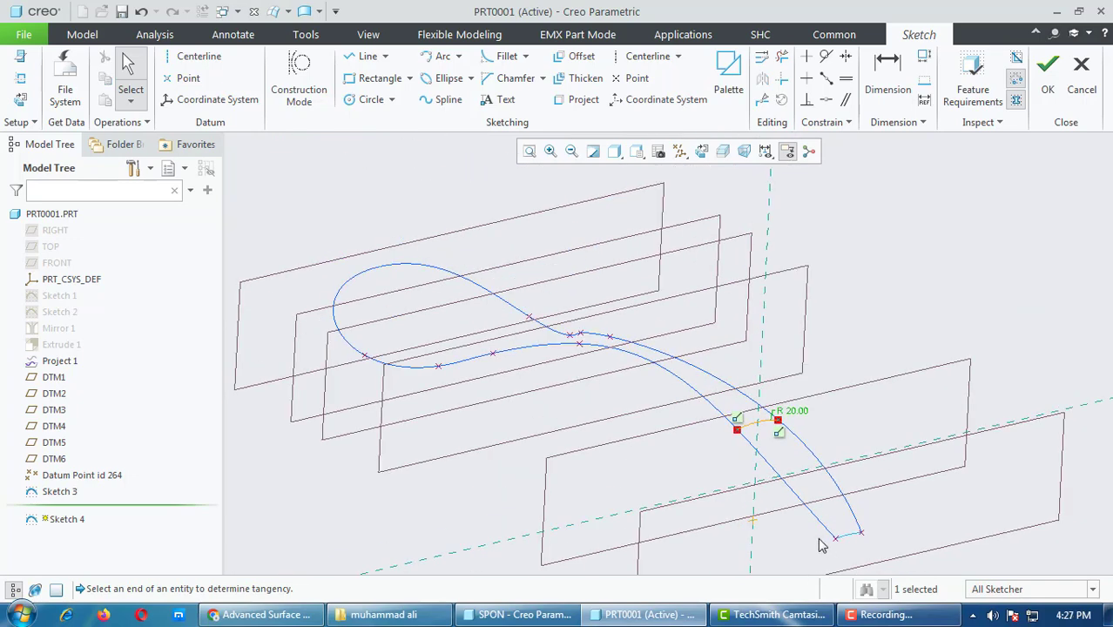
left_click(1047, 70)
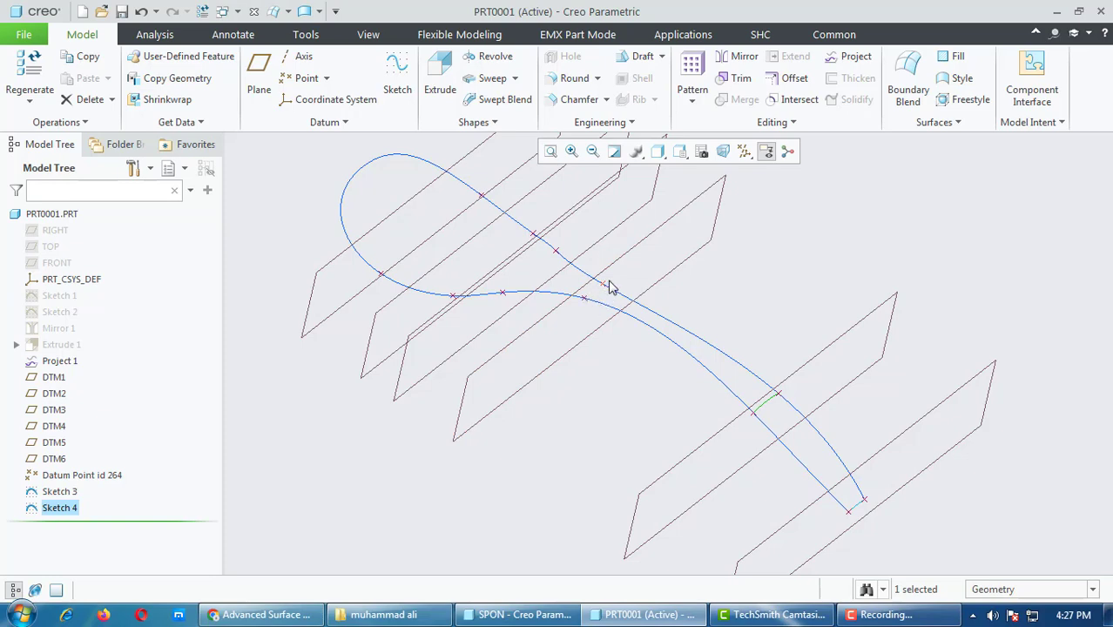
Step: Start a sketch on plane DTM5 at the spoon's neck with TOP as the top reference
left_click(397, 77)
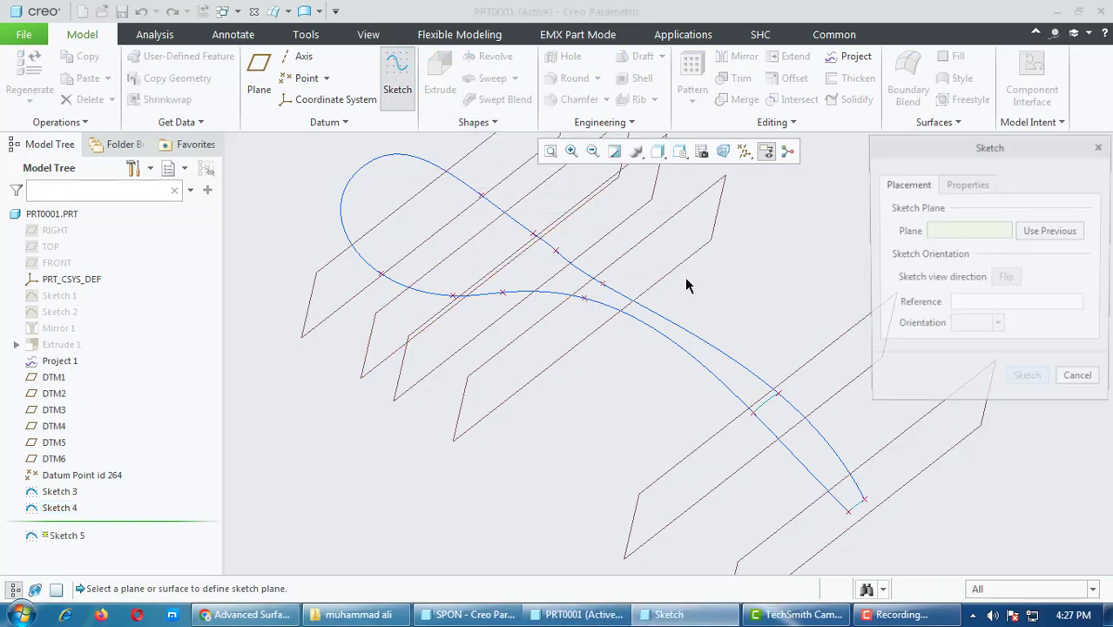
left_click(651, 236)
scroll(610, 294, "up", 3)
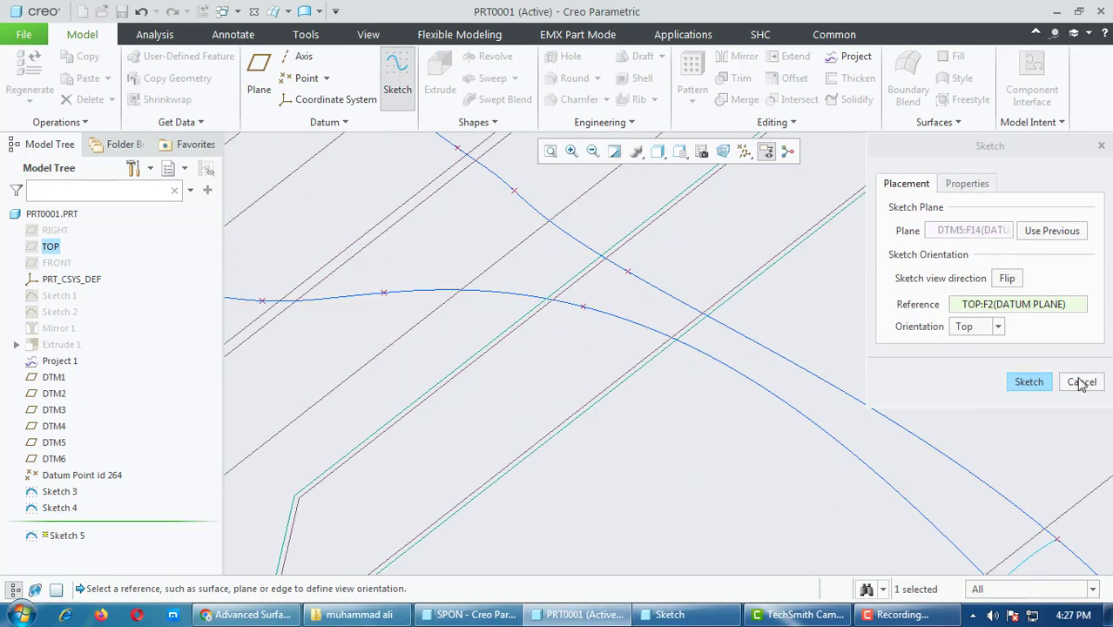
left_click(1042, 387)
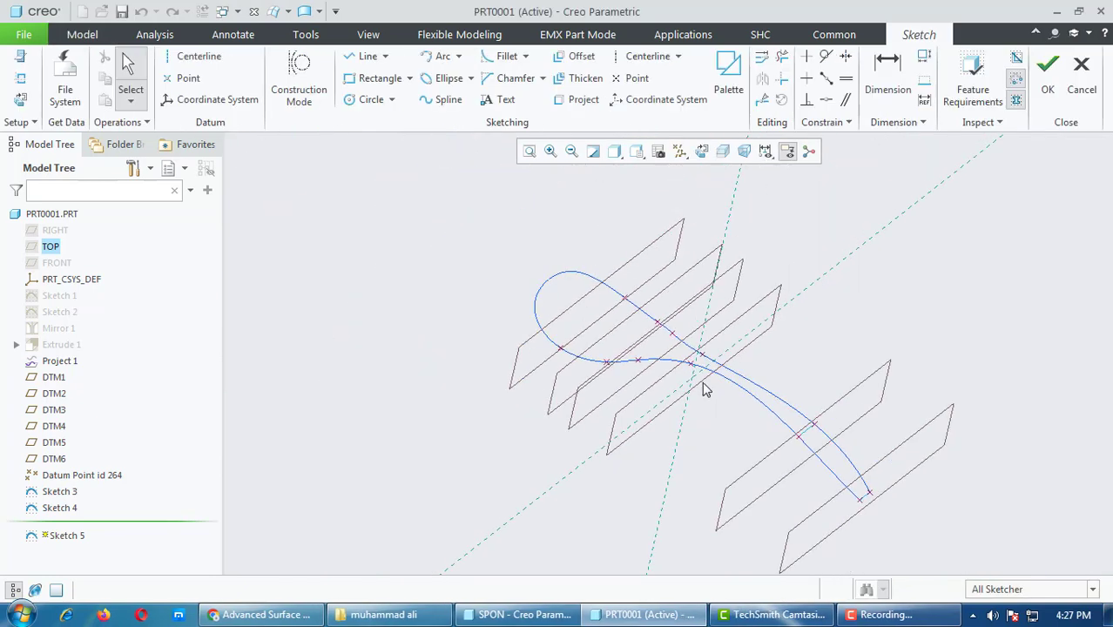
middle_click_drag(696, 379, 697, 394)
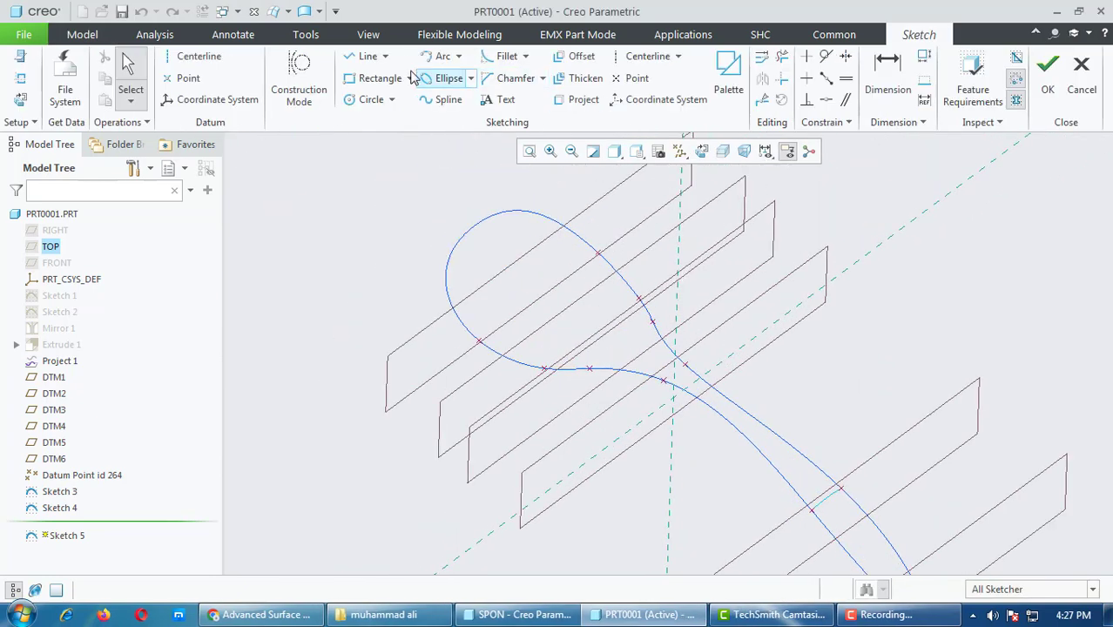
Step: Sketch a downward-bulging arc of about 4.4 radius between the two datum points at the spoon's neck
left_click(437, 56)
scroll(683, 376, "up", 3)
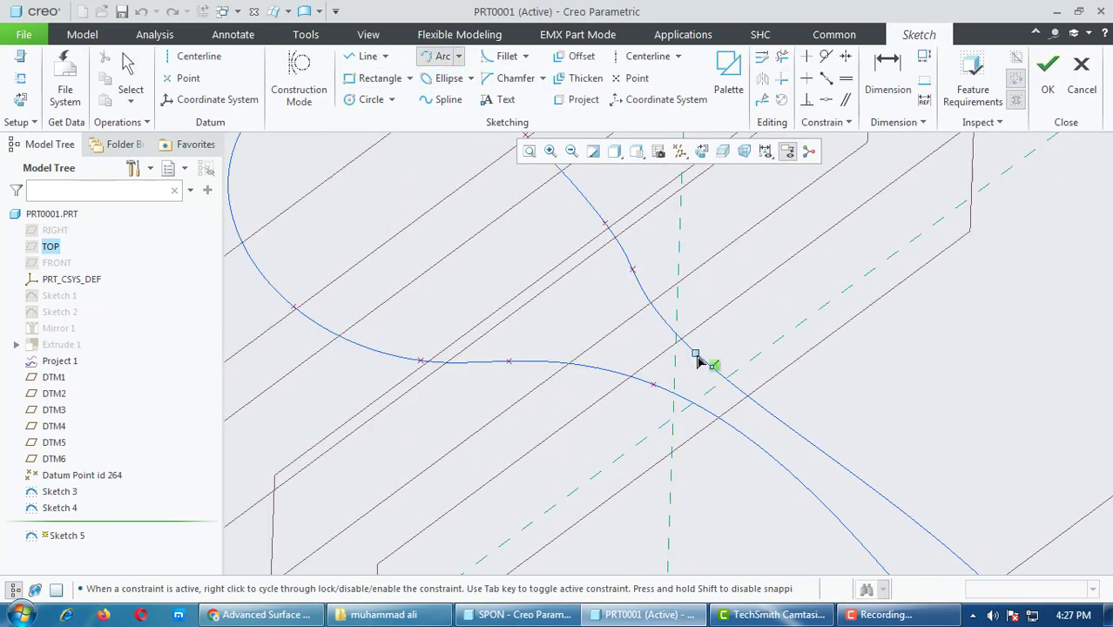
left_click(653, 385)
mouse_move(671, 386)
middle_mouse_down()
mouse_move(601, 368)
mouse_move(610, 372)
middle_mouse_up()
scroll(694, 403, "down", 3)
left_click(708, 374)
middle_click(713, 418)
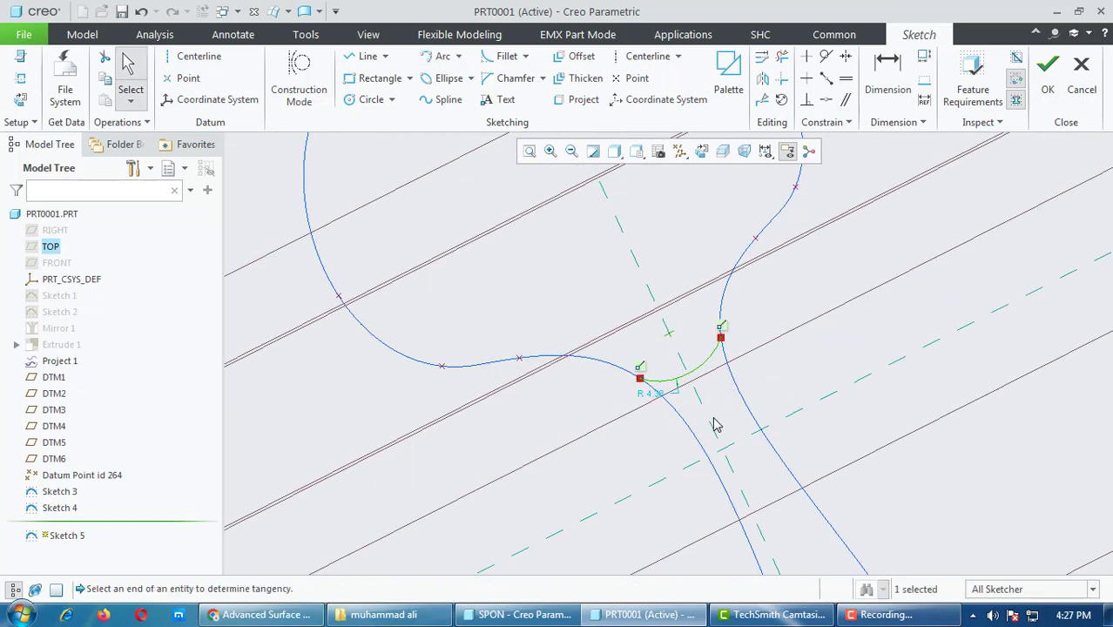
Step: Set the neck arc's radius to 14
double_click(655, 396)
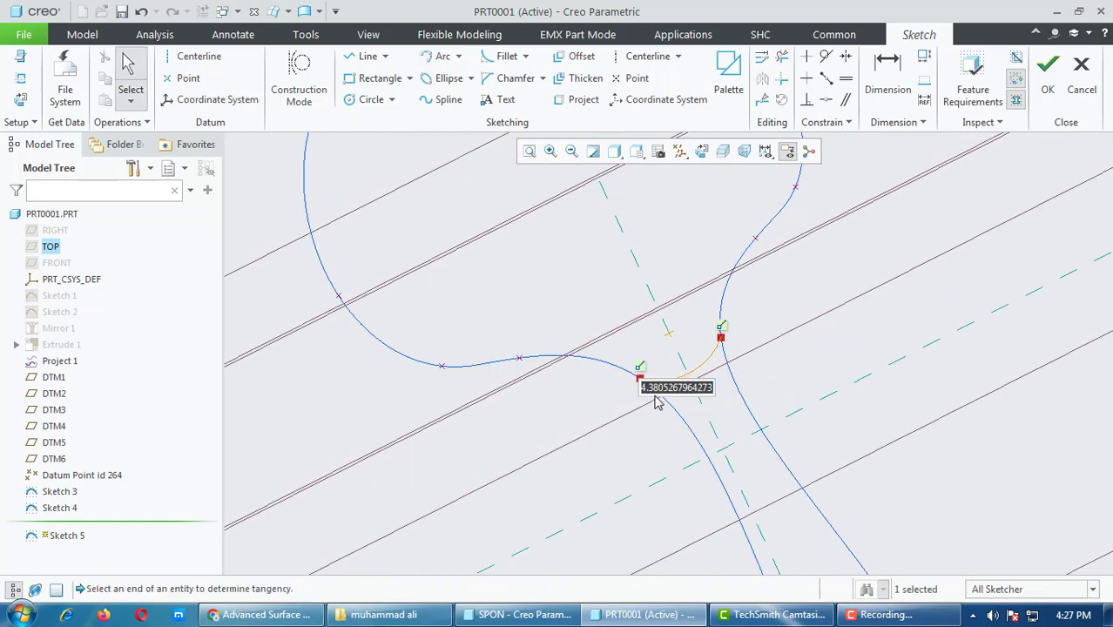
type("20")
key("Return")
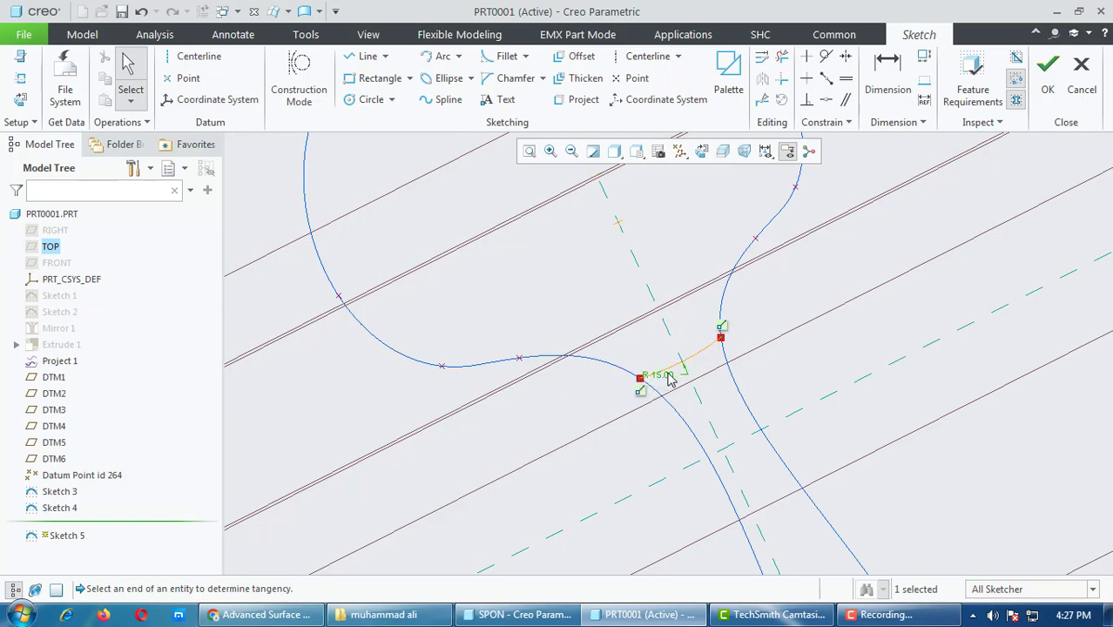
double_click(670, 381)
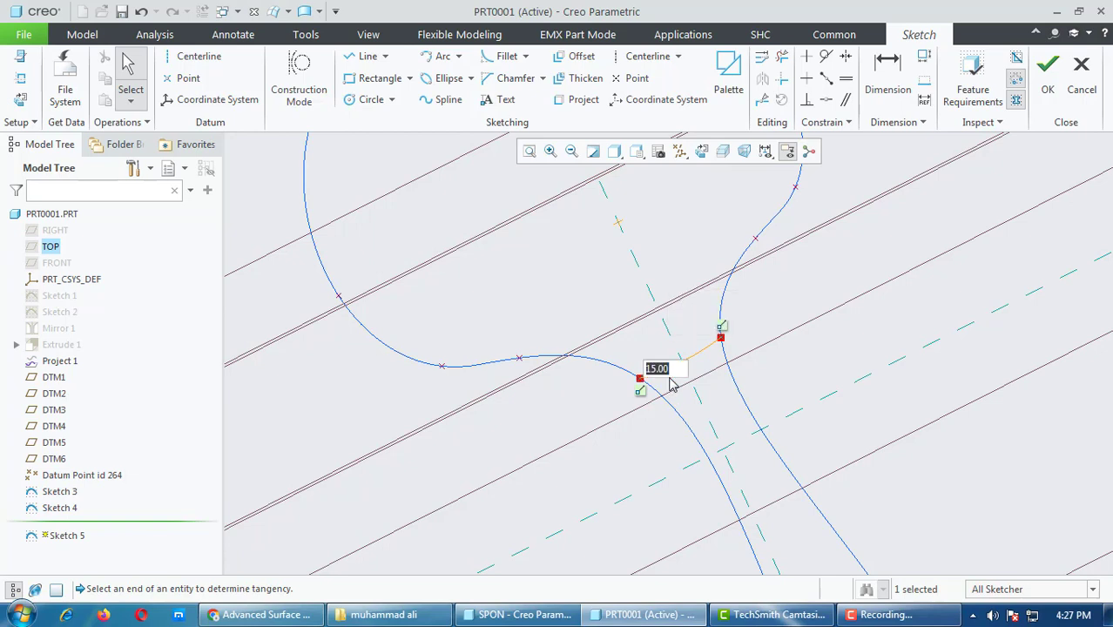
left_click(881, 614)
left_click(1035, 547)
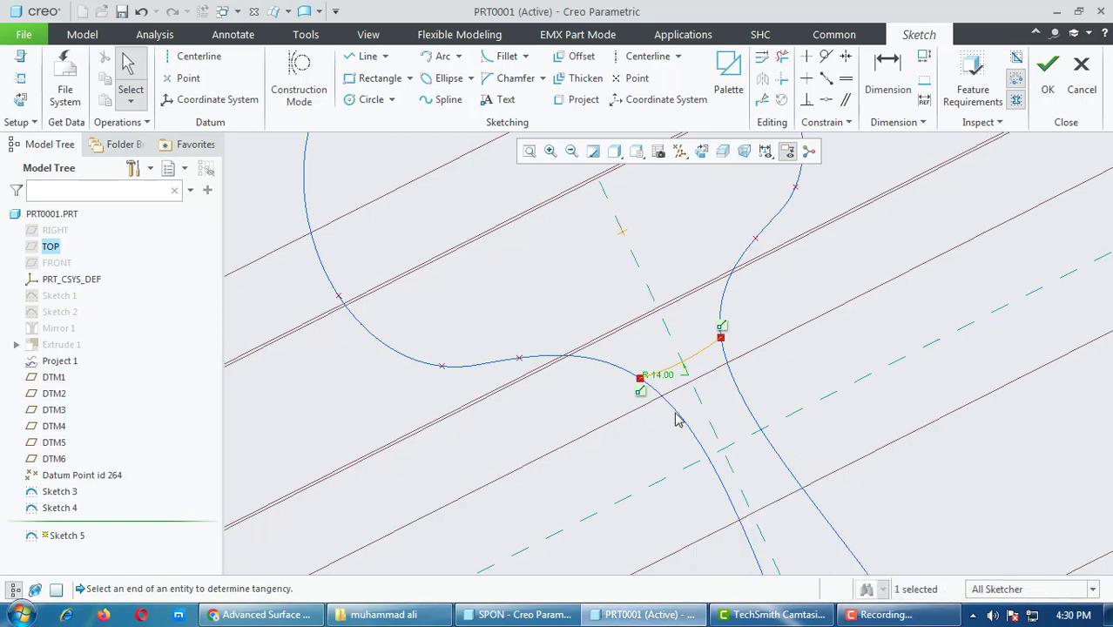
Step: Hide datum planes DTM6, DTM5 and DTM1, and finish the neck sketch
mouse_move(676, 417)
middle_mouse_down()
mouse_move(693, 385)
mouse_move(688, 414)
mouse_move(670, 356)
mouse_move(681, 338)
mouse_move(656, 345)
mouse_move(662, 375)
mouse_move(769, 460)
mouse_move(802, 445)
mouse_move(808, 463)
middle_mouse_up()
scroll(678, 404, "down", 3)
scroll(760, 445, "up", 5)
mouse_move(948, 499)
middle_mouse_down()
mouse_move(952, 489)
mouse_move(845, 430)
middle_mouse_up()
scroll(791, 457, "down", 3)
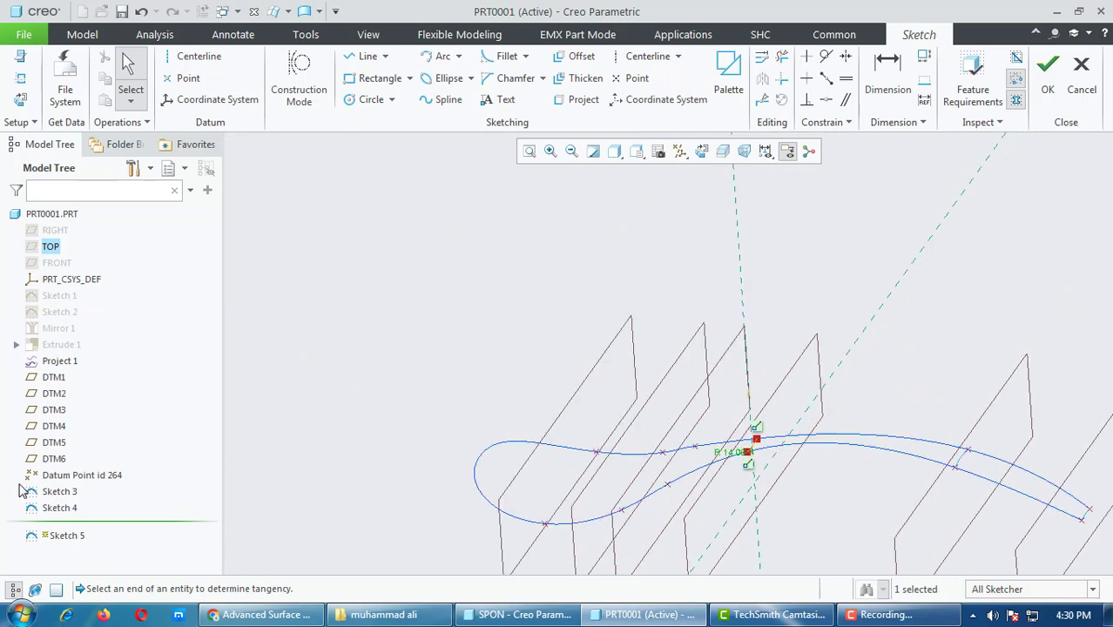
left_click(55, 459)
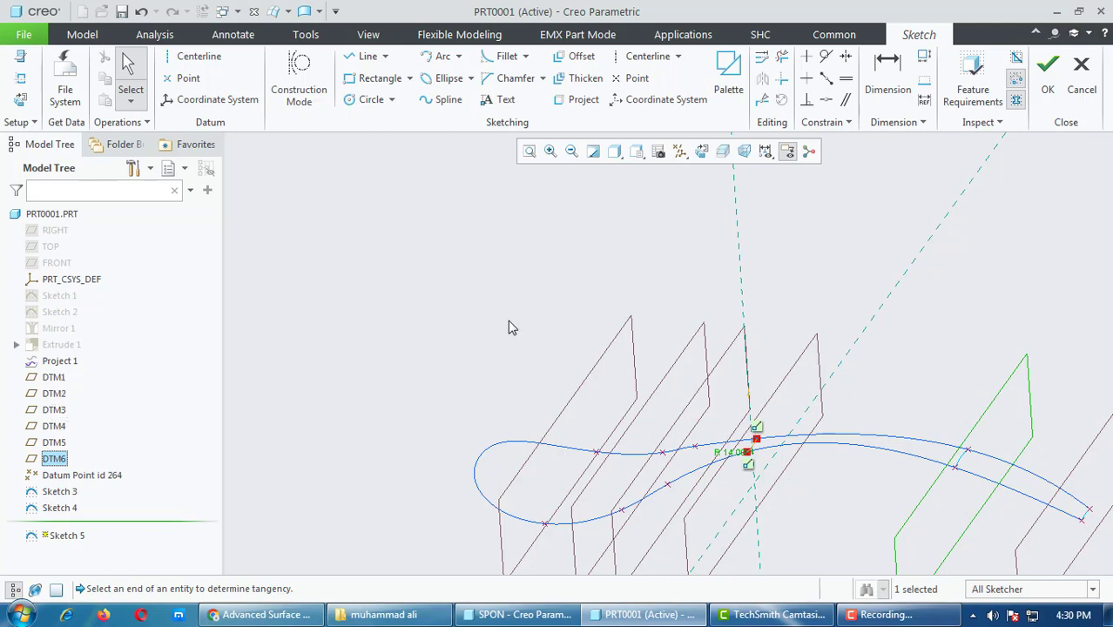
right_click(52, 456)
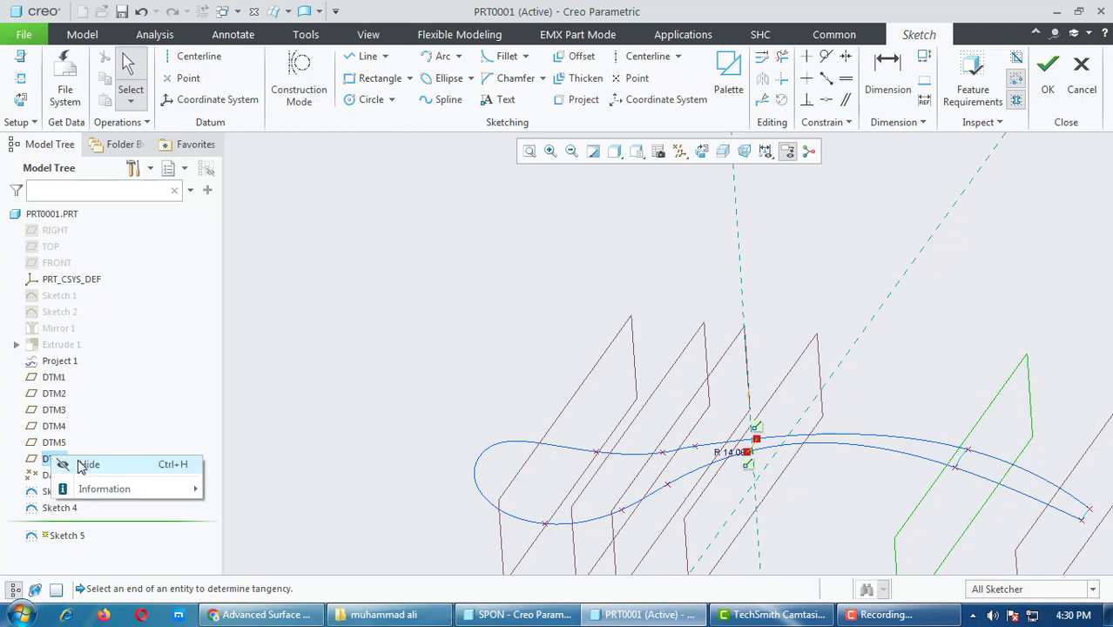
left_click(83, 465)
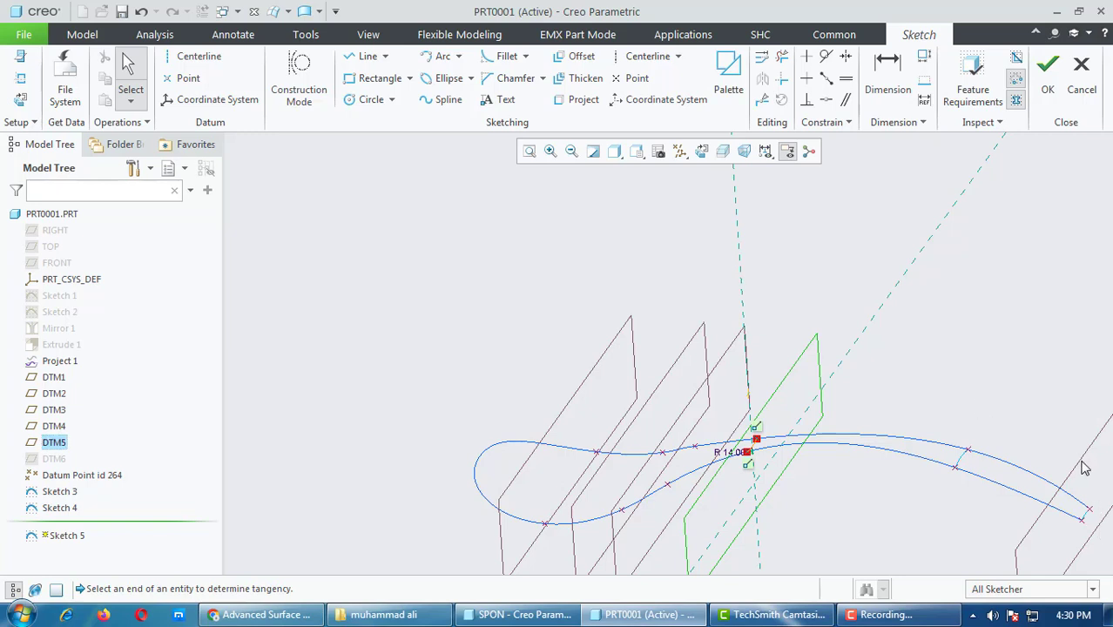
right_click(59, 446)
left_click(83, 451)
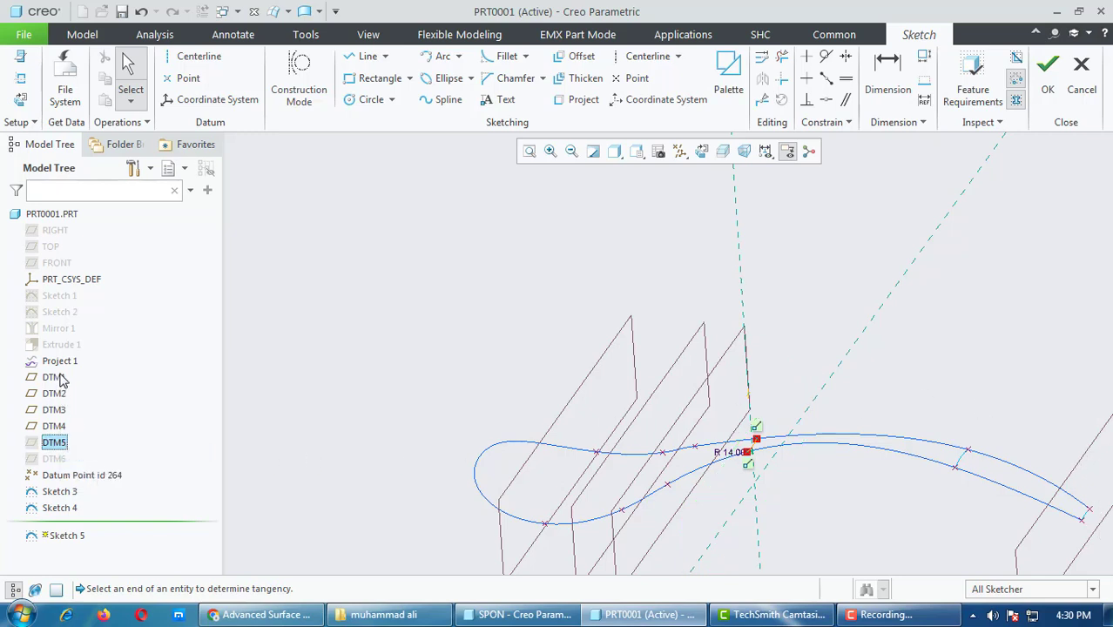
right_click(54, 378)
left_click(91, 382)
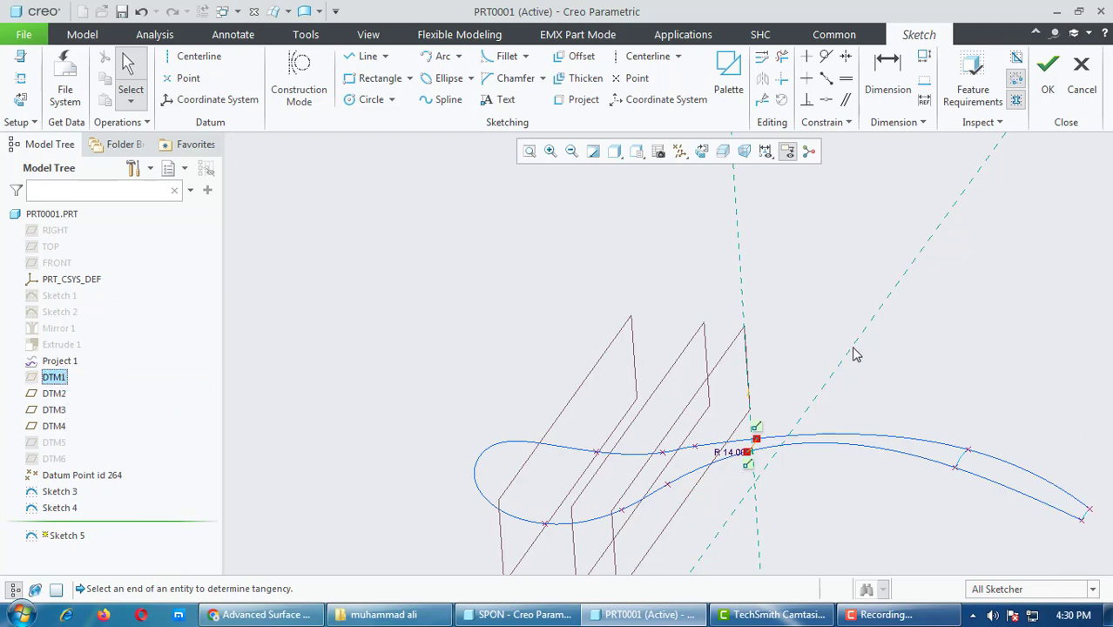
middle_click_drag(953, 351, 704, 532)
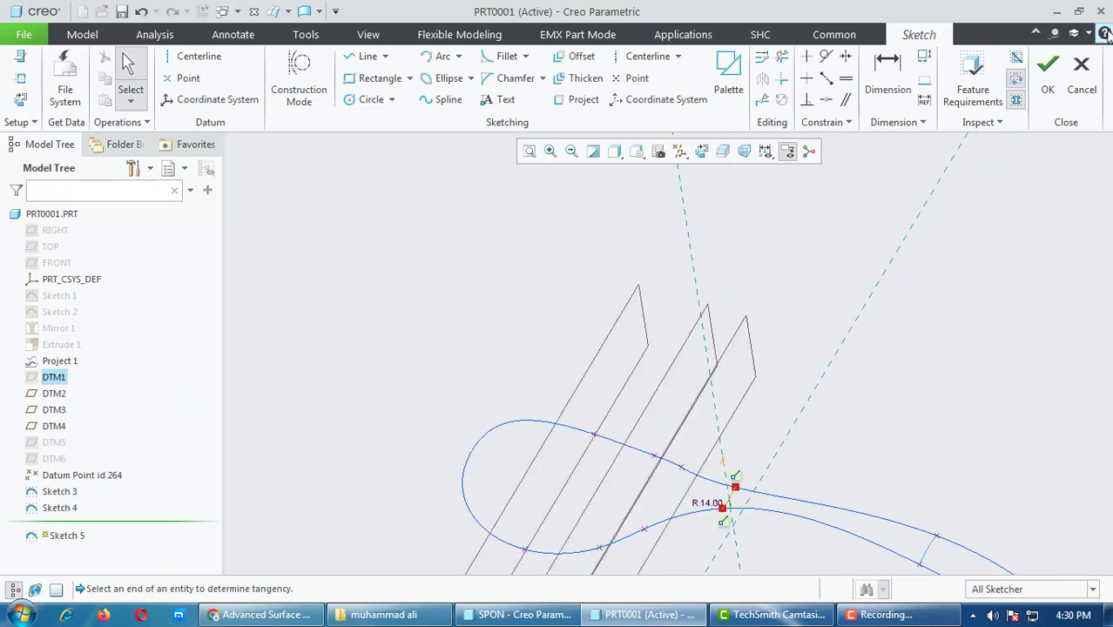
left_click(1047, 71)
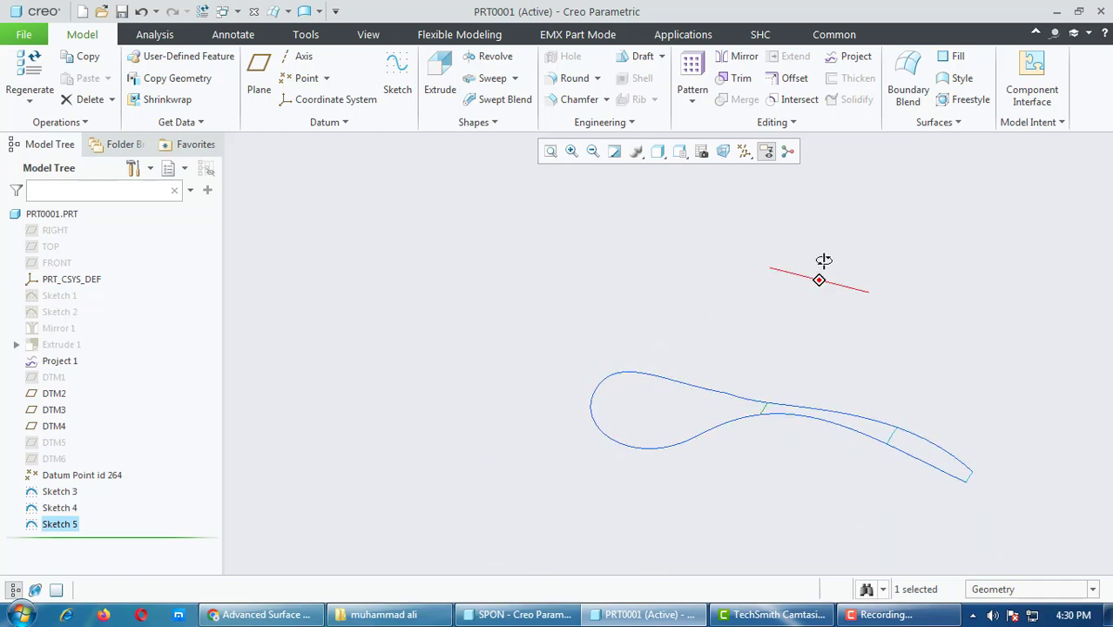
Step: Start a sketch on plane DTM2, where the neck widens into the bowl
middle_click_drag(824, 260, 798, 362)
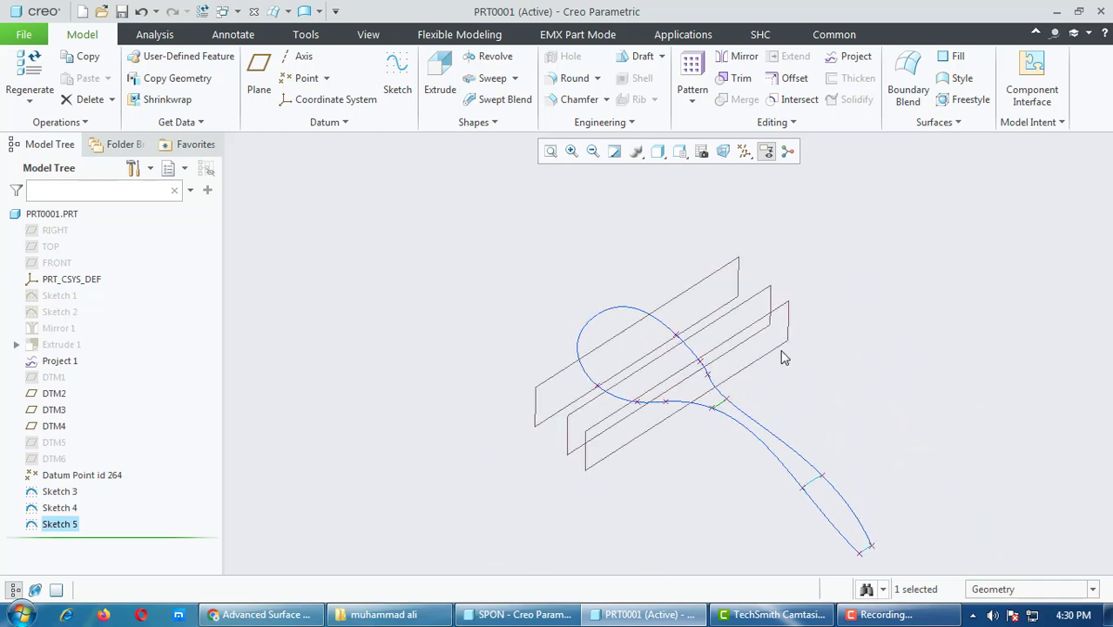
left_click(766, 358)
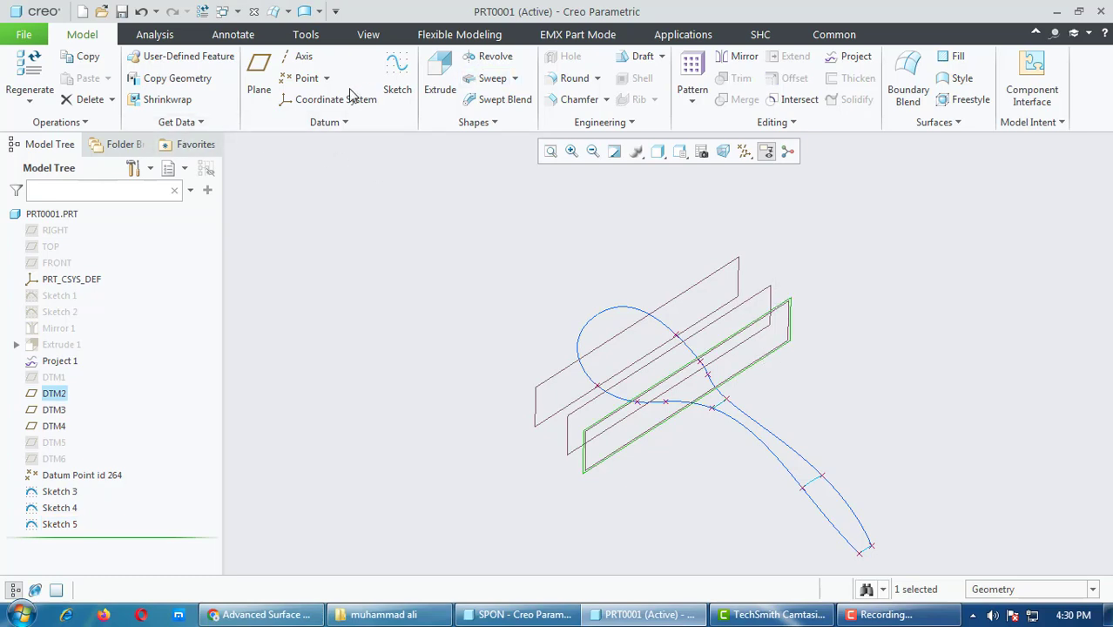
left_click(399, 71)
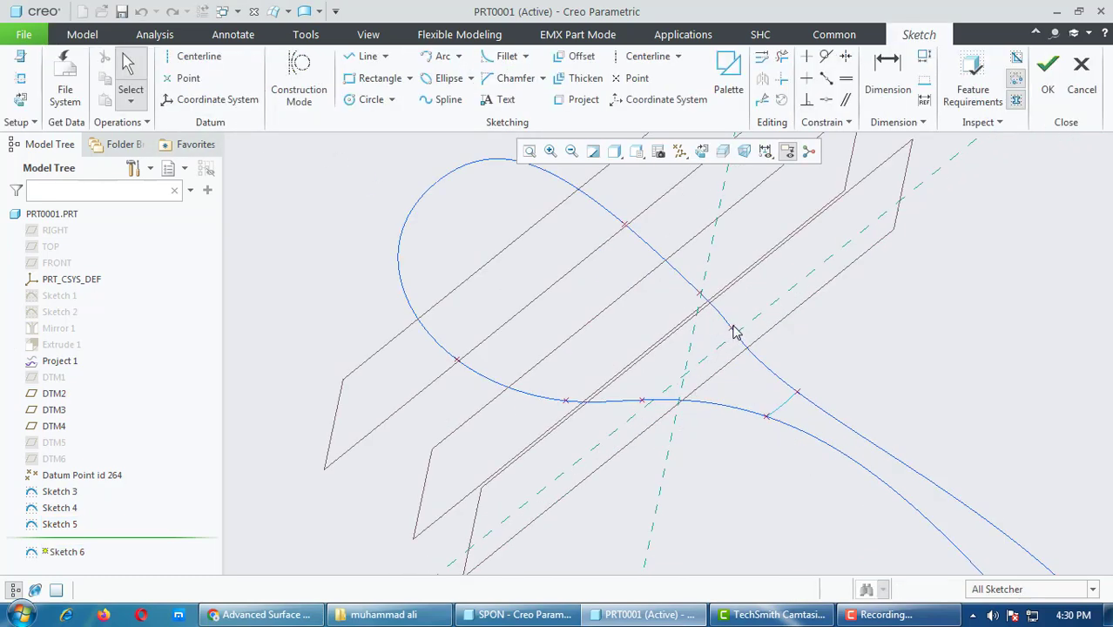
Step: Sketch a downward-bulging arc of about 15 radius between the two datum points on plane DTM2
left_click(438, 56)
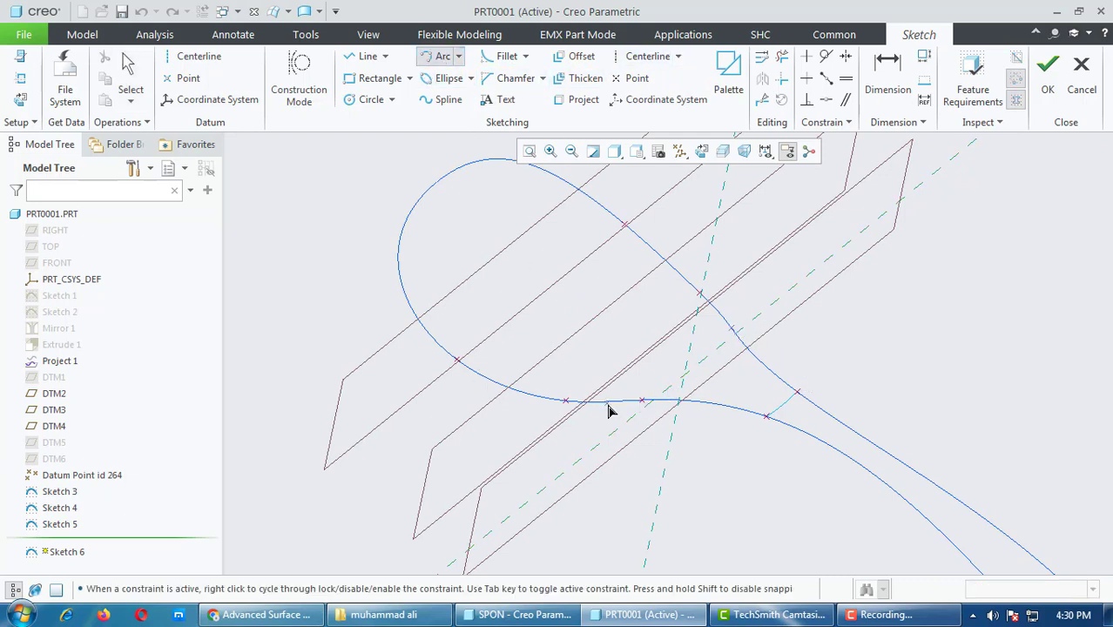
left_click(642, 404)
mouse_move(713, 368)
middle_mouse_down()
mouse_move(682, 340)
mouse_move(683, 360)
mouse_move(698, 348)
middle_mouse_up()
scroll(692, 368, "down", 3)
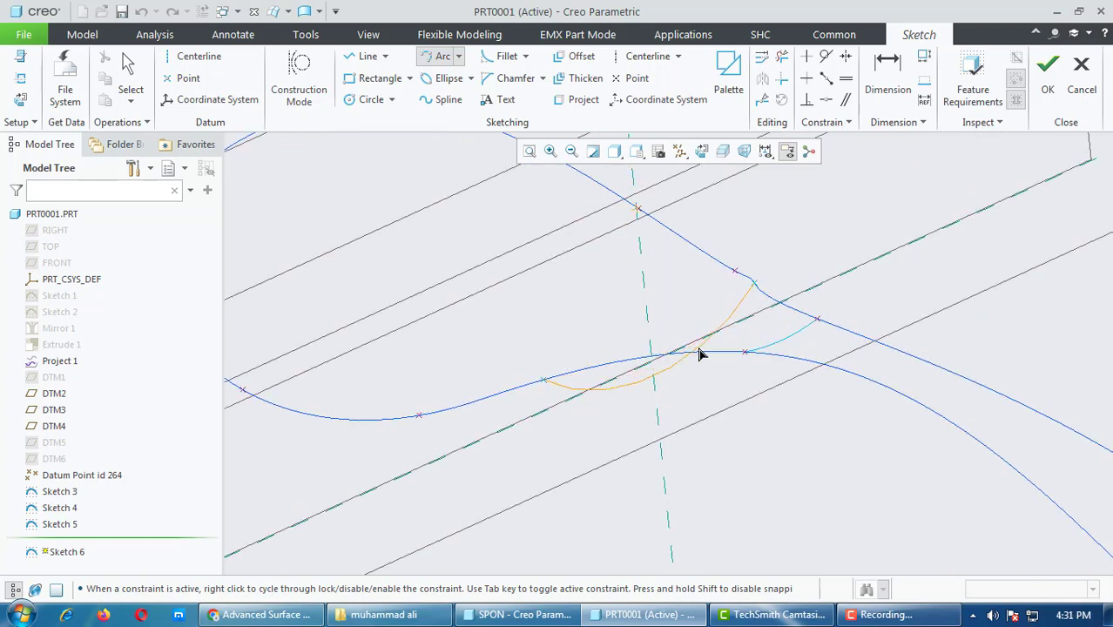
left_click(718, 339)
middle_click(753, 339)
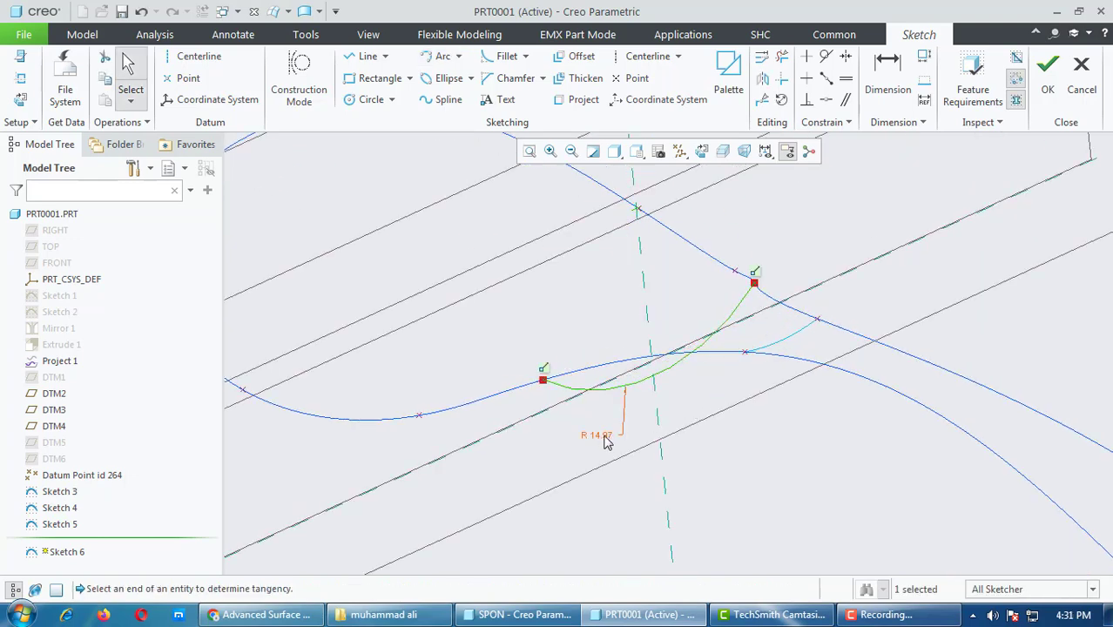
Step: Set the DTM2 arc's radius to 20 and finish the sketch
double_click(606, 438)
type("20")
key("Return")
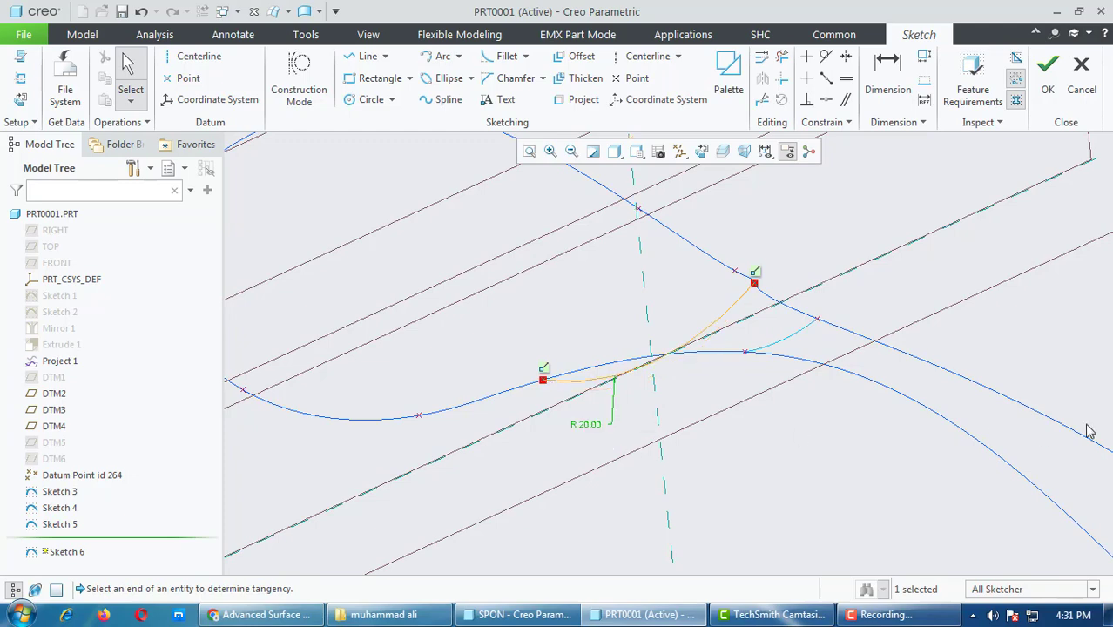
mouse_move(900, 560)
middle_mouse_down()
mouse_move(773, 487)
mouse_move(790, 519)
mouse_move(783, 533)
mouse_move(733, 510)
mouse_move(713, 519)
mouse_move(760, 497)
mouse_move(785, 502)
middle_mouse_up()
scroll(729, 435, "down", 1)
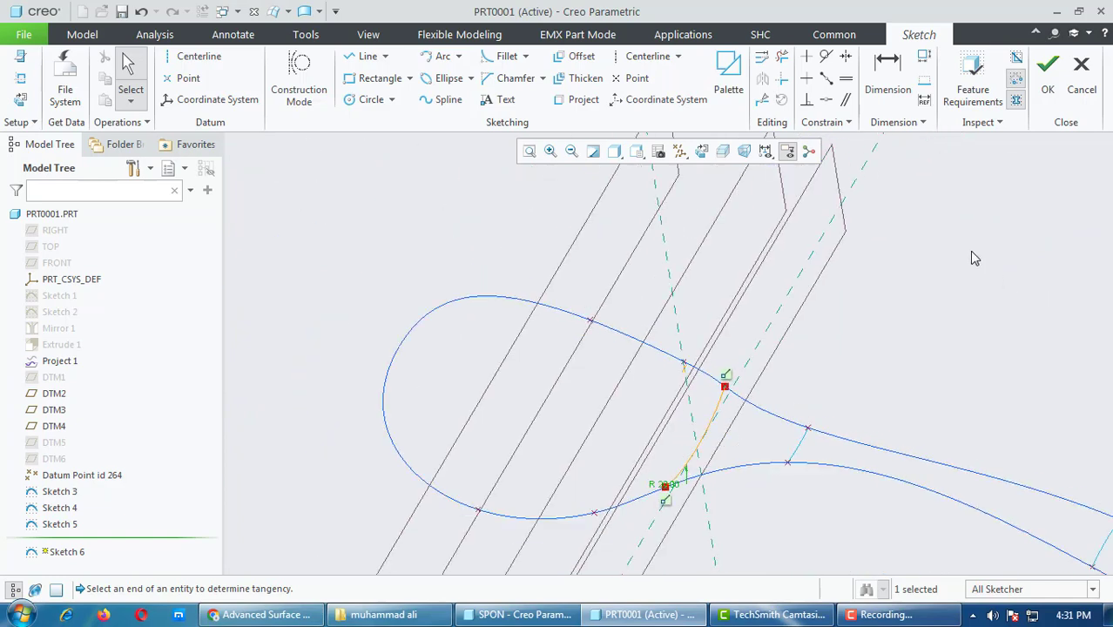
left_click(1048, 71)
middle_click_drag(629, 406, 701, 425)
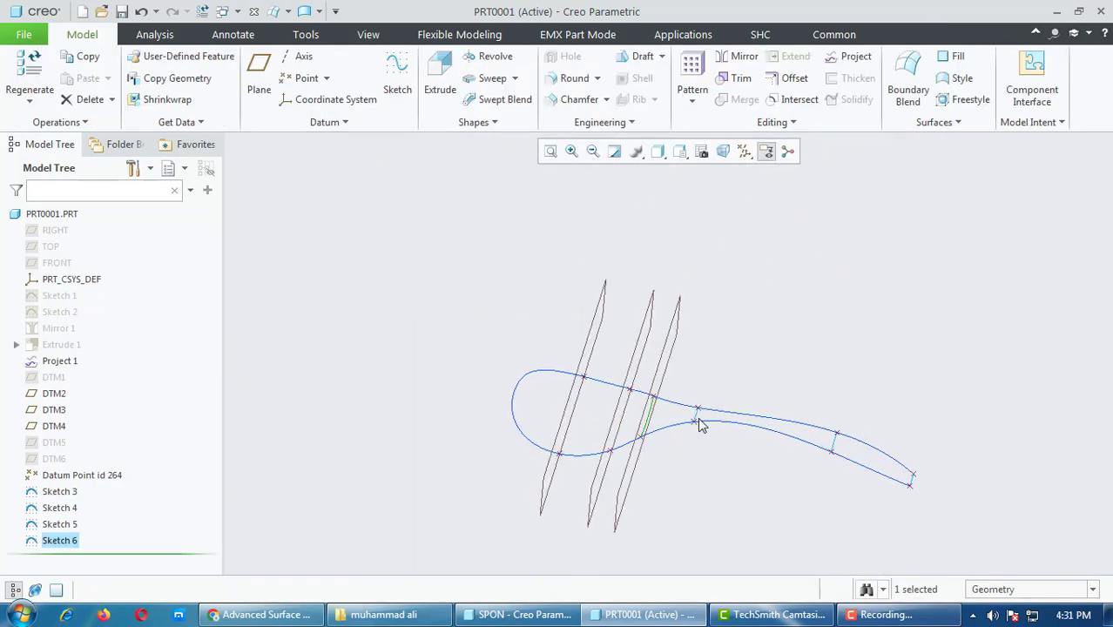
Step: Hide datum plane DTM2 and start a sketch on plane DTM3
left_click(54, 393)
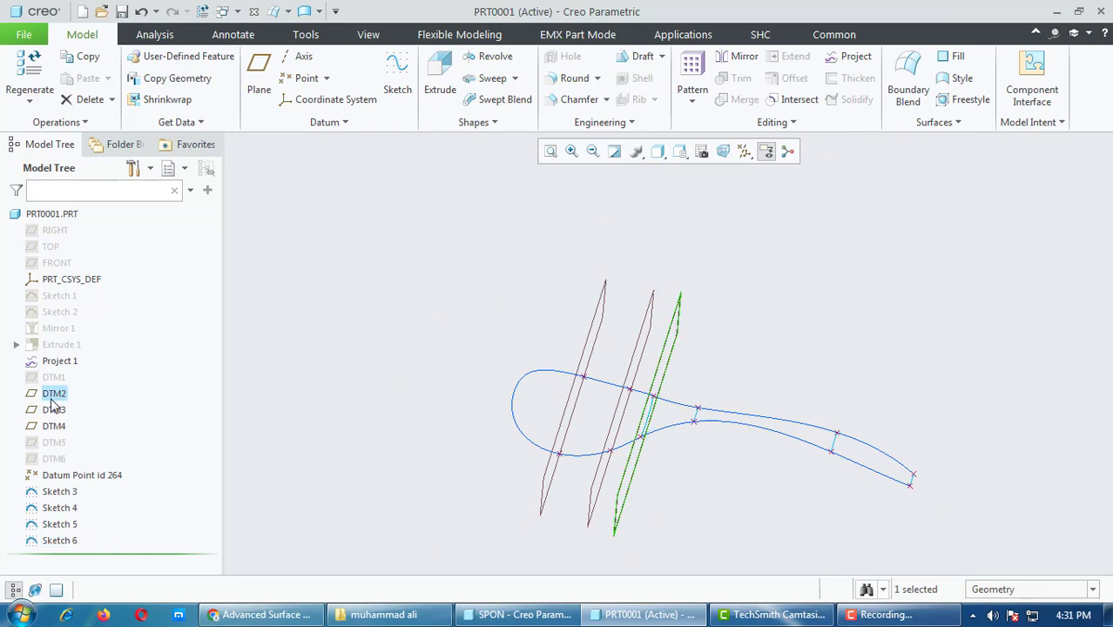
right_click(53, 397)
left_click(111, 133)
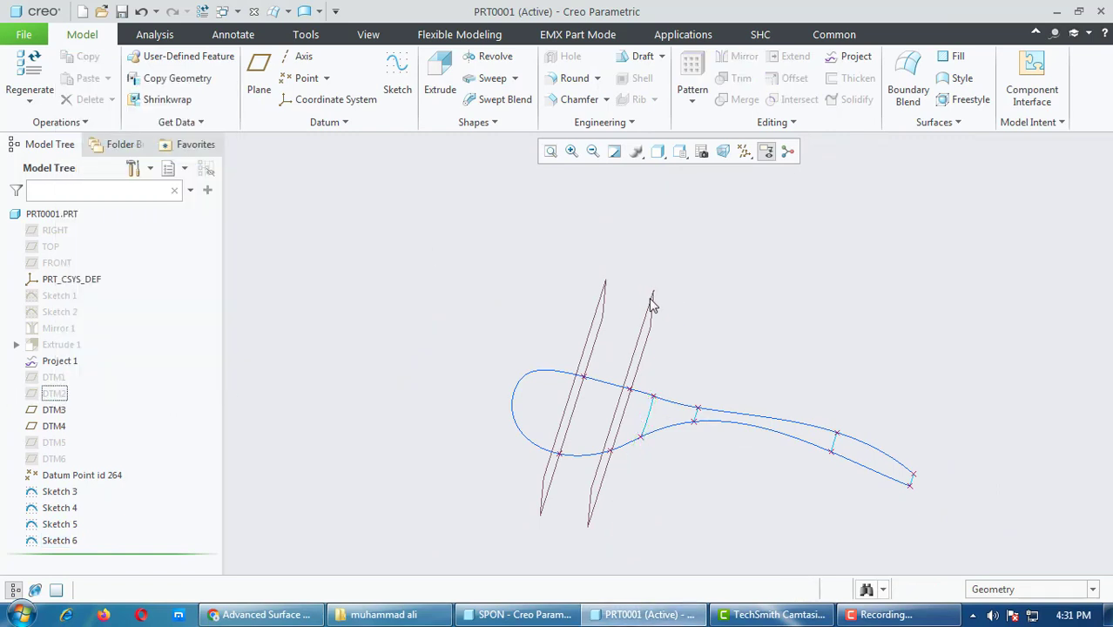
middle_click_drag(660, 372, 662, 348)
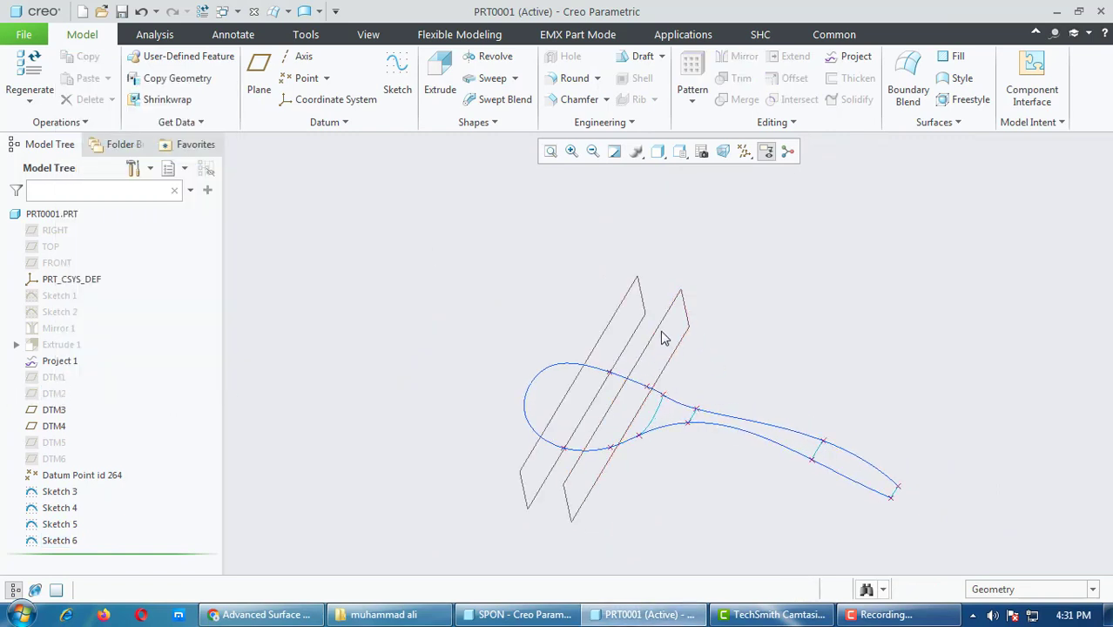
left_click(662, 349)
left_click(397, 74)
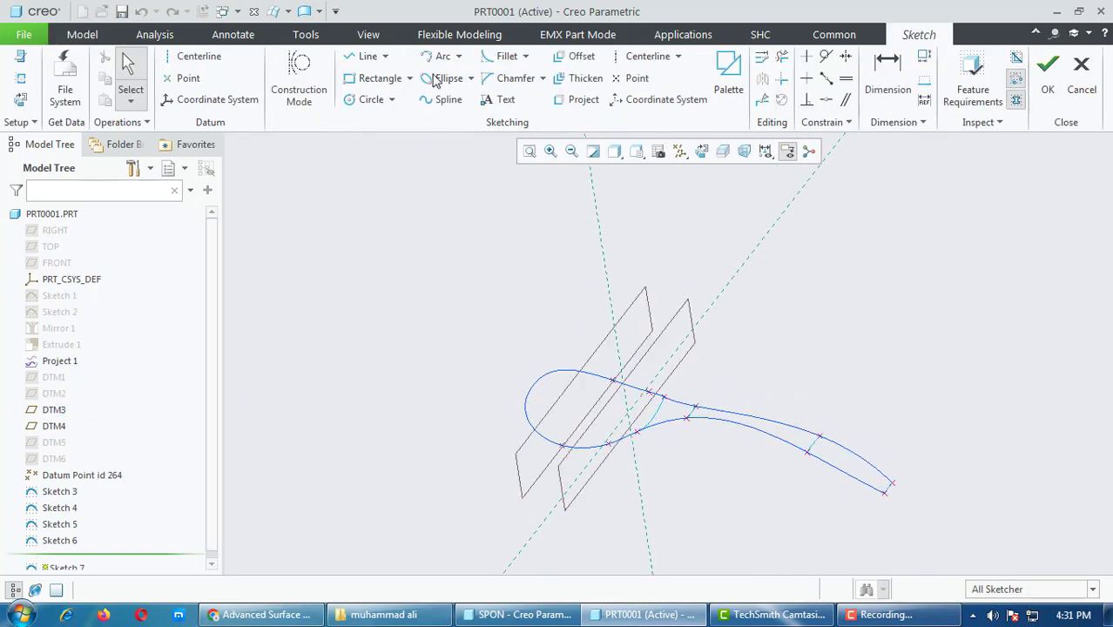
Step: Sketch a downward-bulging arc of about 34 radius between the two datum points on plane DTM3
left_click(435, 56)
scroll(658, 405, "down", 3)
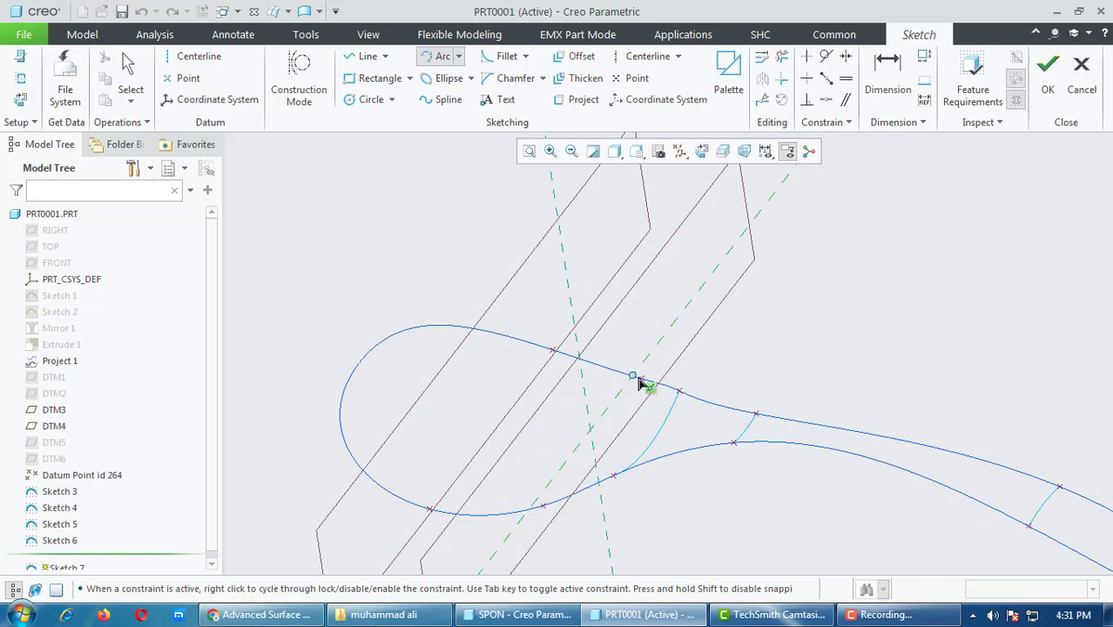
scroll(581, 485, "down", 3)
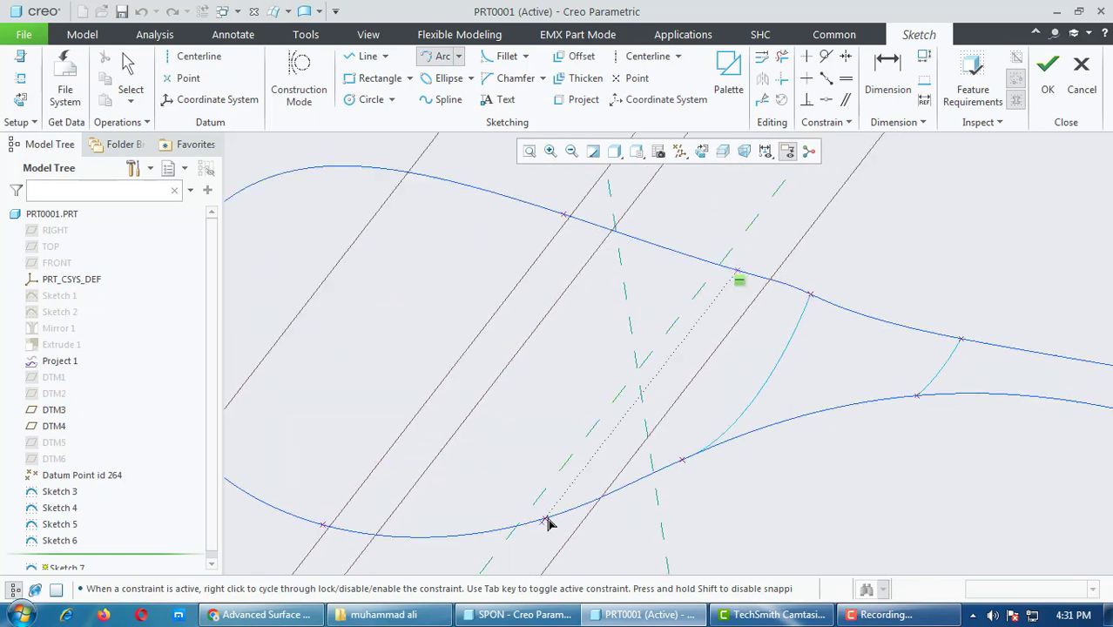
left_click(546, 521)
left_click(636, 455)
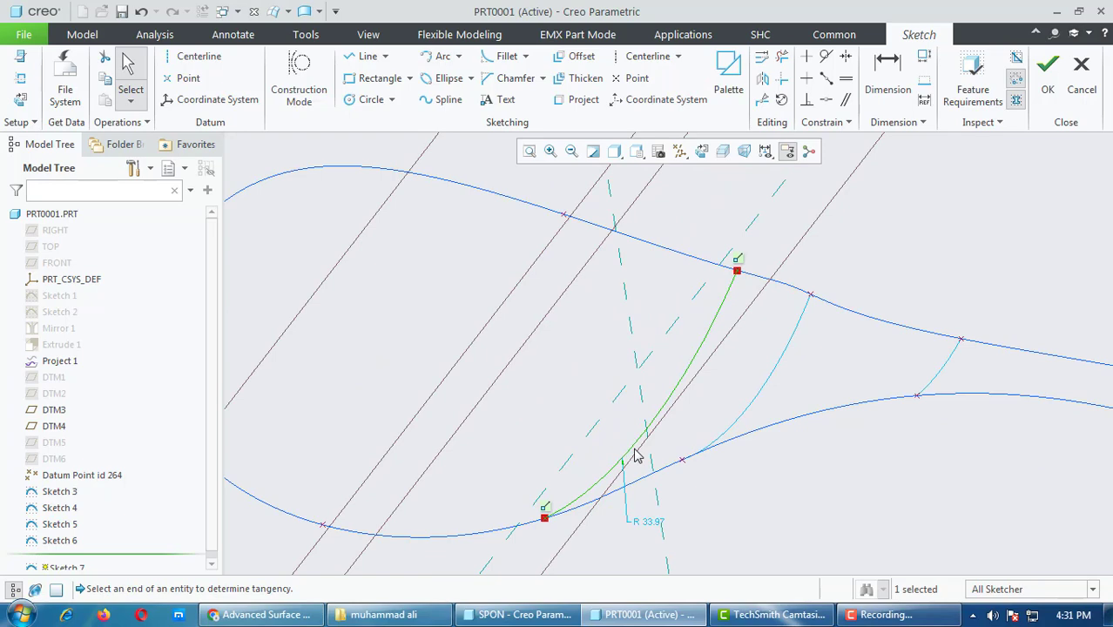
Step: Set the DTM3 arc's radius to 22 and finish the sketch
double_click(651, 524)
type("22")
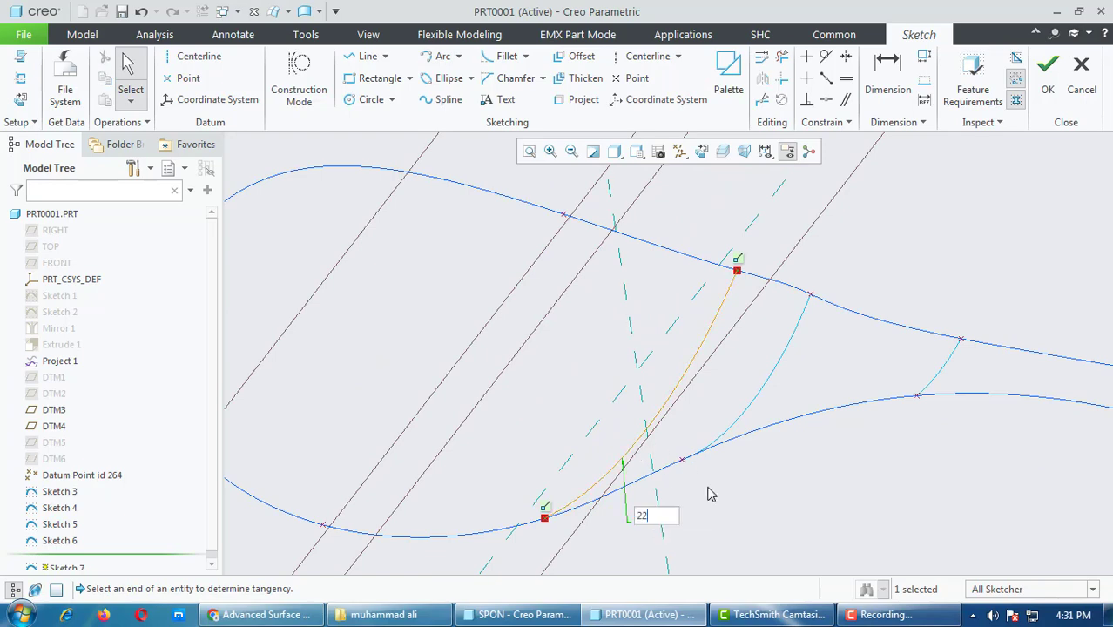
key("Return")
mouse_move(533, 426)
middle_mouse_down()
mouse_move(609, 393)
mouse_move(622, 354)
mouse_move(606, 392)
middle_mouse_up()
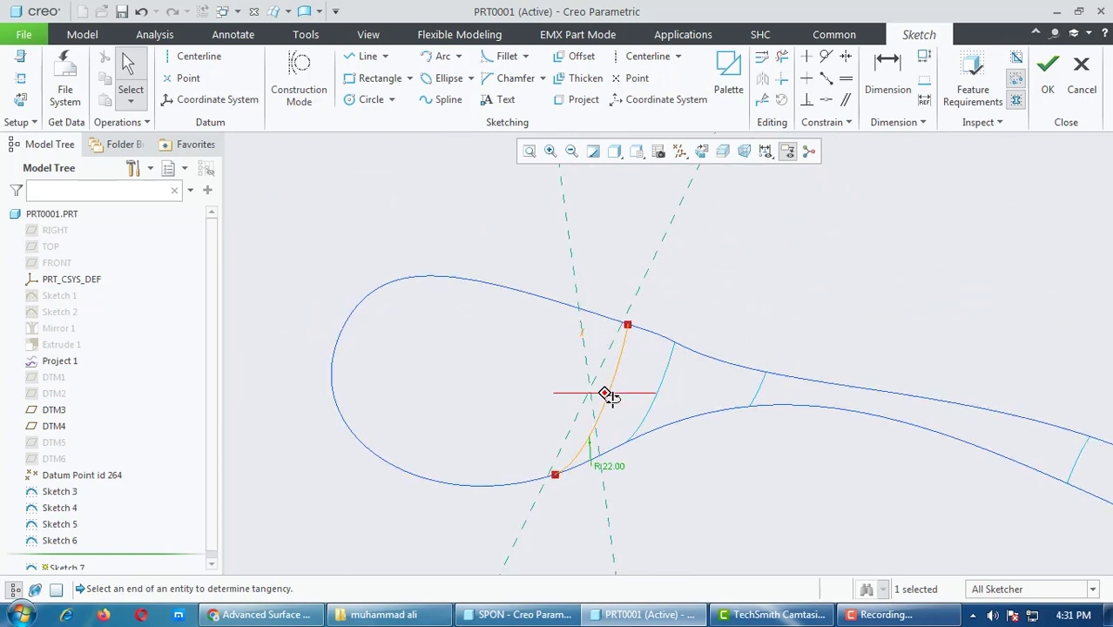
left_click(1048, 83)
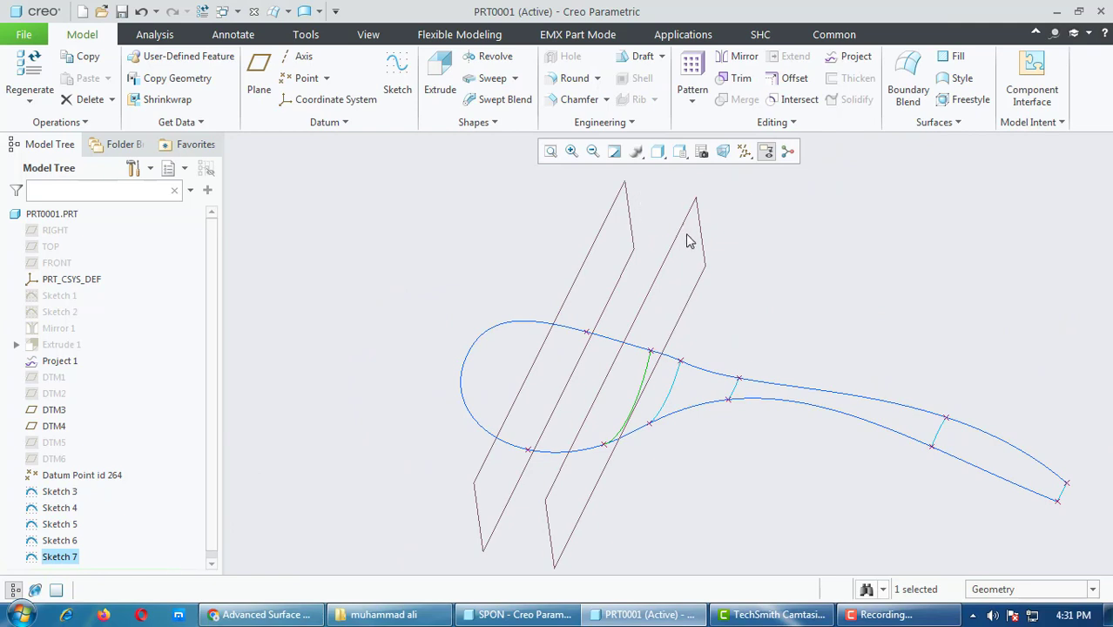
Step: Hide datum plane DTM3 and start a sketch on plane DTM4, viewed square to the sketch plane
left_click(683, 229)
right_click(683, 229)
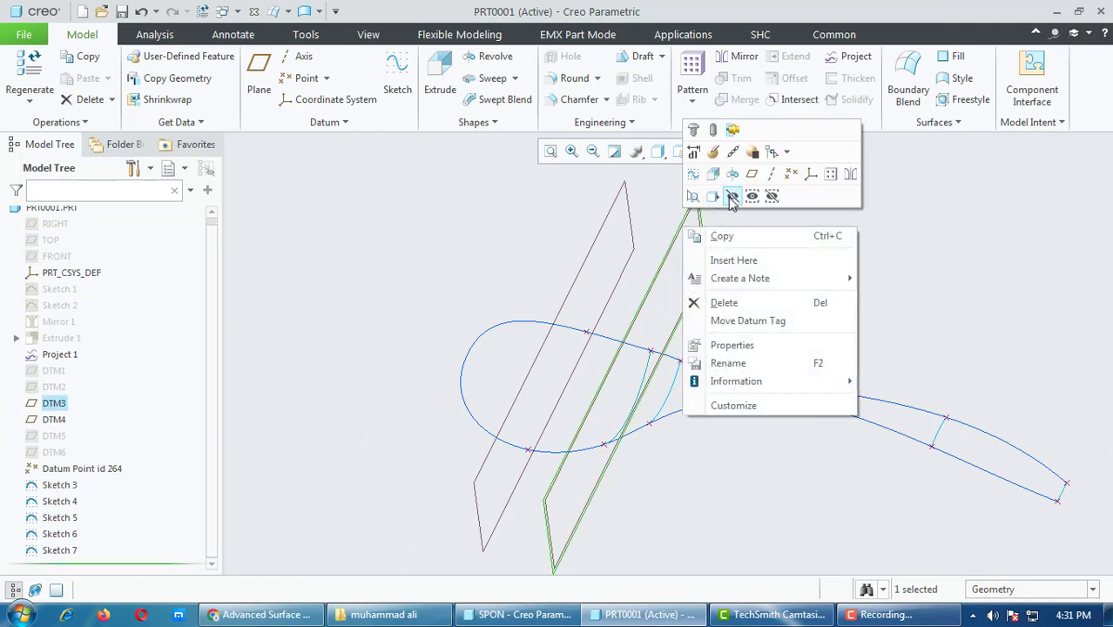
left_click(732, 198)
left_click(598, 241)
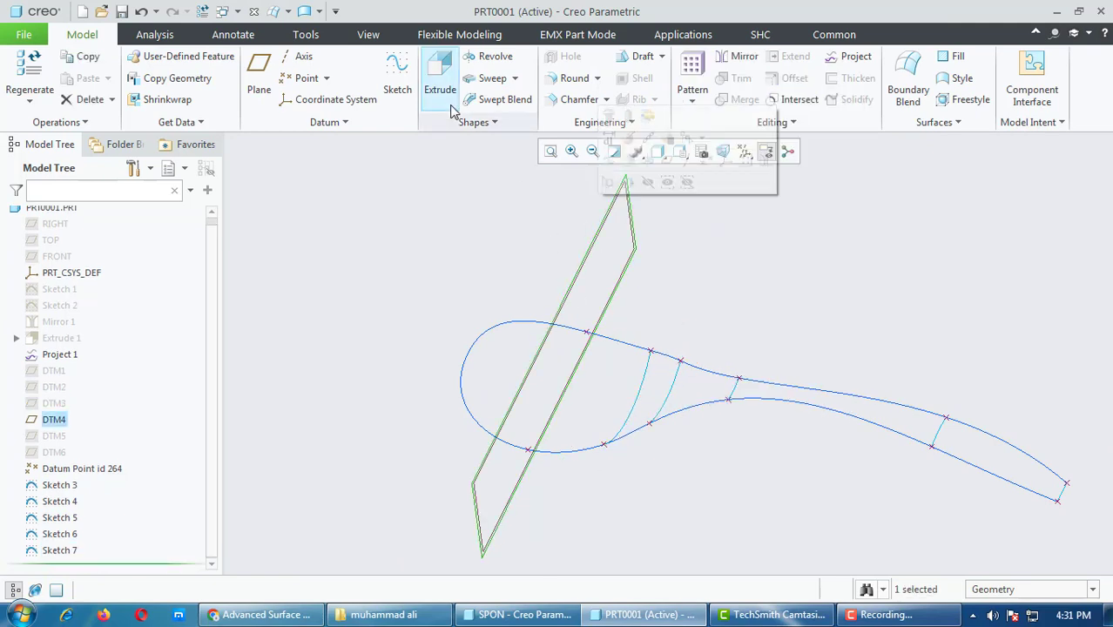
left_click(397, 76)
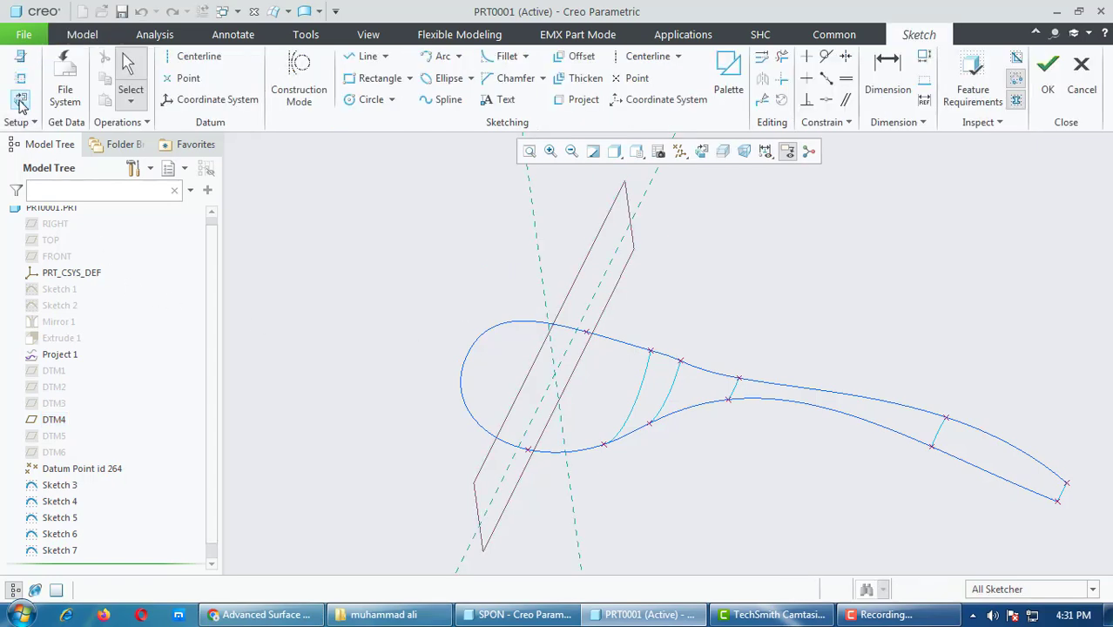
left_click(21, 98)
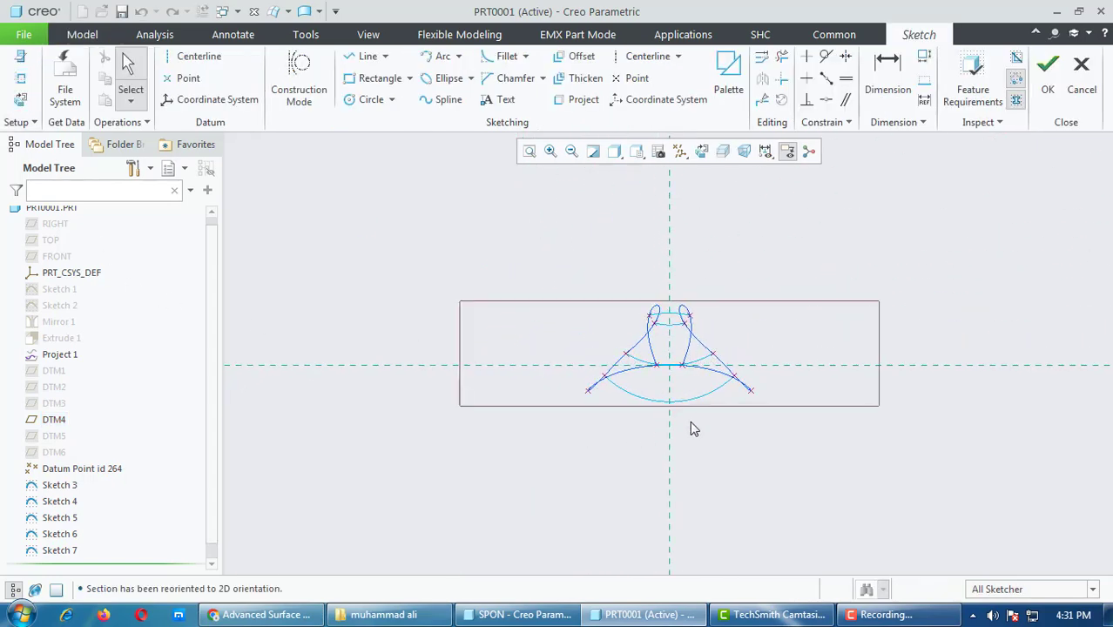
Step: Sketch a downward-bulging arc of about 54 radius between the two outermost datum points on plane DTM4
scroll(749, 399, "down", 5)
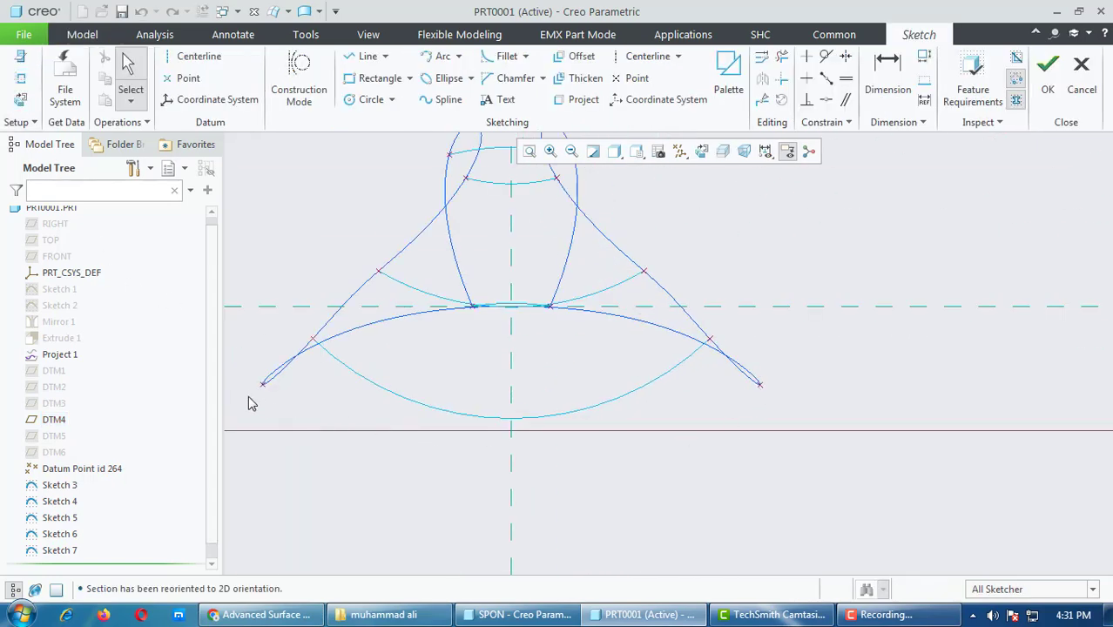
left_click(438, 57)
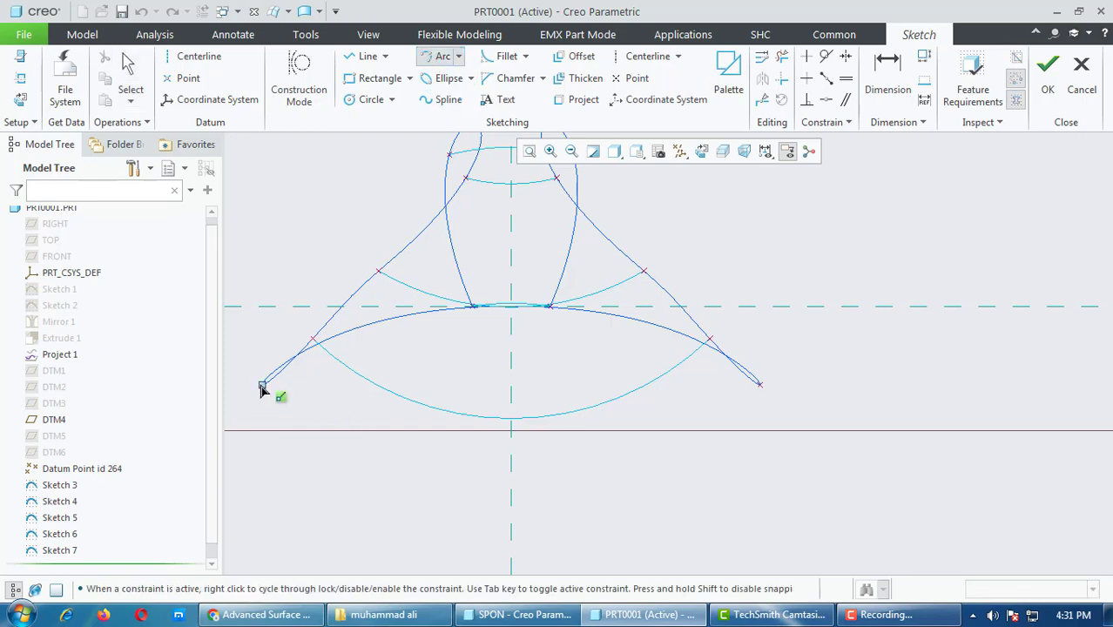
left_click(761, 389)
left_click(666, 420)
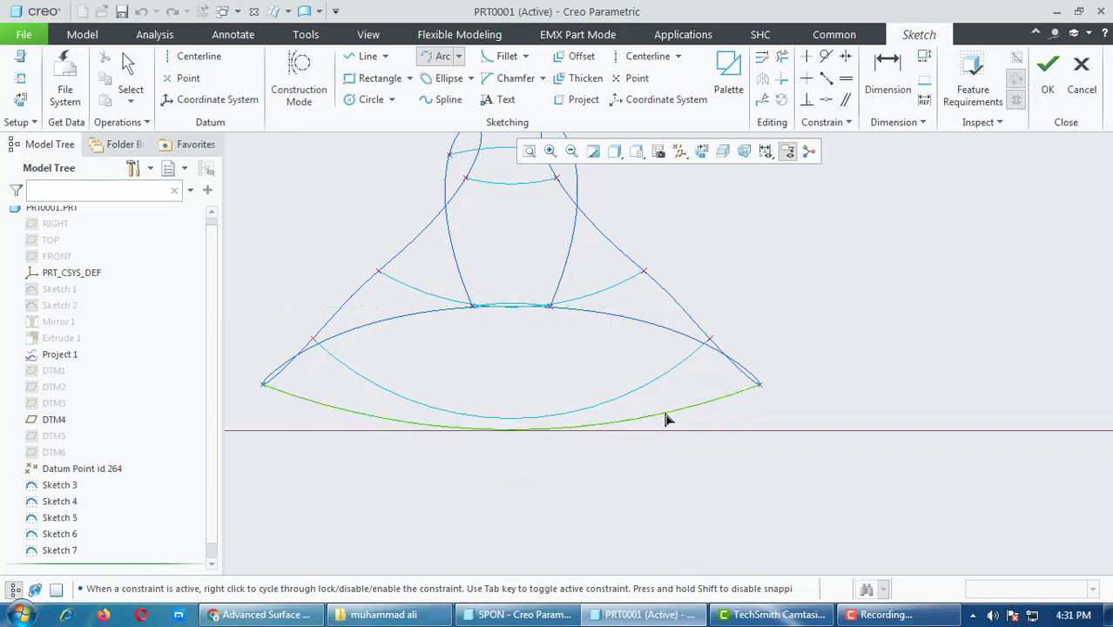
middle_click(503, 471)
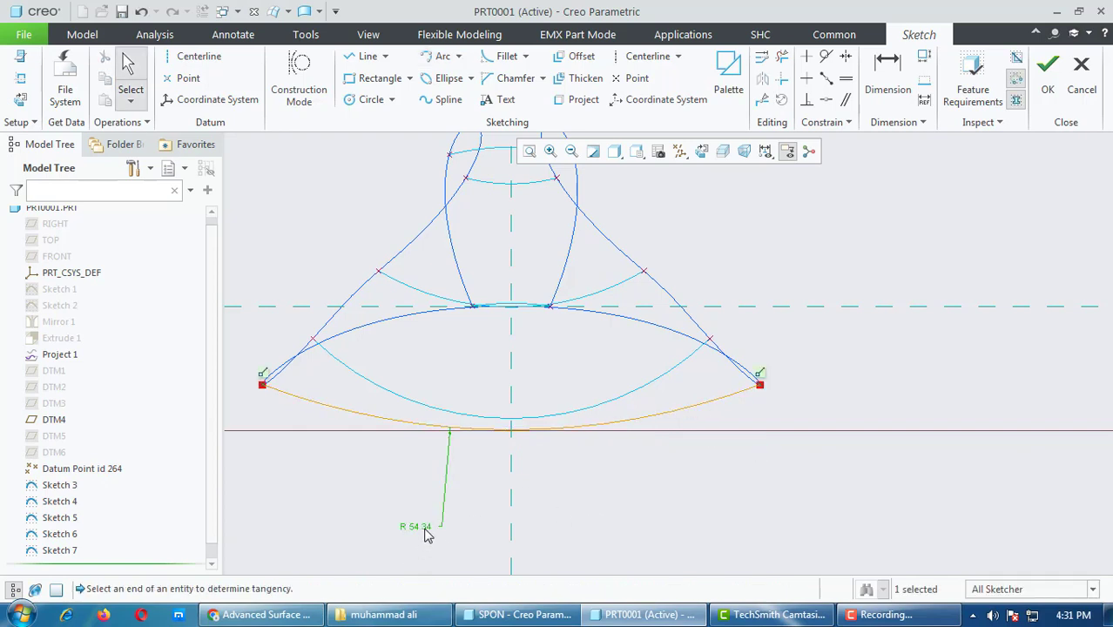
Step: Set the DTM4 arc's radius to 25 and finish the sketch
double_click(426, 530)
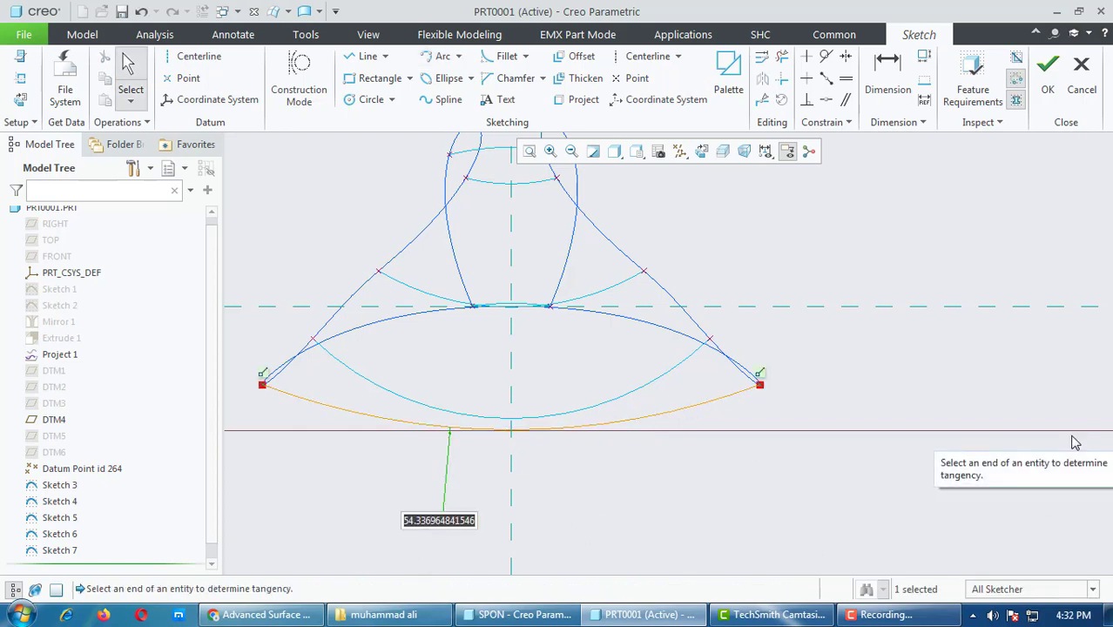
type("25")
key("Return")
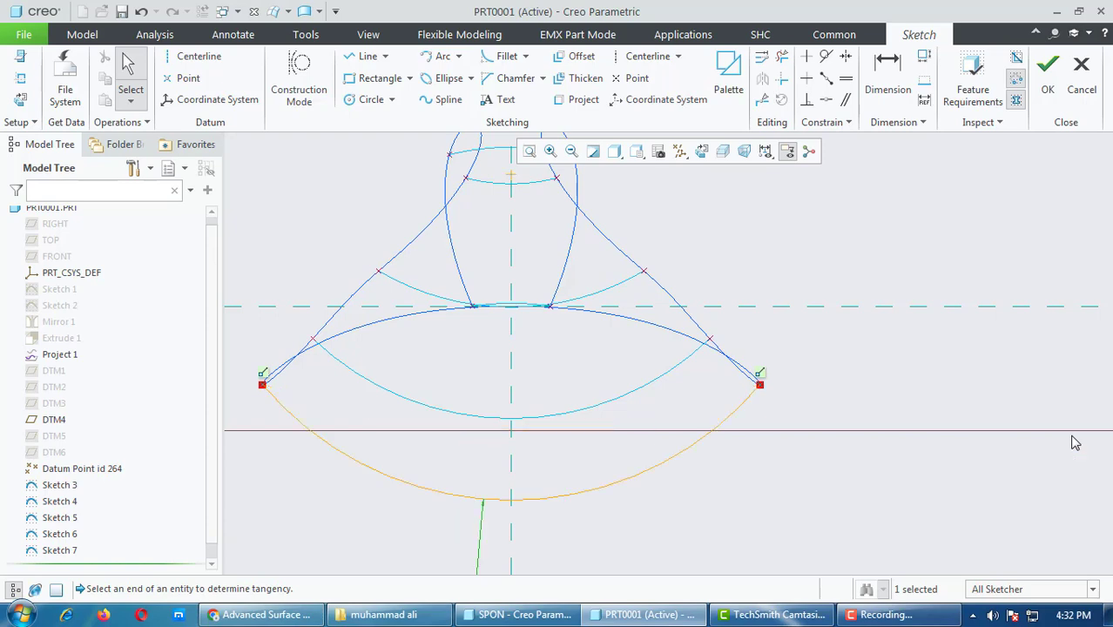
mouse_move(840, 391)
middle_mouse_down()
mouse_move(777, 392)
mouse_move(807, 393)
mouse_move(832, 422)
mouse_move(823, 418)
mouse_move(854, 387)
middle_mouse_up()
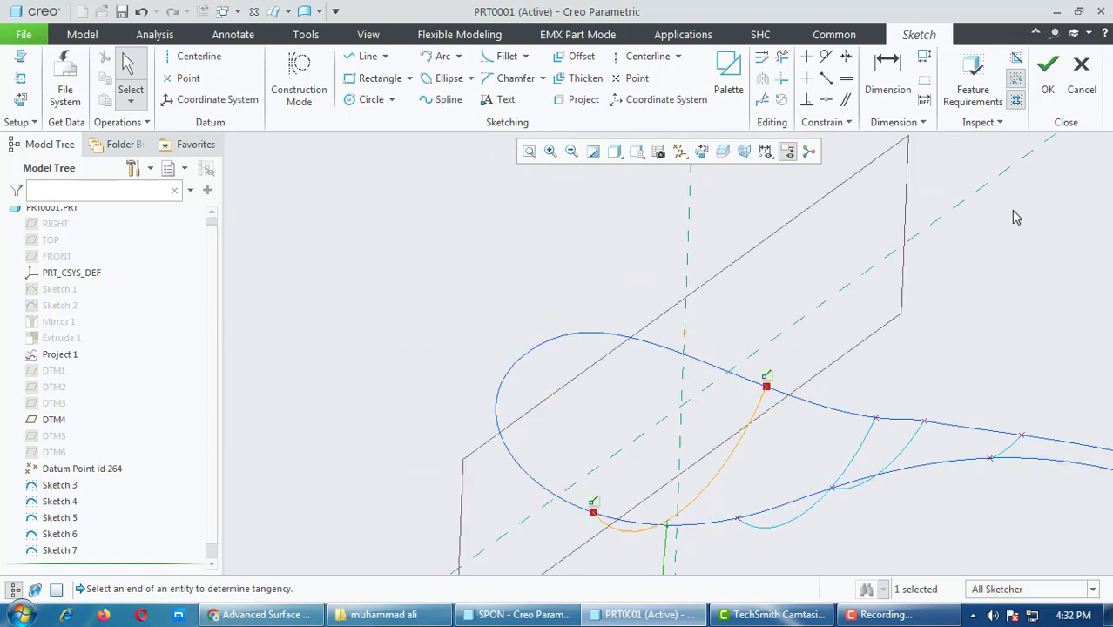
left_click(1048, 77)
Step: Hide datum plane DTM4 and show Sketch 1, the curve running along the spoon's middle
middle_click_drag(532, 394, 366, 386)
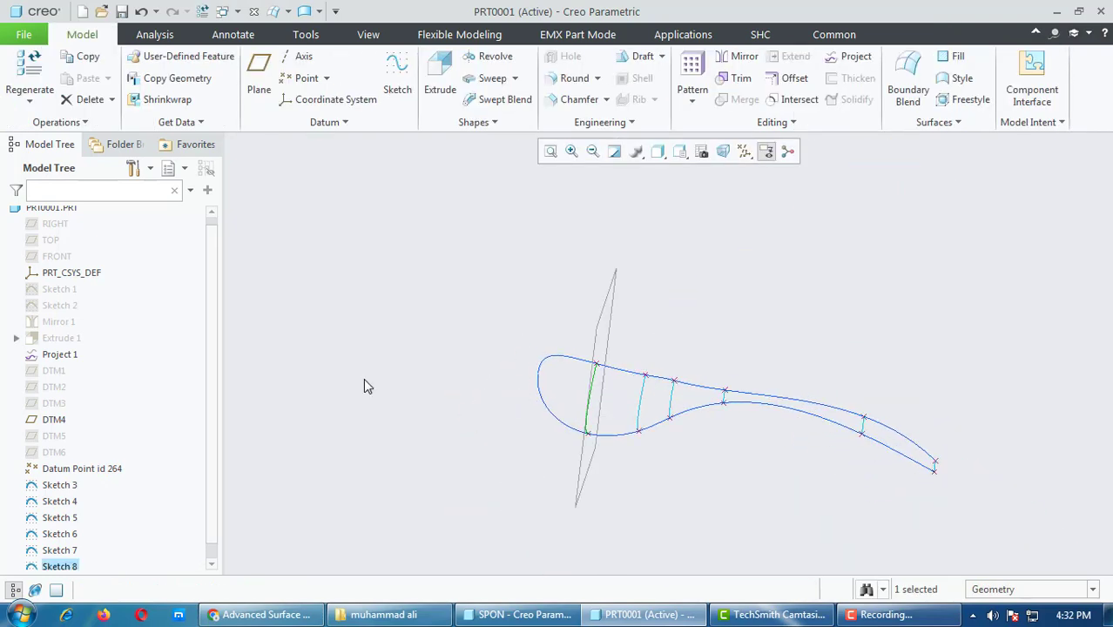
left_click(605, 324)
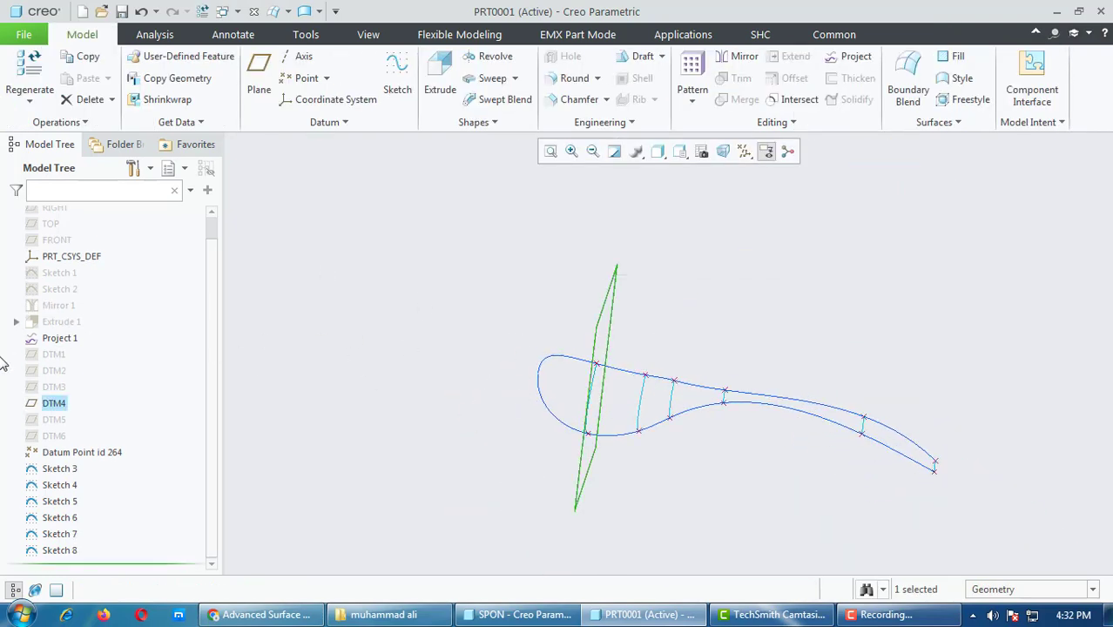
right_click(54, 402)
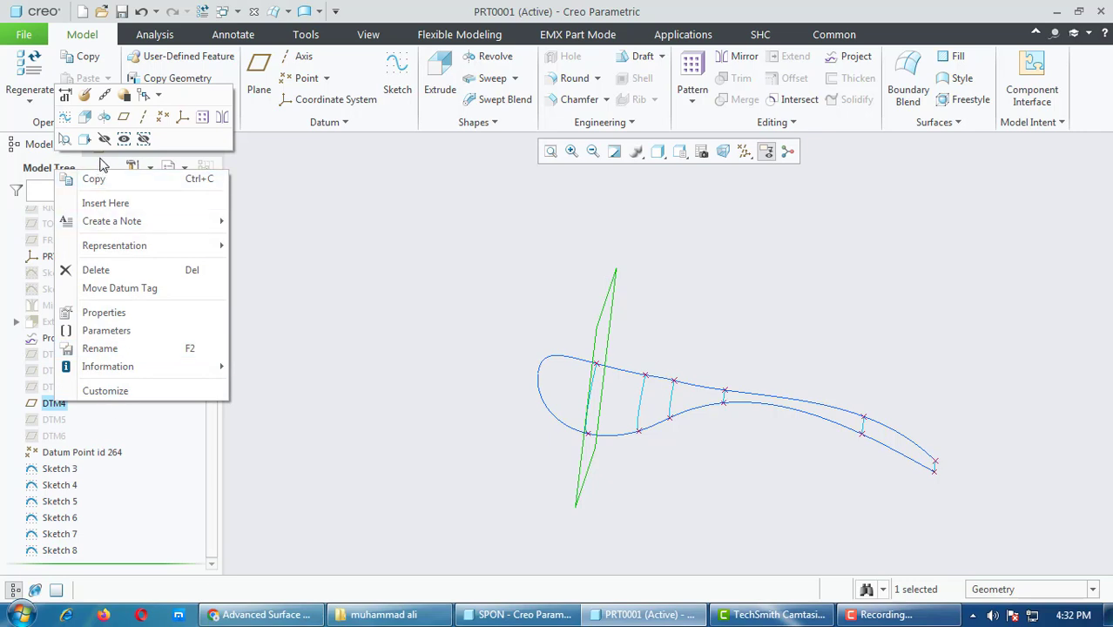
left_click(104, 141)
mouse_move(452, 449)
middle_mouse_down()
mouse_move(448, 509)
mouse_move(437, 475)
mouse_move(453, 496)
mouse_move(795, 343)
mouse_move(798, 378)
mouse_move(804, 353)
mouse_move(852, 305)
mouse_move(802, 363)
mouse_move(818, 410)
mouse_move(814, 381)
mouse_move(831, 353)
middle_mouse_up()
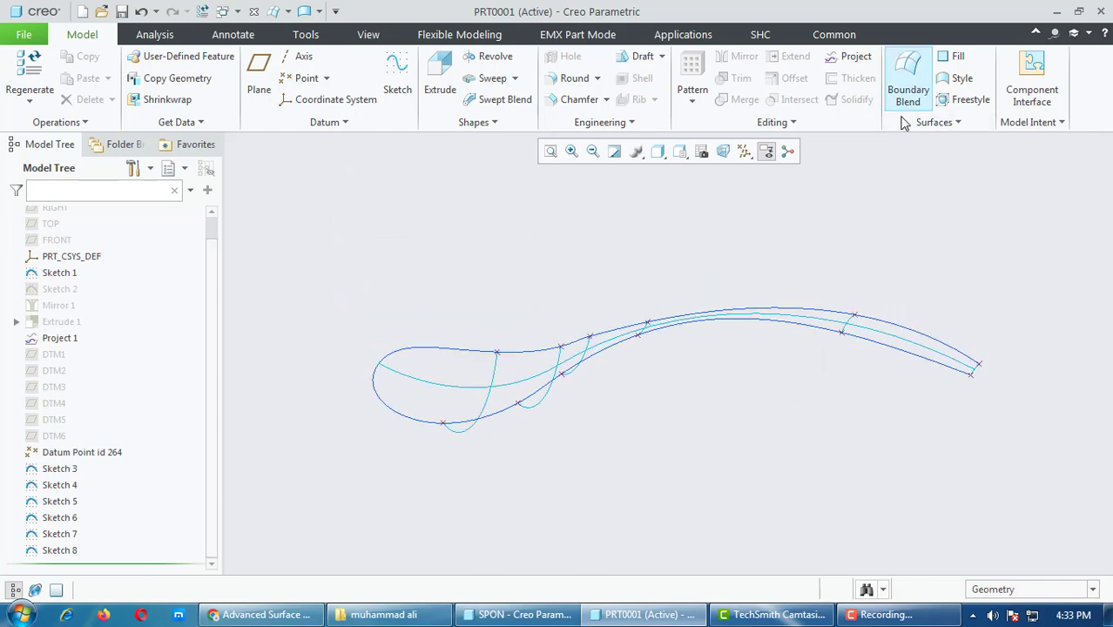
Step: Start a Boundary Blend with one outline curve, the middle curve and the other outline curve as the first-direction chains
left_click(908, 80)
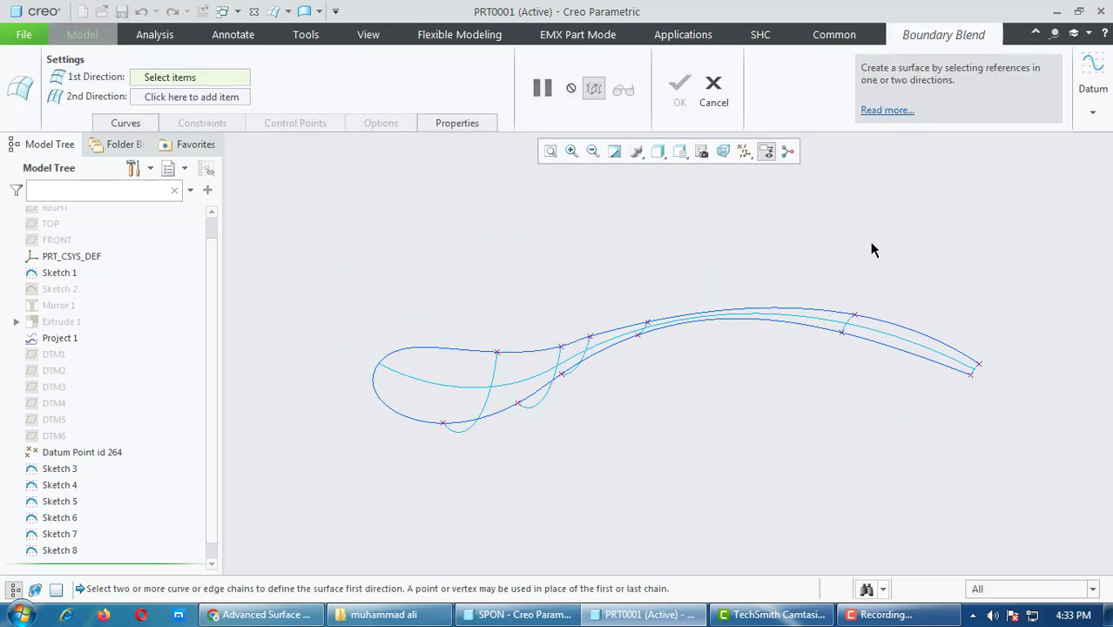
middle_click_drag(887, 318, 931, 301)
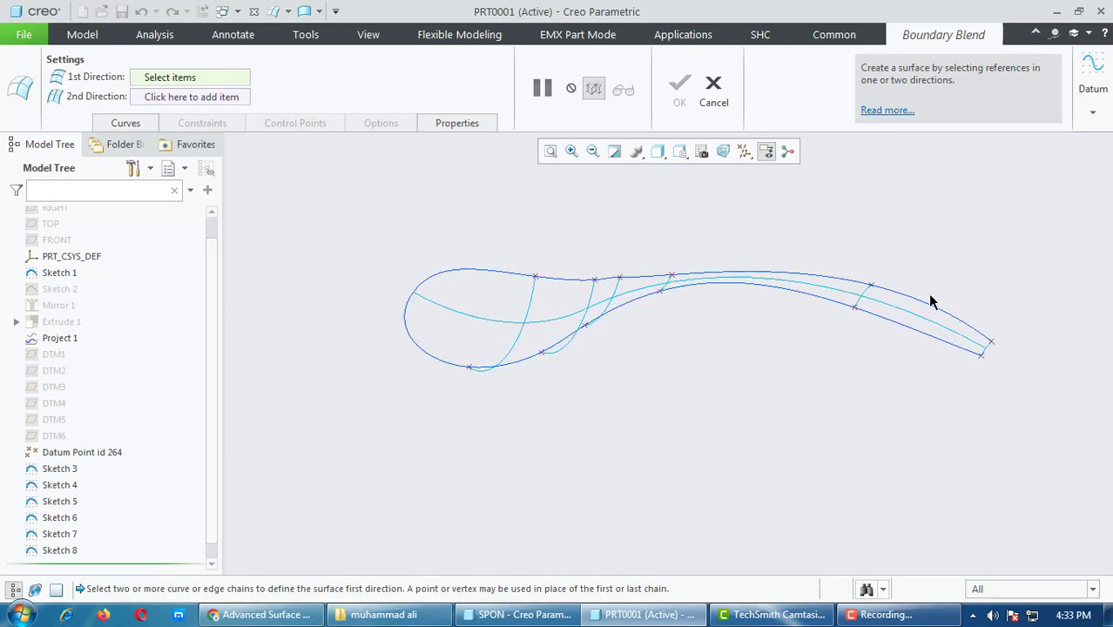
left_click(933, 308)
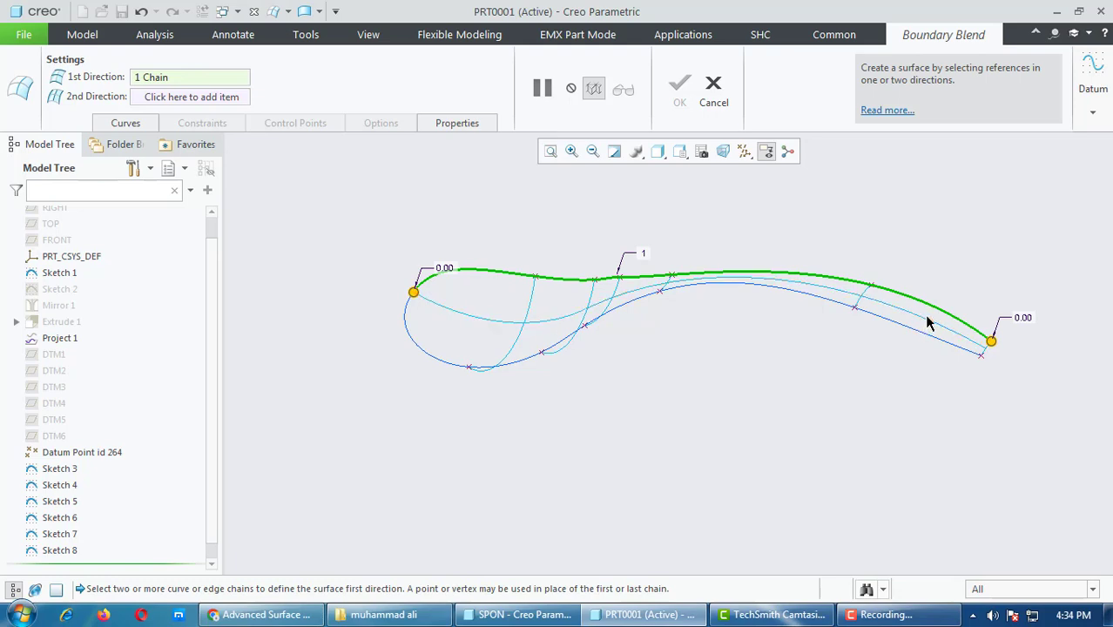
left_click(928, 326, "ctrl")
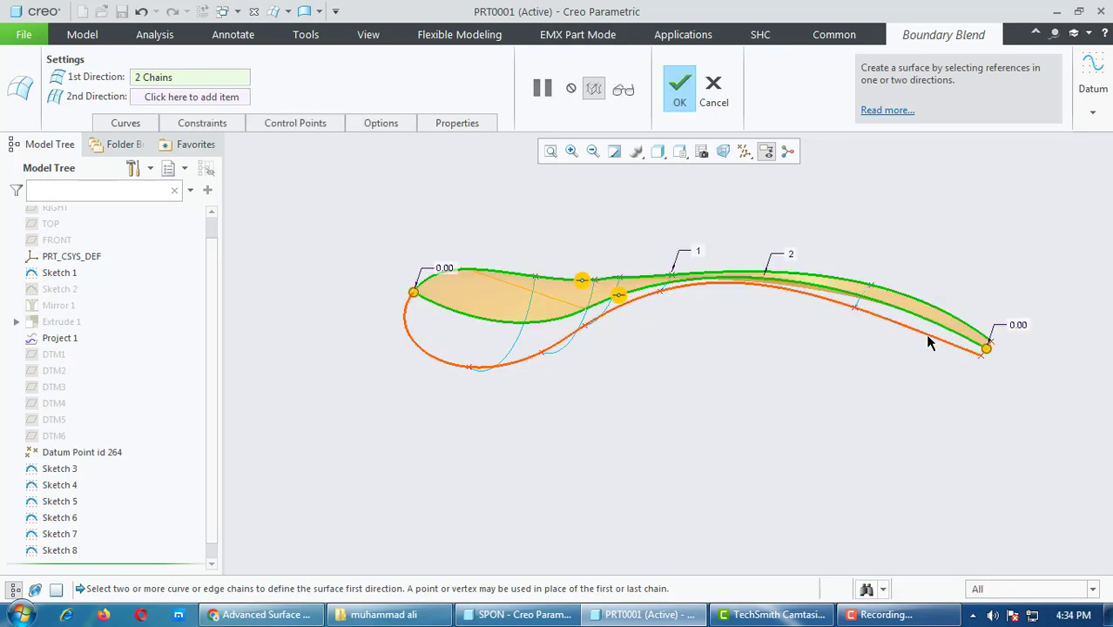
left_click(927, 342, "ctrl")
mouse_move(664, 378)
middle_mouse_down()
mouse_move(666, 402)
mouse_move(682, 368)
mouse_move(669, 376)
middle_mouse_up()
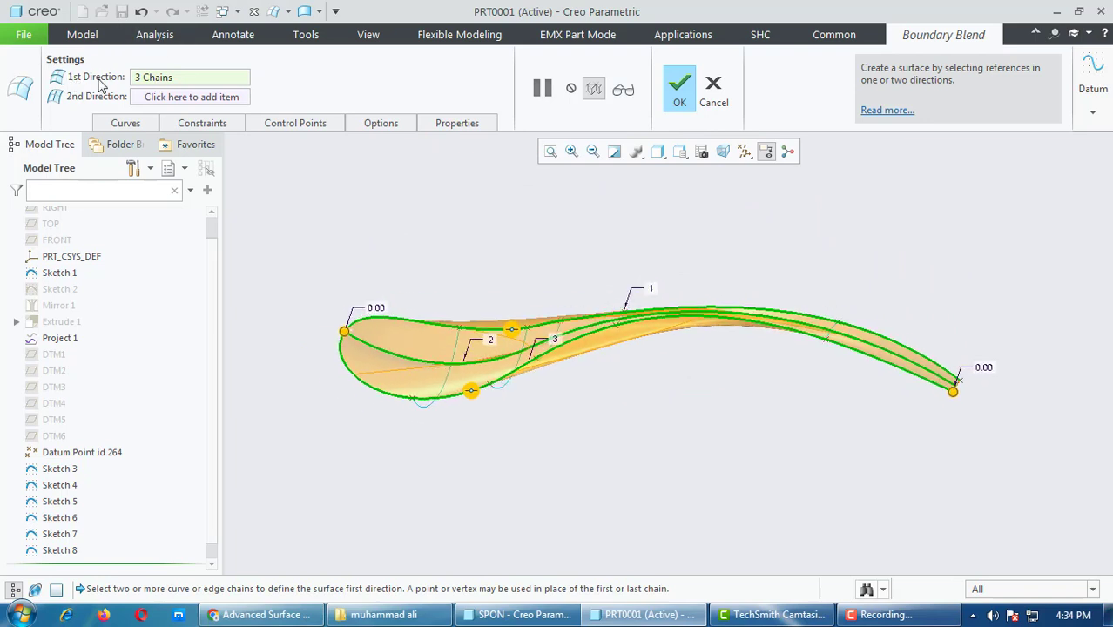
Step: Add the arc at the handle's tip and the adjacent handle arc as the first two second-direction chains of the boundary blend
left_click(164, 99)
middle_click_drag(806, 327, 766, 336)
scroll(1020, 382, "down", 4)
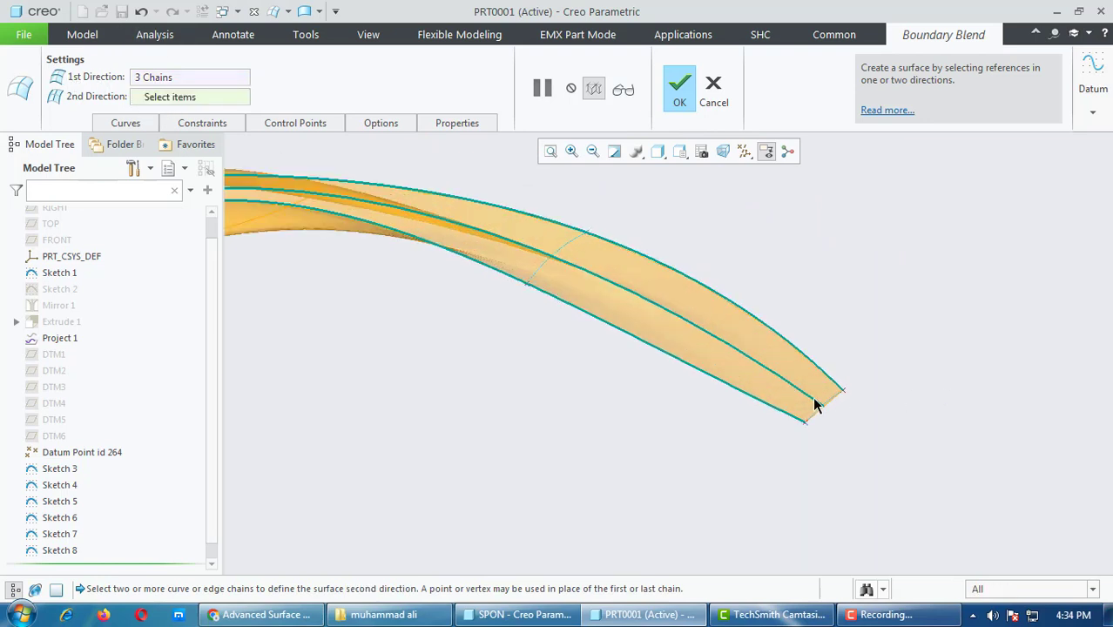
scroll(817, 410, "down", 2)
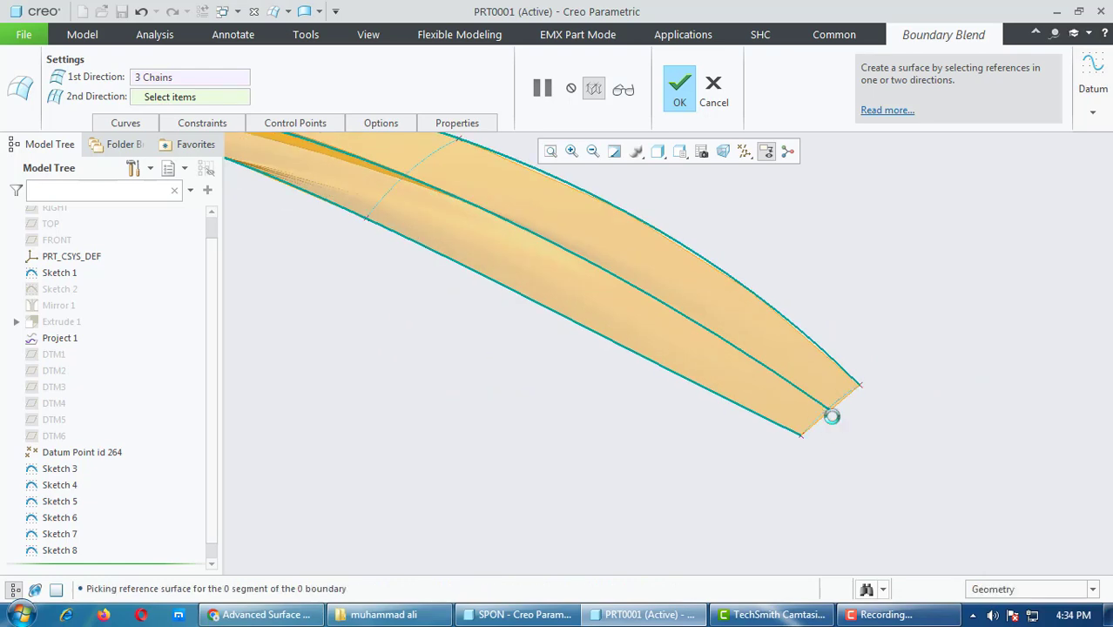
left_click(832, 416)
scroll(906, 420, "up", 4)
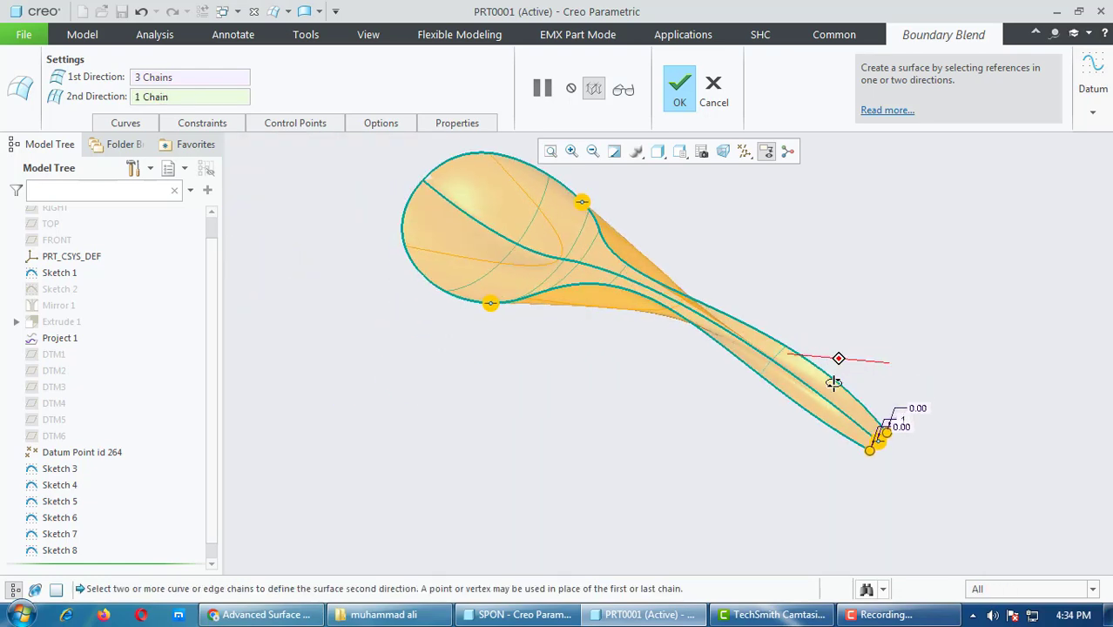
scroll(833, 384, "down", 3)
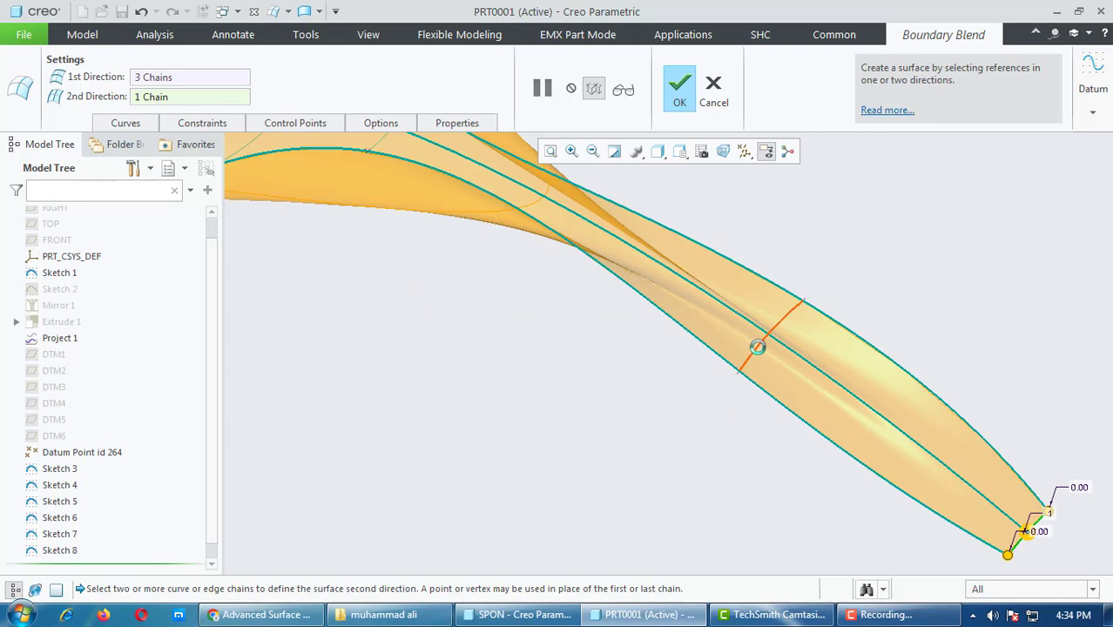
left_click(757, 347)
Step: Add the remaining four cross-section arcs, from the neck to the bowl, as second-direction chains and complete the boundary blend
scroll(790, 488, "up", 4)
scroll(606, 350, "down", 4)
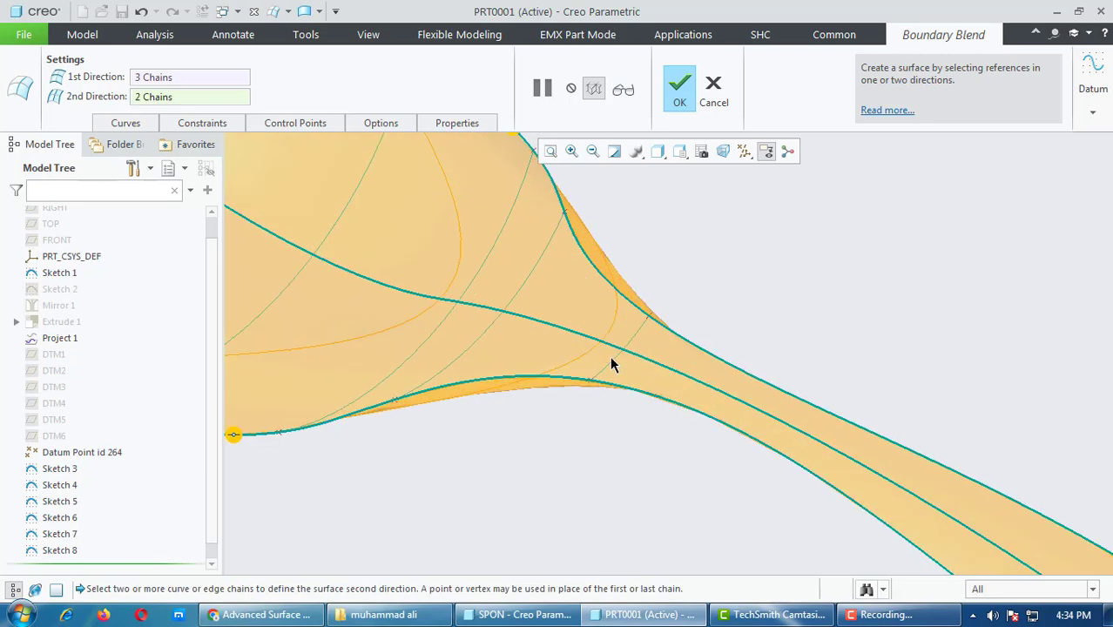
left_click(617, 362)
scroll(760, 418, "up", 4)
scroll(640, 398, "down", 4)
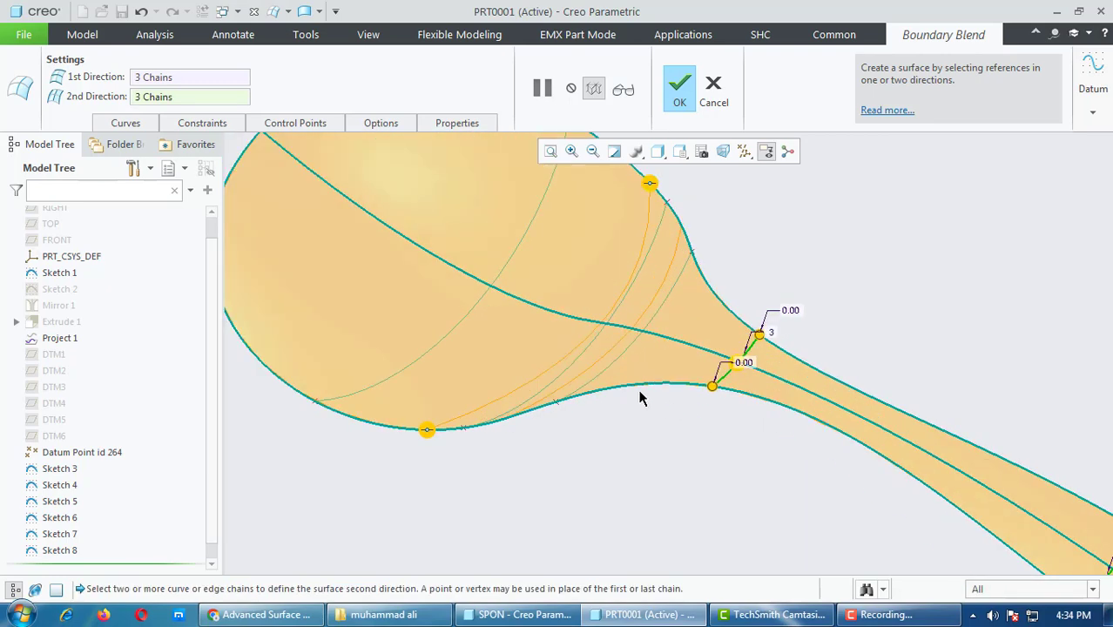
left_click(608, 363)
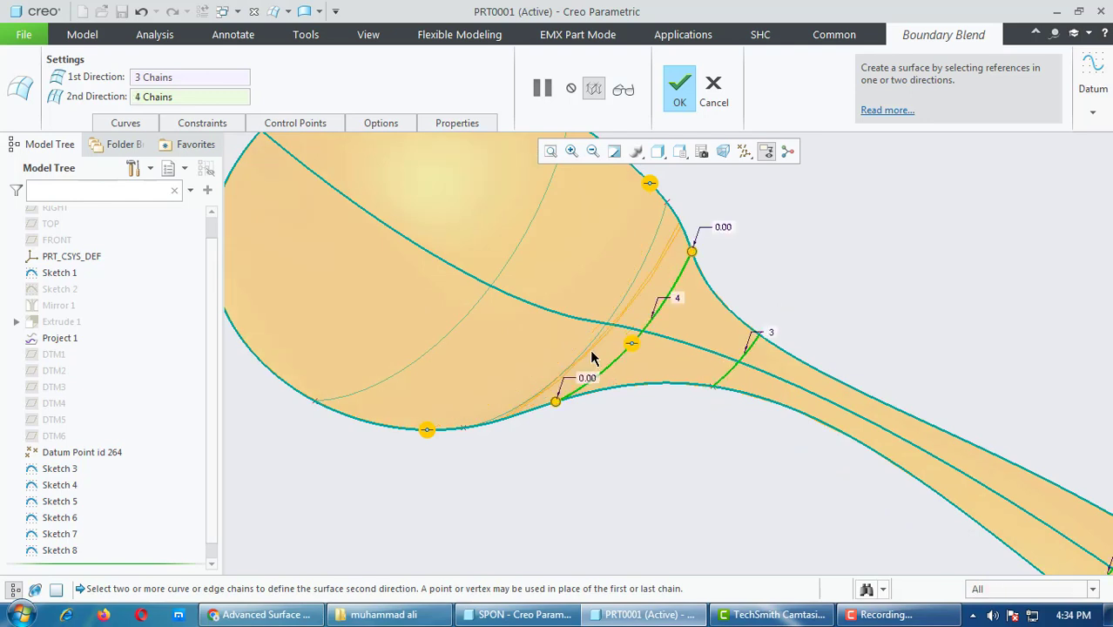
left_click(589, 349)
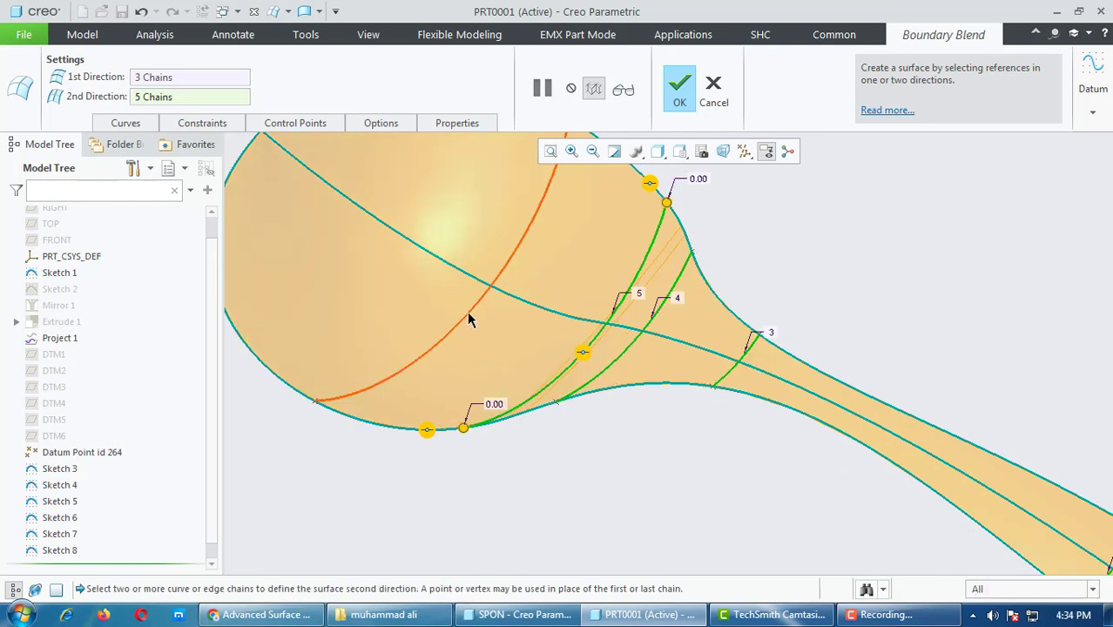
left_click(468, 317)
scroll(719, 375, "up", 4)
middle_click_drag(701, 336, 758, 341)
left_click(679, 91)
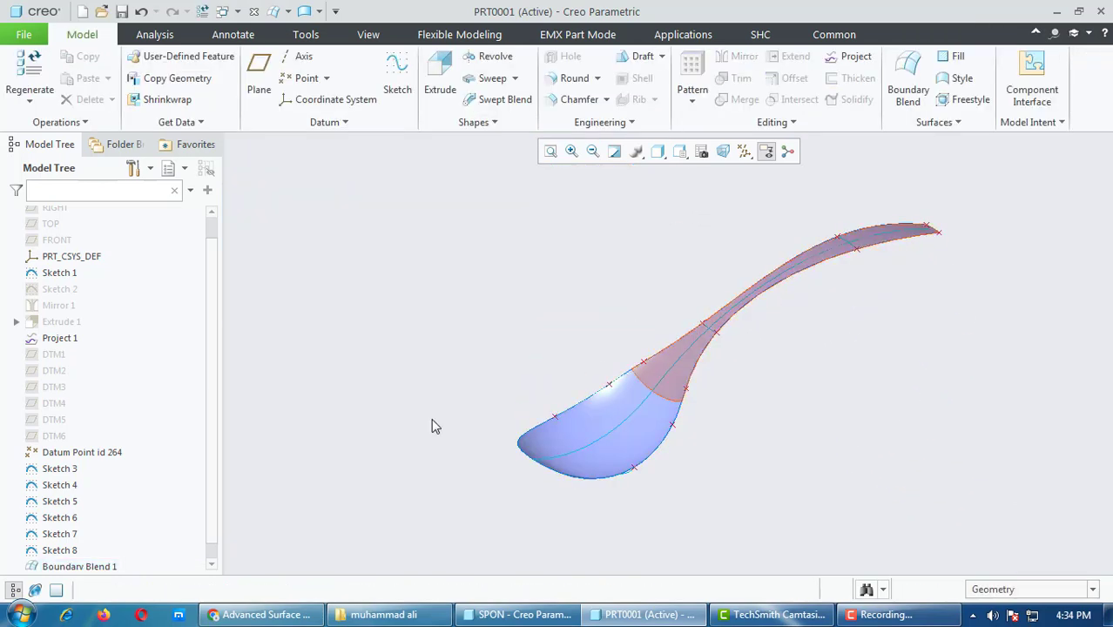
Step: Hide all the sketches, datum planes, datum points and construction features from Sketch 1 through Sketch 8
middle_click_drag(705, 475, 679, 440)
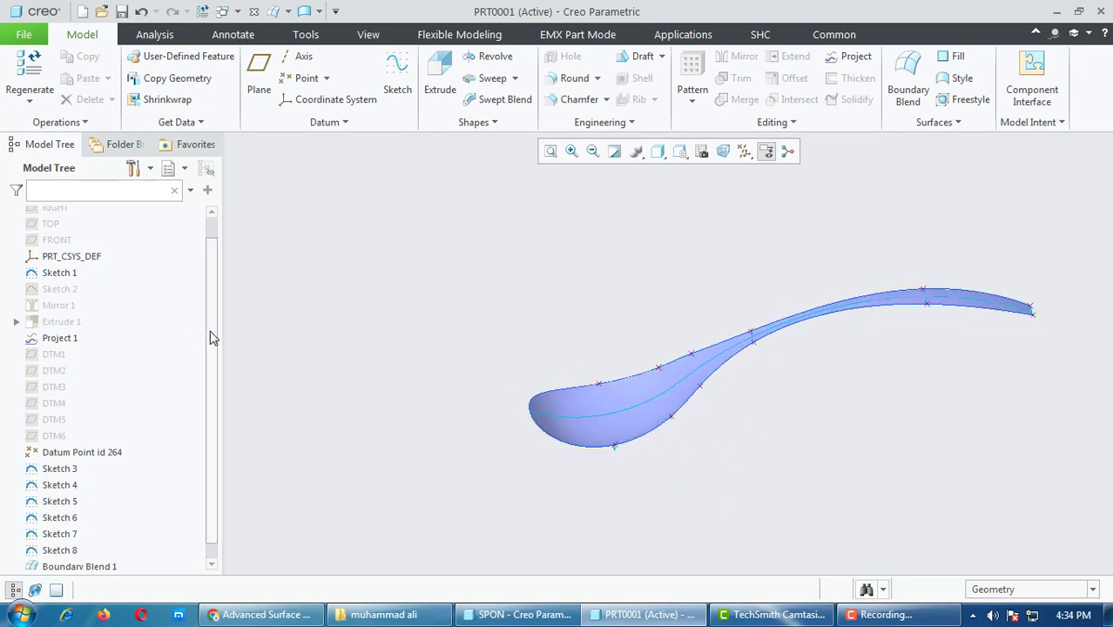
left_click(52, 275)
scroll(100, 492, "down", 1)
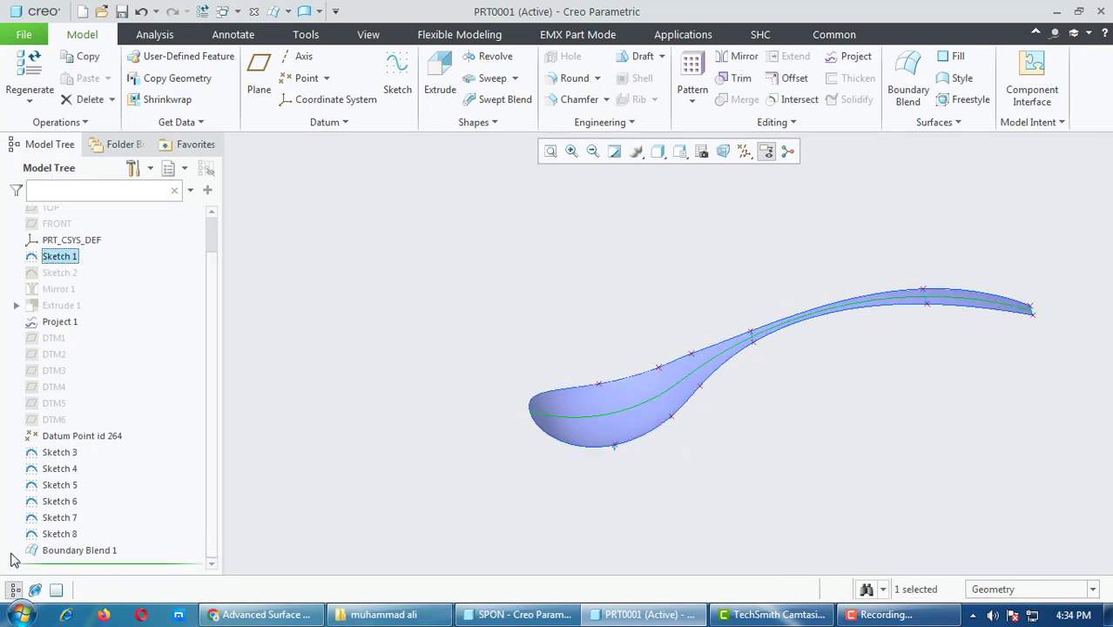
left_click(54, 540, "shift")
right_click(54, 540)
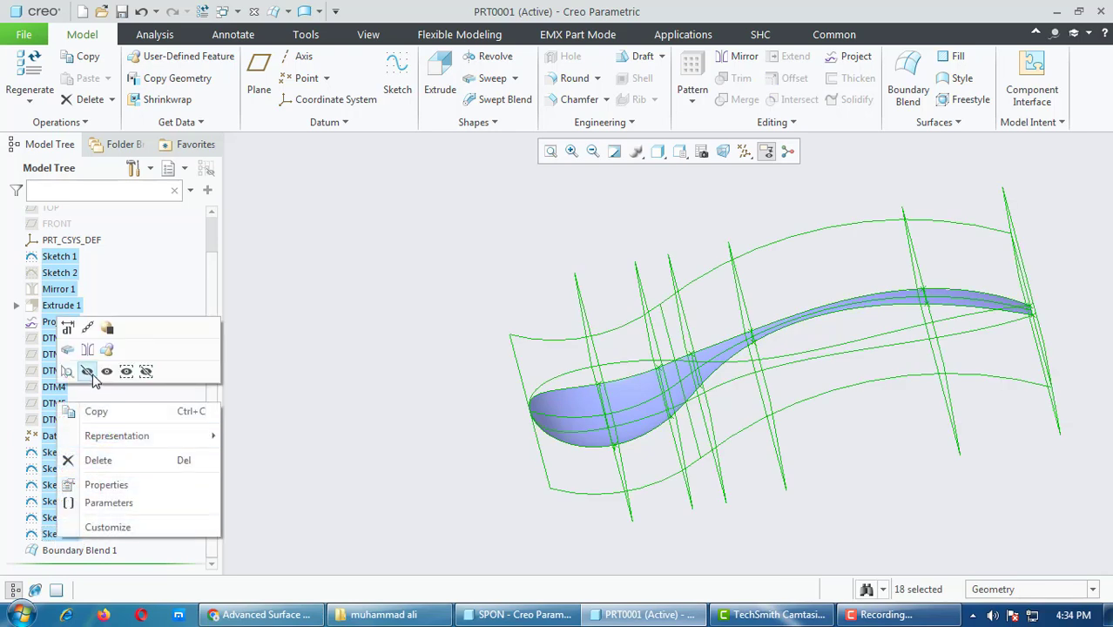
left_click(110, 369)
Step: Start a Thicken on the spoon's boundary blend surface and flip the material direction to the upper side
middle_click_drag(672, 392, 614, 424)
left_click(613, 424)
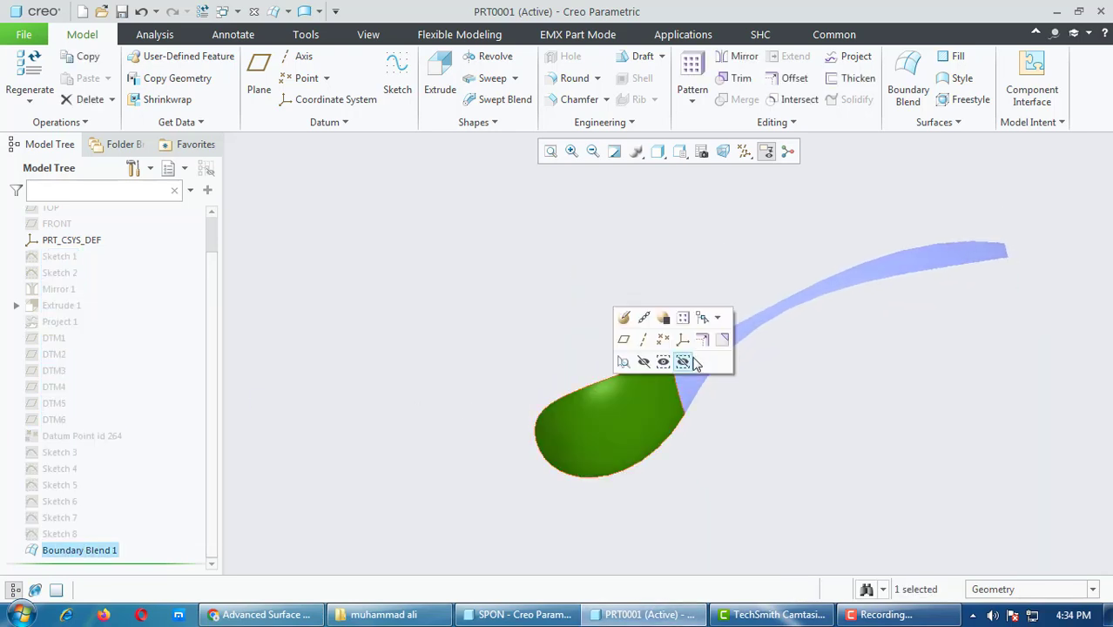
left_click(838, 80)
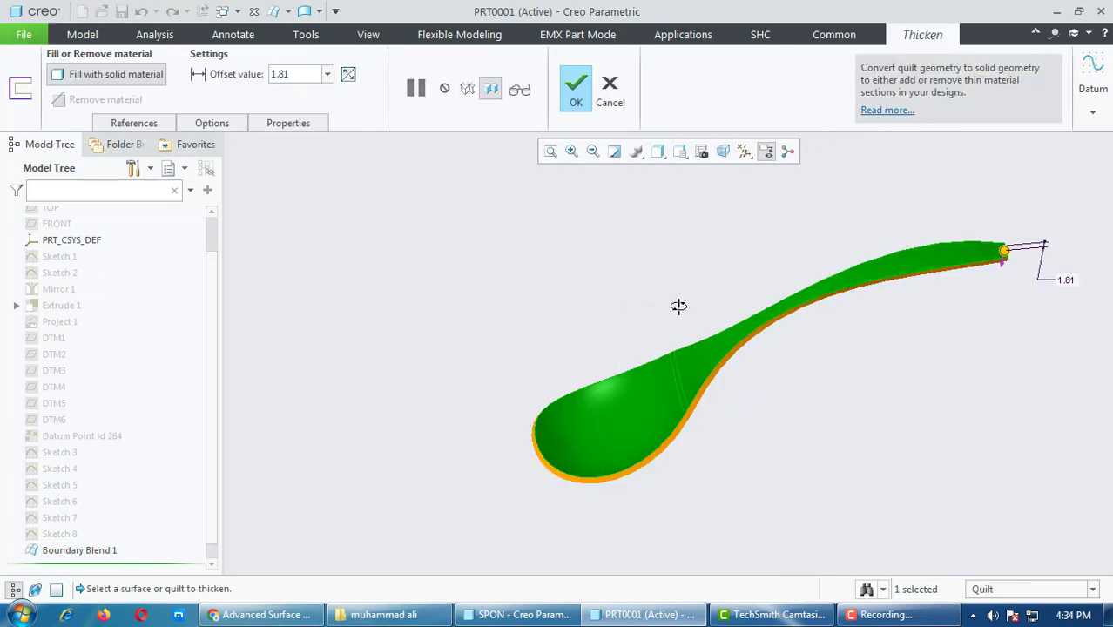
middle_click_drag(678, 306, 746, 282)
scroll(926, 177, "down", 4)
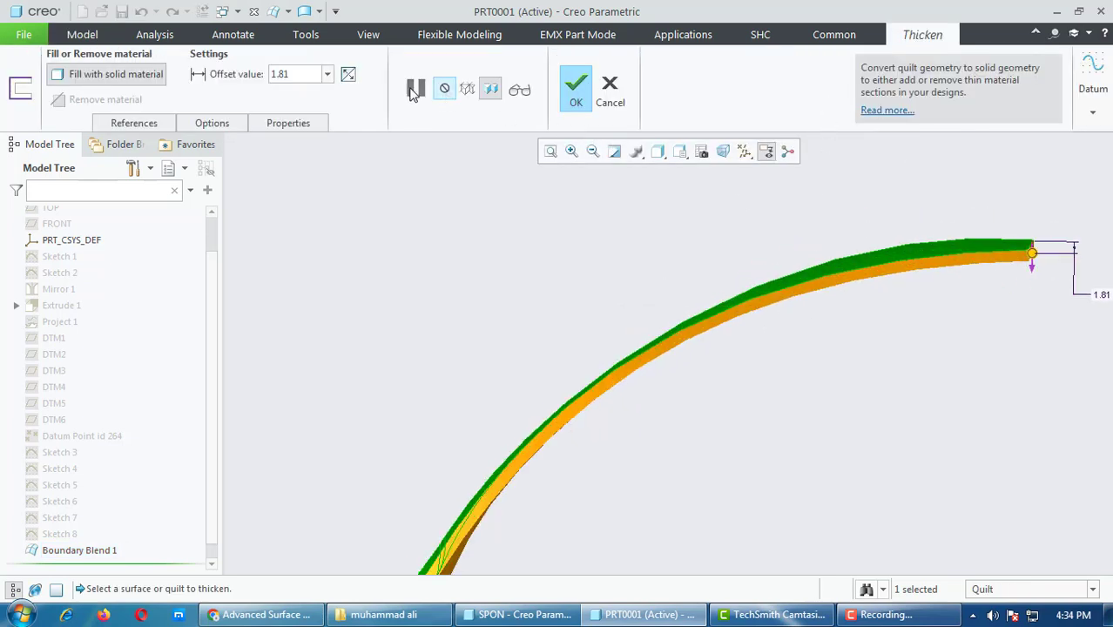
left_click(349, 74)
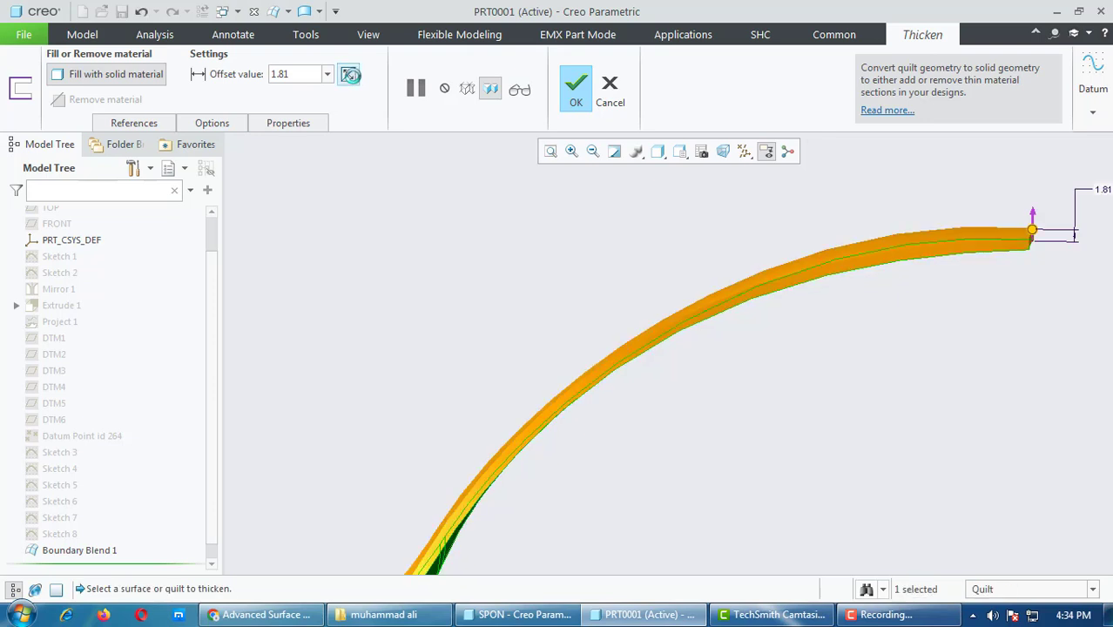
middle_click_drag(681, 308, 734, 331)
Step: Set the thicken offset value to 1.5 and complete the solid spoon
left_click(295, 73)
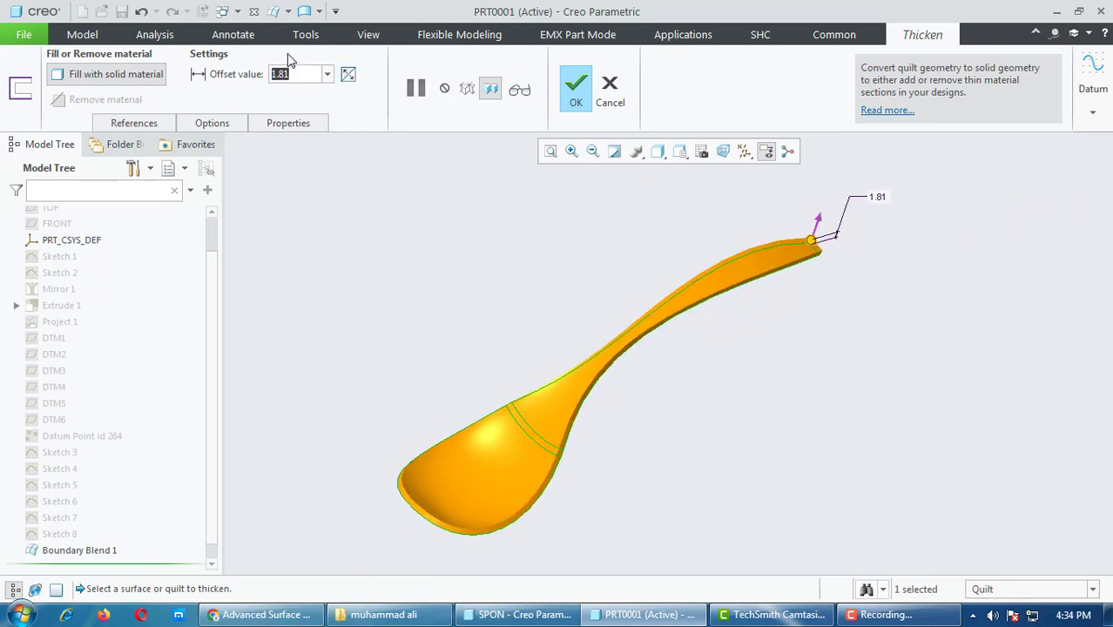
type("1.5")
key("Return")
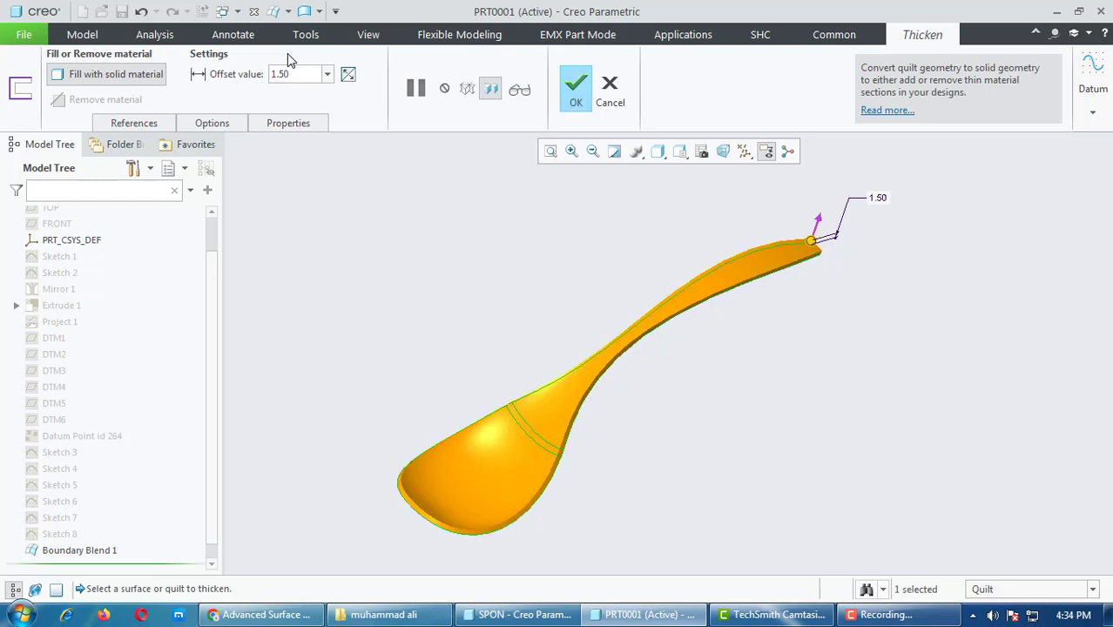
left_click(572, 96)
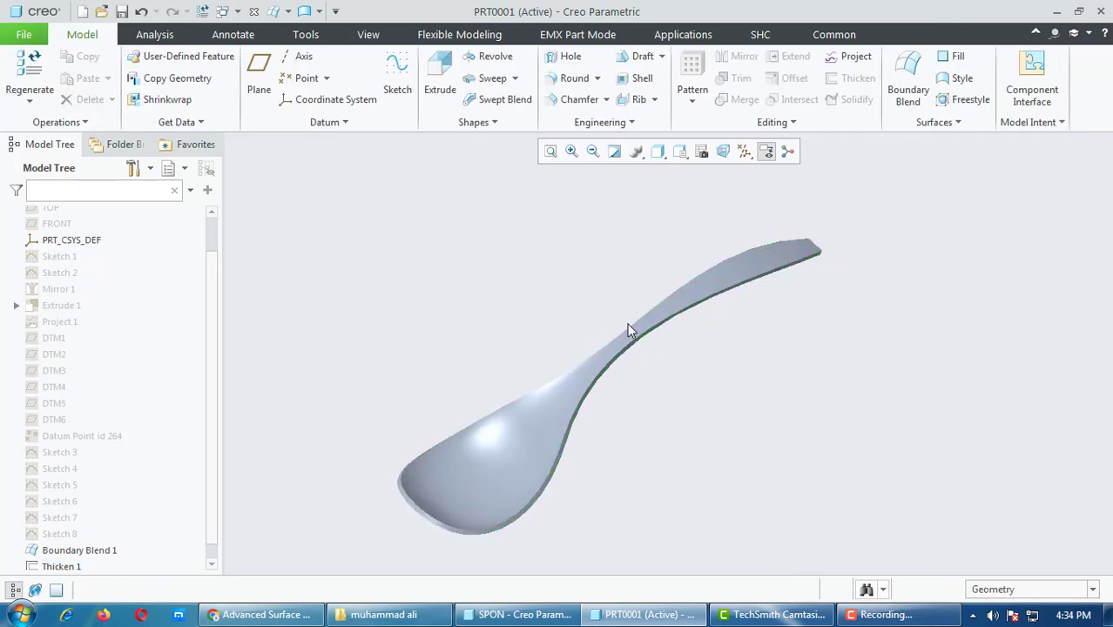
Step: Load the Metal-Steel.dmt library from the Metals folder into the appearance gallery
middle_click_drag(827, 390, 759, 282)
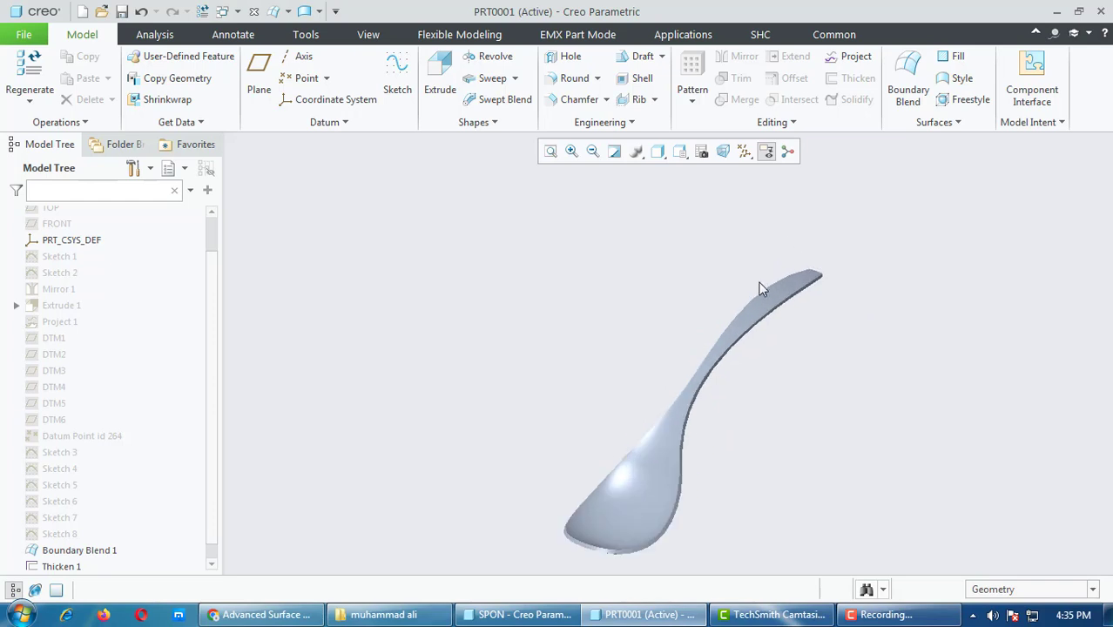
scroll(622, 352, "up", 1)
scroll(645, 495, "down", 2)
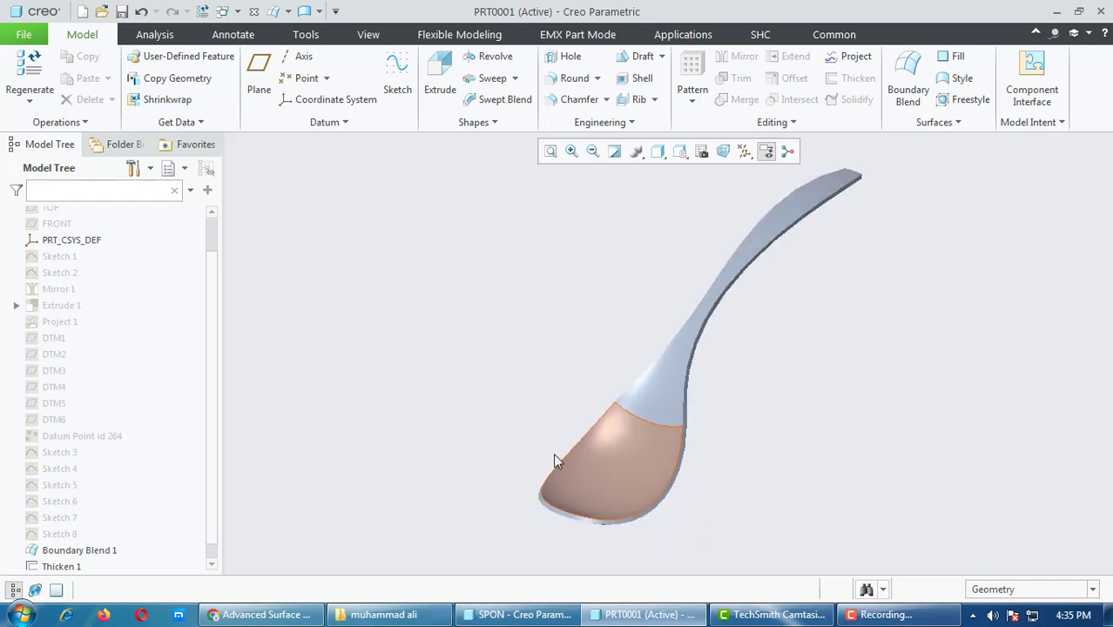
left_click(369, 37)
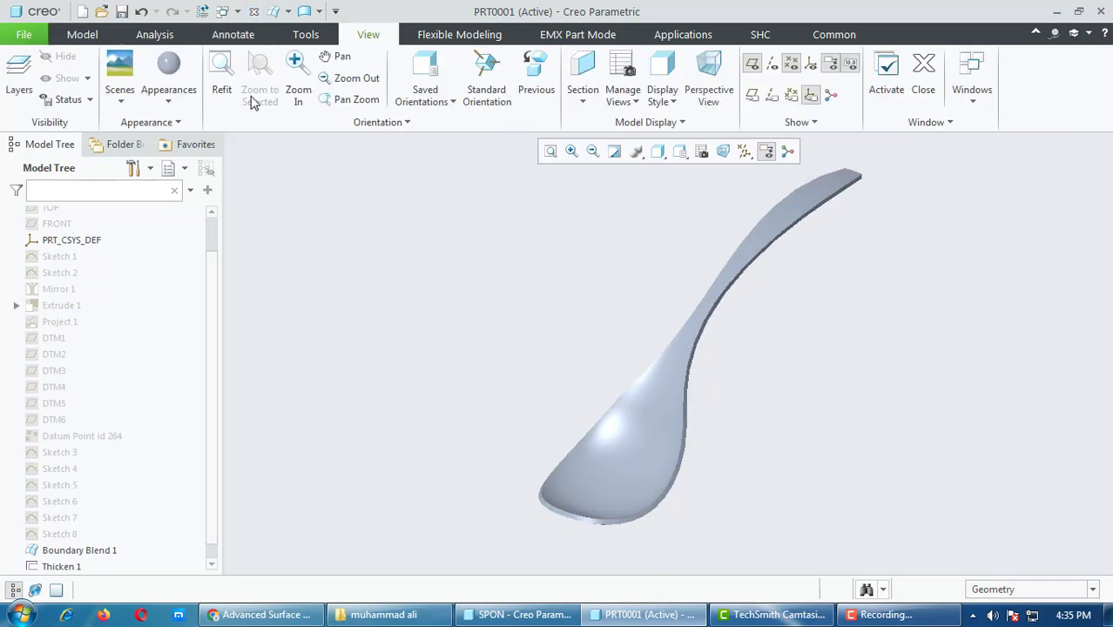
left_click(167, 96)
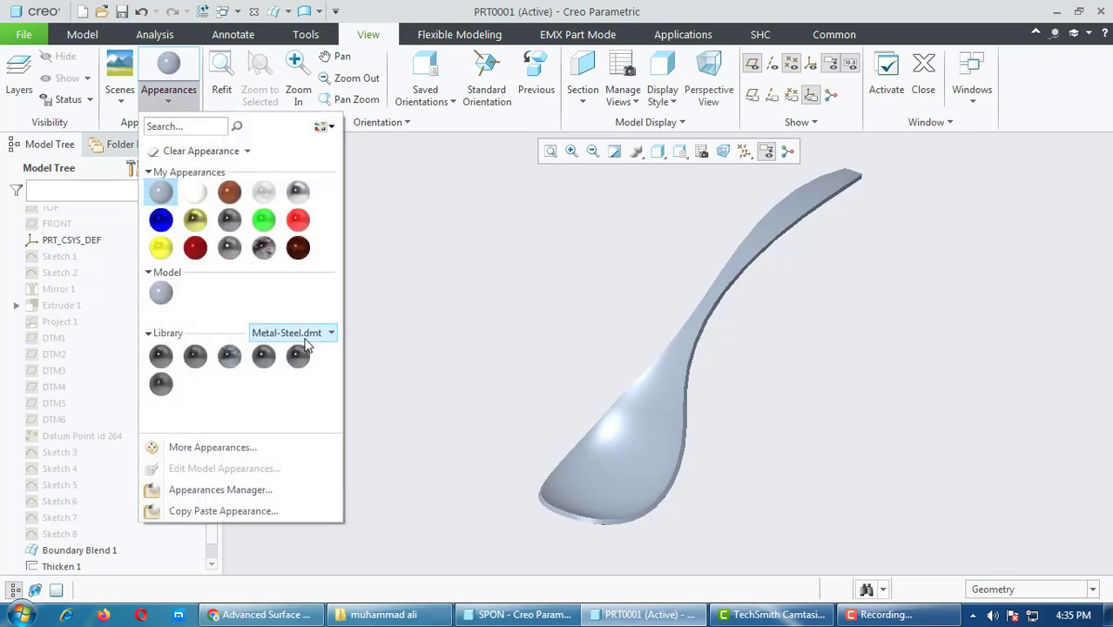
left_click(329, 335)
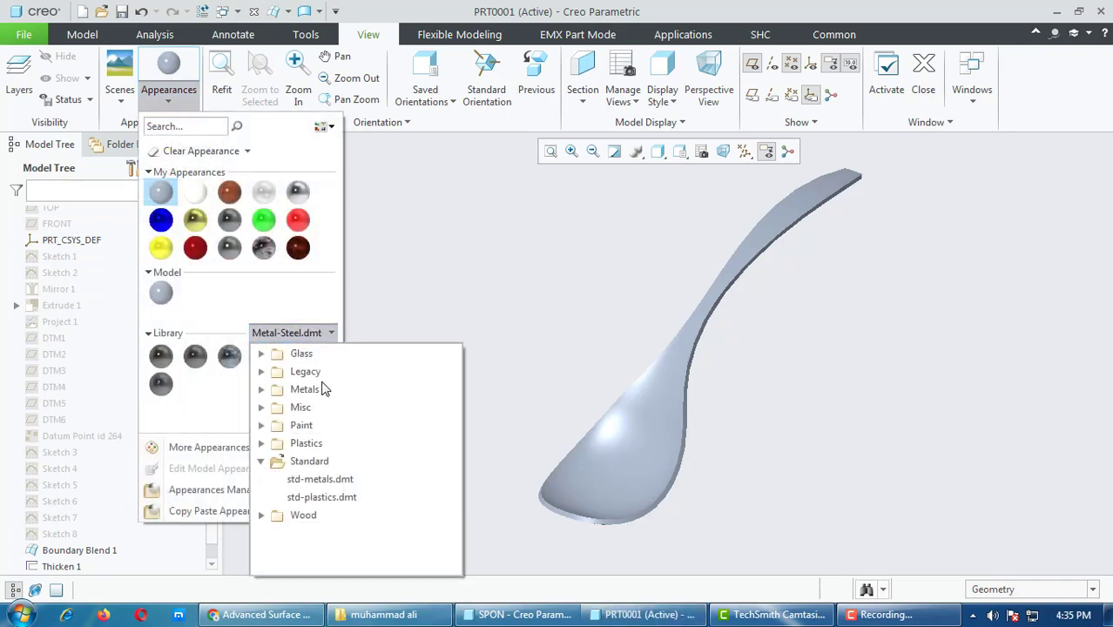
left_click(261, 389)
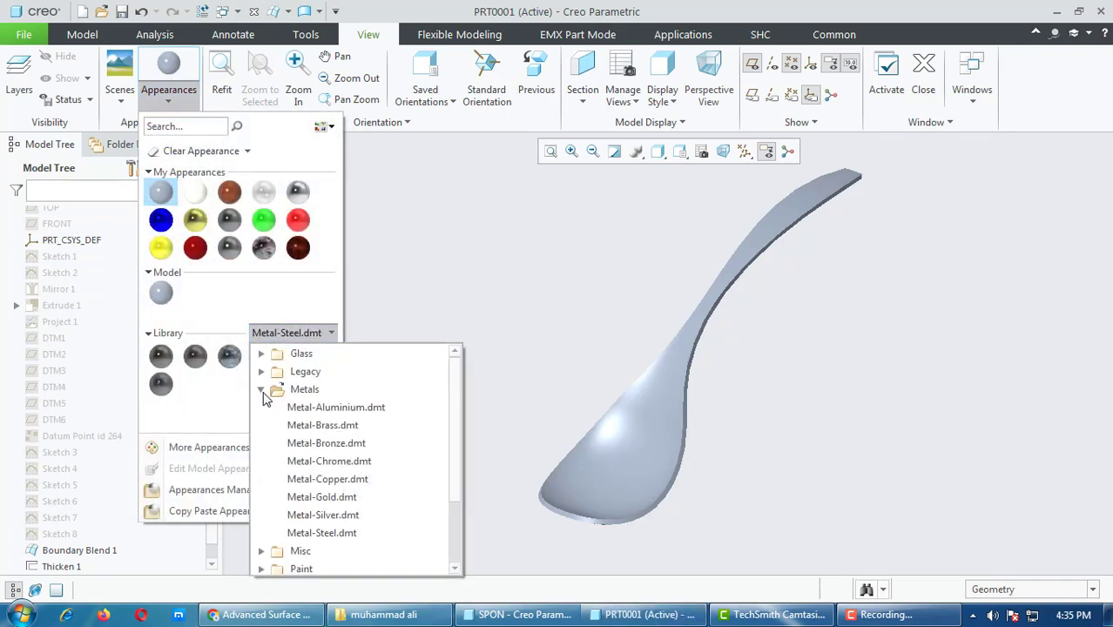
left_click(346, 537)
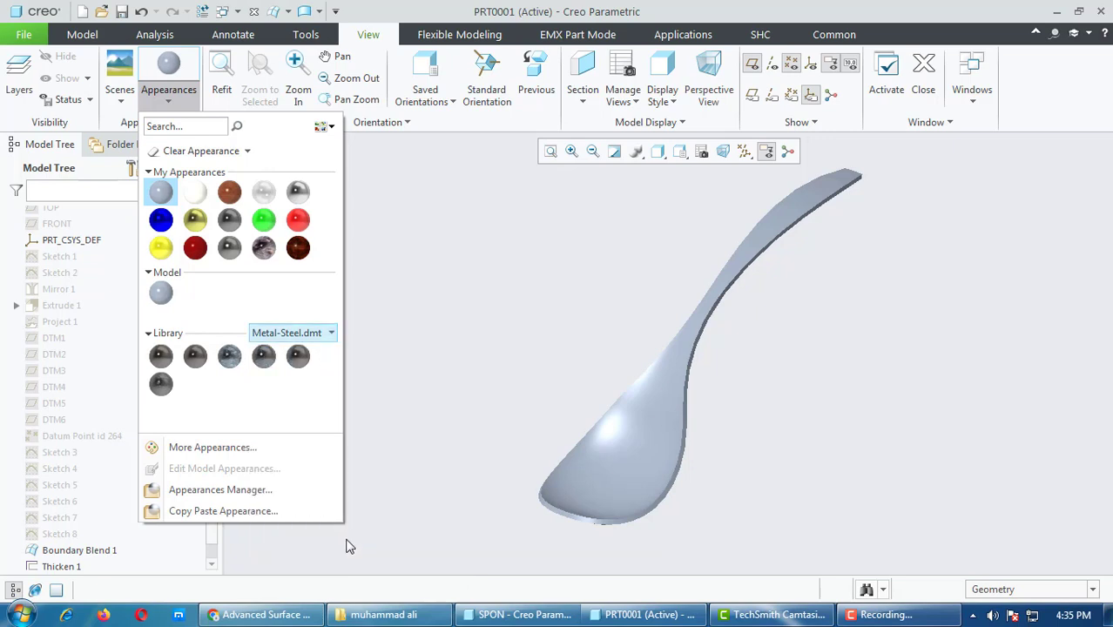
Step: Apply the fifth steel appearance of the library to the whole part PRT0001.PRT
left_click(298, 357)
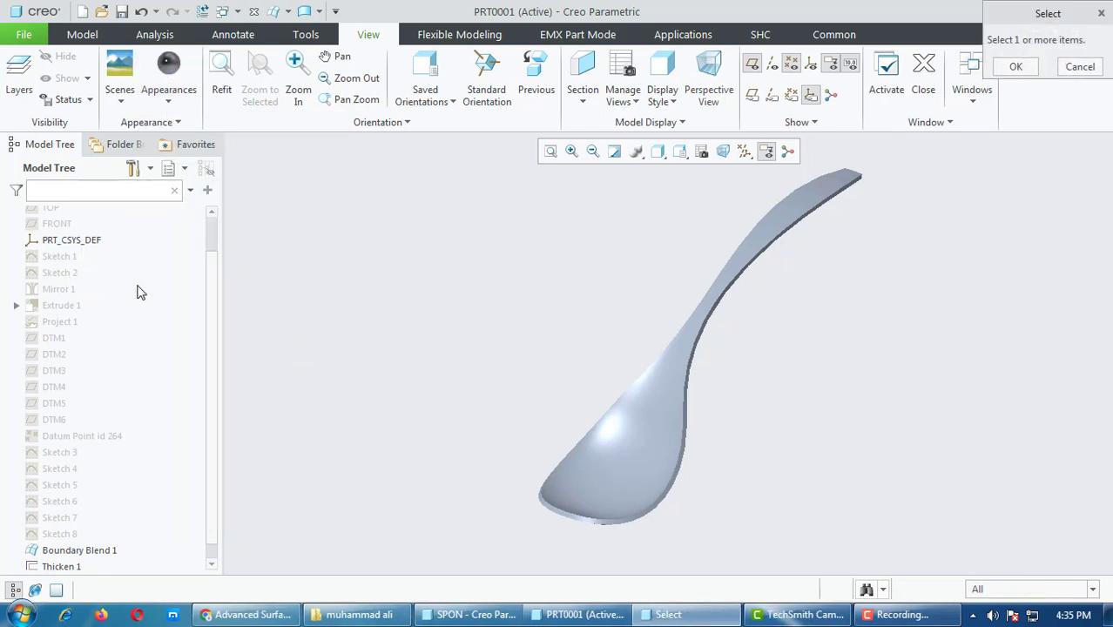
scroll(140, 292, "up", 2)
left_click(52, 214)
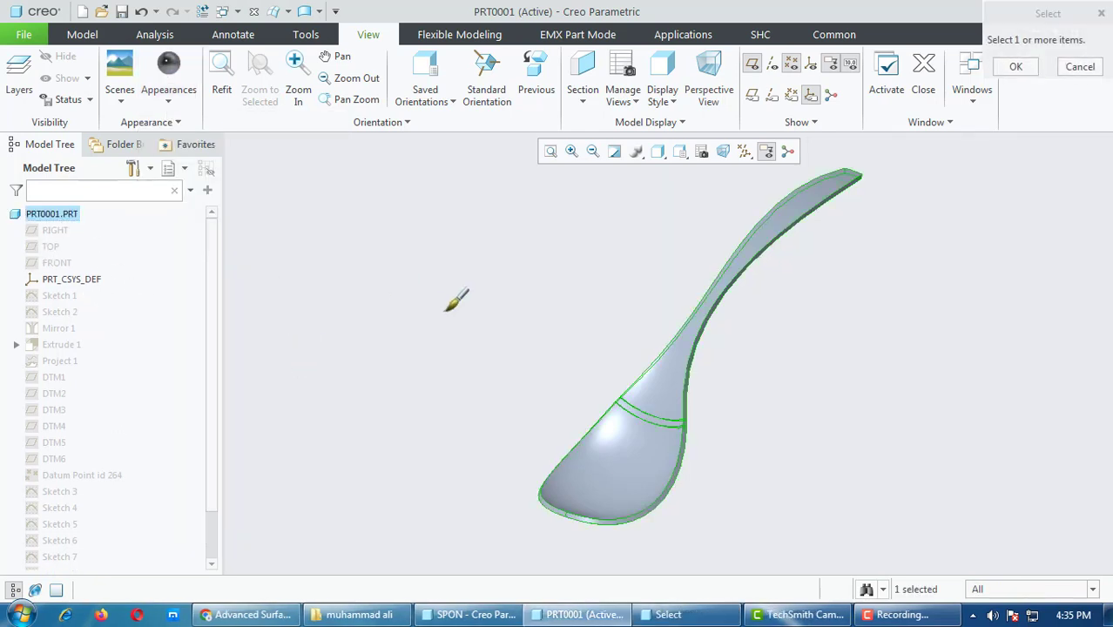
middle_click(452, 331)
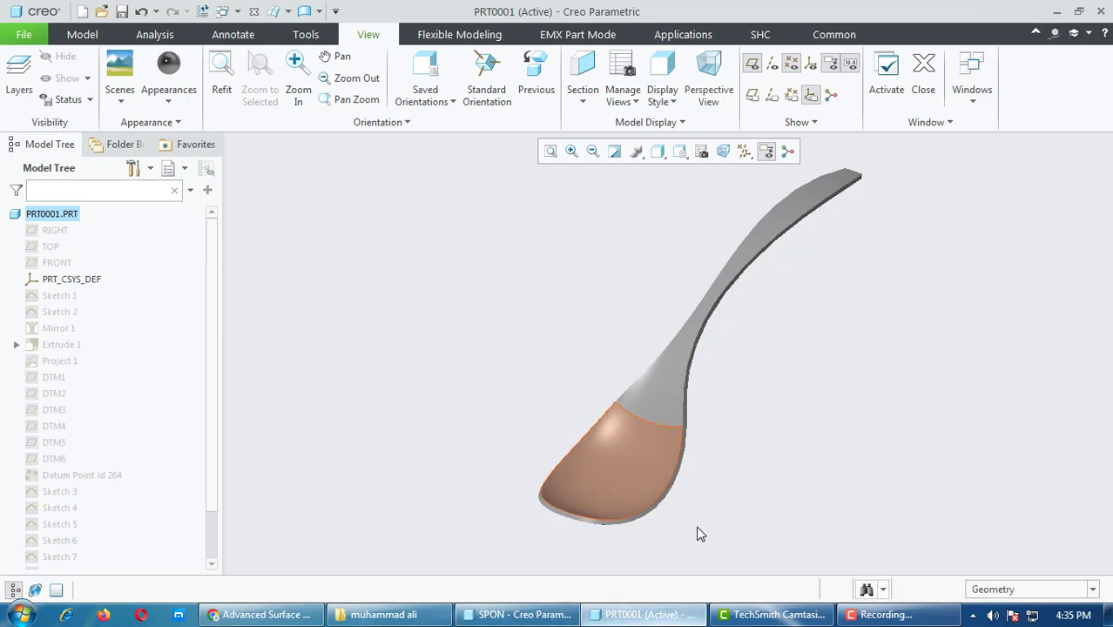
Step: Show the steel spoon in Render Studio with real-time rendering and inspect the bowl up close
left_click(687, 37)
left_click(553, 76)
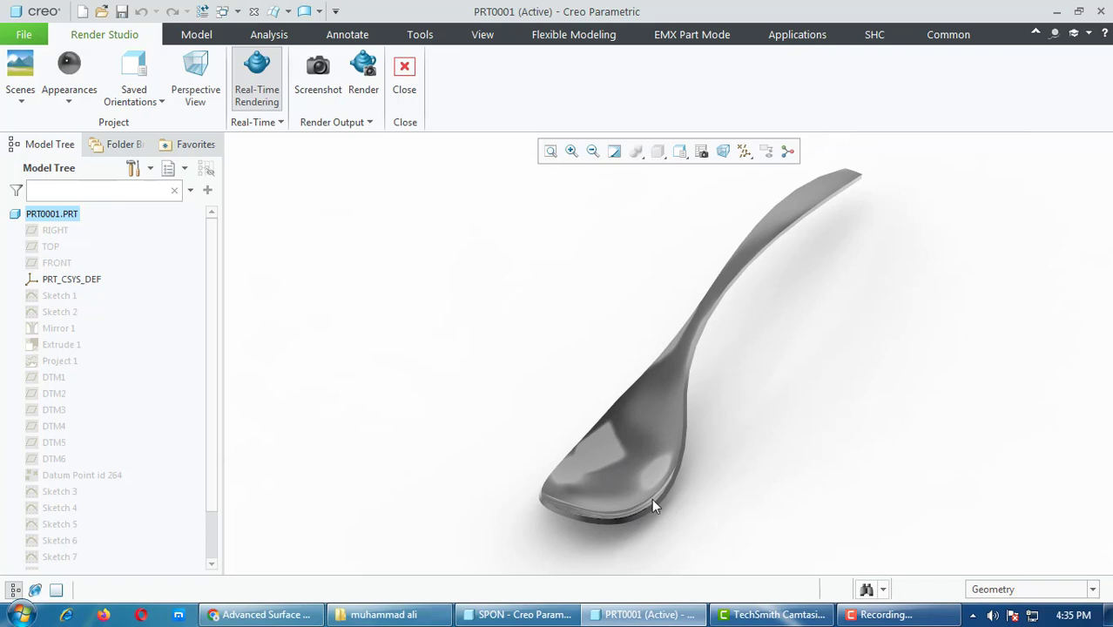
scroll(662, 512, "down", 2)
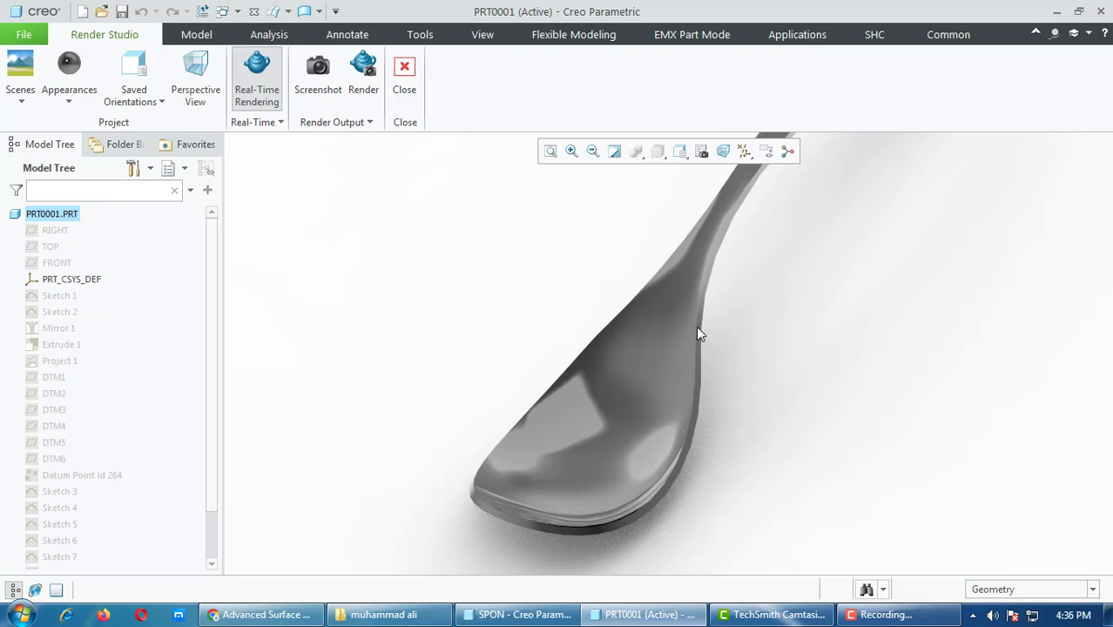
left_click(880, 614)
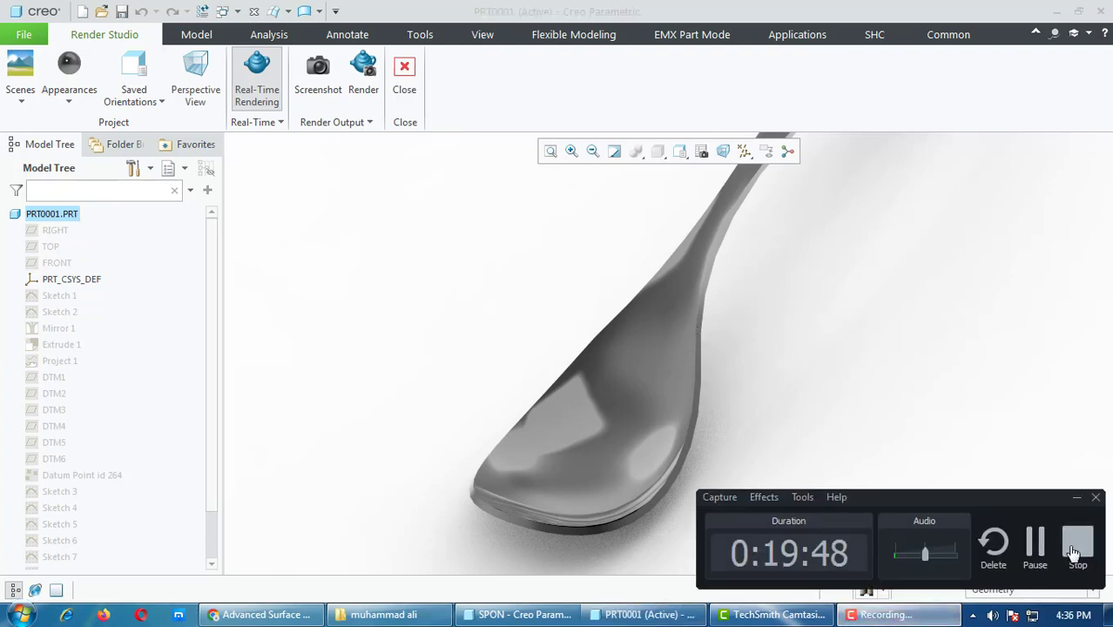